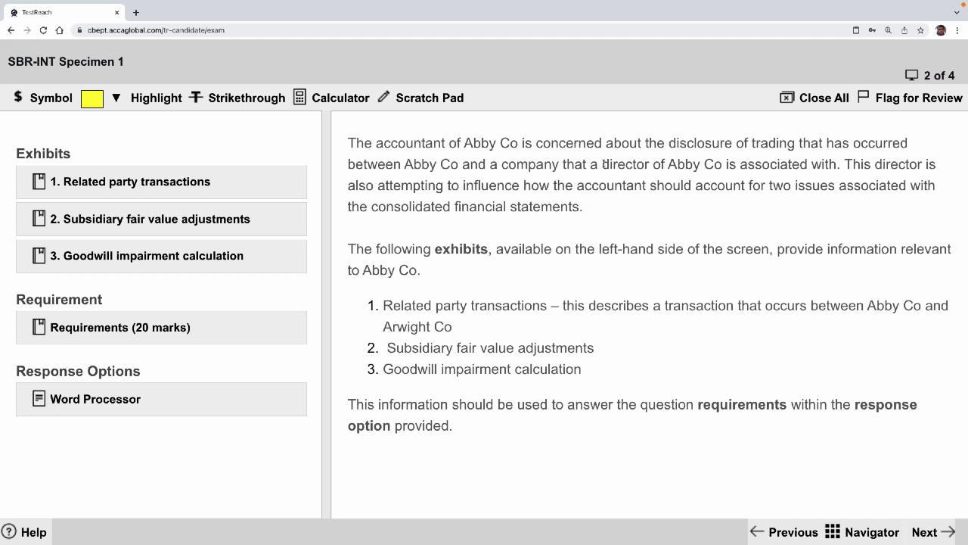
Highlight in yellow the scenario phrases about the associated director and the attempt to influence accounting for two issues
{"action": "left_click_drag", "start_coordinate": [603, 165], "coordinate": [834, 165]}
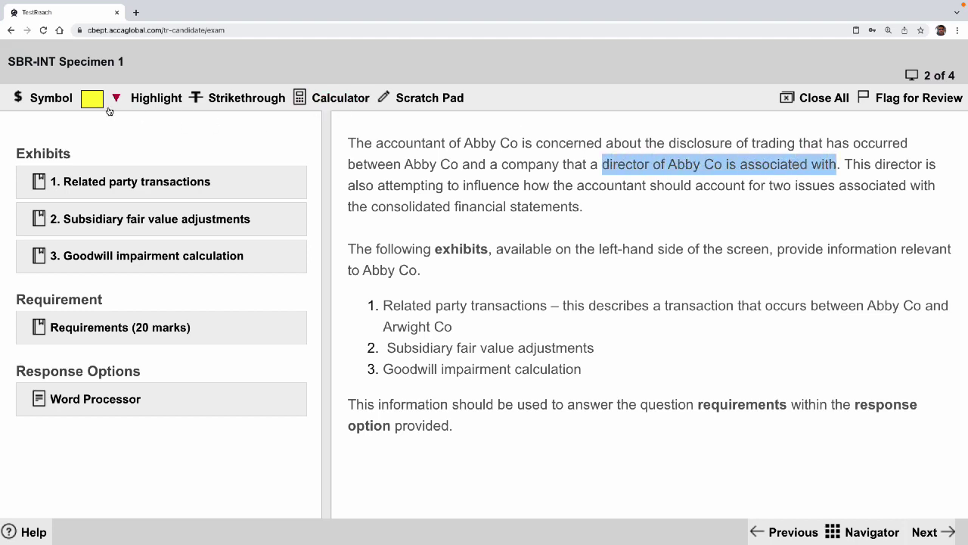
{"action": "left_click", "coordinate": [156, 99]}
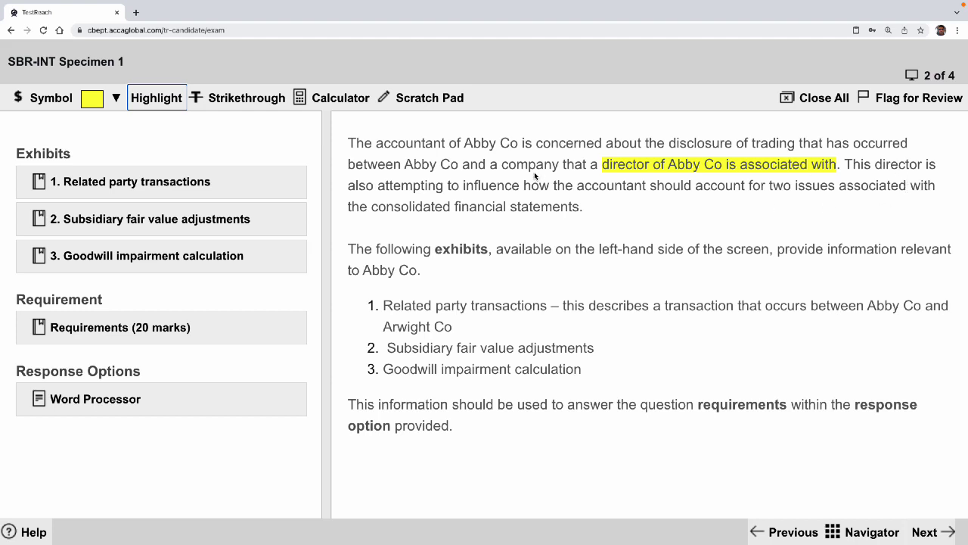
{"action": "left_click_drag", "start_coordinate": [346, 186], "coordinate": [603, 211]}
{"action": "left_click", "coordinate": [145, 99]}
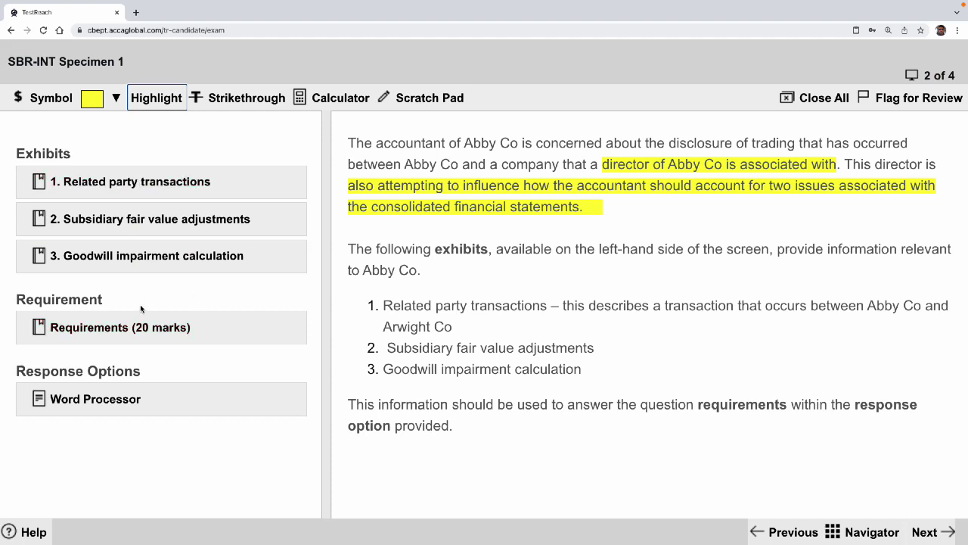
Read the Requirements (20 marks) for the Abby Co question and close them
{"action": "left_click", "coordinate": [135, 328]}
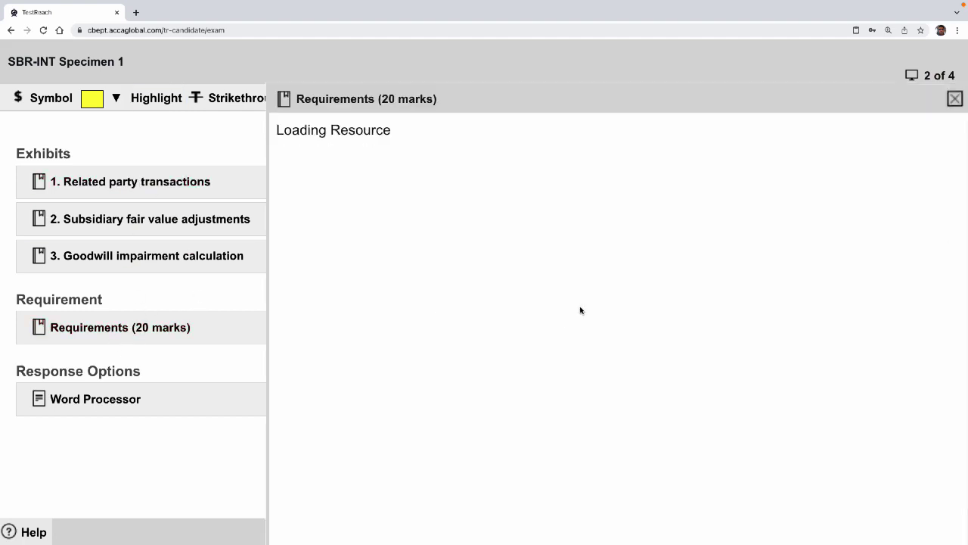
{"action": "double_click", "coordinate": [650, 106]}
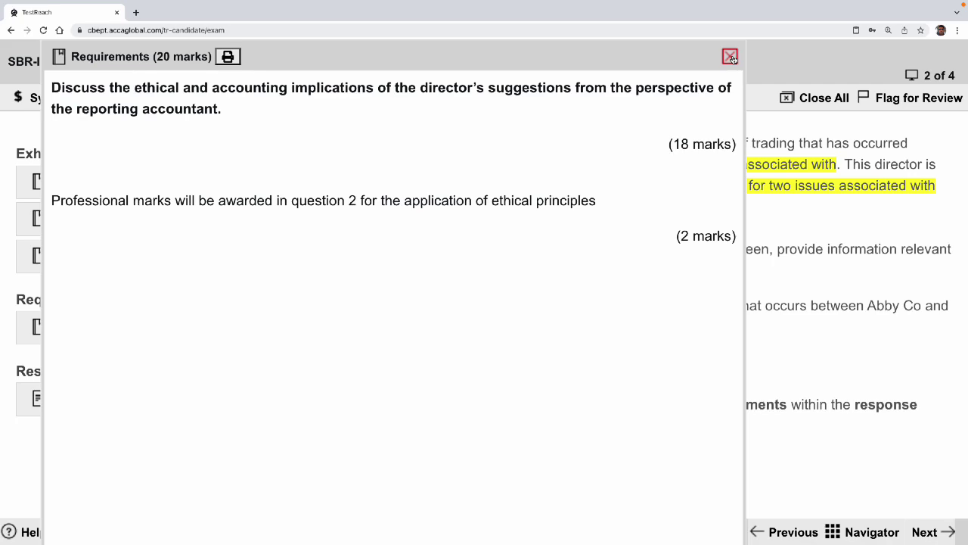
{"action": "left_click", "coordinate": [730, 57]}
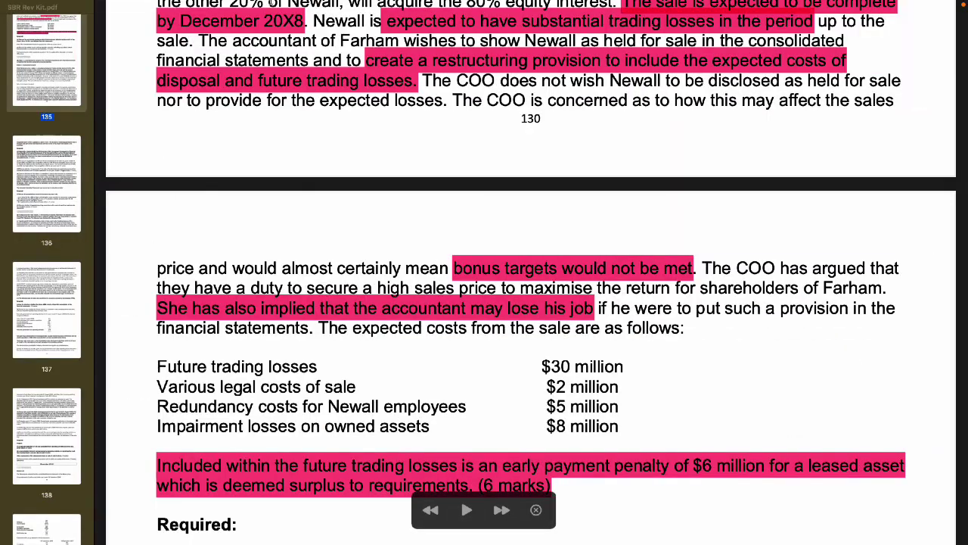
Switch to SBR Rev Kit.pdf and look through it for the requirements of the Farham (09/18) question
{"action": "scroll", "coordinate": [374, 233], "scroll_direction": "down", "scroll_amount": 10}
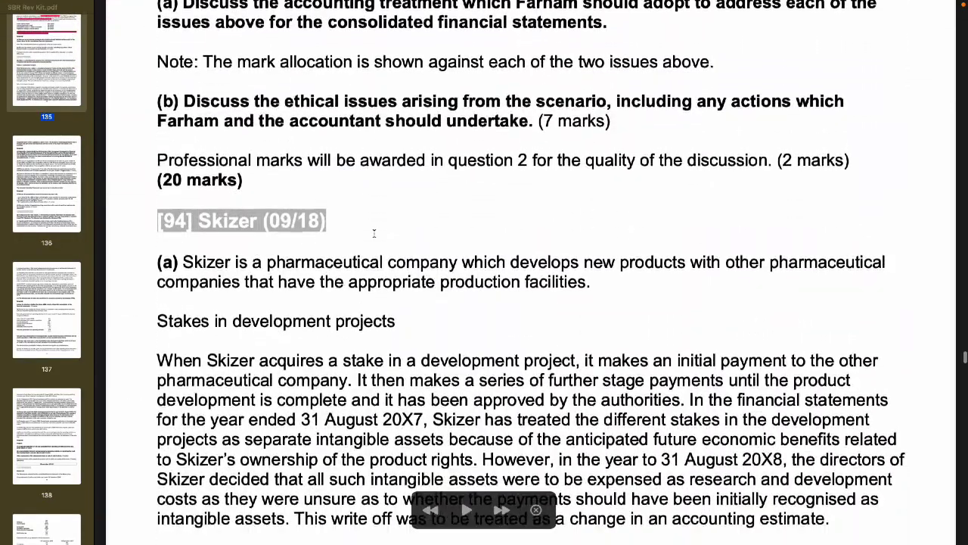
{"action": "scroll", "coordinate": [374, 233], "scroll_direction": "up", "scroll_amount": 12}
{"action": "scroll", "coordinate": [374, 233], "scroll_direction": "up", "scroll_amount": 5}
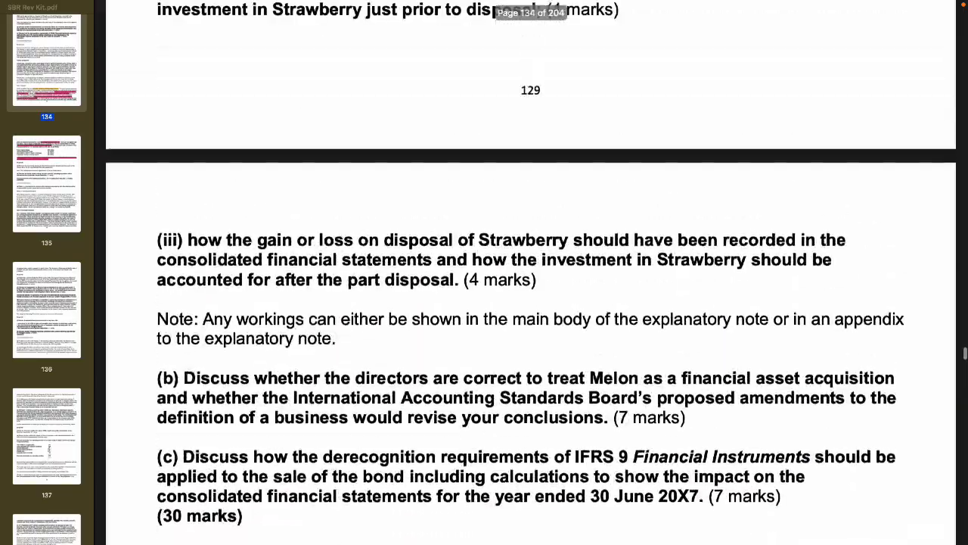
{"action": "scroll", "coordinate": [374, 233], "scroll_direction": "down", "scroll_amount": 1}
{"action": "scroll", "coordinate": [531, 283], "scroll_direction": "up", "scroll_amount": 5}
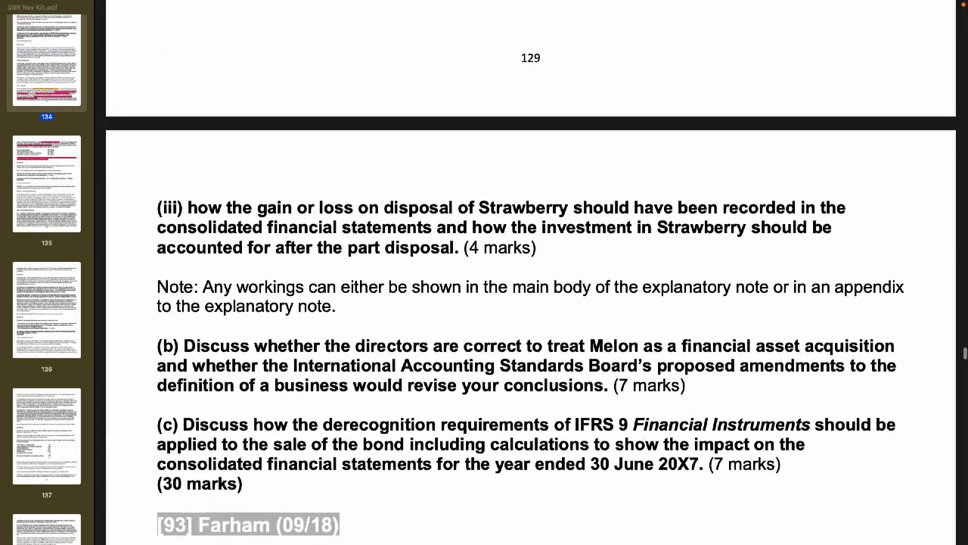
{"action": "scroll", "coordinate": [531, 283], "scroll_direction": "up", "scroll_amount": 8}
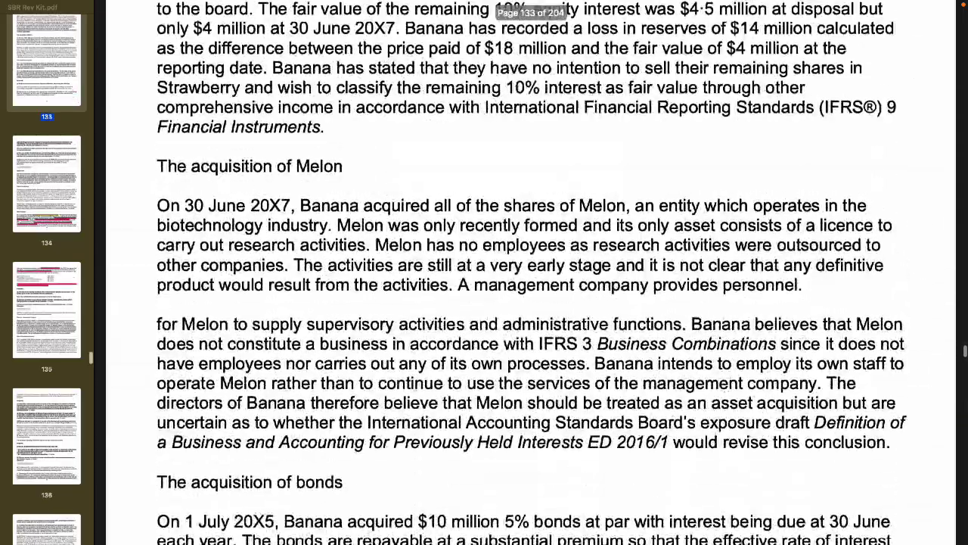
{"action": "scroll", "coordinate": [531, 283], "scroll_direction": "down", "scroll_amount": 15}
{"action": "scroll", "coordinate": [507, 272], "scroll_direction": "down", "scroll_amount": 20}
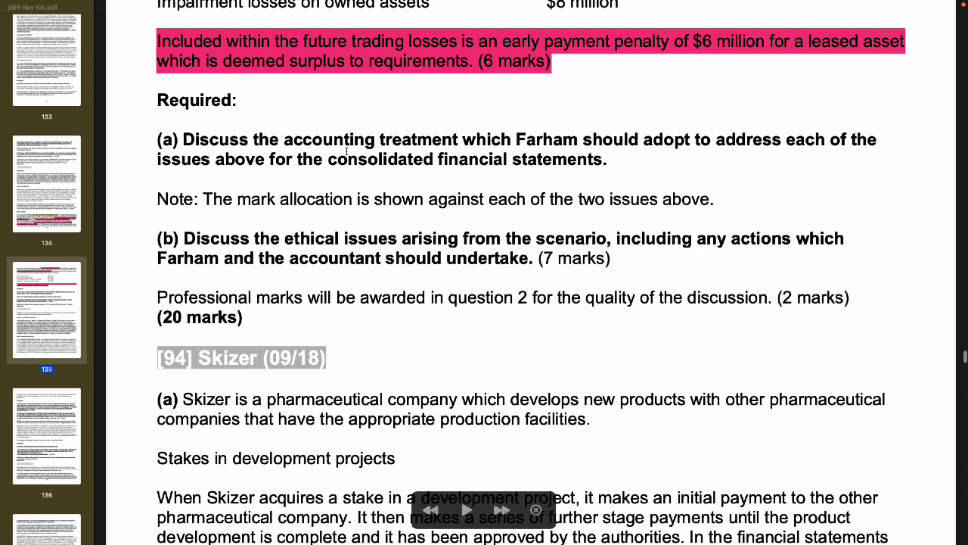
Copy Farham requirements (a) and (b) from the PDF and return to the exam in the browser
{"action": "left_click_drag", "start_coordinate": [155, 133], "coordinate": [654, 272]}
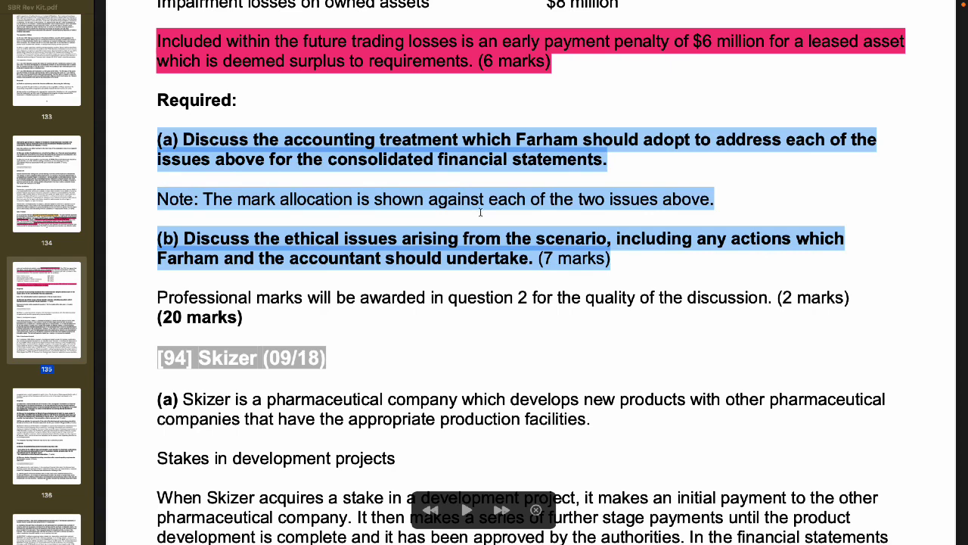
{"action": "right_click", "coordinate": [414, 155]}
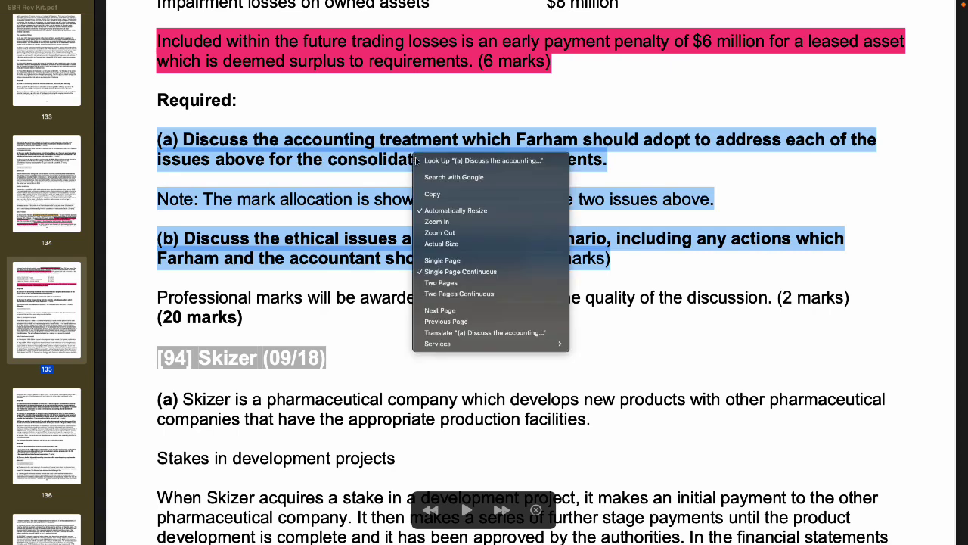
{"action": "left_click", "coordinate": [444, 193]}
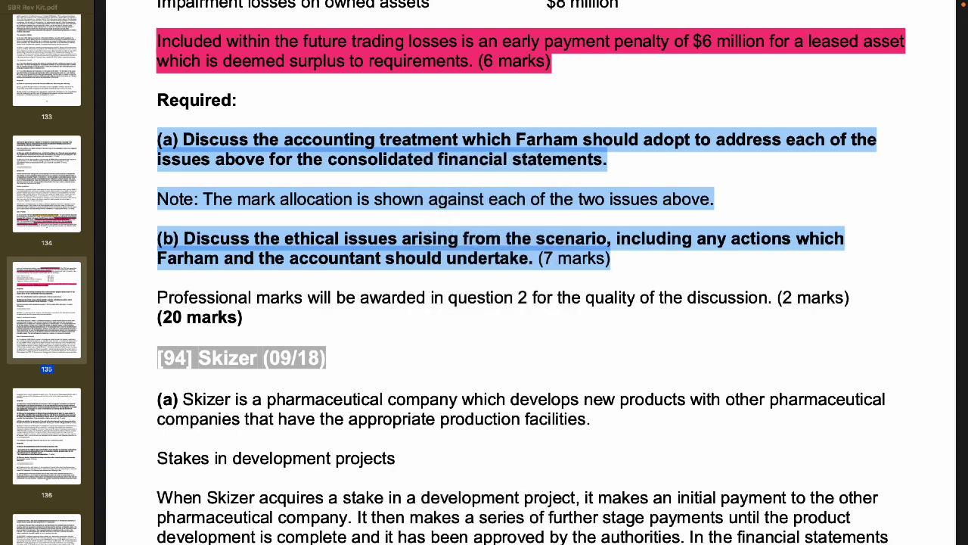
{"action": "key", "text": "ctrl+Left"}
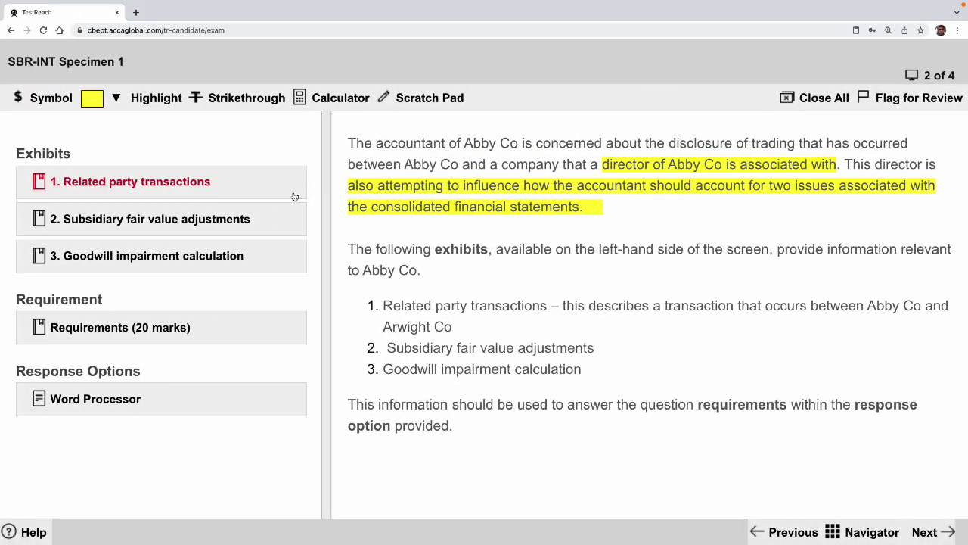
Check the question requirements again, close them and open the Word Processor response option
{"action": "left_click", "coordinate": [140, 333]}
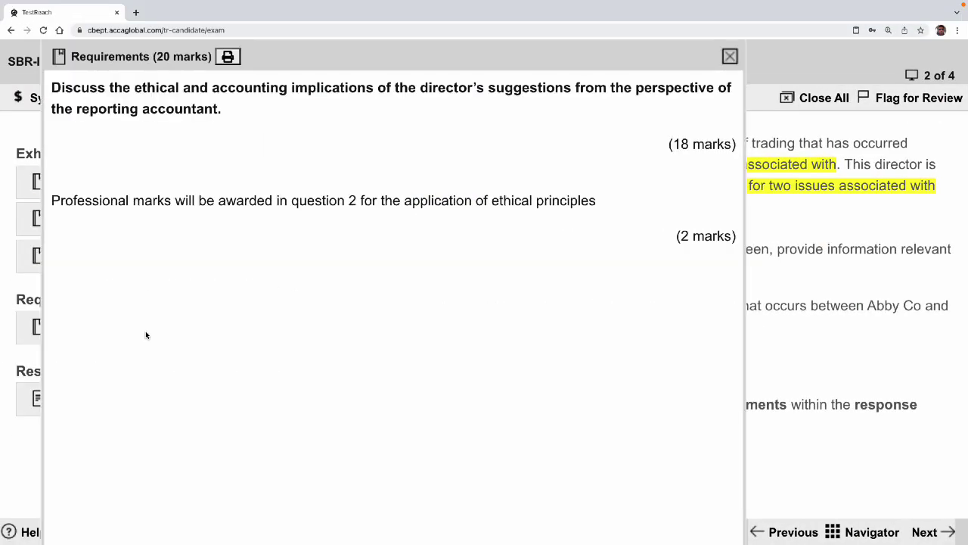
{"action": "left_click", "coordinate": [730, 57]}
{"action": "left_click", "coordinate": [134, 403]}
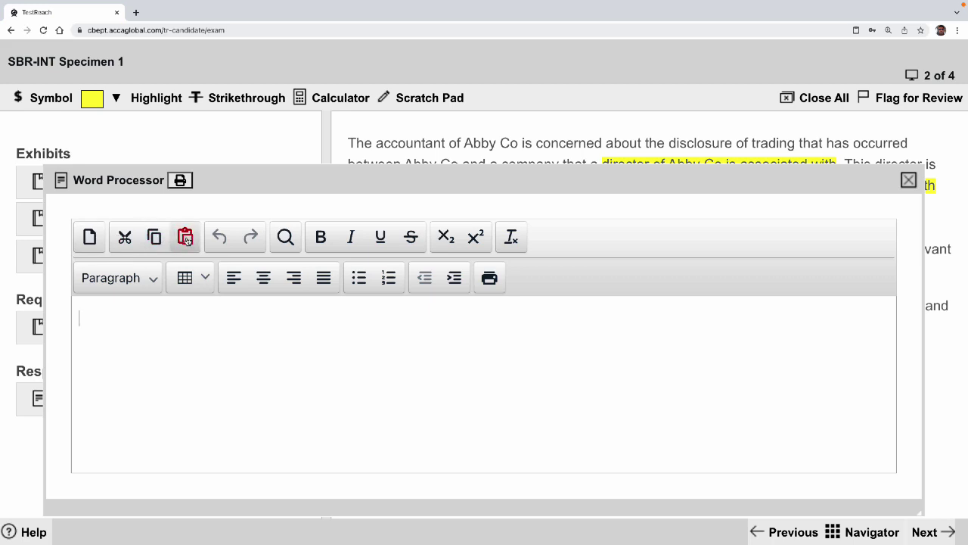
{"action": "right_click", "coordinate": [102, 369]}
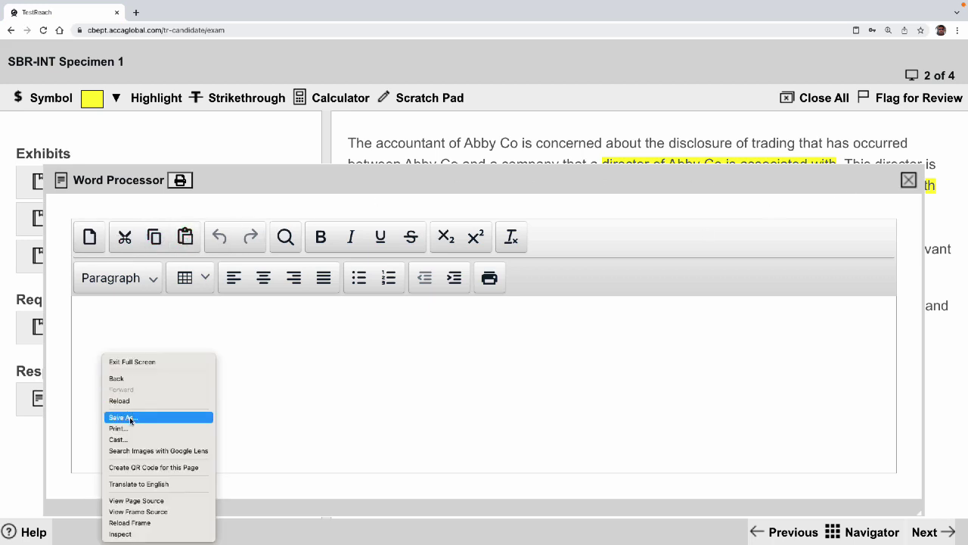
{"action": "left_click", "coordinate": [408, 336]}
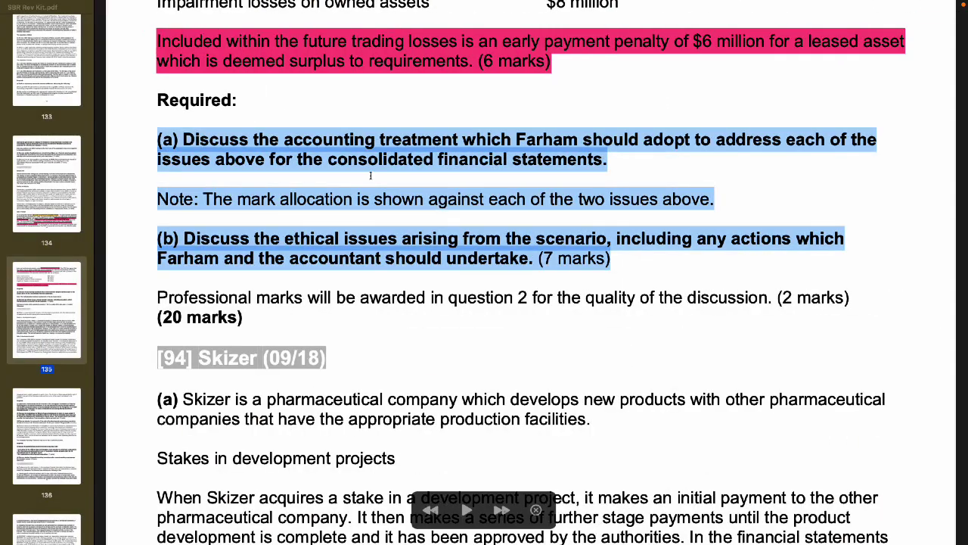
Copy Farham requirements (a) and (b) from SBR Rev Kit.pdf and paste them into the exam's Word Processor
{"action": "right_click", "coordinate": [371, 176]}
{"action": "left_click", "coordinate": [258, 164]}
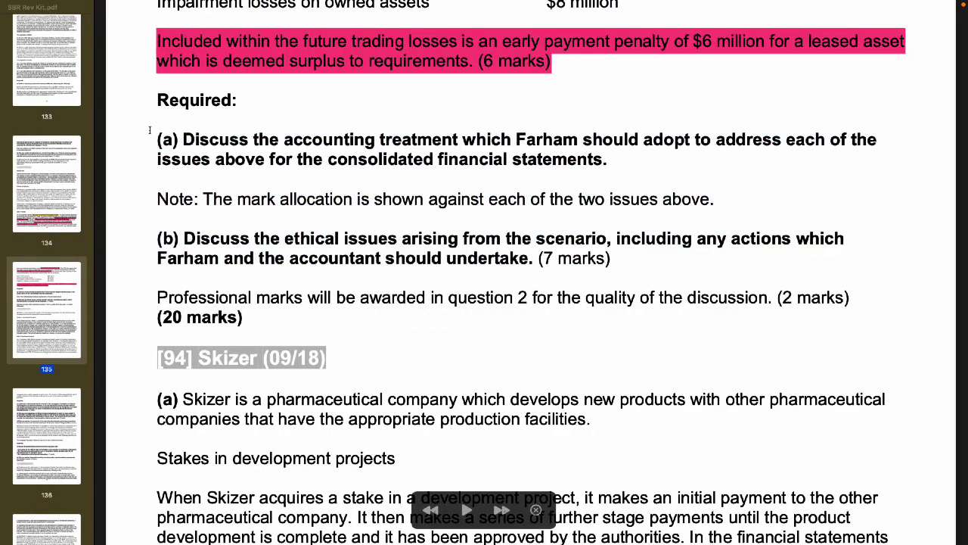
{"action": "left_click_drag", "start_coordinate": [149, 130], "coordinate": [643, 259]}
{"action": "right_click", "coordinate": [478, 249]}
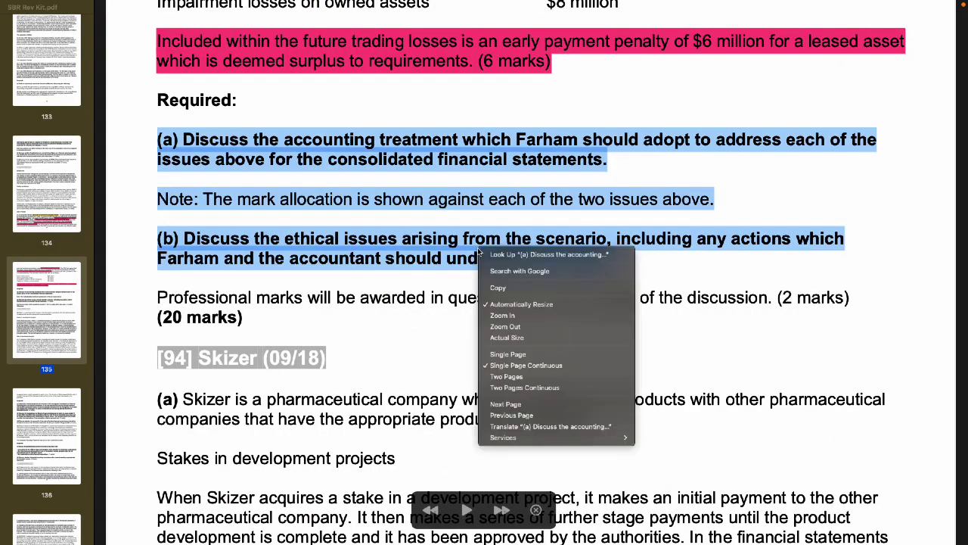
{"action": "left_click", "coordinate": [500, 289]}
{"action": "key", "text": "ctrl+Left"}
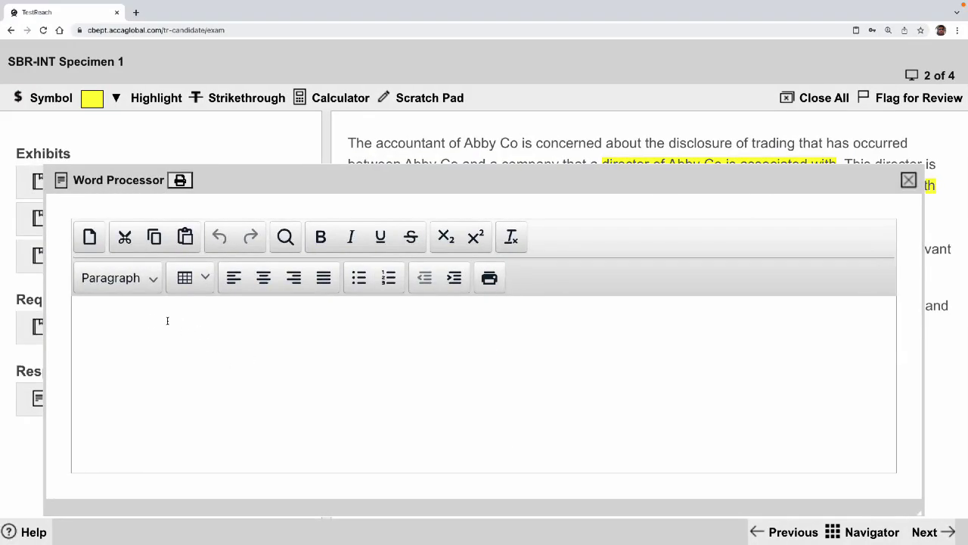
{"action": "left_click", "coordinate": [185, 236]}
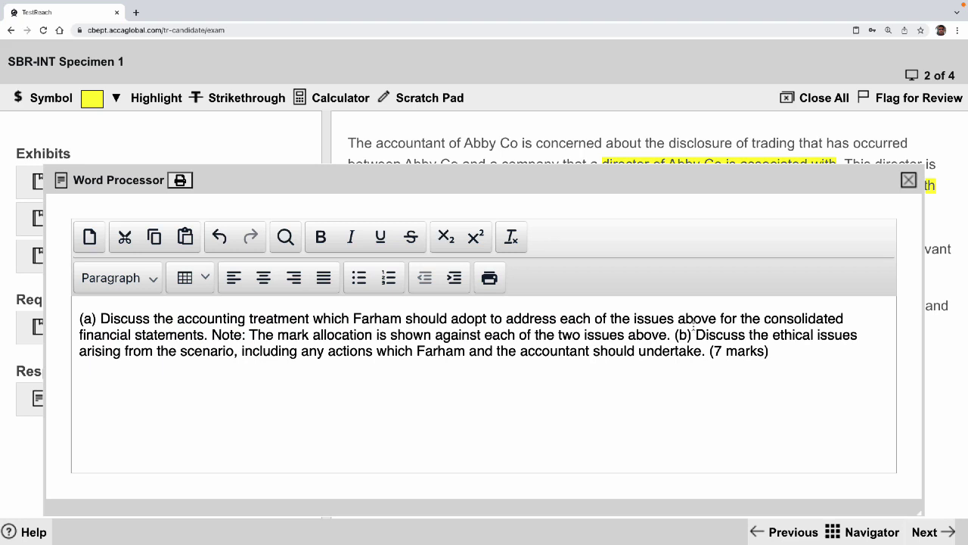
Separate requirement (b) from (a) with several blank lines and add an empty line above (a)
{"action": "left_click", "coordinate": [677, 334]}
{"action": "key", "text": "Return"}
{"action": "key", "text": "Return"}
{"action": "key", "text": "Return"}
{"action": "key", "text": "Return"}
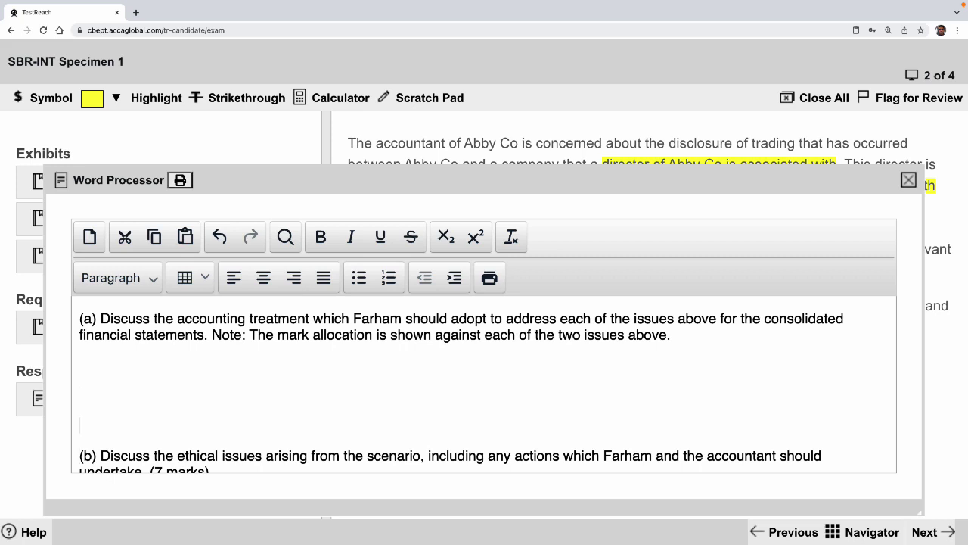
{"action": "key", "text": "Return"}
{"action": "key", "text": "Return"}
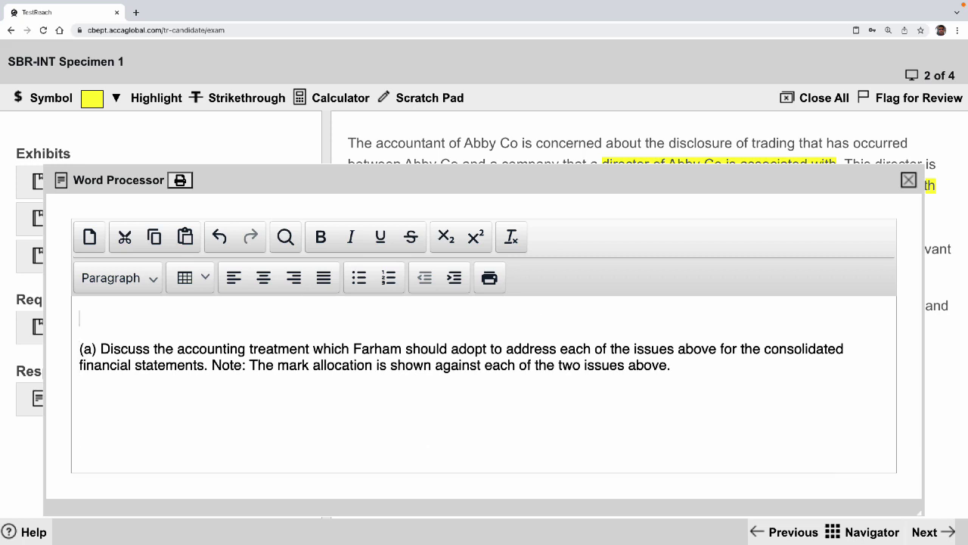
Insert a 1x1 table above requirement (a) and enter "a)" in it as a heading
{"action": "left_click", "coordinate": [203, 286]}
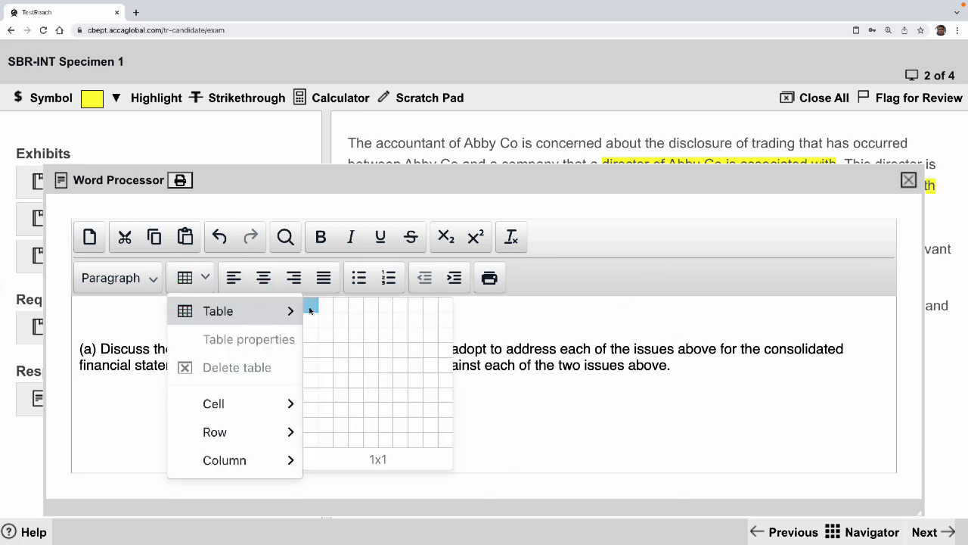
{"action": "left_click", "coordinate": [308, 307]}
{"action": "type", "text": "a)"}
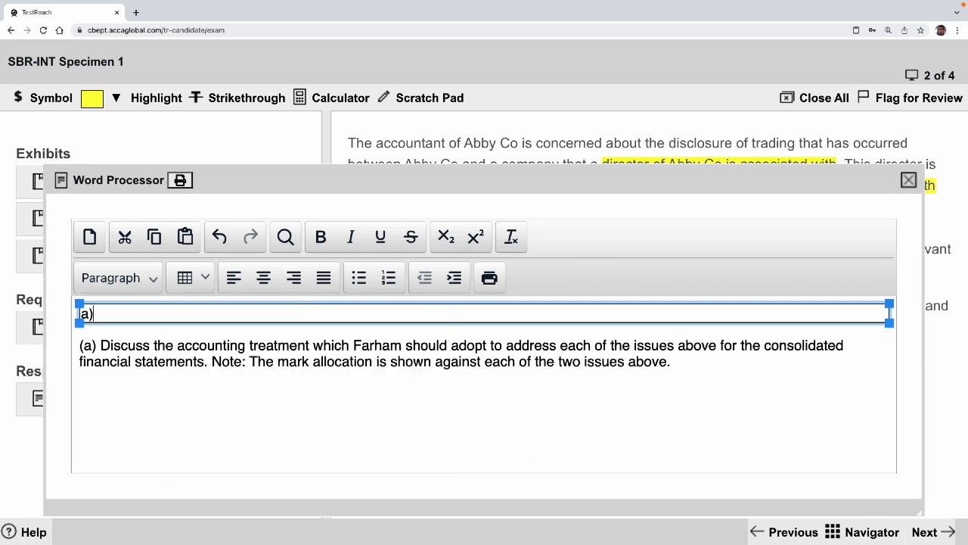
Replace the full text of requirement (a) with "Accounting treatment for the issues"
{"action": "left_click", "coordinate": [91, 345]}
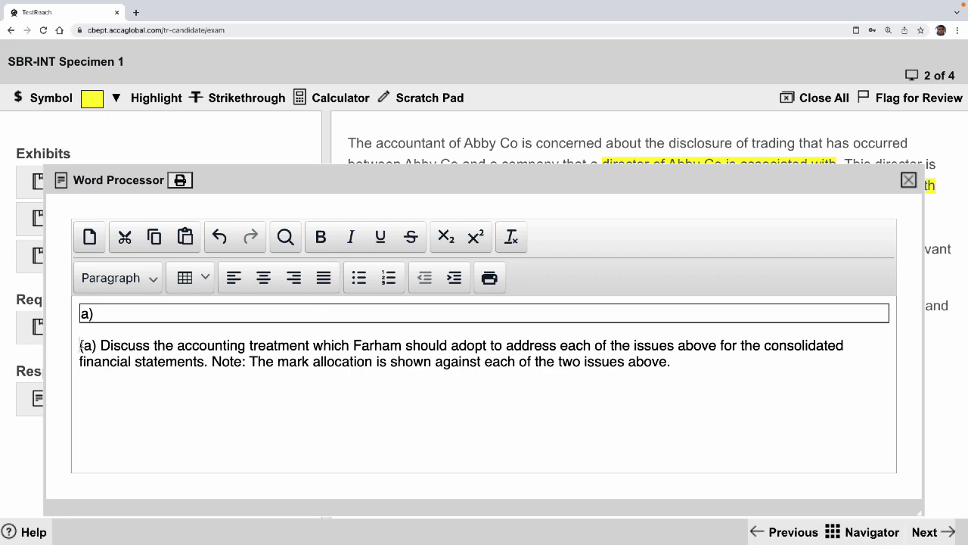
{"action": "left_click_drag", "start_coordinate": [80, 345], "coordinate": [542, 383]}
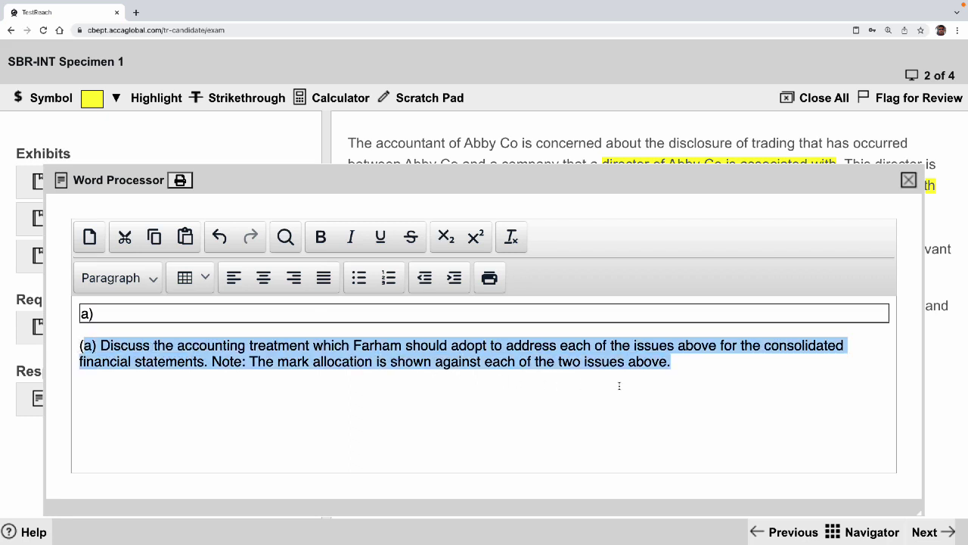
{"action": "key", "text": "BackSpace"}
{"action": "type", "text": "Ac"}
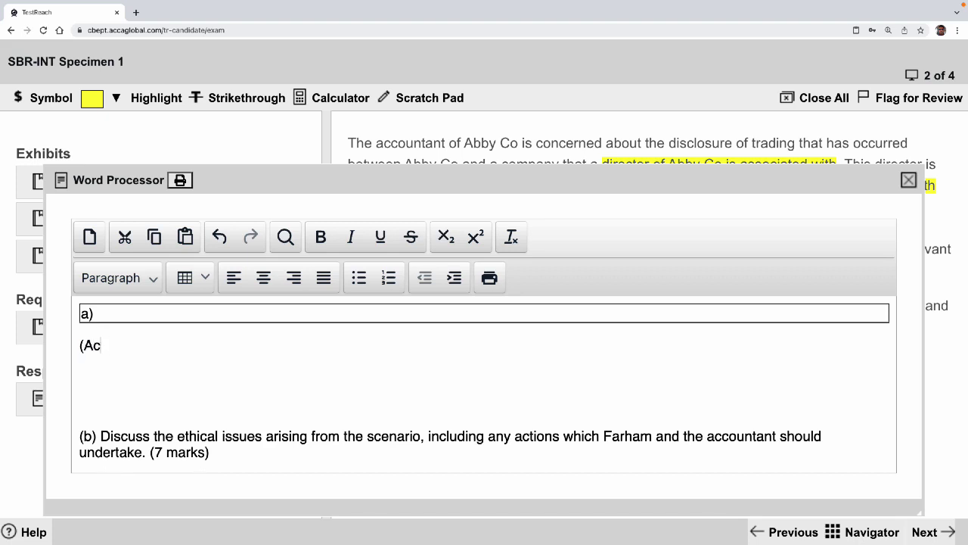
{"action": "key", "text": "BackSpace"}
{"action": "key", "text": "BackSpace"}
{"action": "key", "text": "BackSpace"}
{"action": "type", "text": "Accounti"}
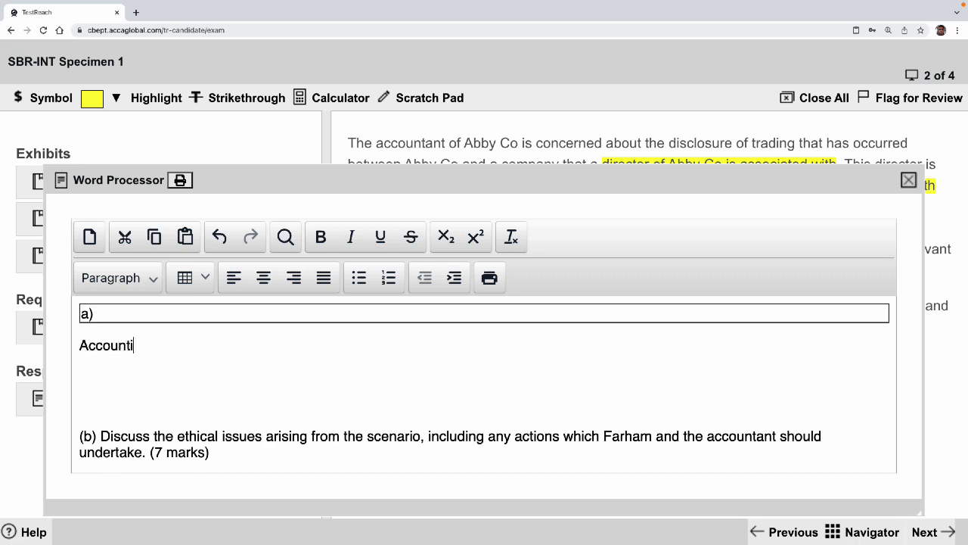
{"action": "type", "text": "ng treatment "}
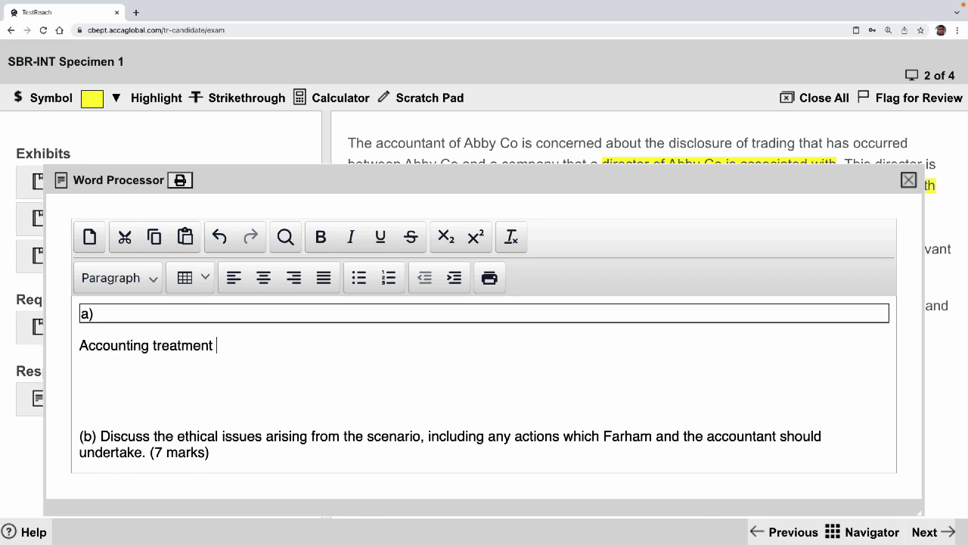
{"action": "type", "text": "for the ussues"}
{"action": "key", "text": "BackSpace"}
{"action": "key", "text": "BackSpace"}
{"action": "key", "text": "BackSpace"}
{"action": "key", "text": "BackSpace"}
{"action": "key", "text": "BackSpace"}
{"action": "key", "text": "BackSpace"}
{"action": "type", "text": "issues"}
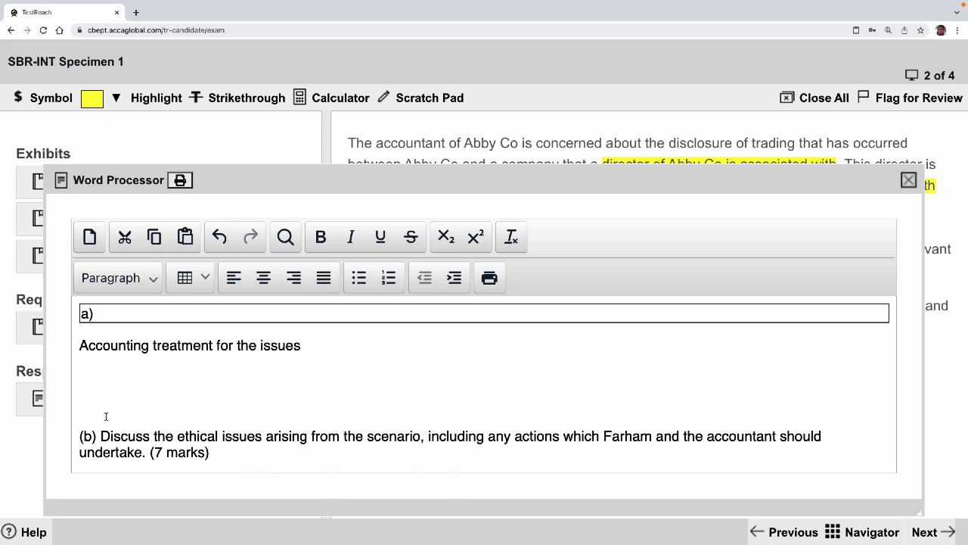
Insert a 1x1 table above requirement (b) and enter "b)" in it as a heading
{"action": "left_click", "coordinate": [189, 277]}
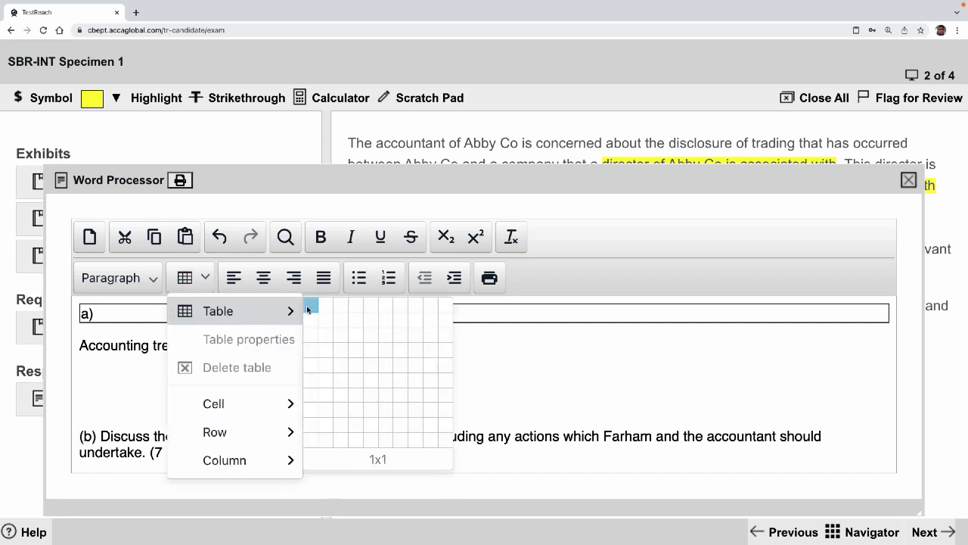
{"action": "left_click", "coordinate": [311, 306]}
{"action": "type", "text": "b"}
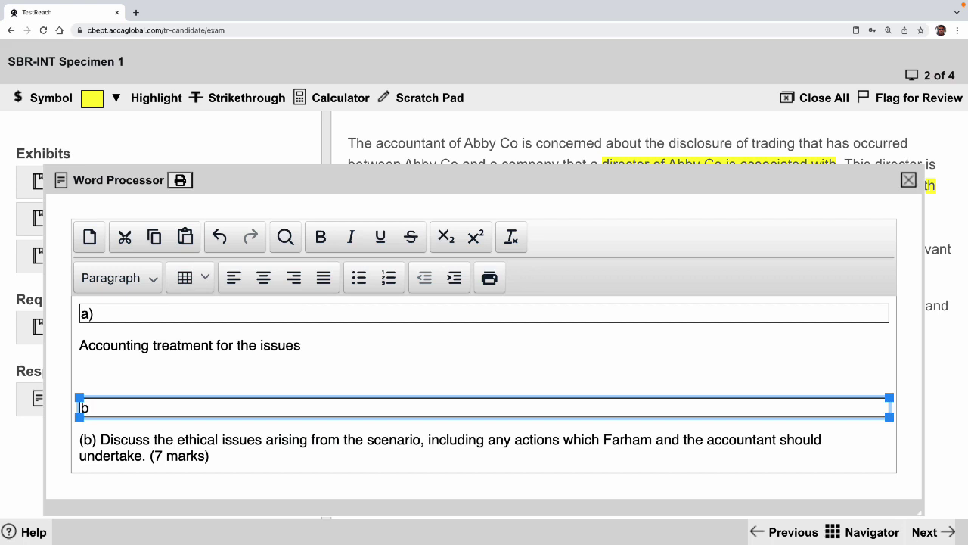
{"action": "type", "text": ")"}
{"action": "key", "text": "Down"}
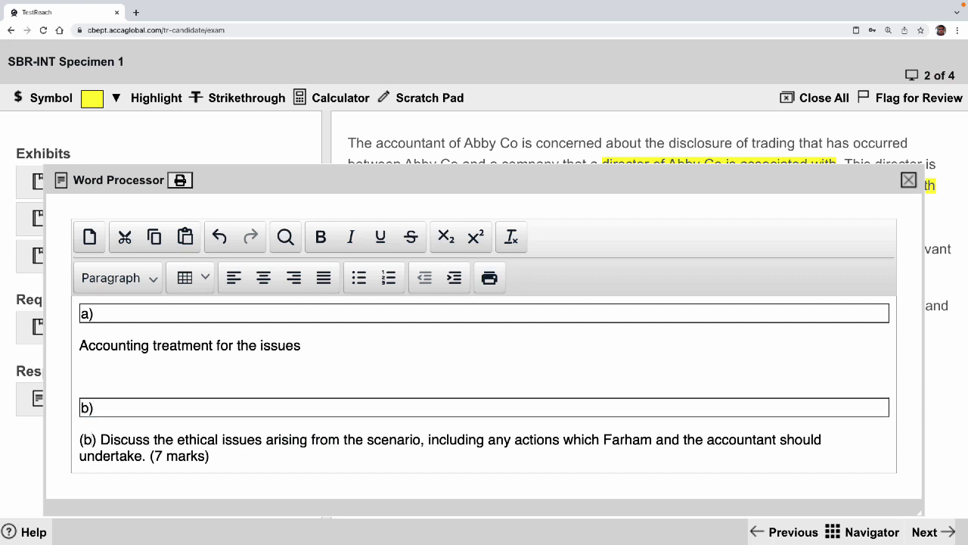
Add the line "Ethical issues from the scenario" between the b) heading and the text of requirement (b)
{"action": "key", "text": "Return"}
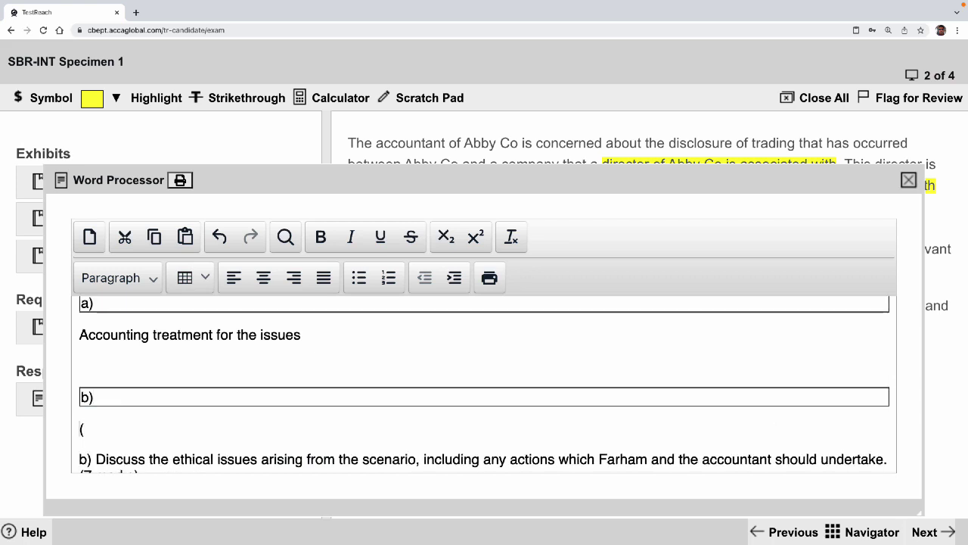
{"action": "key", "text": "BackSpace"}
{"action": "type", "text": "Ehtical"}
{"action": "key", "text": "BackSpace"}
{"action": "key", "text": "BackSpace"}
{"action": "key", "text": "BackSpace"}
{"action": "key", "text": "BackSpace"}
{"action": "key", "text": "BackSpace"}
{"action": "type", "text": "thid"}
{"action": "key", "text": "BackSpace"}
{"action": "key", "text": "BackSpace"}
{"action": "key", "text": "BackSpace"}
{"action": "type", "text": "hical issues "}
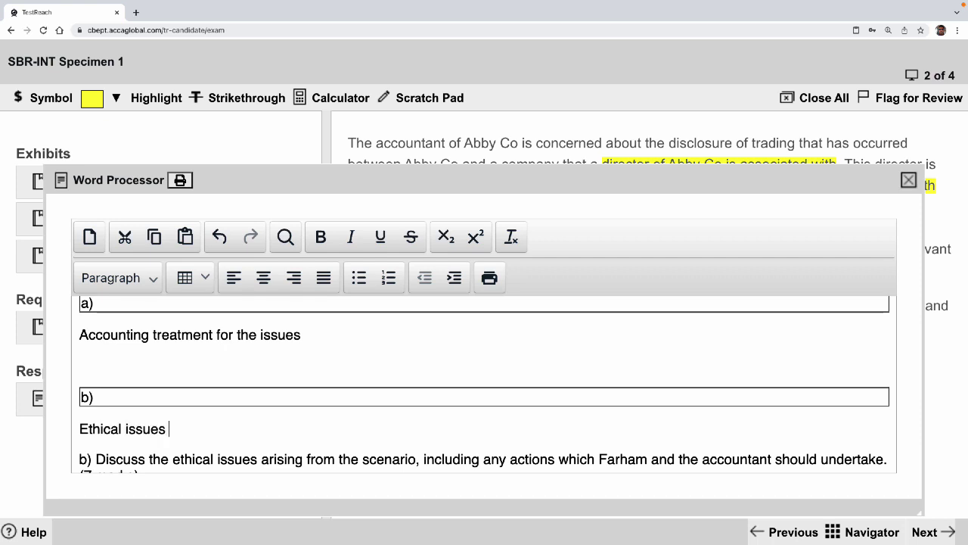
{"action": "type", "text": "from the scena"}
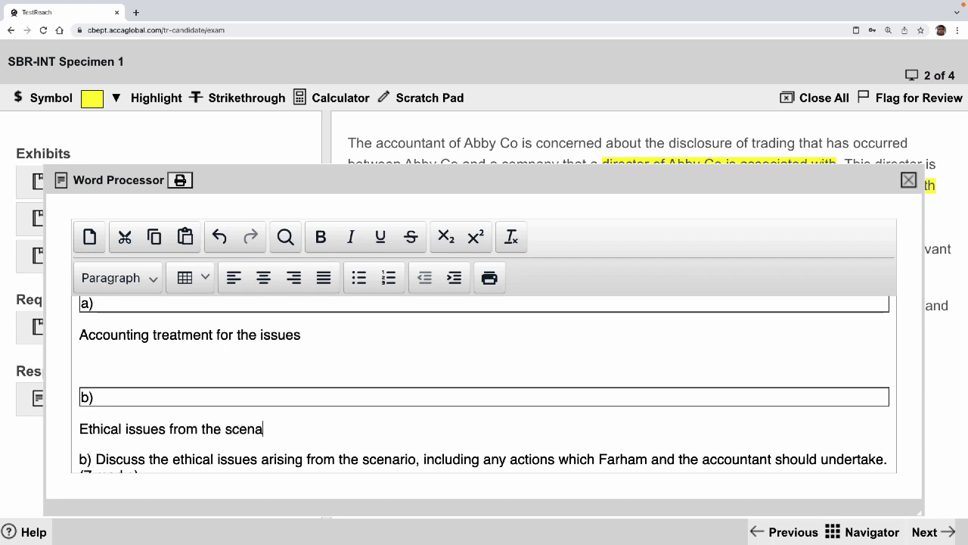
{"action": "type", "text": "rio"}
{"action": "key", "text": "BackSpace"}
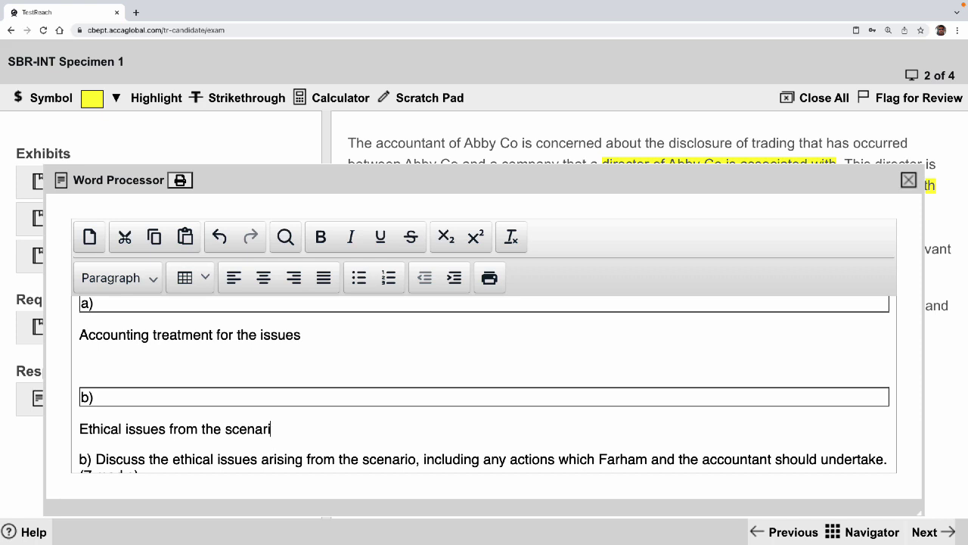
{"action": "type", "text": "o"}
Delete the remaining full text of requirement (b) below the new ethical issues line
{"action": "scroll", "coordinate": [281, 308], "scroll_direction": "down", "scroll_amount": 1}
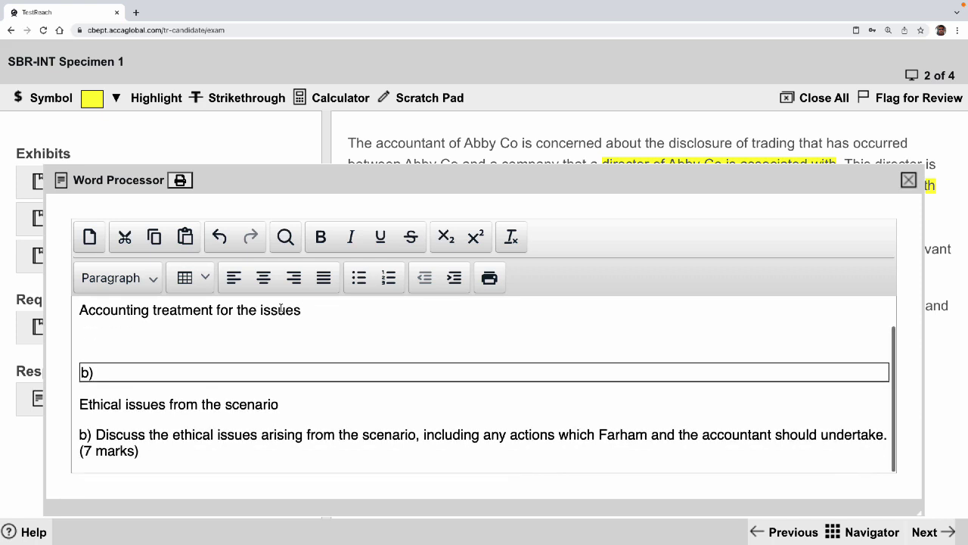
{"action": "left_click_drag", "start_coordinate": [78, 435], "coordinate": [277, 476]}
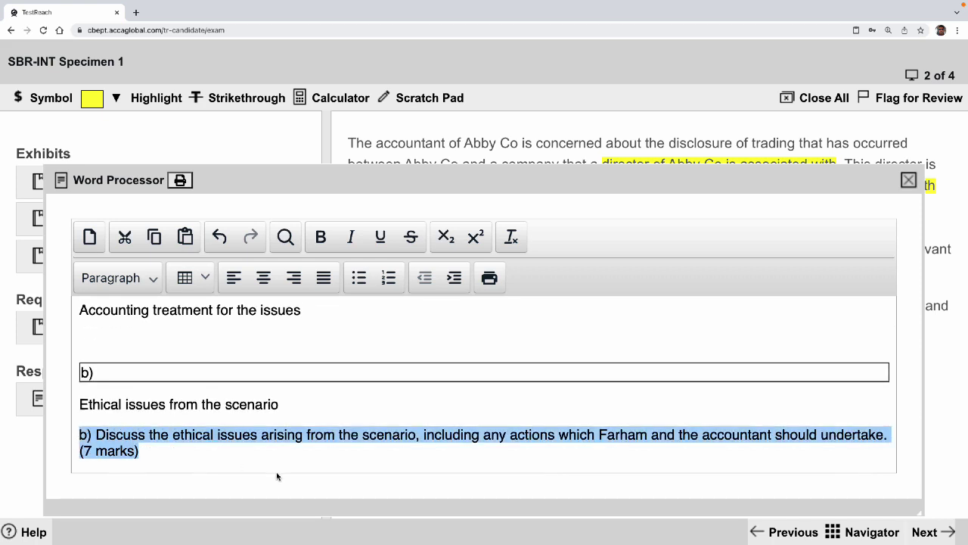
{"action": "key", "text": "Delete"}
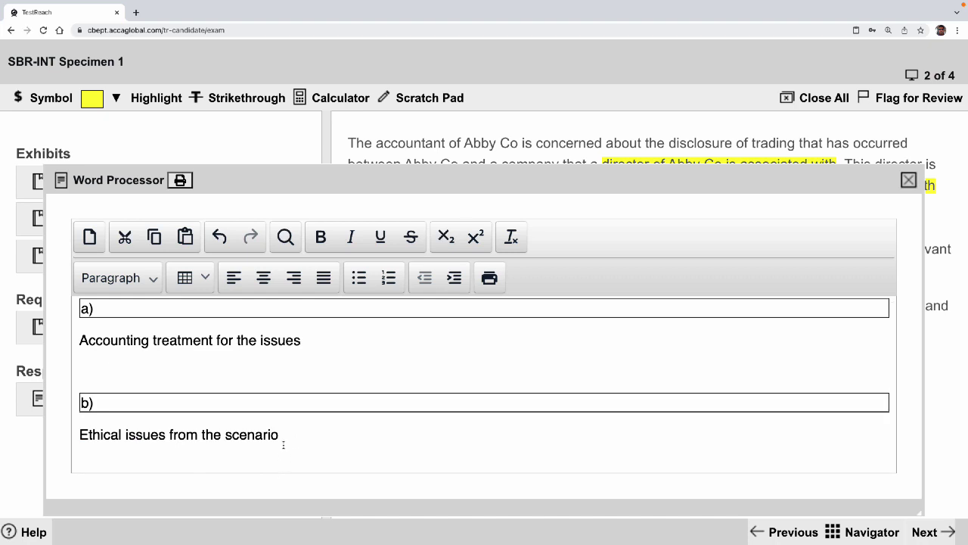
Narrow the Word Processor window and move it so that the exhibits list is uncovered
{"action": "left_click_drag", "start_coordinate": [248, 180], "coordinate": [274, 165]}
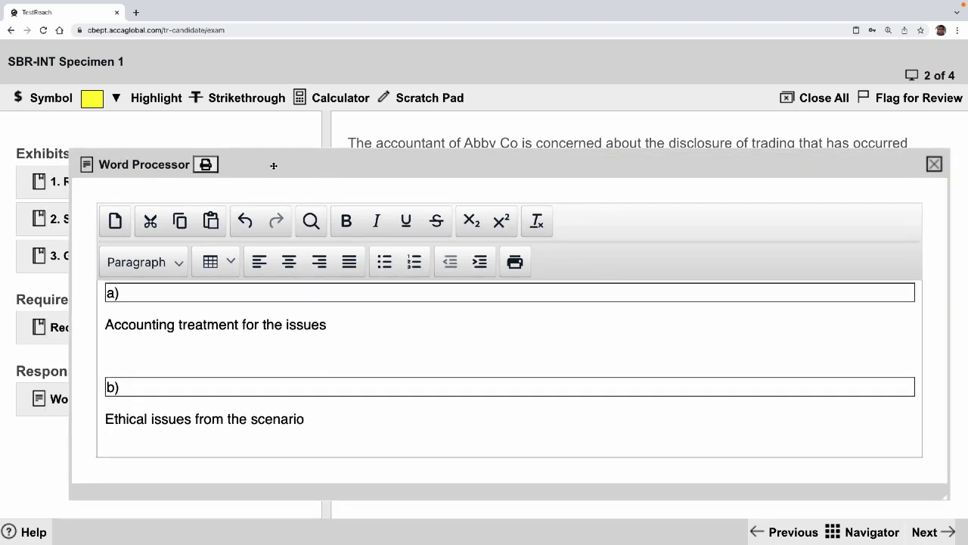
{"action": "left_click_drag", "start_coordinate": [949, 497], "coordinate": [522, 495]}
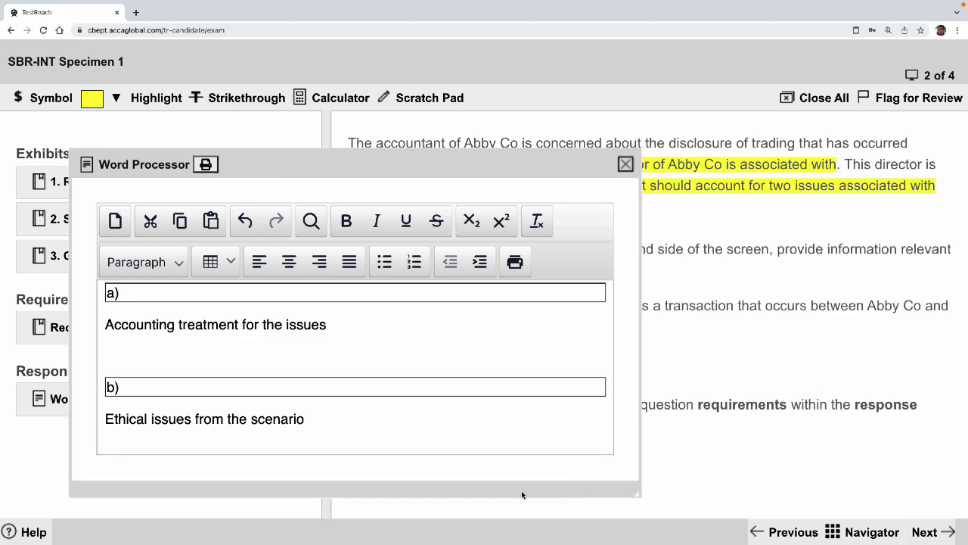
{"action": "left_click_drag", "start_coordinate": [310, 159], "coordinate": [457, 114]}
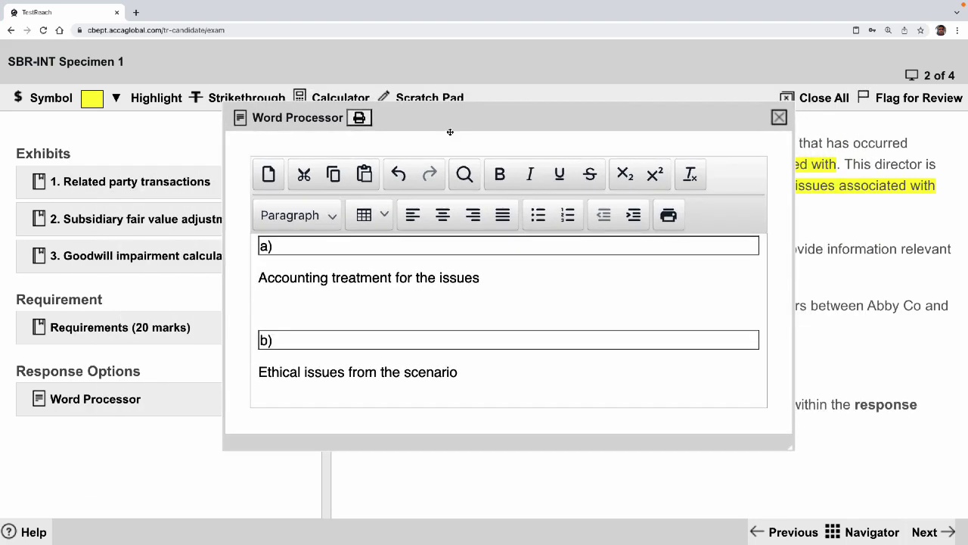
{"action": "scroll", "coordinate": [374, 271], "scroll_direction": "down", "scroll_amount": 1}
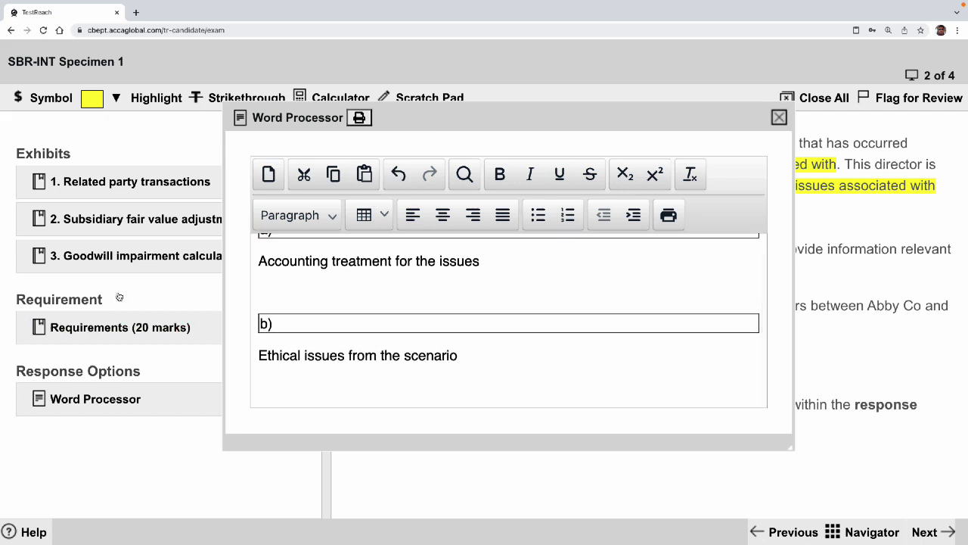
Examine the "Related party transactions" and "Subsidiary fair value adjustments" exhibits, closing each one after viewing
{"action": "left_click", "coordinate": [136, 185]}
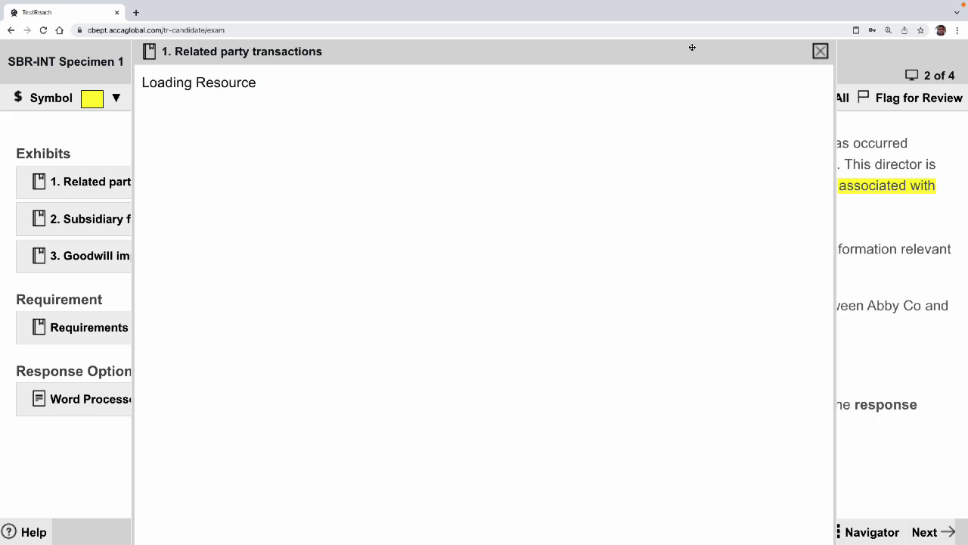
{"action": "mouse_move", "coordinate": [113, 4]}
{"action": "left_click", "coordinate": [820, 51]}
{"action": "left_click", "coordinate": [115, 188]}
{"action": "left_click", "coordinate": [821, 52]}
{"action": "left_click", "coordinate": [194, 218]}
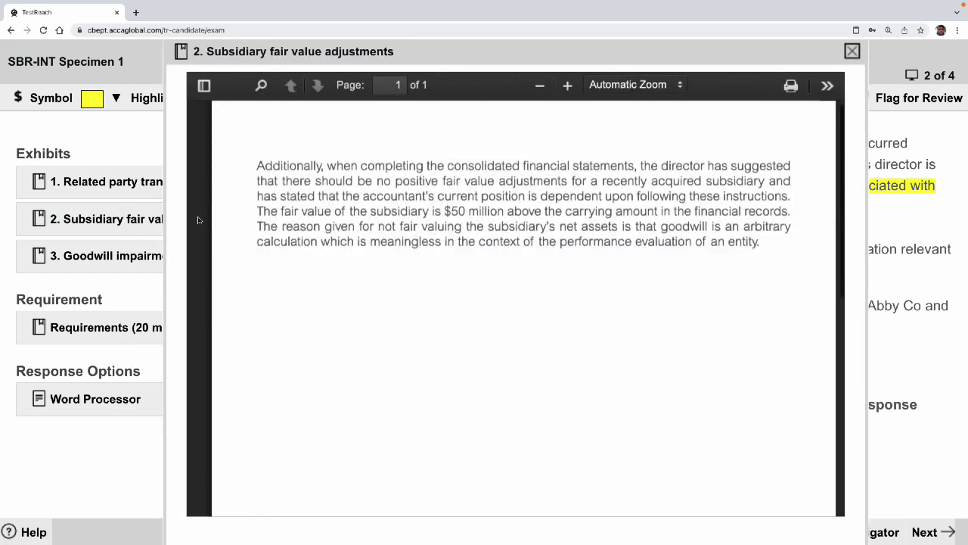
{"action": "left_click", "coordinate": [853, 51]}
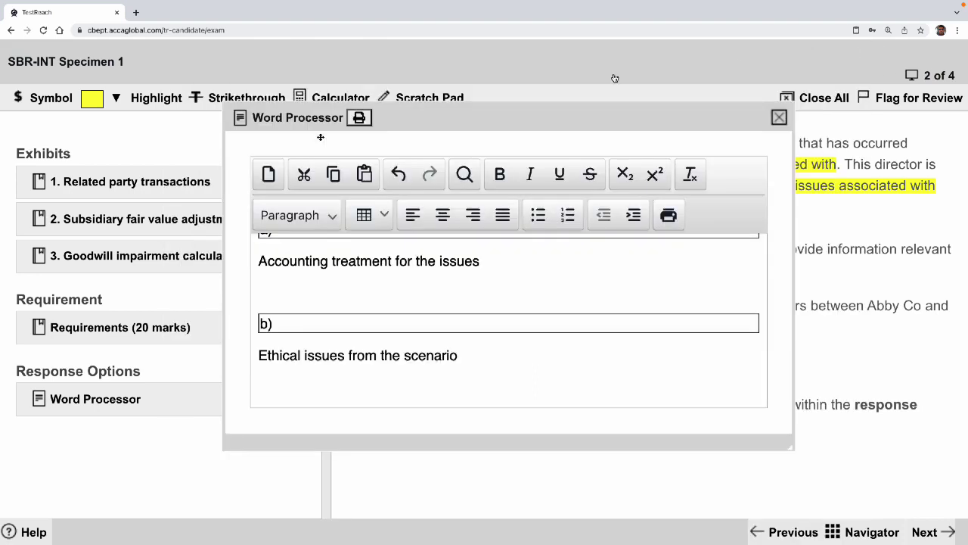
{"action": "left_click", "coordinate": [93, 188]}
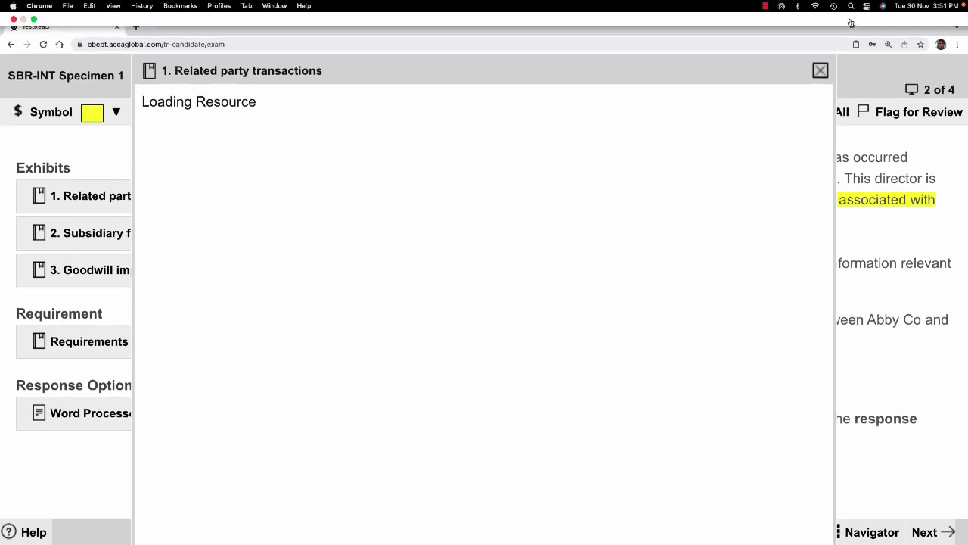
{"action": "left_click", "coordinate": [820, 56]}
Add blank lines above the a) heading and enter "Source data" as the first line of the answer
{"action": "scroll", "coordinate": [427, 242], "scroll_direction": "up", "scroll_amount": 1}
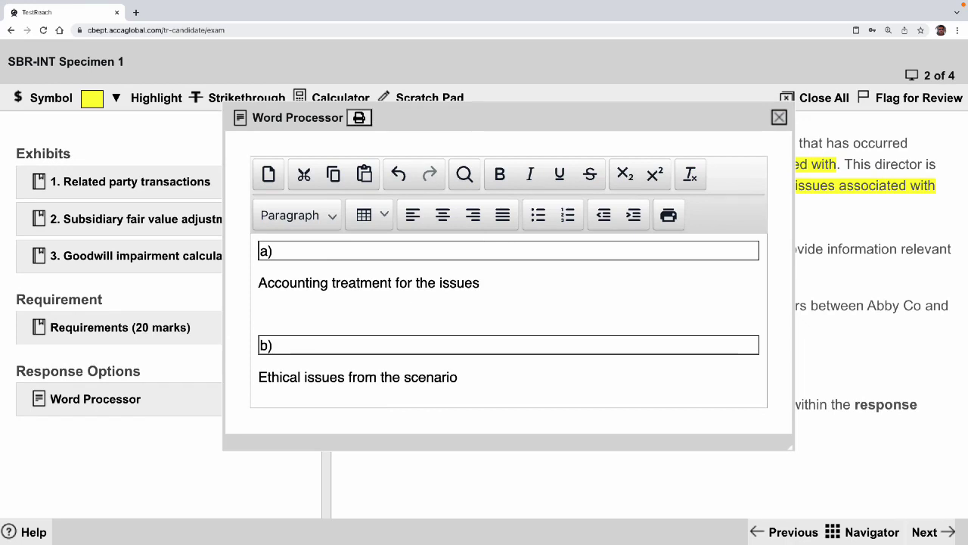
{"action": "key", "text": "Return"}
{"action": "key", "text": "Return"}
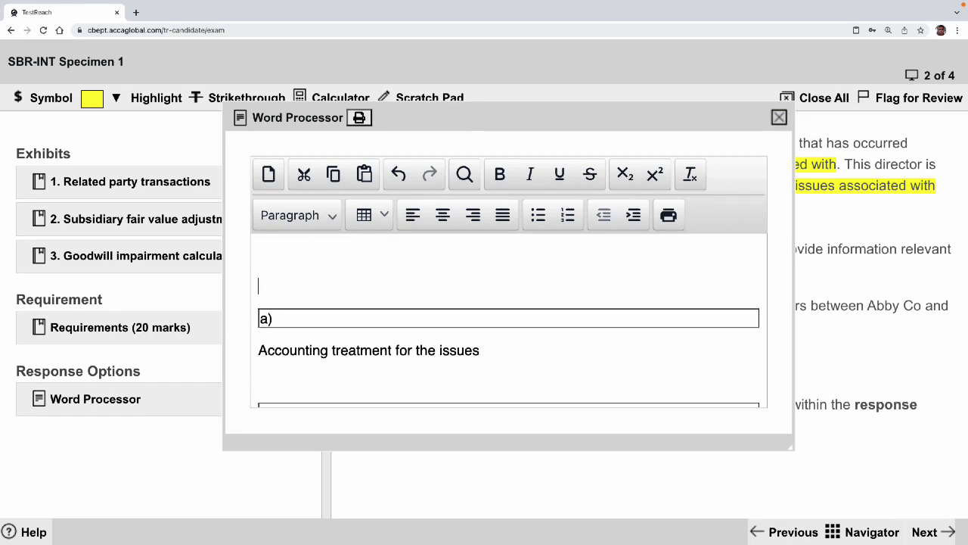
{"action": "key", "text": "Up"}
{"action": "type", "text": "Source data"}
{"action": "key", "text": "Return"}
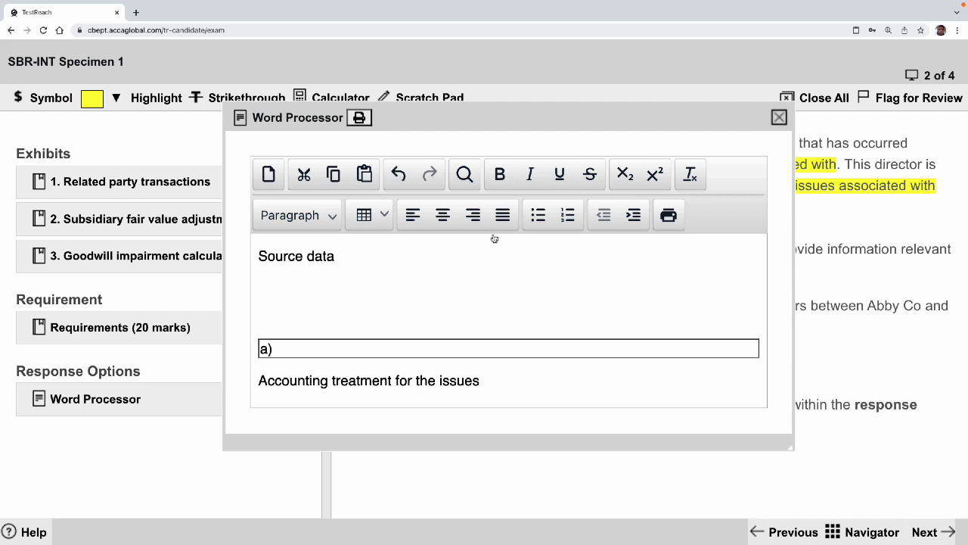
Insert a table with four columns and two rows below "Source data" and shift the Word Processor window aside
{"action": "left_click", "coordinate": [371, 221]}
{"action": "mouse_move", "coordinate": [424, 249]}
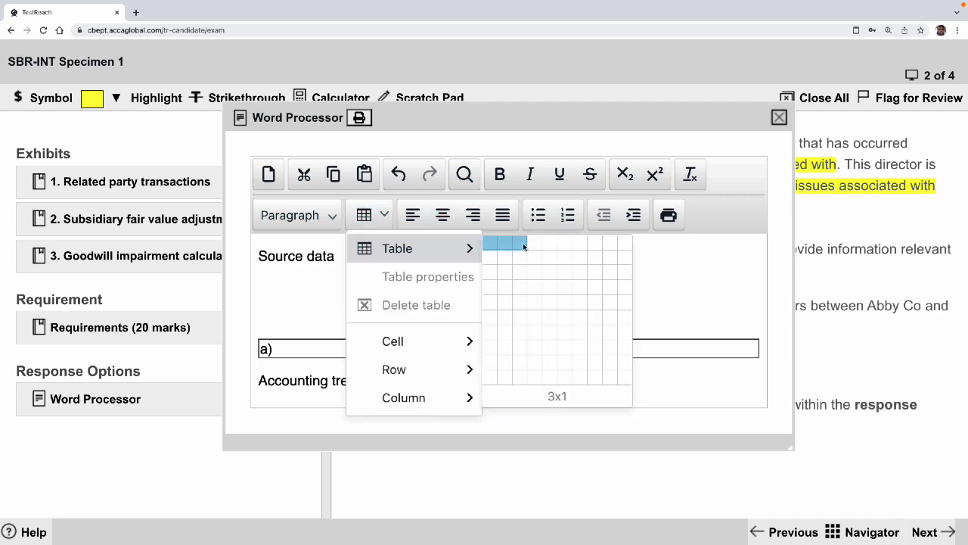
{"action": "left_click", "coordinate": [532, 258]}
{"action": "left_click", "coordinate": [323, 337]}
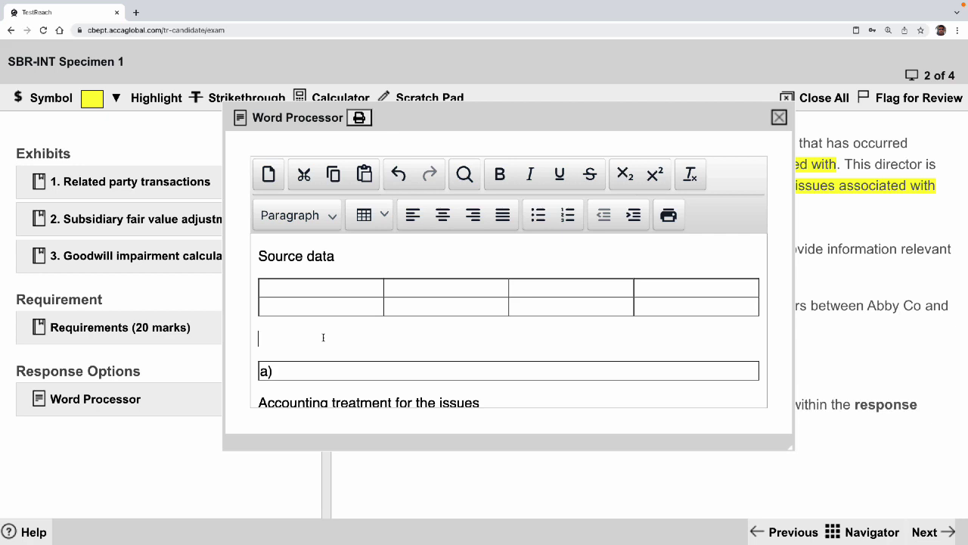
{"action": "scroll", "coordinate": [323, 333], "scroll_direction": "down", "scroll_amount": 1}
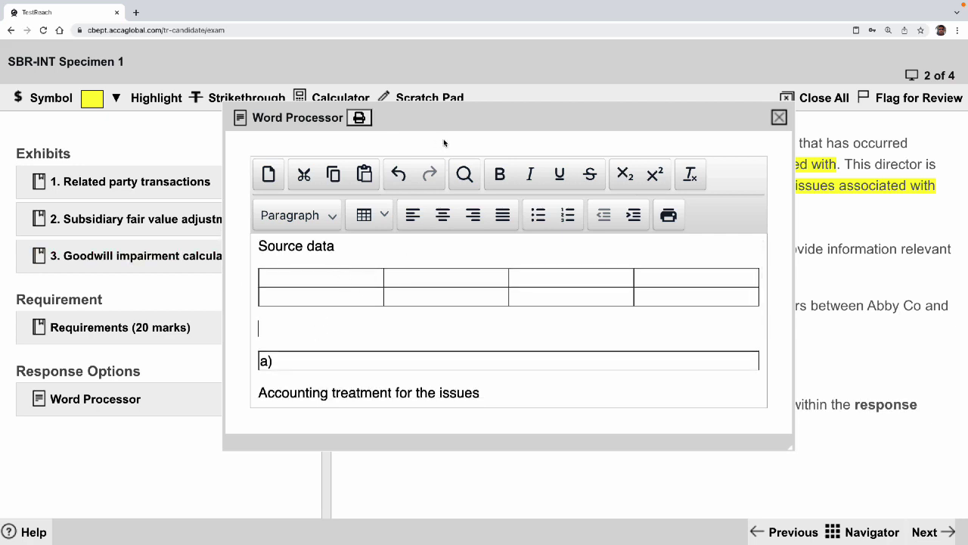
{"action": "left_click_drag", "start_coordinate": [463, 123], "coordinate": [261, 116]}
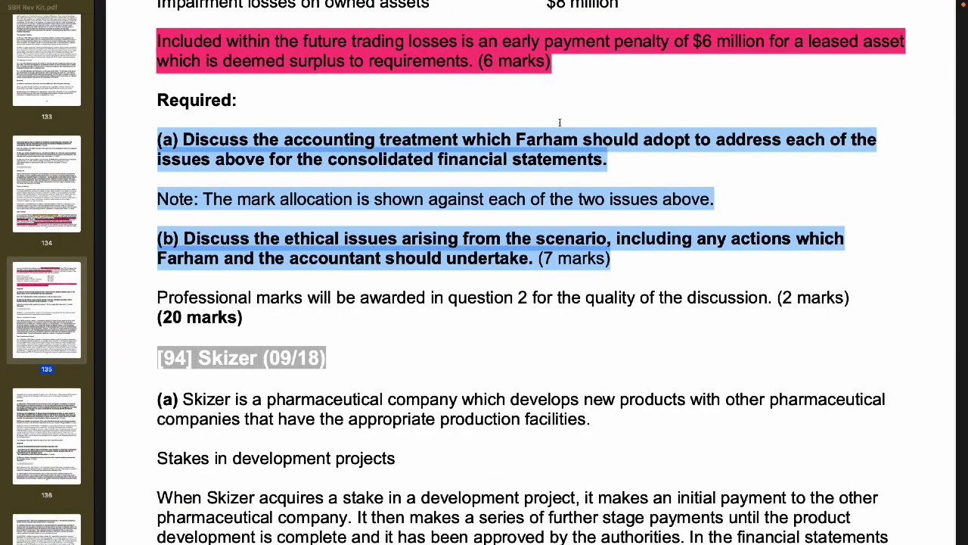
Switch to SBR Rev Kit.pdf and search for "abby" to find the start of the Abby question
{"action": "scroll", "coordinate": [560, 122], "scroll_direction": "up", "scroll_amount": 10}
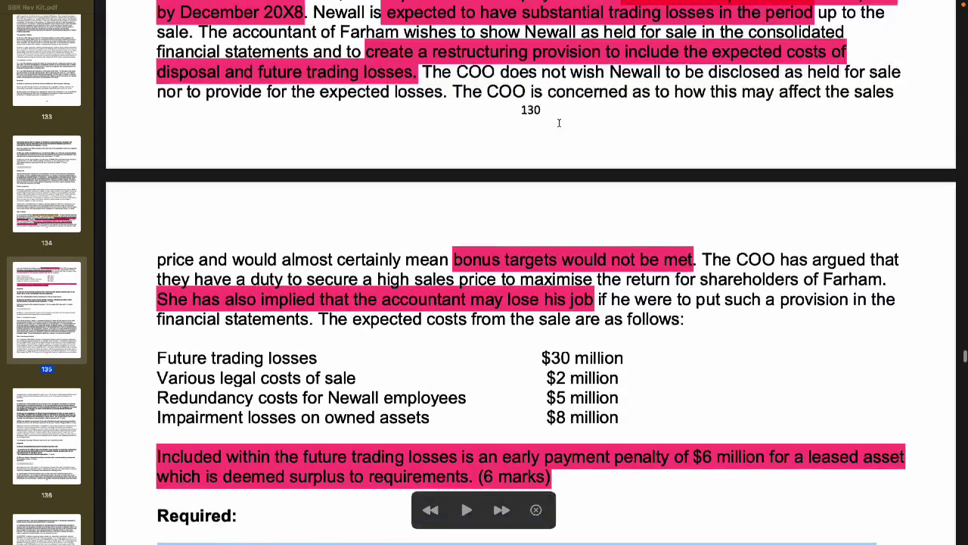
{"action": "left_click", "coordinate": [867, 31]}
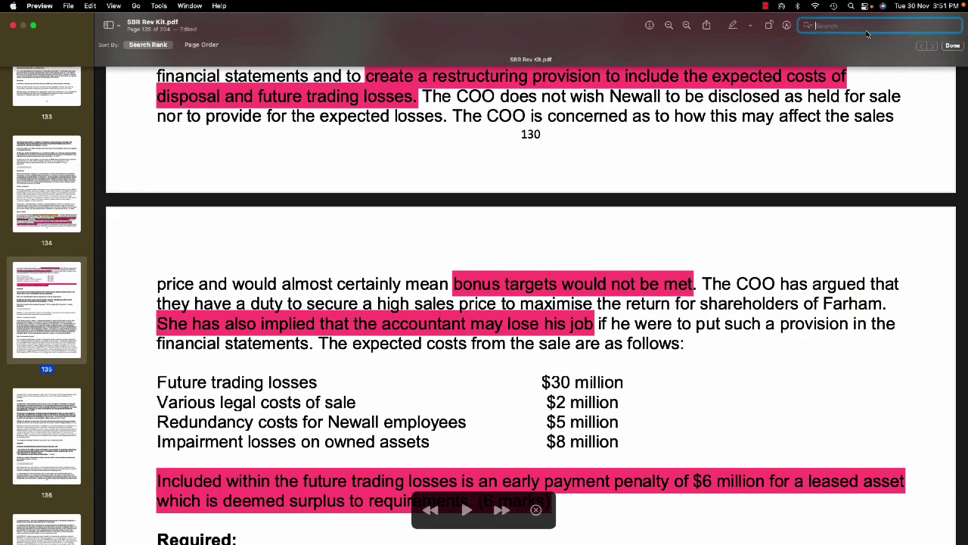
{"action": "type", "text": "abby"}
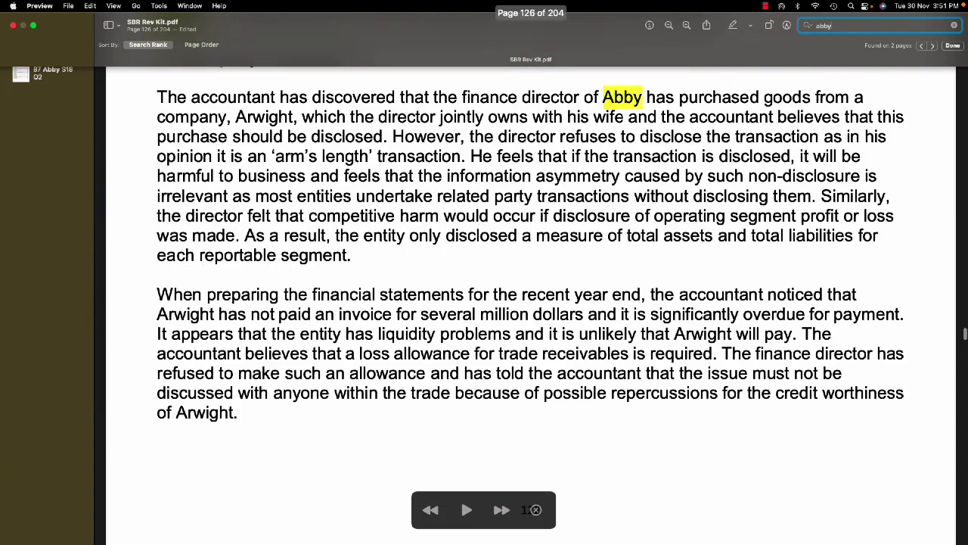
{"action": "scroll", "coordinate": [691, 154], "scroll_direction": "up", "scroll_amount": 3}
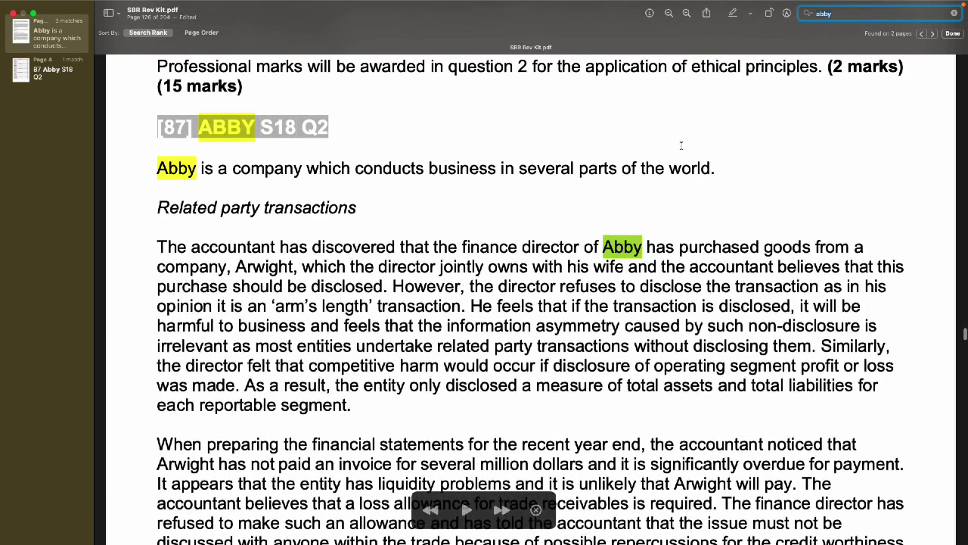
Return to the exam, reposition the Word Processor window, and open and close the "Related party transactions" exhibit
{"action": "key", "text": "super+Tab"}
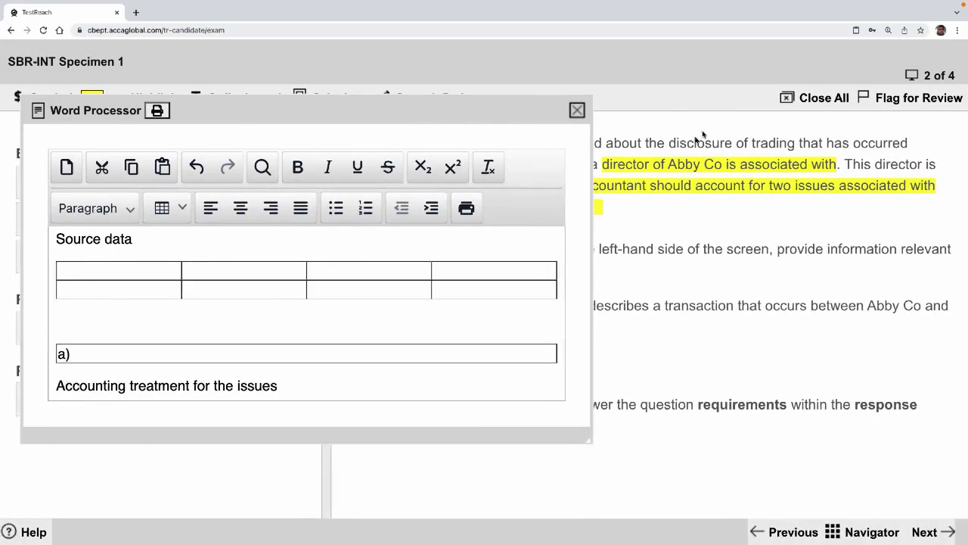
{"action": "left_click_drag", "start_coordinate": [325, 120], "coordinate": [463, 131]}
{"action": "left_click", "coordinate": [129, 183]}
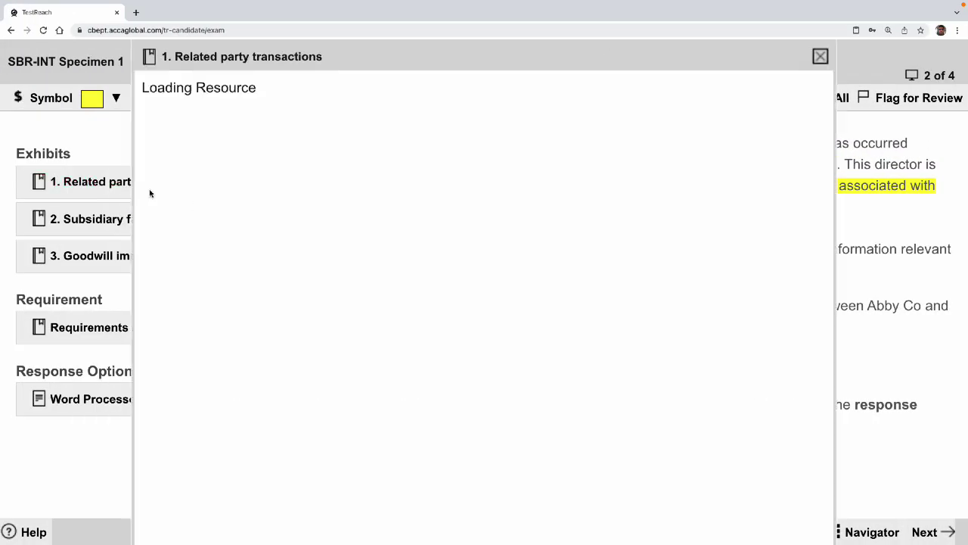
{"action": "left_click", "coordinate": [820, 56]}
Switch to SBR Rev Kit.pdf and review the Abby question's related party and subsidiary fair value sections
{"action": "key", "text": "super+Tab"}
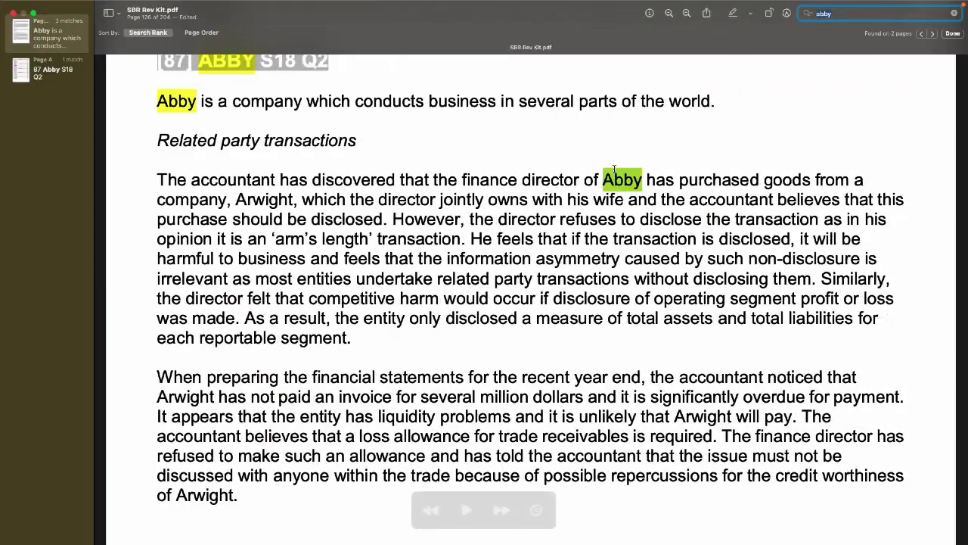
{"action": "scroll", "coordinate": [570, 310], "scroll_direction": "down", "scroll_amount": 5}
{"action": "scroll", "coordinate": [571, 309], "scroll_direction": "down", "scroll_amount": 5}
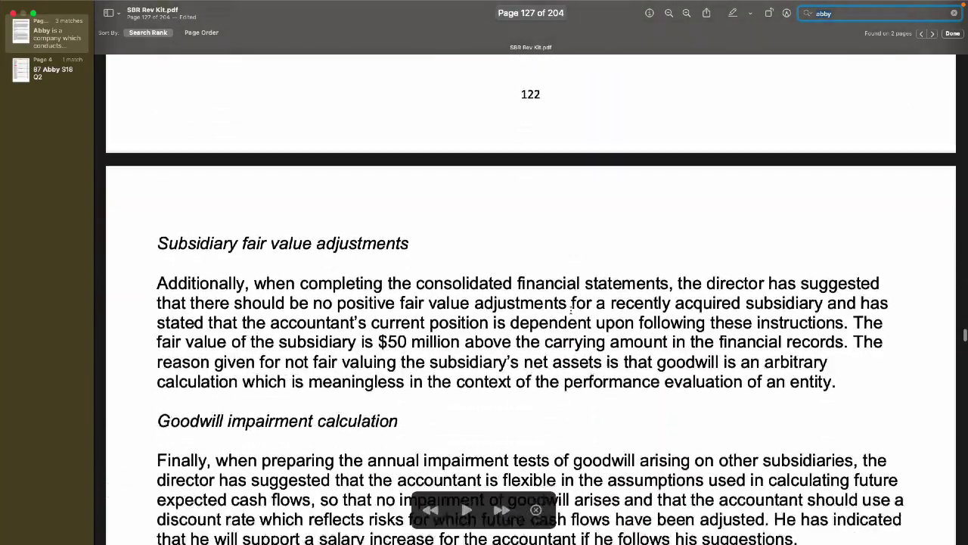
{"action": "scroll", "coordinate": [304, 417], "scroll_direction": "up", "scroll_amount": 10}
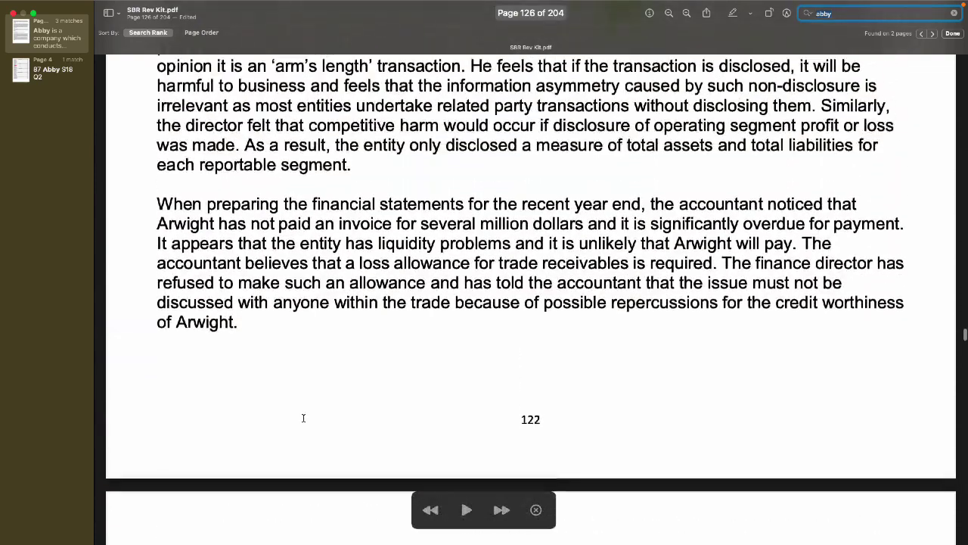
{"action": "scroll", "coordinate": [384, 199], "scroll_direction": "up", "scroll_amount": 3}
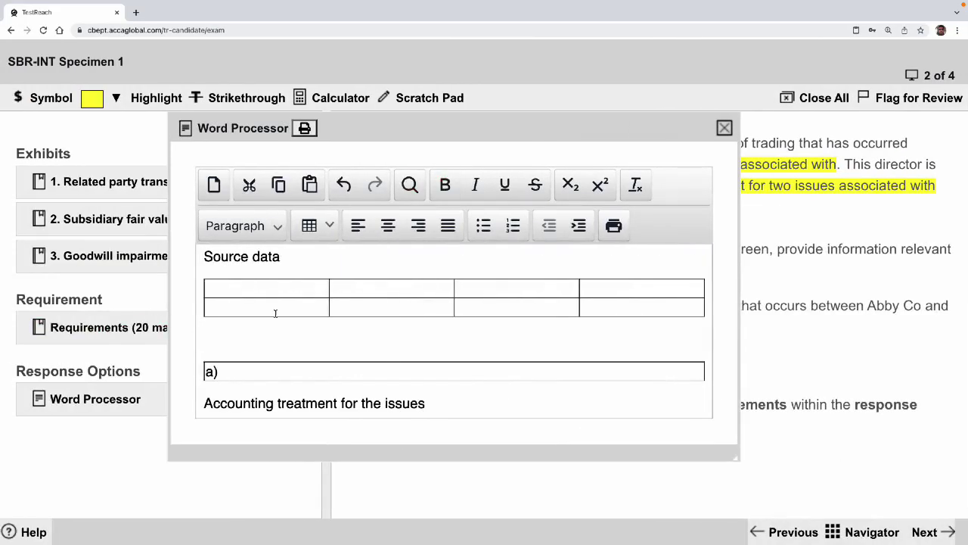
Enter "FD purchased goods from ARW" and "FD + Wife owns ARW" in the first two cells of the source data table
{"action": "left_click", "coordinate": [281, 284]}
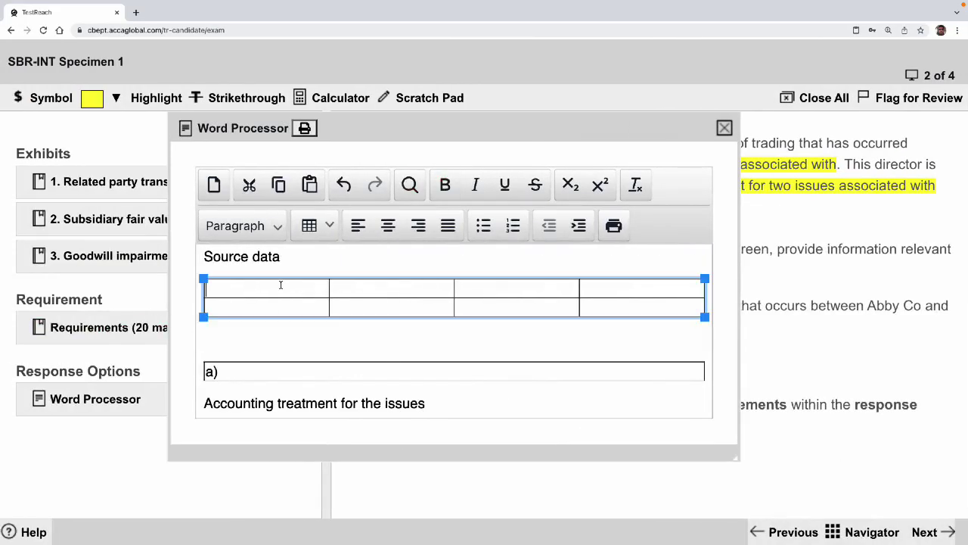
{"action": "type", "text": "FD purchased goods from A"}
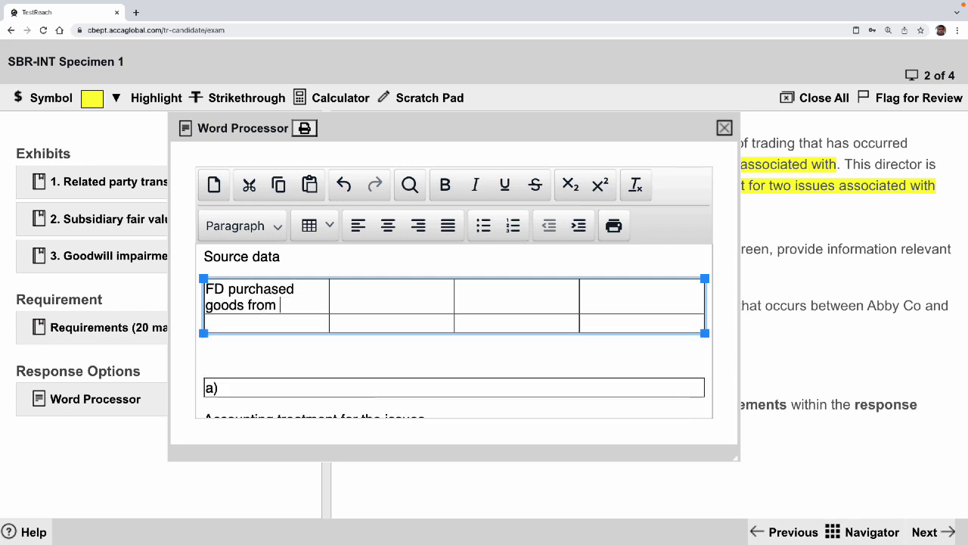
{"action": "type", "text": "R"}
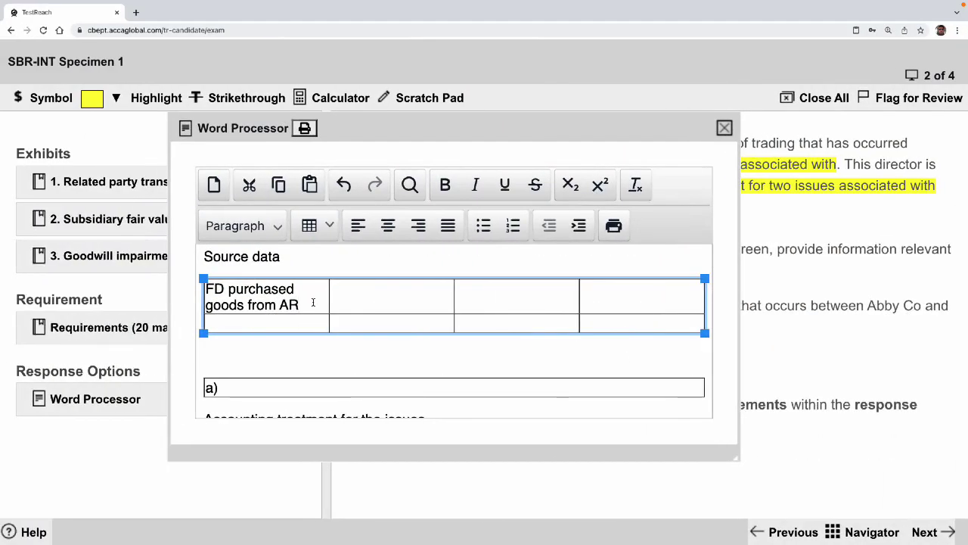
{"action": "type", "text": "W"}
{"action": "type", "text": "FD"}
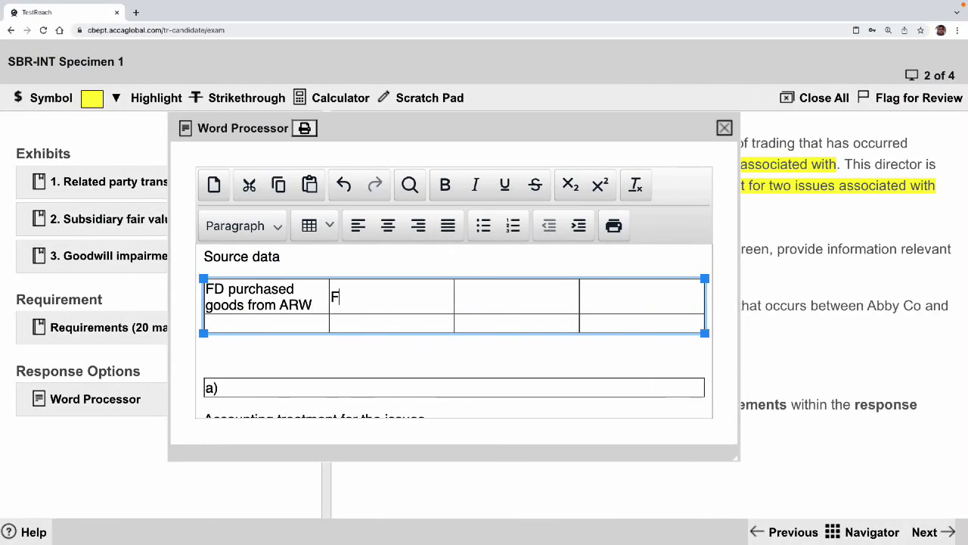
{"action": "type", "text": " +"}
{"action": "type", "text": " Wife onwn"}
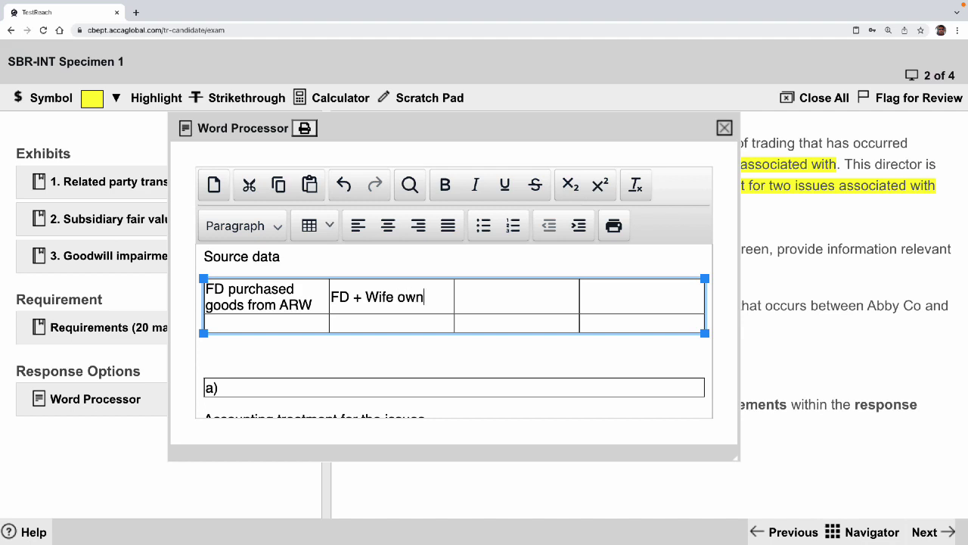
{"action": "type", "text": "s ARW"}
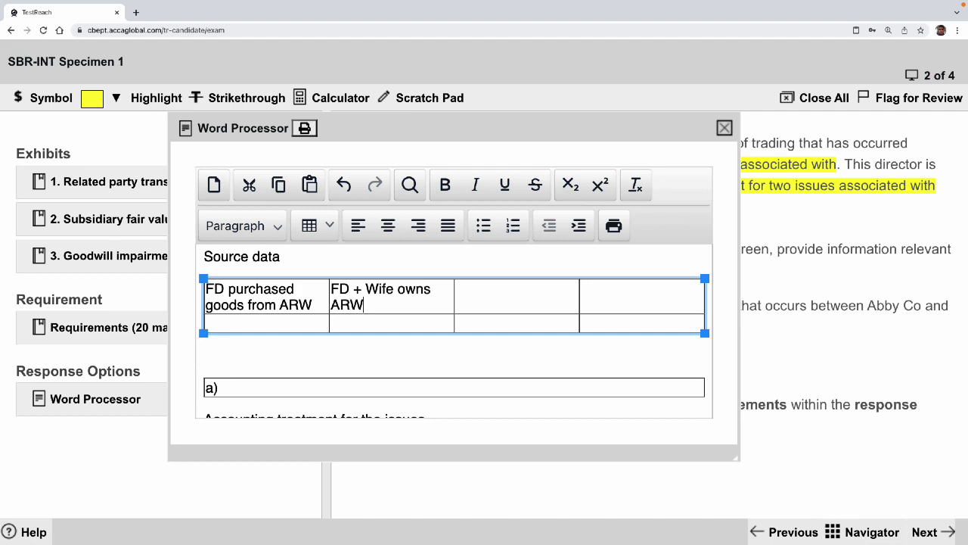
Check the Abby question in SBR Rev Kit.pdf and enter "FD does want to disclose" in the first row's third cell
{"action": "key", "text": "ctrl+Right"}
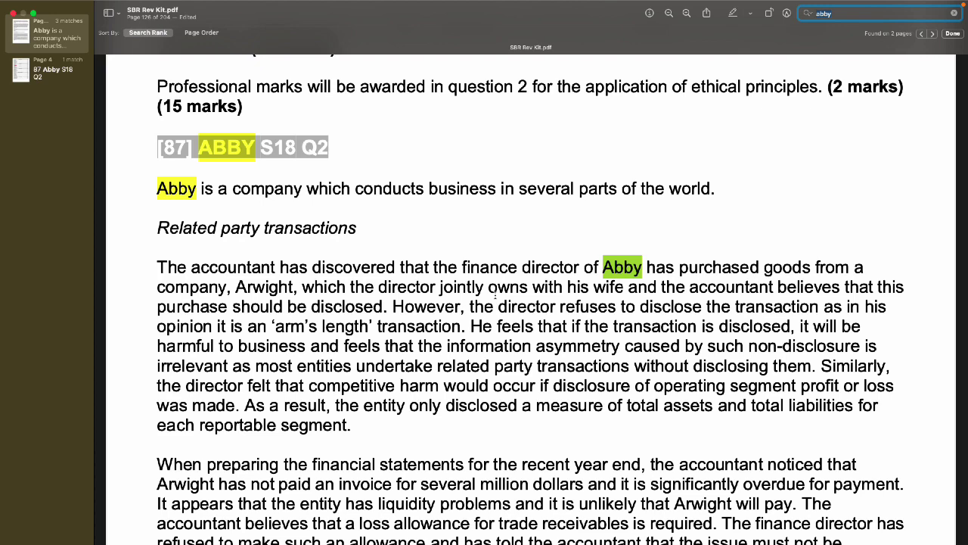
{"action": "key", "text": "ctrl+Left"}
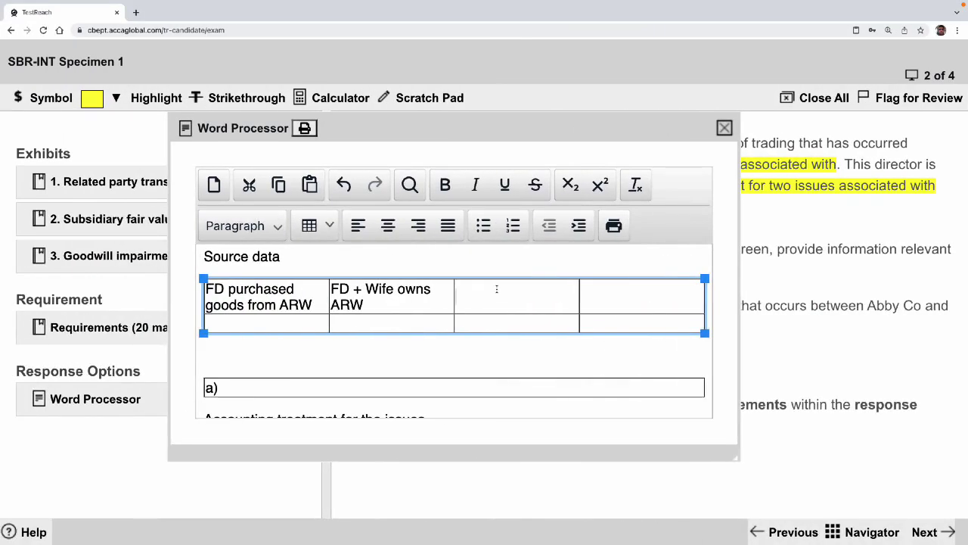
{"action": "type", "text": "FD does want to disc"}
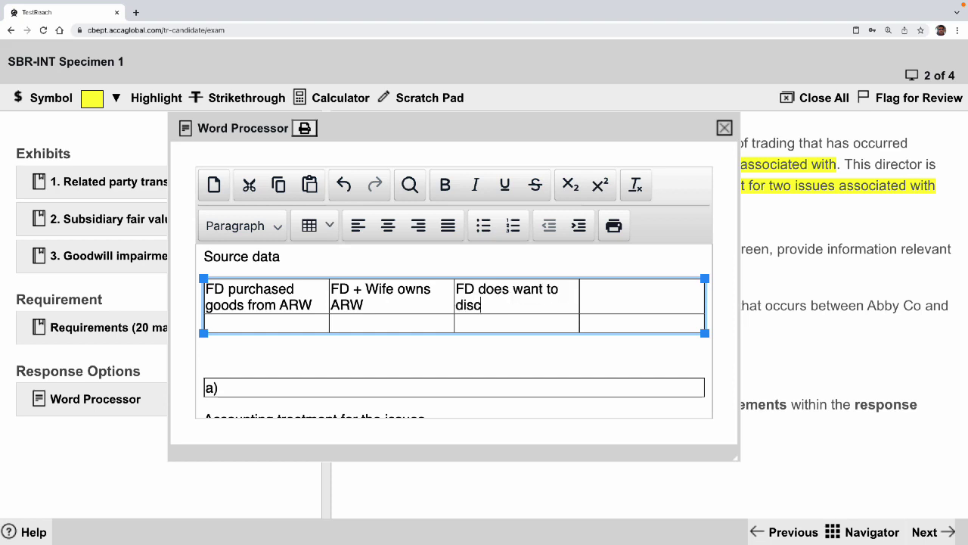
{"action": "type", "text": "lose"}
{"action": "left_click", "coordinate": [582, 296]}
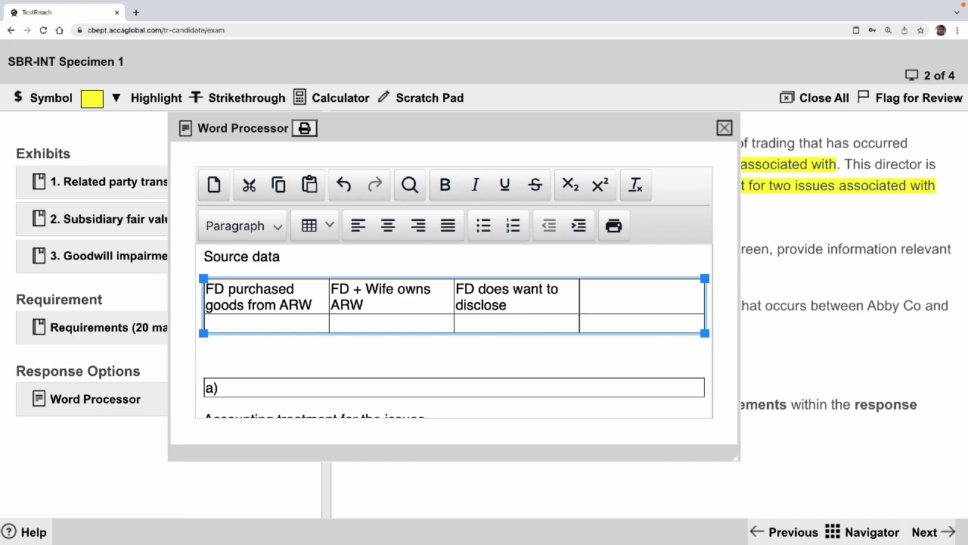
Enter "Arms length transaction" in the last cell of the table's first row
{"action": "type", "text": "Arms lenght"}
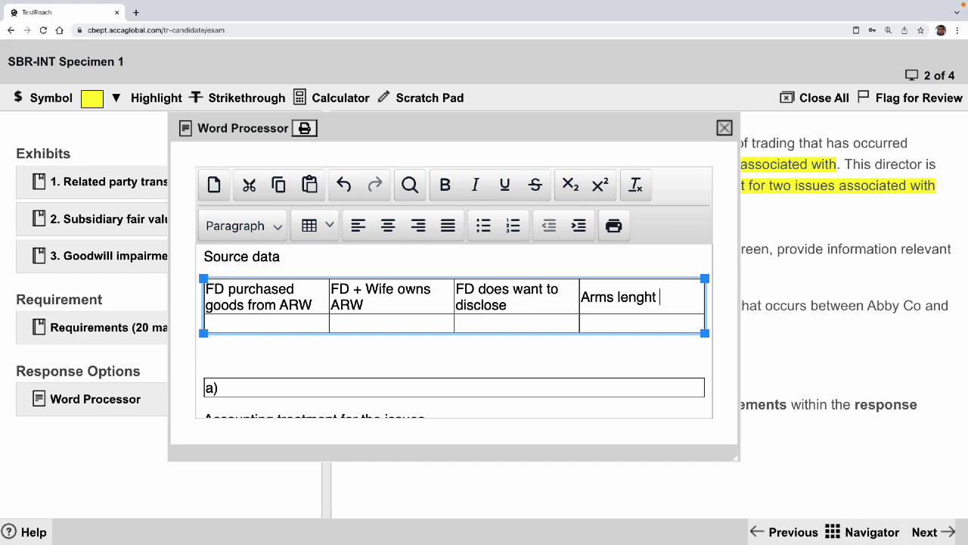
{"action": "key", "text": "BackSpace"}
{"action": "key", "text": "BackSpace"}
{"action": "key", "text": "BackSpace"}
{"action": "type", "text": "th transaction"}
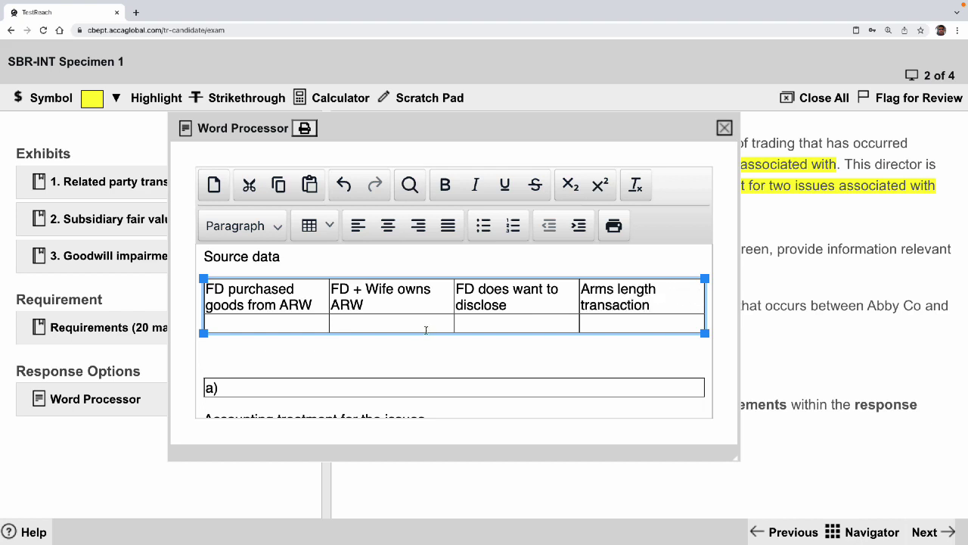
Switch to SBR Rev Kit.pdf and mark the passage from "He feels that if the transaction is disclosed" to "without disclosing them"
{"action": "key", "text": "super+Tab"}
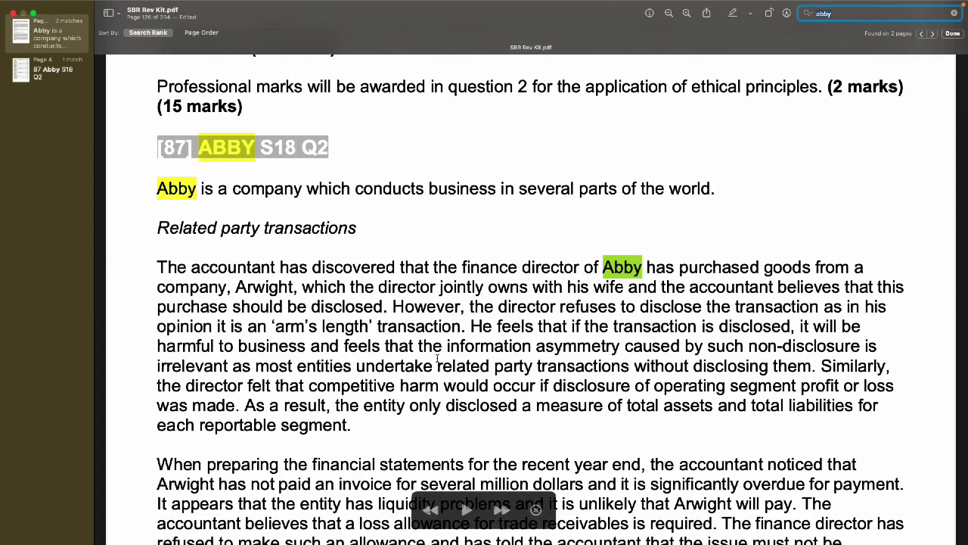
{"action": "scroll", "coordinate": [434, 359], "scroll_direction": "down", "scroll_amount": 3}
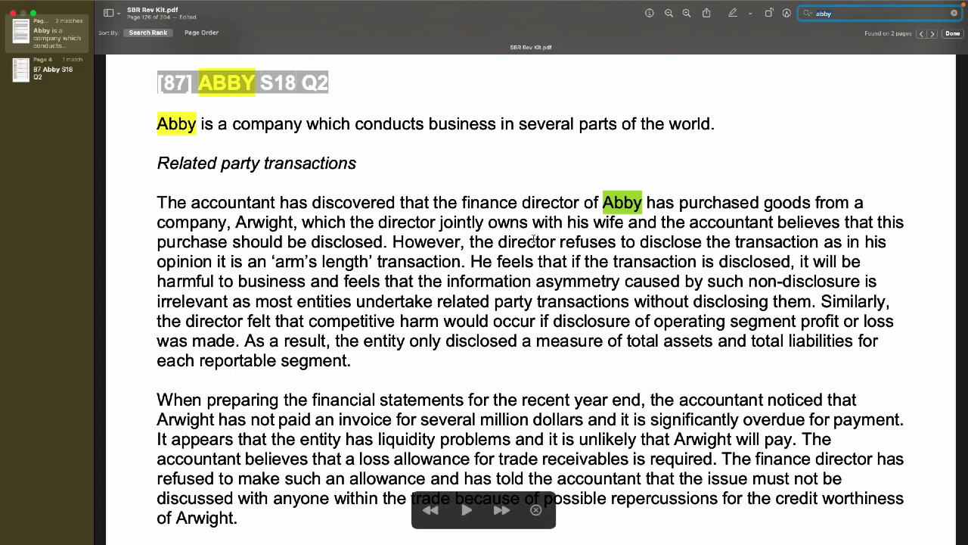
{"action": "left_click_drag", "start_coordinate": [472, 260], "coordinate": [814, 301]}
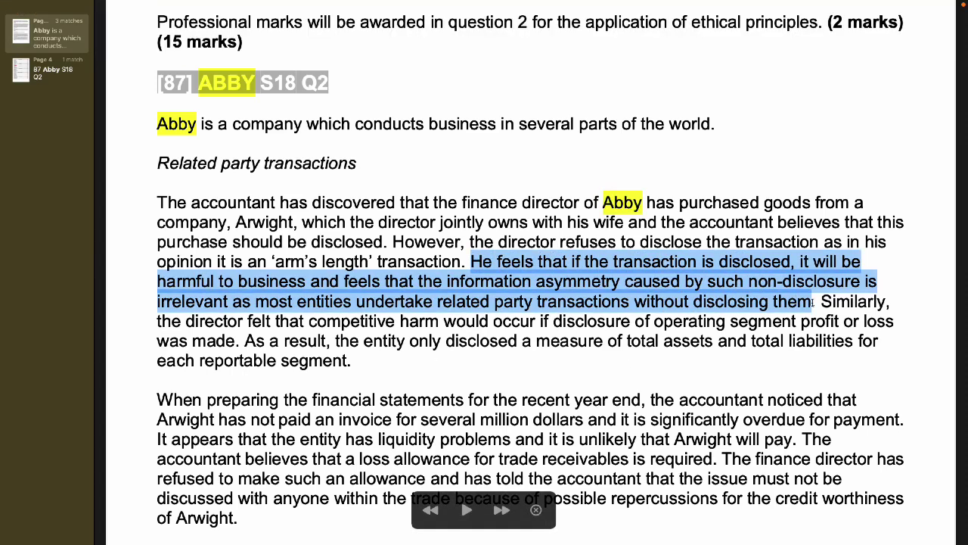
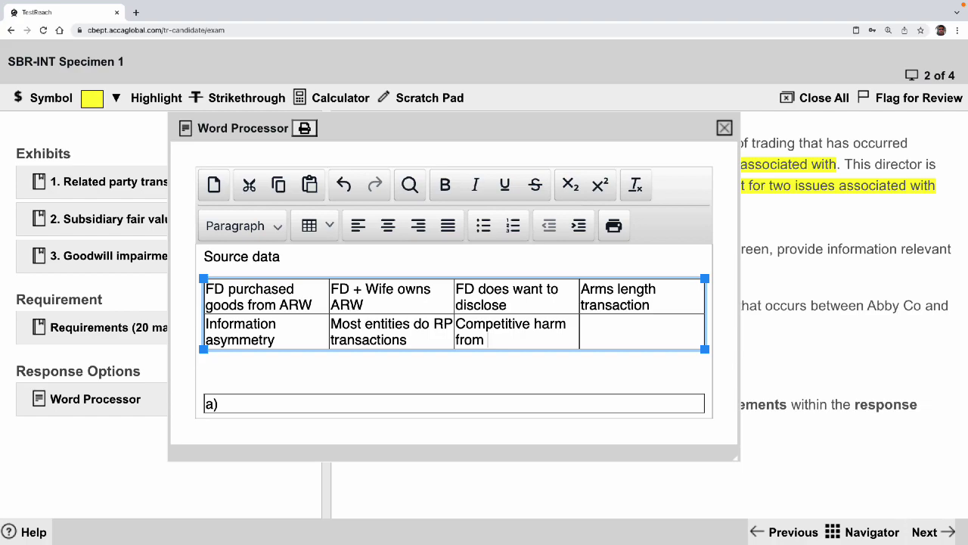
Complete the second row's third cell with "IFRS 8" and, after consulting the PDF, enter "Total asset & total liability for segment" in its last cell
{"action": "type", "text": "IFRS 8"}
{"action": "left_click", "coordinate": [666, 325]}
{"action": "key", "text": "alt+Tab"}
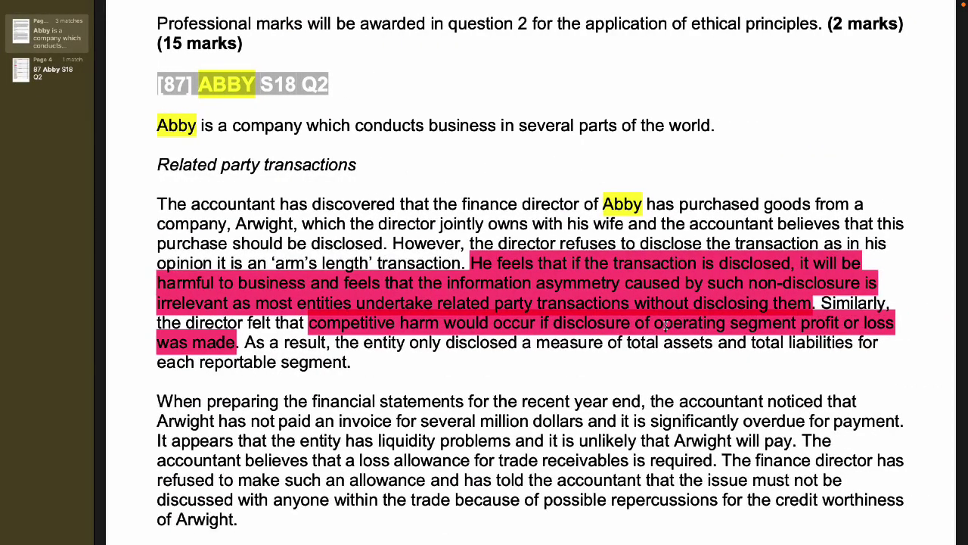
{"action": "scroll", "coordinate": [666, 325], "scroll_direction": "down", "scroll_amount": 3}
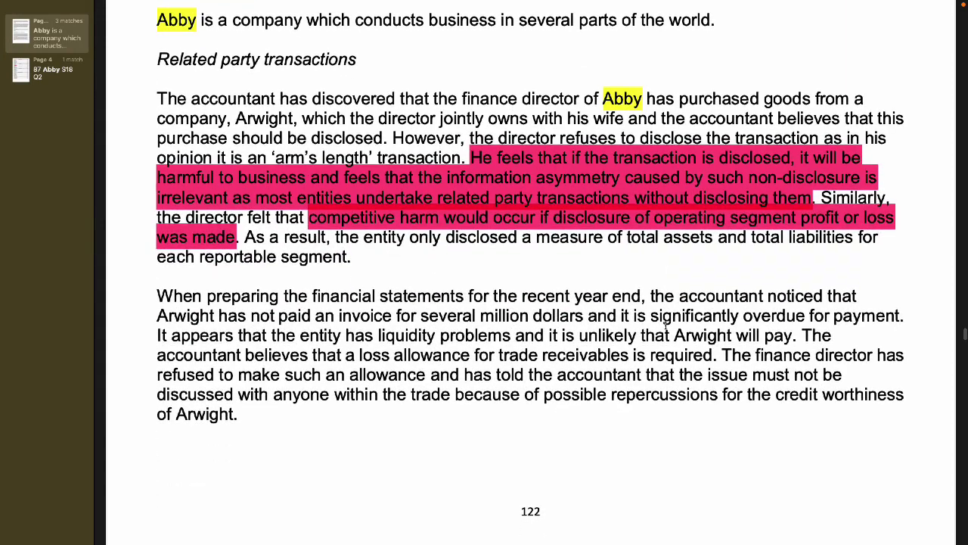
{"action": "key", "text": "alt+Tab"}
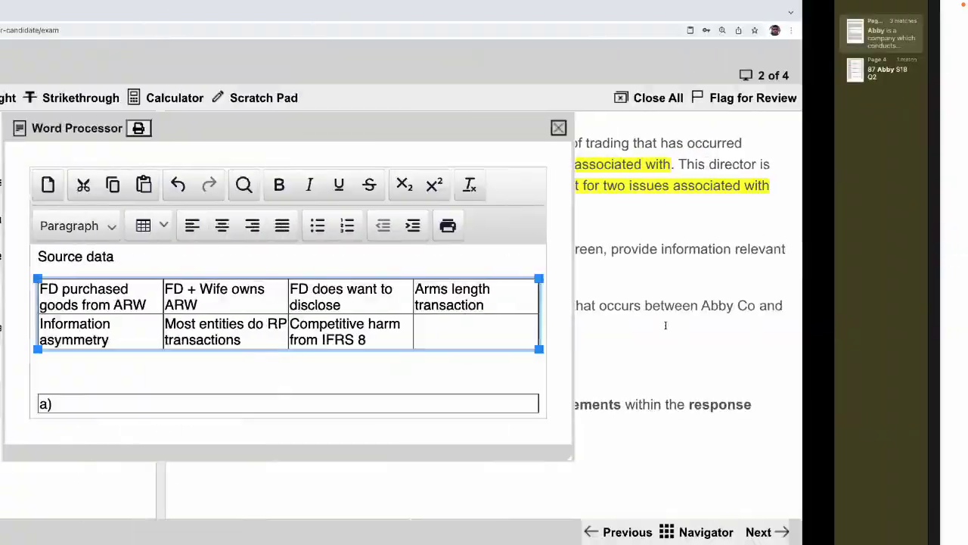
{"action": "type", "text": "Total"}
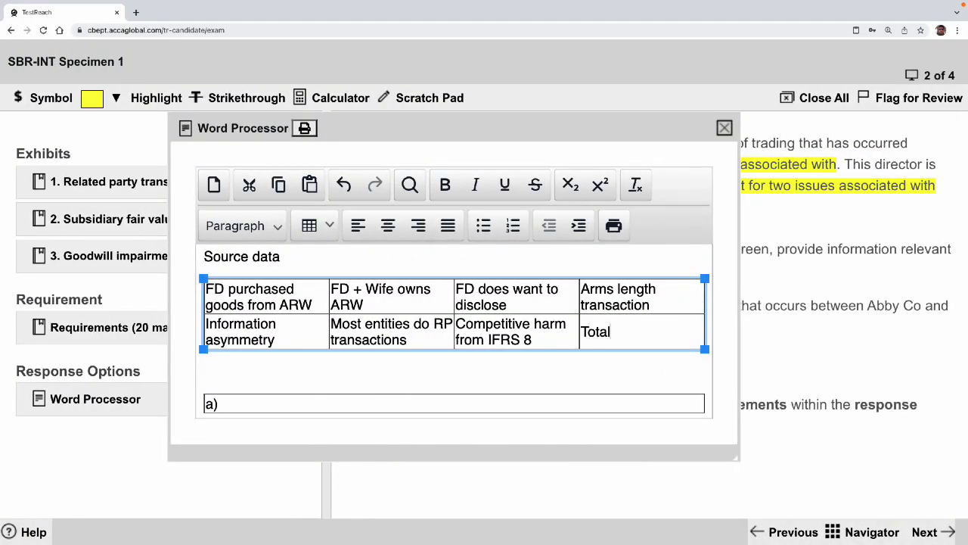
{"action": "type", "text": " asset & tot"}
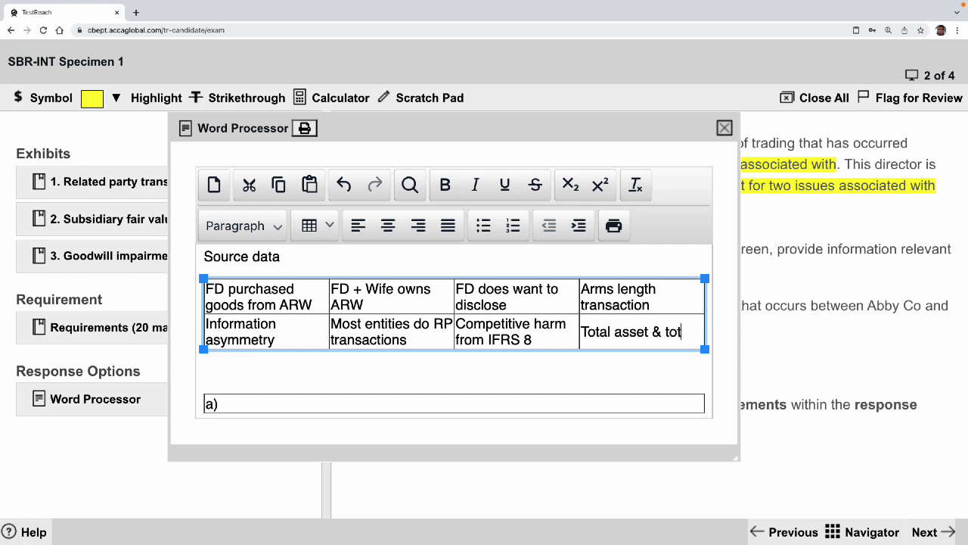
{"action": "type", "text": "al liability "}
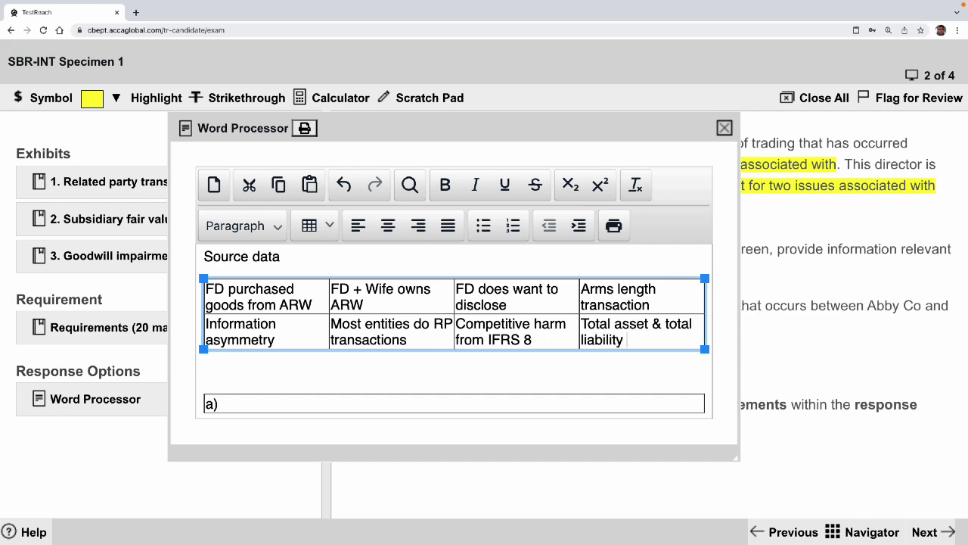
{"action": "type", "text": "for segment"}
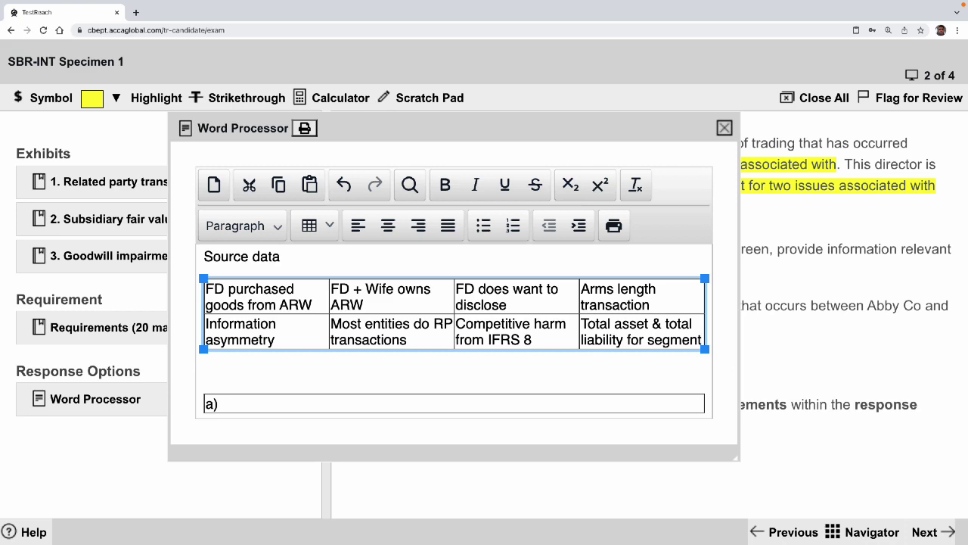
Insert a new row below the second row of the source data table
{"action": "left_click", "coordinate": [431, 375]}
{"action": "left_click", "coordinate": [259, 338]}
{"action": "right_click", "coordinate": [260, 338]}
{"action": "mouse_move", "coordinate": [338, 386]}
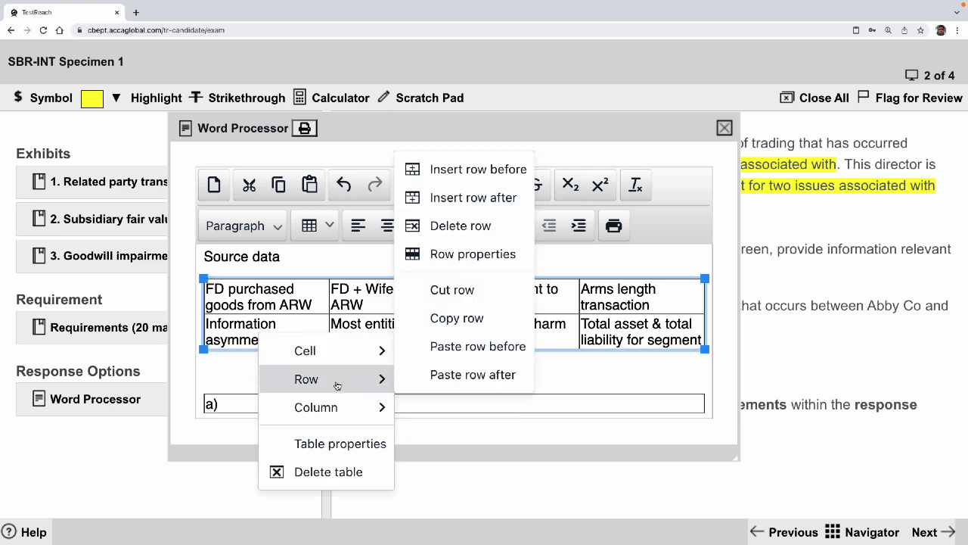
{"action": "left_click", "coordinate": [497, 200]}
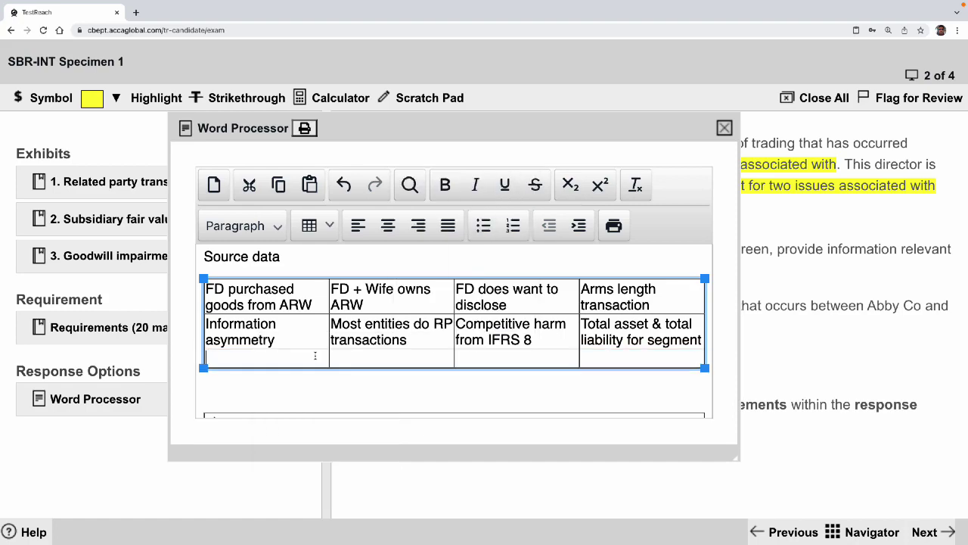
Consult the Abby question in the PDF and enter "ARW has invoice to be paid ($m)" in the new row's first cell
{"action": "scroll", "coordinate": [314, 356], "scroll_direction": "down", "scroll_amount": 1}
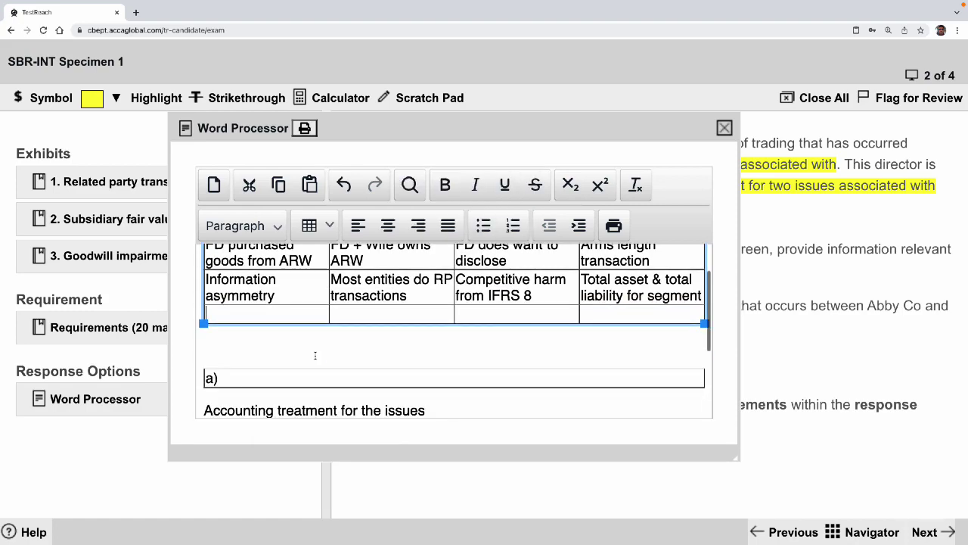
{"action": "key", "text": "alt+Tab"}
{"action": "type", "text": "ARW ha"}
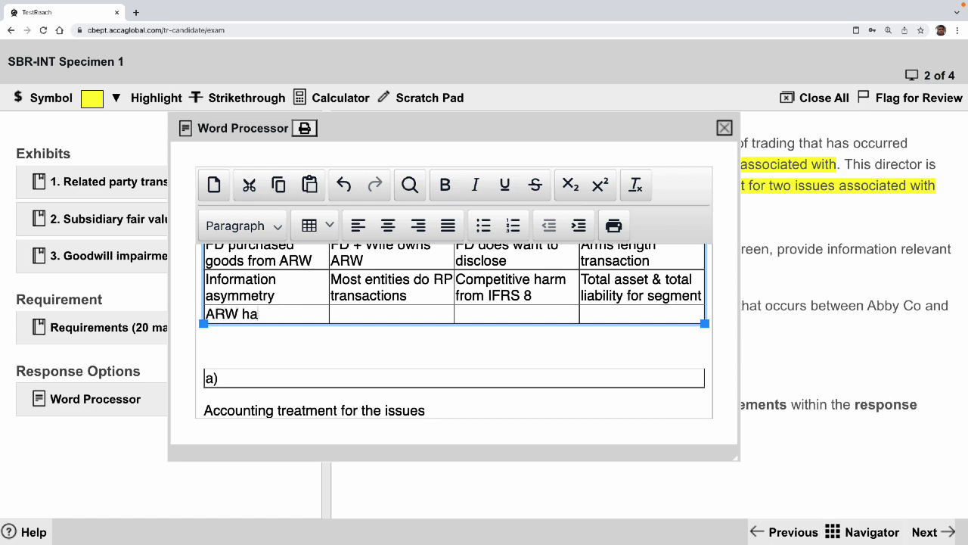
{"action": "type", "text": "s invoice to be paid"}
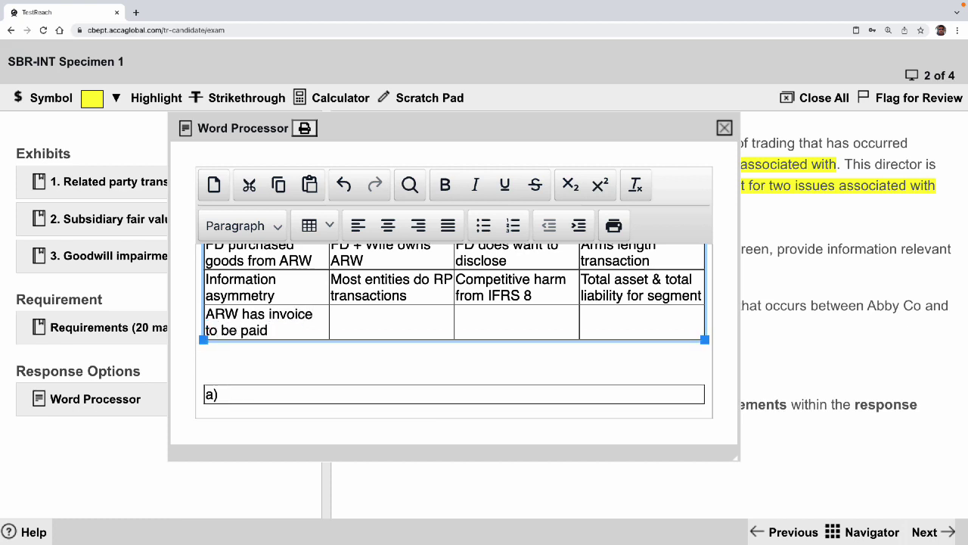
{"action": "type", "text": " ($m)"}
Enter "ARW has problems; cannot pay" in the second cell of the third row
{"action": "type", "text": "A"}
{"action": "type", "text": "RW has pro"}
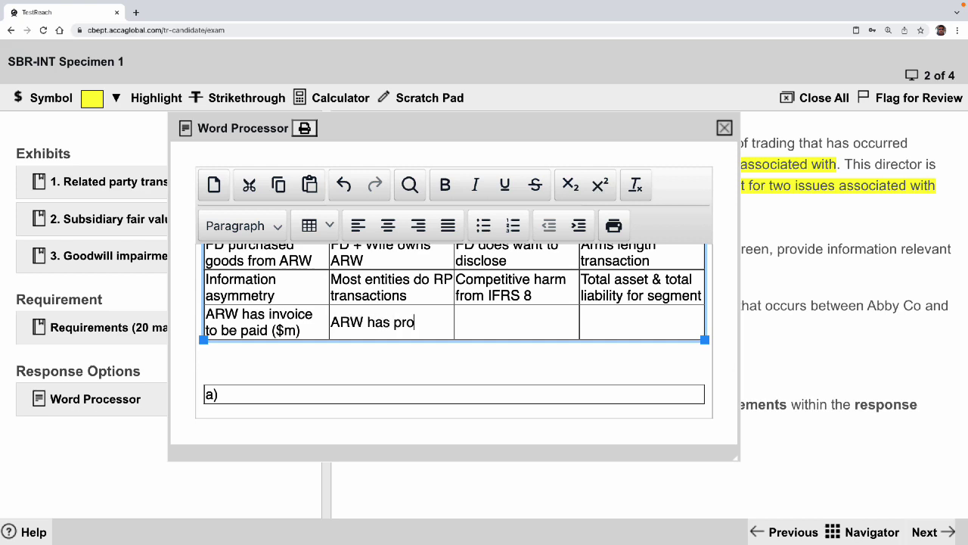
{"action": "type", "text": "blems "}
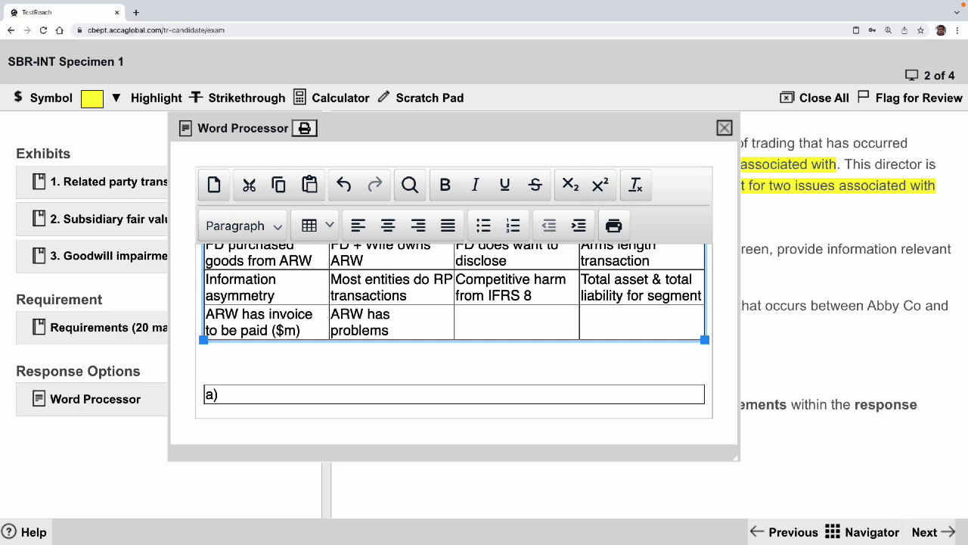
{"action": "type", "text": "; cannot pau"}
{"action": "key", "text": "BackSpace"}
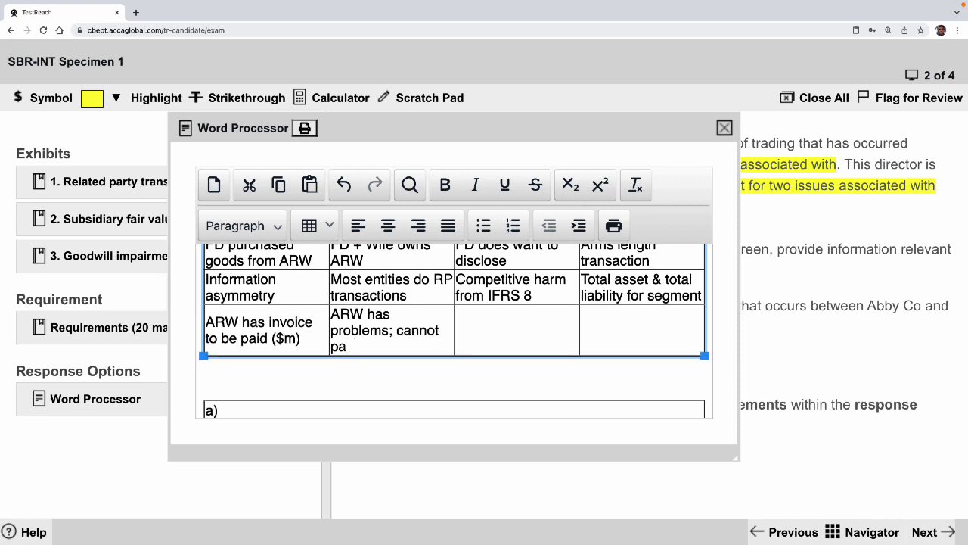
{"action": "type", "text": "y"}
Check the loss allowance paragraph in SBR Rev Kit.pdf and enter "FD argue no need ECL" in the third row's third cell
{"action": "key", "text": "Tab"}
{"action": "key", "text": "Tab"}
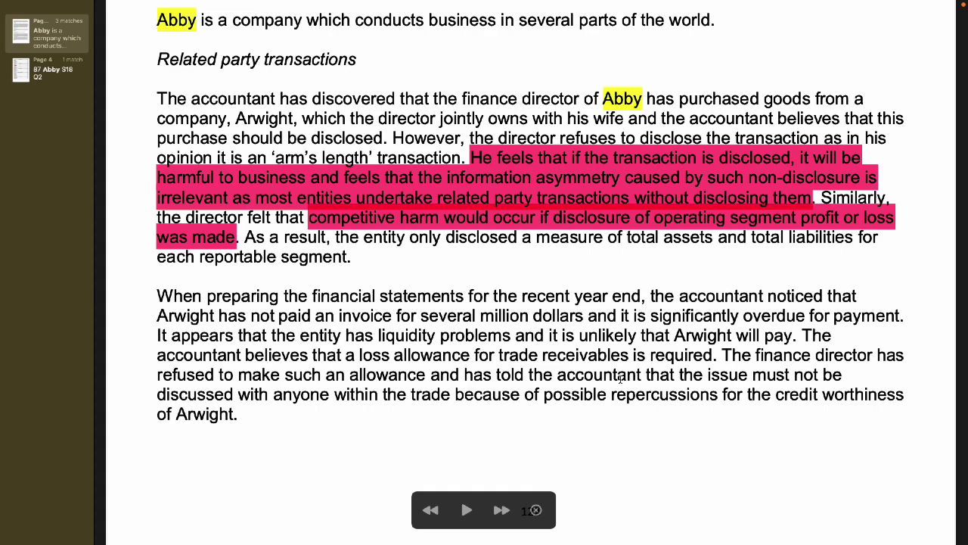
{"action": "key", "text": "super+Tab"}
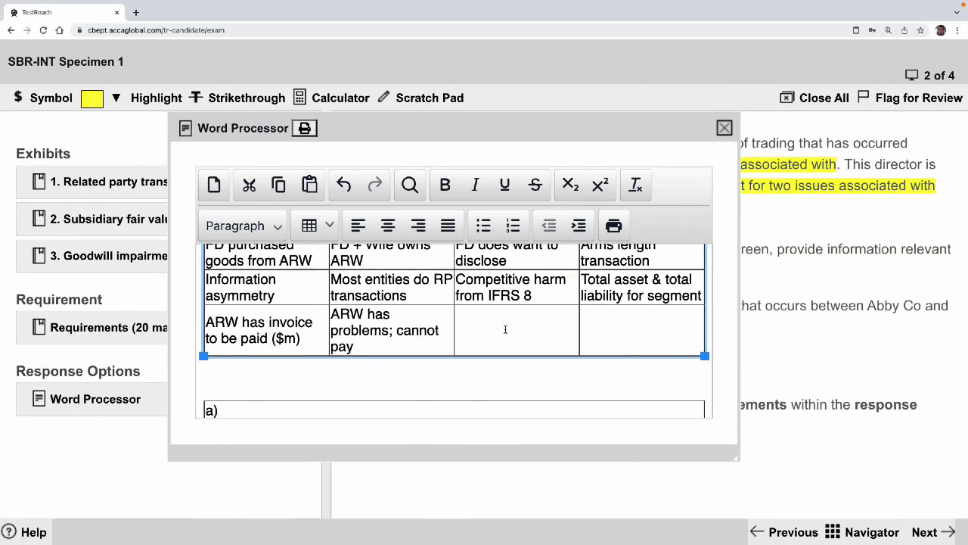
{"action": "left_click", "coordinate": [506, 329]}
{"action": "type", "text": "FD argue no need "}
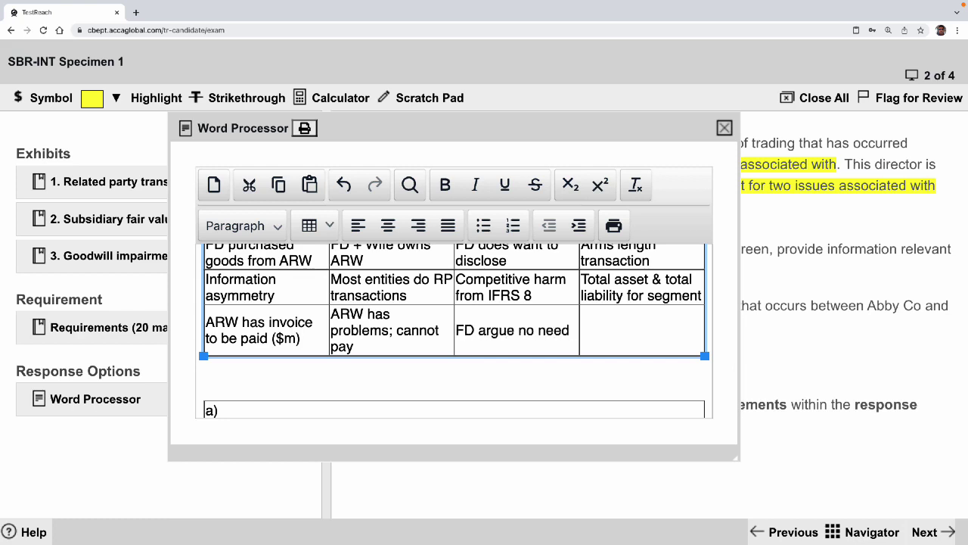
{"action": "type", "text": "ECL"}
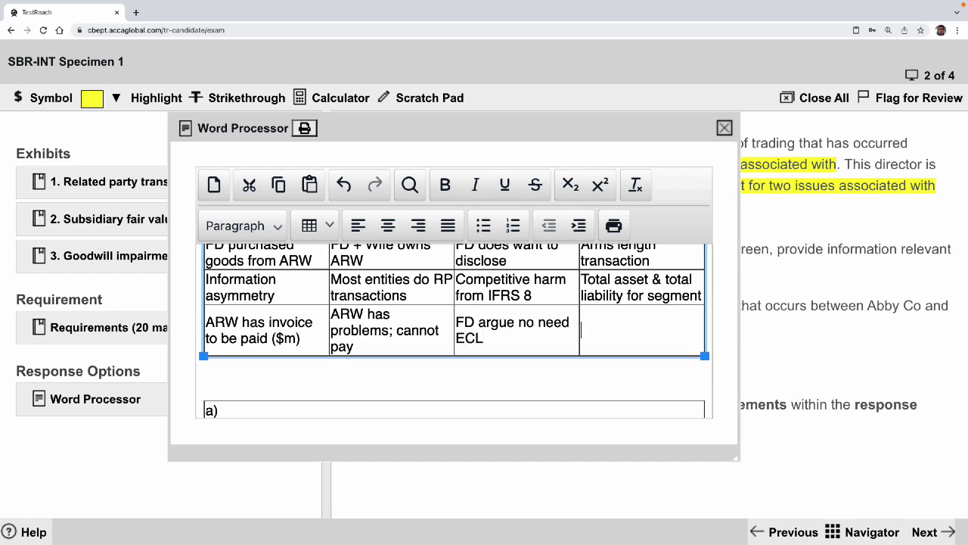
Enter "FD prohibit accountant to talk on it" in the third row's fourth cell of the source data table
{"action": "type", "text": "FD prohibit accountant"}
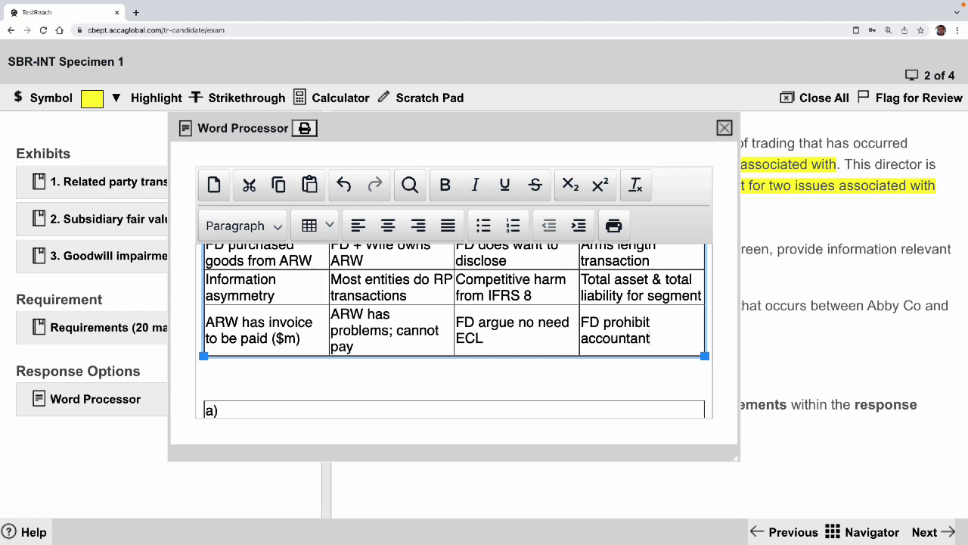
{"action": "type", "text": " to talk in it"}
{"action": "key", "text": "BackSpace"}
{"action": "key", "text": "BackSpace"}
{"action": "key", "text": "BackSpace"}
{"action": "key", "text": "BackSpace"}
{"action": "key", "text": "BackSpace"}
{"action": "key", "text": "BackSpace"}
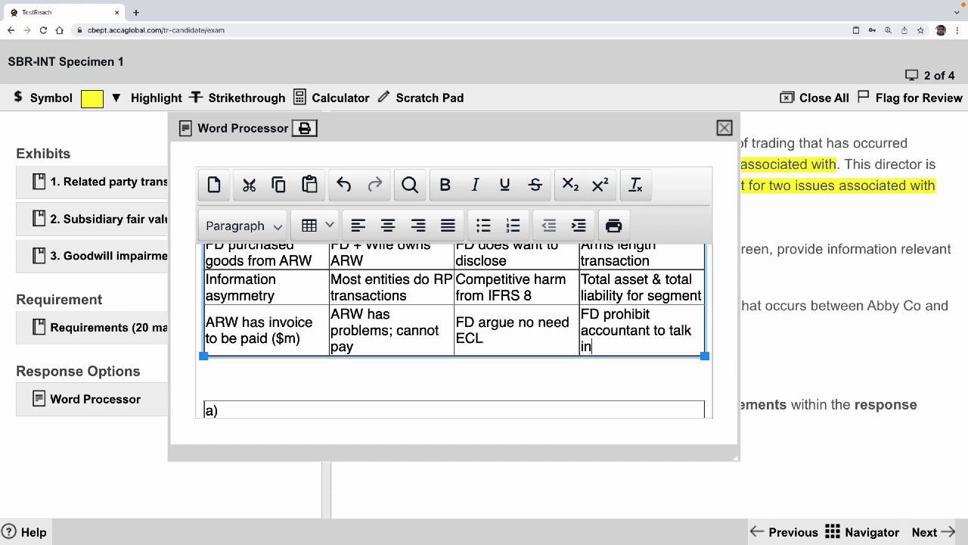
{"action": "type", "text": "on it"}
{"action": "scroll", "coordinate": [533, 288], "scroll_direction": "down", "scroll_amount": 1}
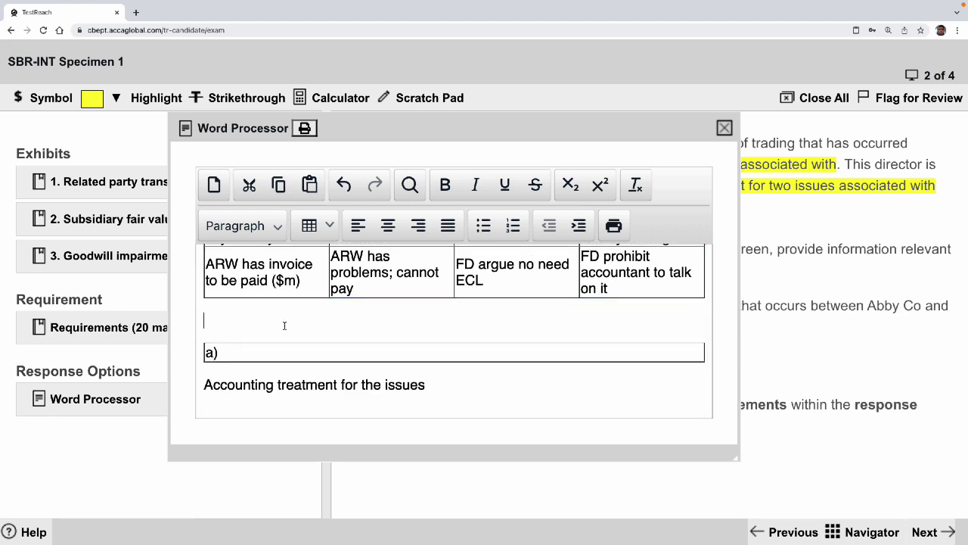
Consult the fair value and goodwill issues in the PDF and enter the subheading "Related party transaction" under "Accounting treatment for the issues"
{"action": "key", "text": "alt+Tab"}
{"action": "scroll", "coordinate": [285, 324], "scroll_direction": "down", "scroll_amount": 6}
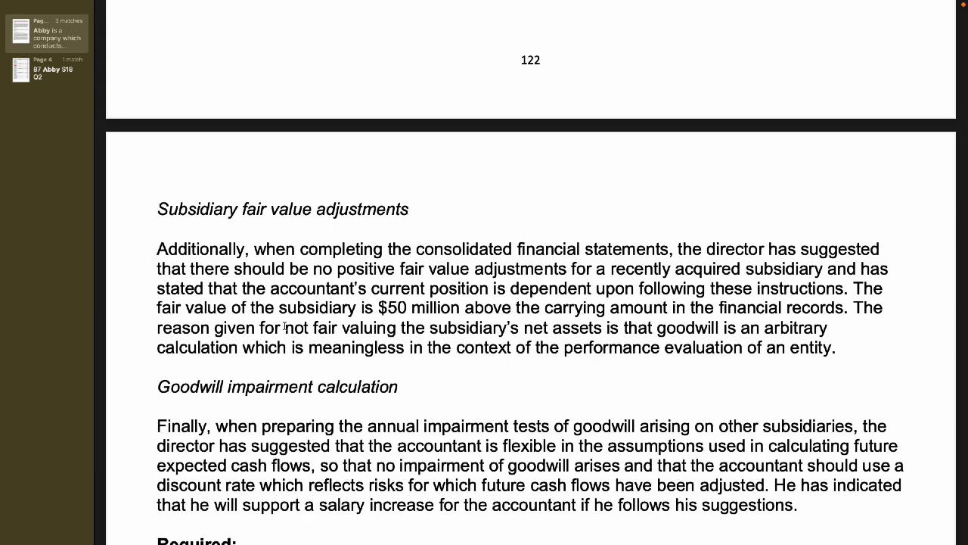
{"action": "scroll", "coordinate": [285, 326], "scroll_direction": "down", "scroll_amount": 1}
{"action": "key", "text": "alt+Tab"}
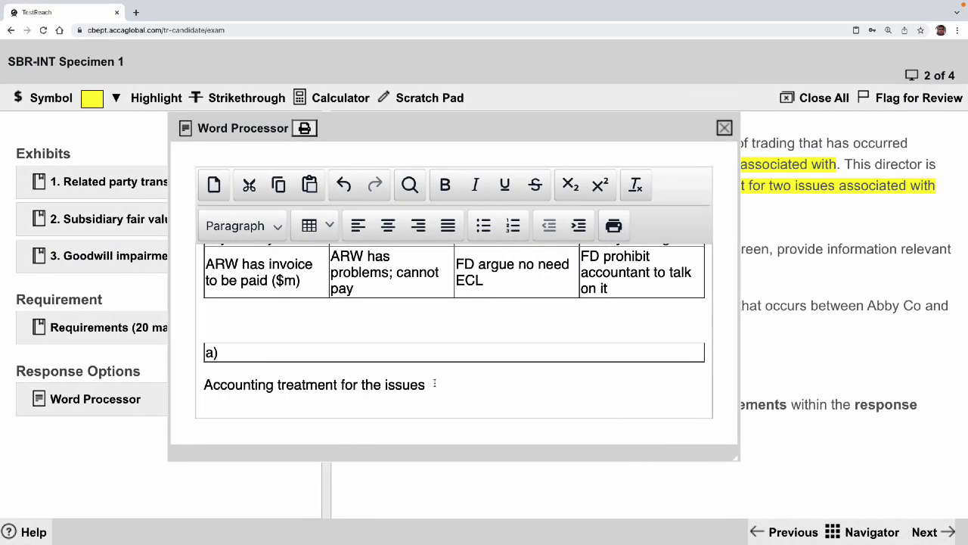
{"action": "scroll", "coordinate": [204, 408], "scroll_direction": "down", "scroll_amount": 2}
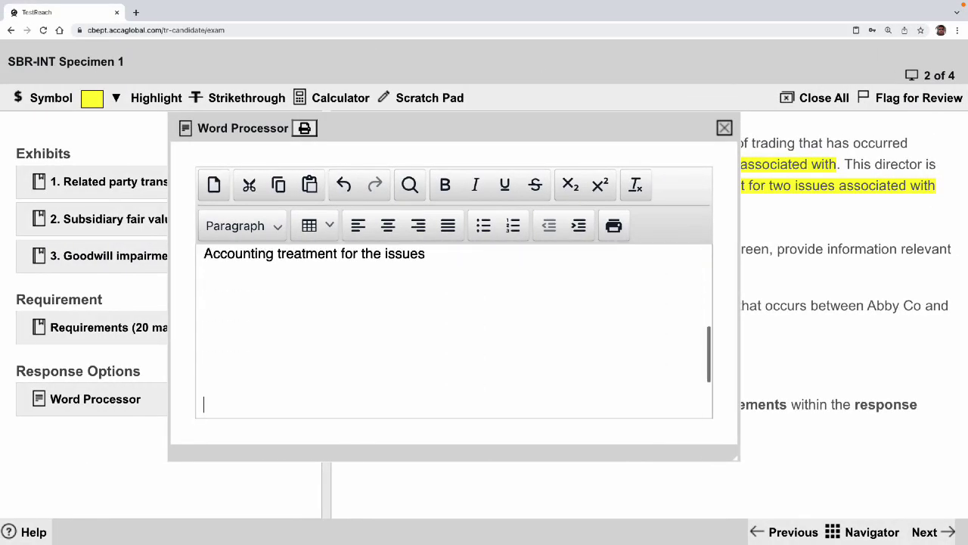
{"action": "type", "text": "Re;a"}
{"action": "key", "text": "BackSpace"}
{"action": "key", "text": "BackSpace"}
{"action": "type", "text": "kate"}
{"action": "key", "text": "BackSpace"}
{"action": "key", "text": "BackSpace"}
{"action": "key", "text": "BackSpace"}
{"action": "key", "text": "BackSpace"}
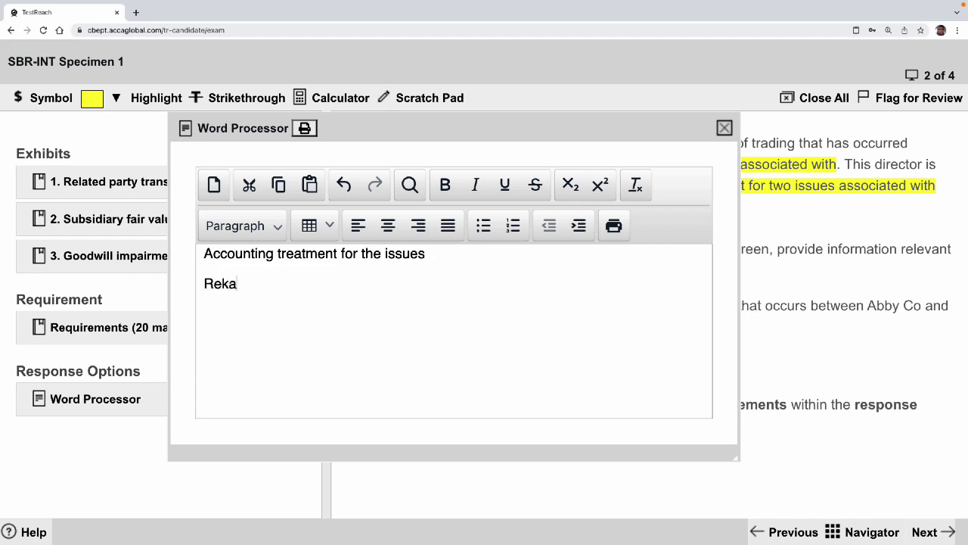
{"action": "type", "text": "lated party tra"}
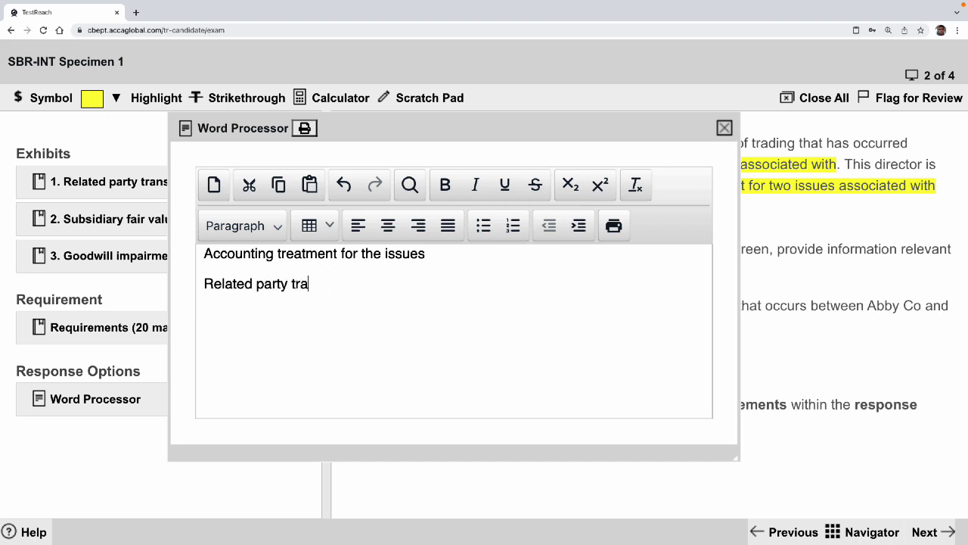
{"action": "type", "text": "naction"}
{"action": "key", "text": "BackSpace"}
{"action": "key", "text": "BackSpace"}
{"action": "key", "text": "BackSpace"}
{"action": "key", "text": "BackSpace"}
{"action": "key", "text": "BackSpace"}
{"action": "key", "text": "BackSpace"}
{"action": "type", "text": "sactkon"}
{"action": "key", "text": "BackSpace"}
{"action": "key", "text": "BackSpace"}
{"action": "key", "text": "BackSpace"}
{"action": "type", "text": "ion"}
{"action": "key", "text": "Return"}
Write "The FD is a key management personnel and his wife is close family member" under the related party subheading
{"action": "type", "text": "The "}
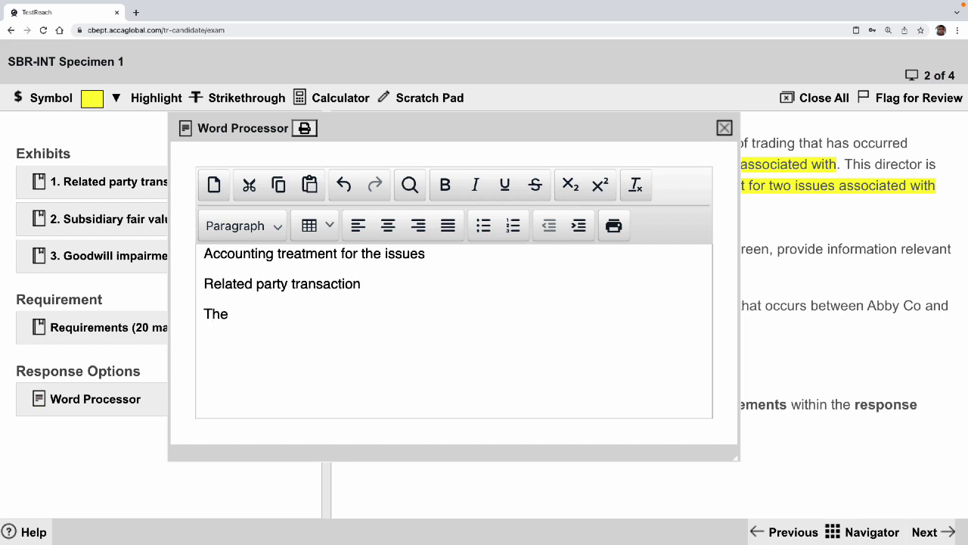
{"action": "type", "text": "FS"}
{"action": "key", "text": "BackSpace"}
{"action": "type", "text": "D is a key management "}
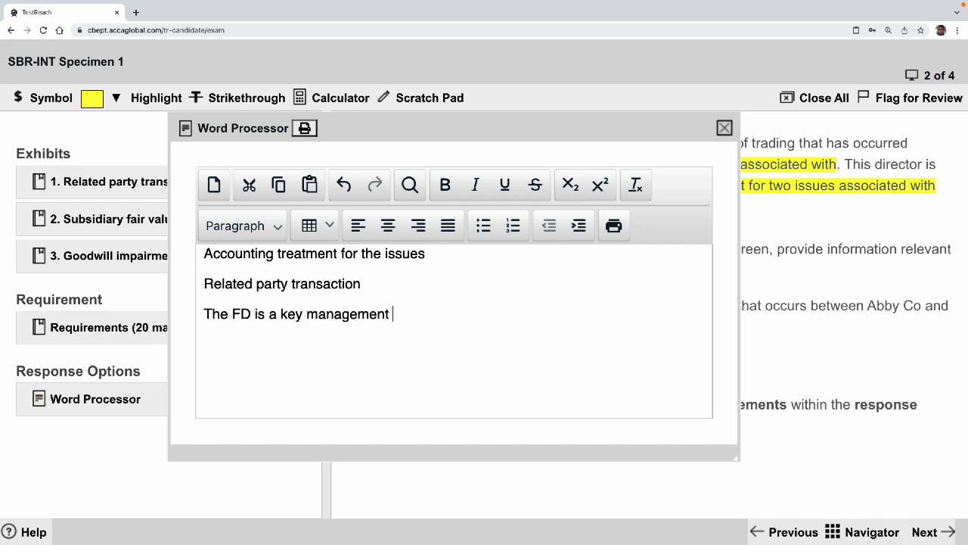
{"action": "type", "text": "per"}
{"action": "key", "text": "BackSpace"}
{"action": "key", "text": "BackSpace"}
{"action": "key", "text": "BackSpace"}
{"action": "left_click_drag", "start_coordinate": [504, 126], "coordinate": [341, 105]}
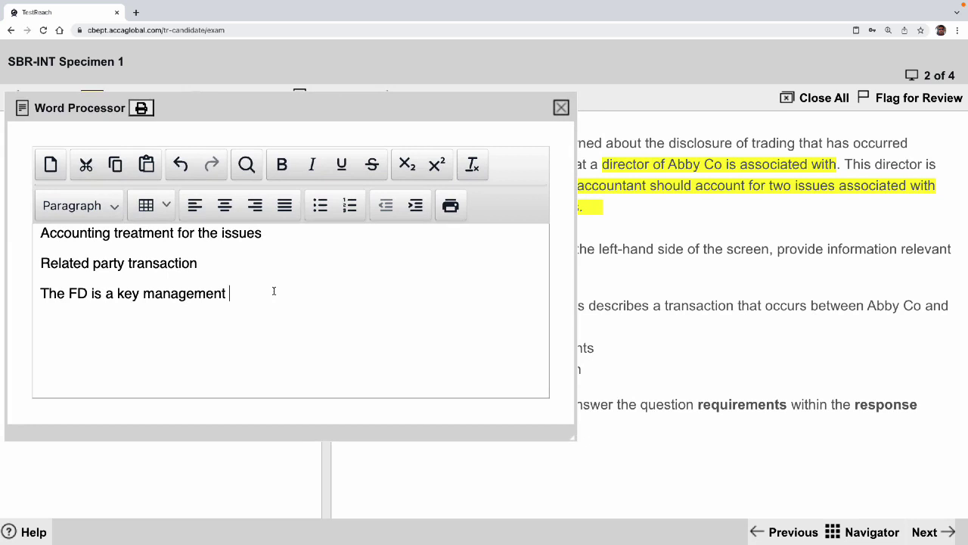
{"action": "key", "text": "ctrl+plus"}
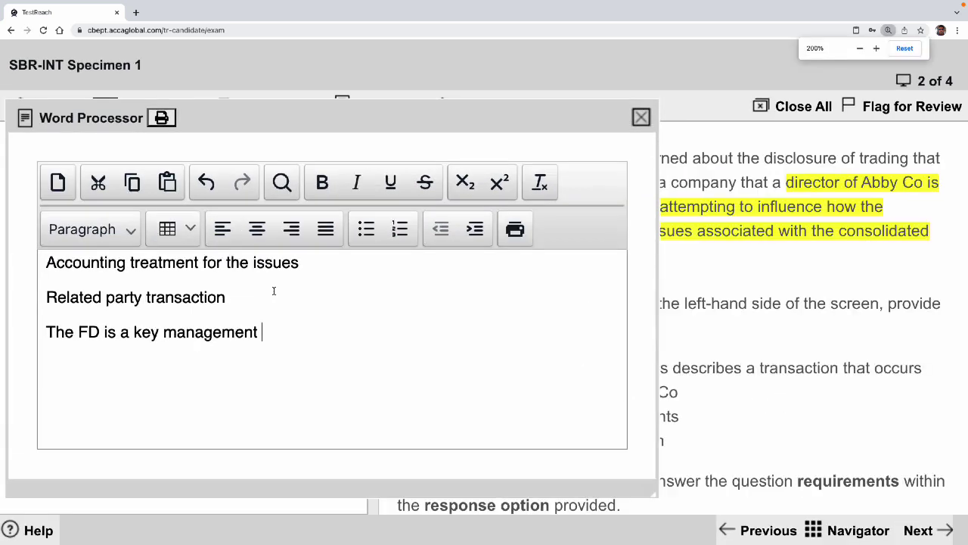
{"action": "type", "text": "persibb"}
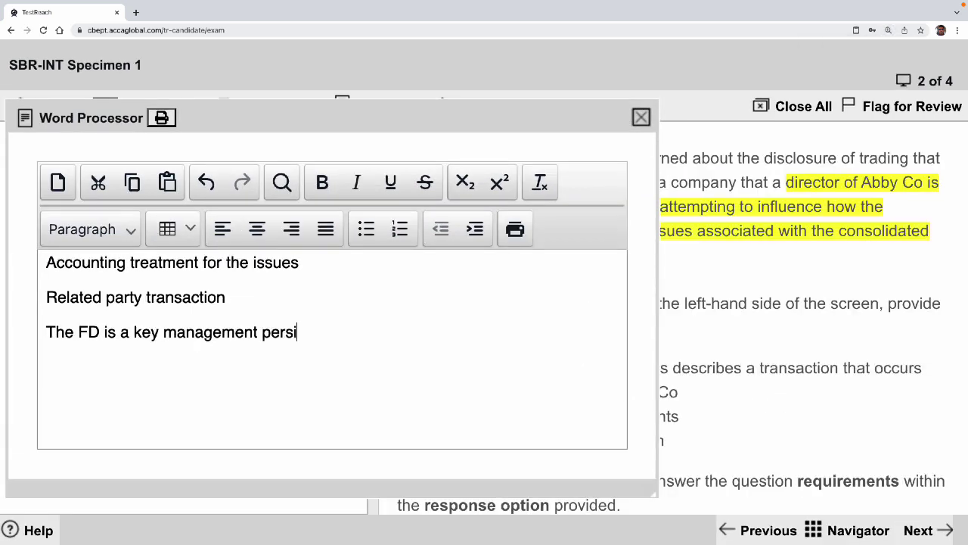
{"action": "key", "text": "BackSpace"}
{"action": "key", "text": "BackSpace"}
{"action": "key", "text": "BackSpace"}
{"action": "type", "text": "obb"}
{"action": "key", "text": "BackSpace"}
{"action": "key", "text": "BackSpace"}
{"action": "type", "text": "nnel and his wife is "}
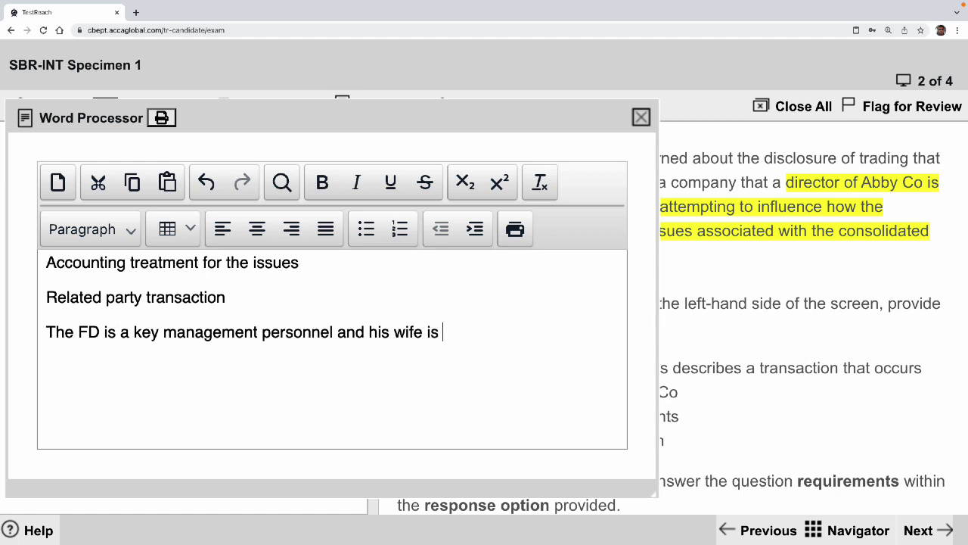
{"action": "type", "text": "close family mm"}
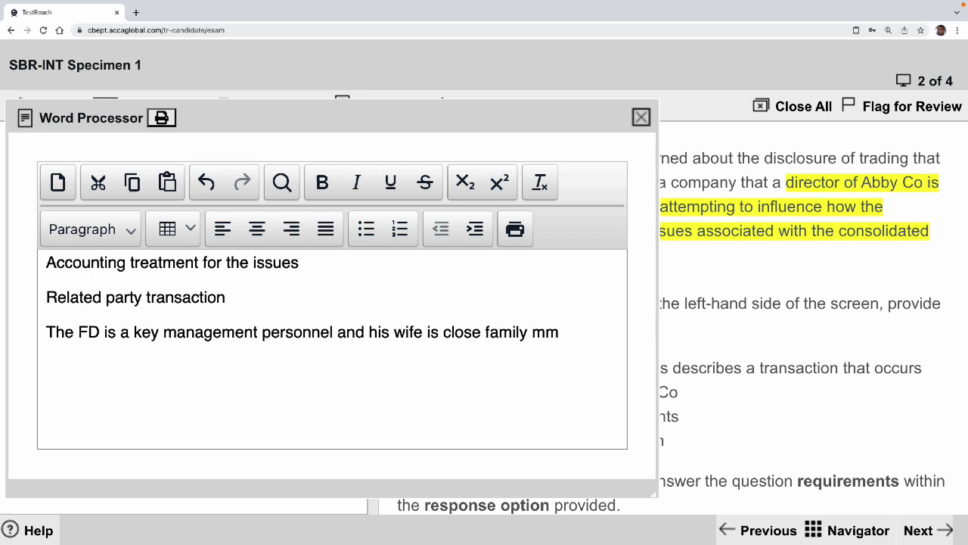
{"action": "key", "text": "BackSpace"}
{"action": "type", "text": "ember"}
{"action": "type", "text": ". The compay"}
{"action": "key", "text": "BackSpace"}
{"action": "key", "text": "BackSpace"}
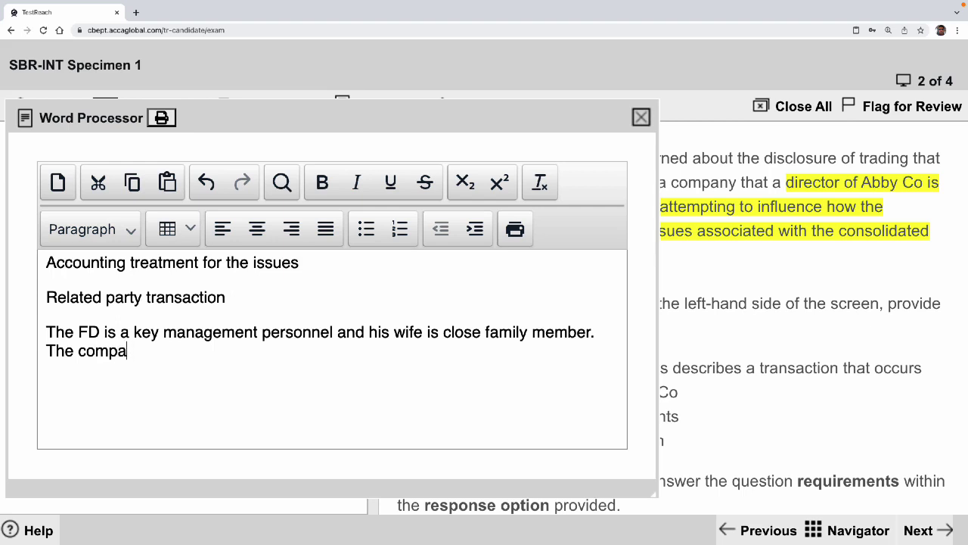
{"action": "key", "text": "BackSpace"}
{"action": "key", "text": "BackSpace"}
{"action": "key", "text": "BackSpace"}
{"action": "key", "text": "BackSpace"}
{"action": "key", "text": "BackSpace"}
{"action": "key", "text": "BackSpace"}
{"action": "key", "text": "BackSpace"}
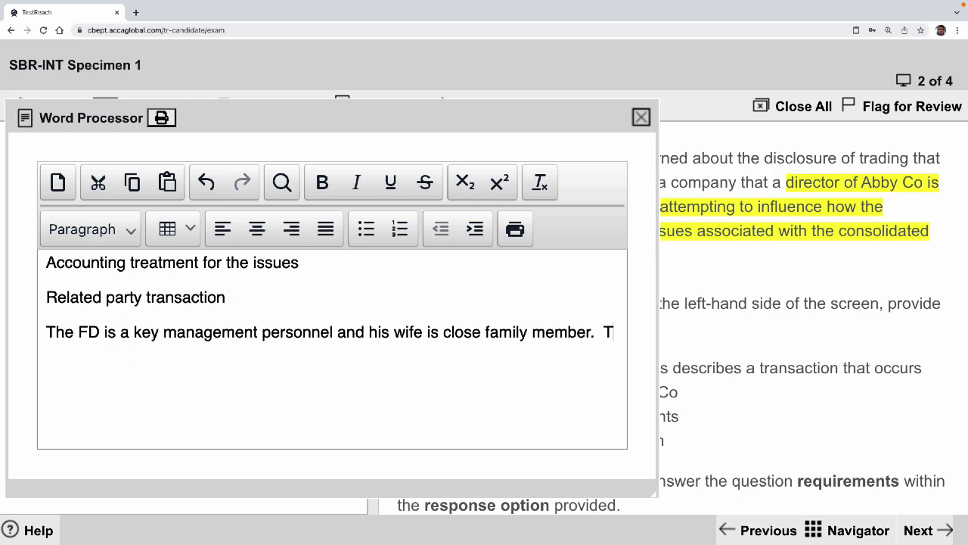
{"action": "type", "text": "Artwigt"}
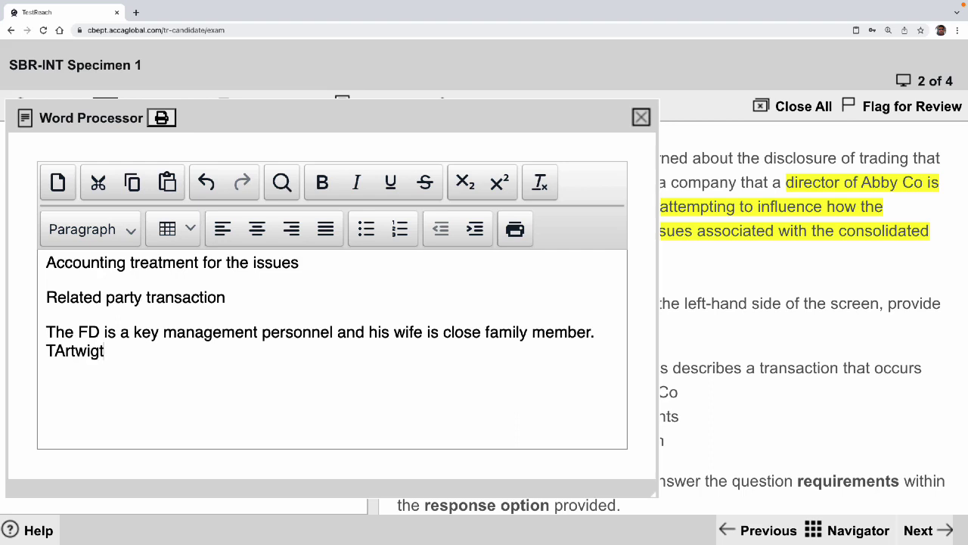
{"action": "key", "text": "BackSpace"}
{"action": "key", "text": "BackSpace"}
{"action": "key", "text": "BackSpace"}
{"action": "key", "text": "BackSpace"}
{"action": "key", "text": "BackSpace"}
{"action": "key", "text": "BackSpace"}
{"action": "key", "text": "BackSpace"}
{"action": "key", "text": "BackSpace"}
{"action": "key", "text": "BackSpace"}
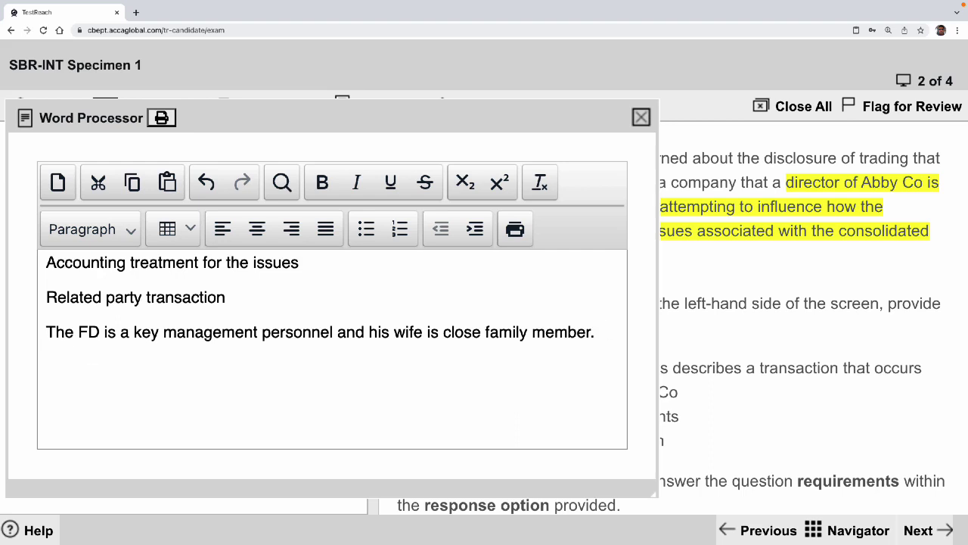
Confirm the company name in the PDF and add "Arwight is a company that is controlled by the FD and his wife, making it a related party."
{"action": "left_click_drag", "start_coordinate": [477, 114], "coordinate": [472, 160]}
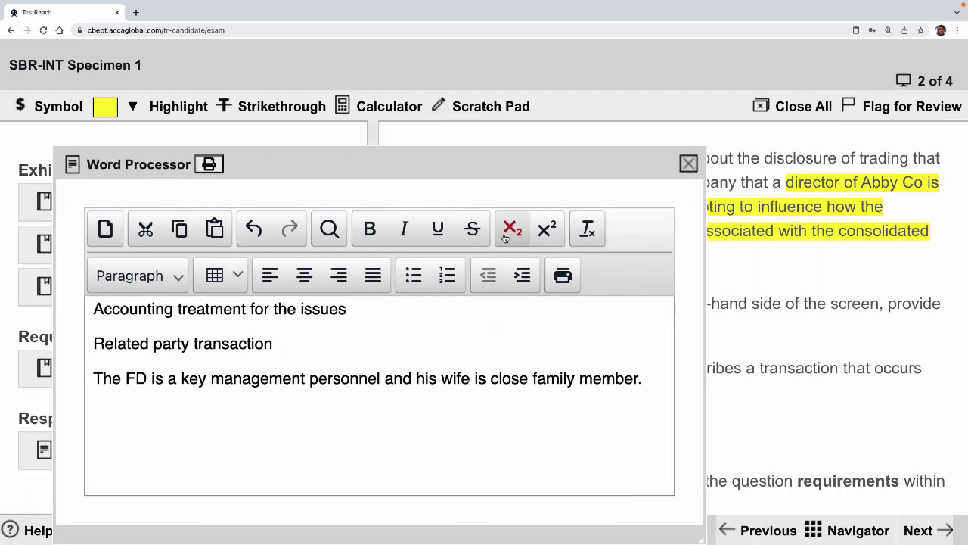
{"action": "key", "text": "ctrl+Right"}
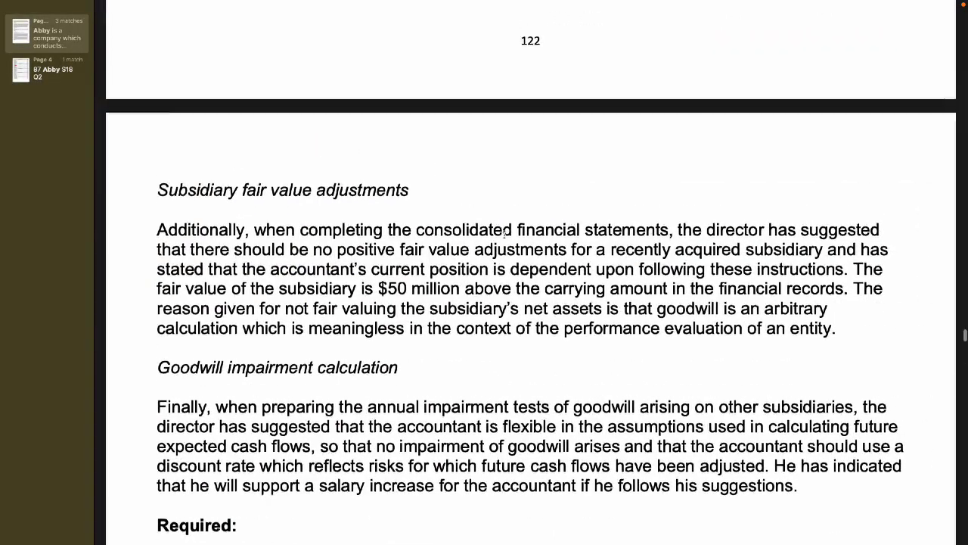
{"action": "scroll", "coordinate": [504, 236], "scroll_direction": "down", "scroll_amount": 20}
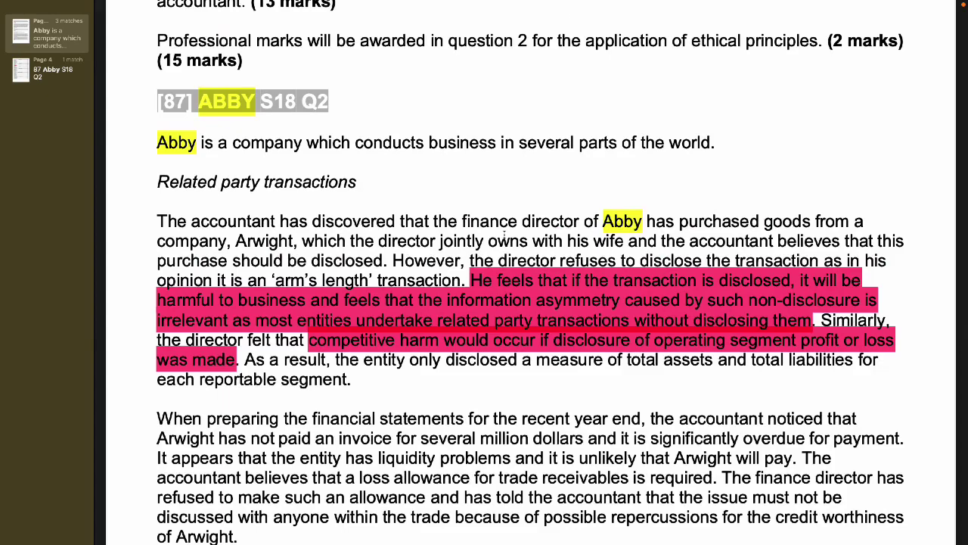
{"action": "key", "text": "ctrl+Left"}
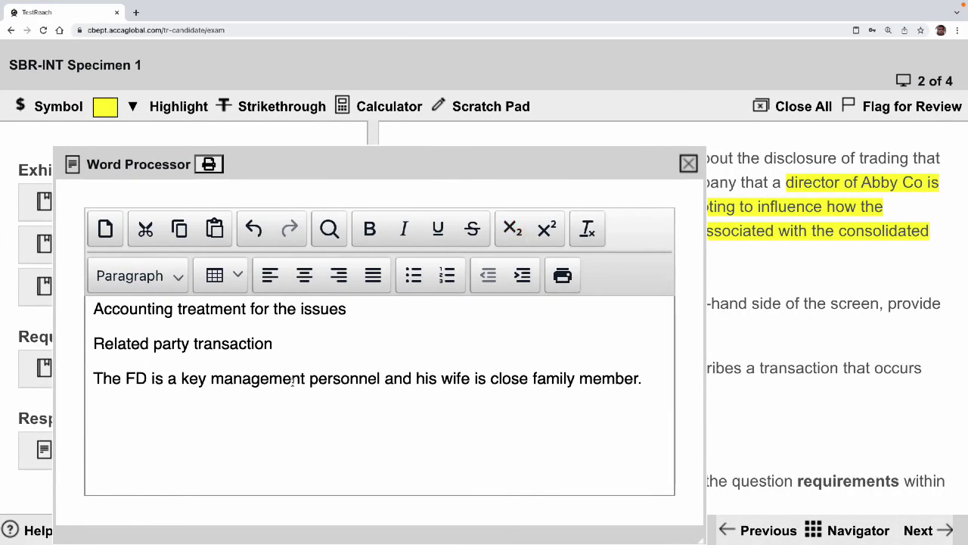
{"action": "left_click", "coordinate": [648, 376]}
{"action": "key", "text": "shift+Return"}
{"action": "type", "text": "Arwigh"}
{"action": "key", "text": "ctrl+Right"}
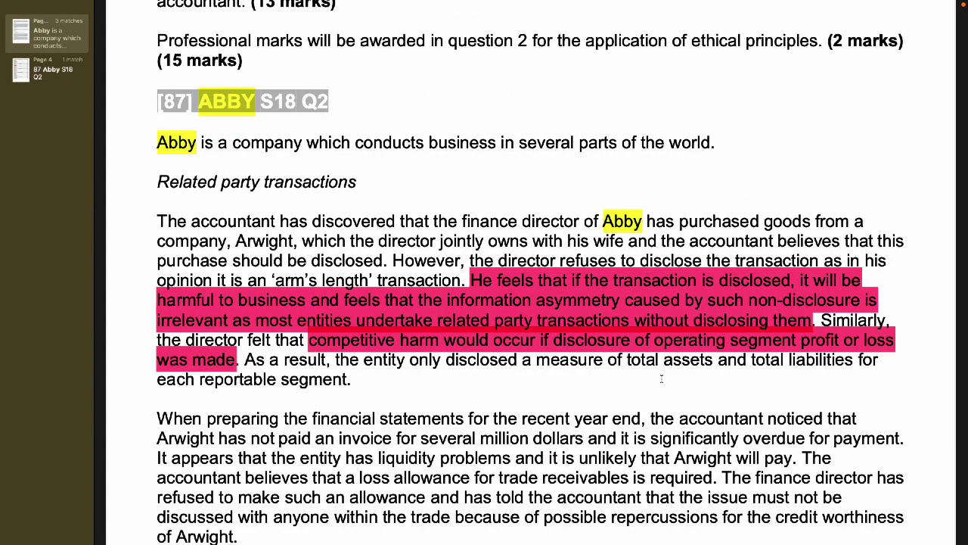
{"action": "key", "text": "ctrl+Left"}
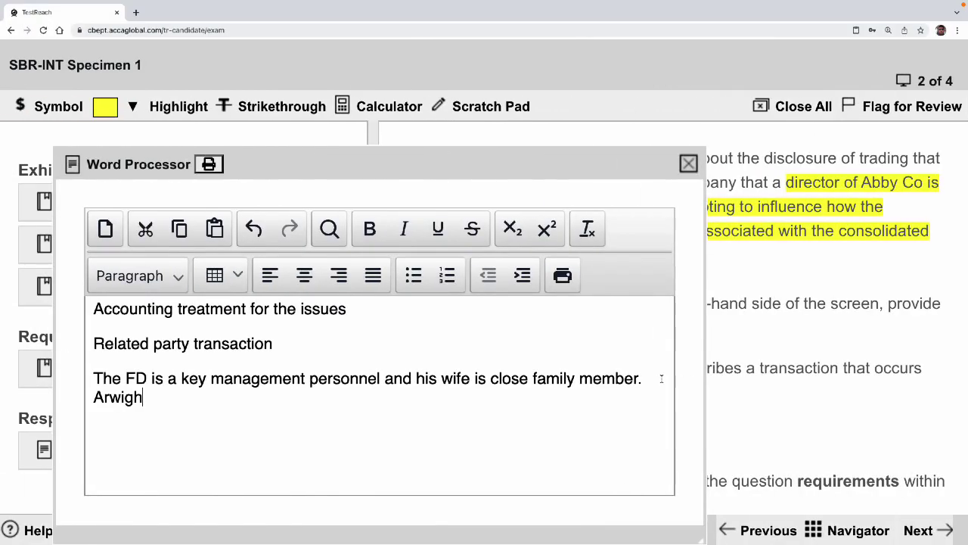
{"action": "type", "text": "t is a compa"}
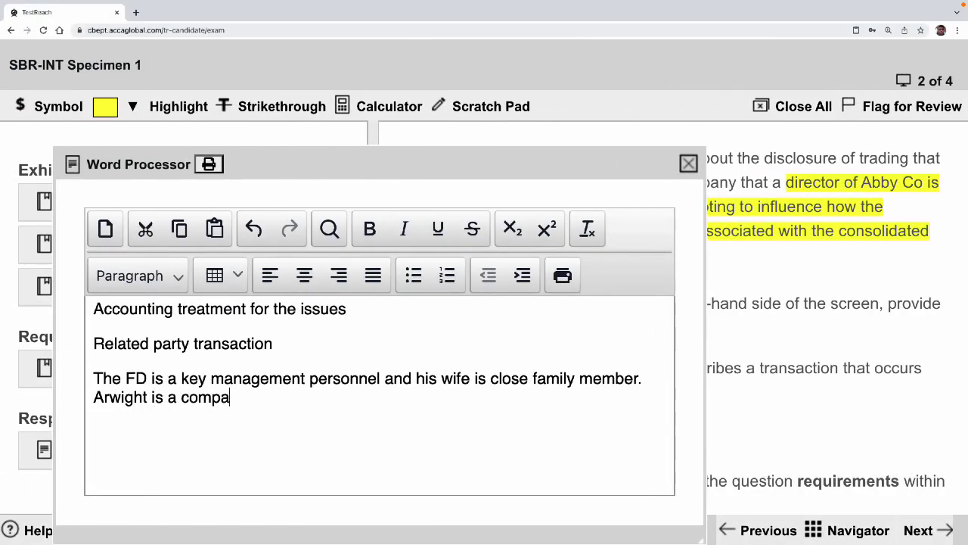
{"action": "type", "text": "ny that"}
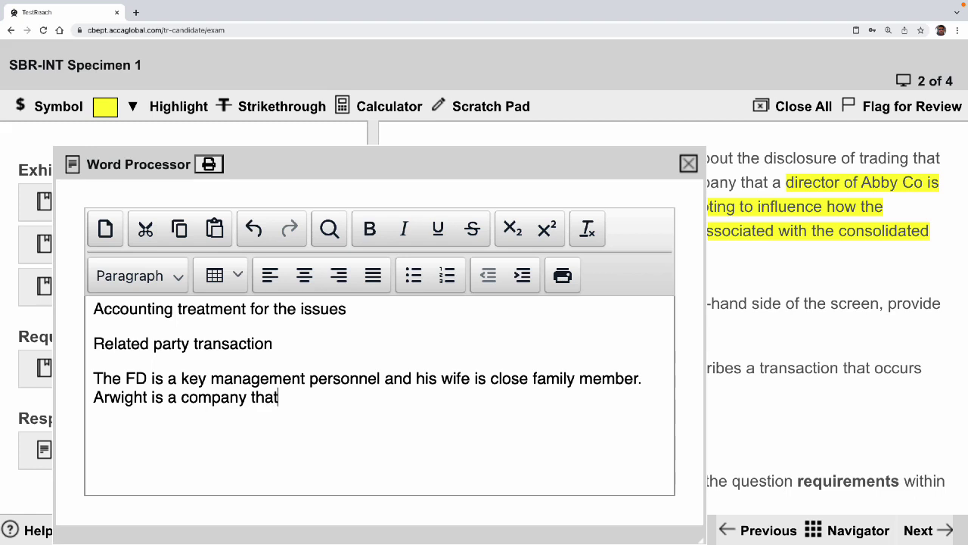
{"action": "type", "text": " is controlled b"}
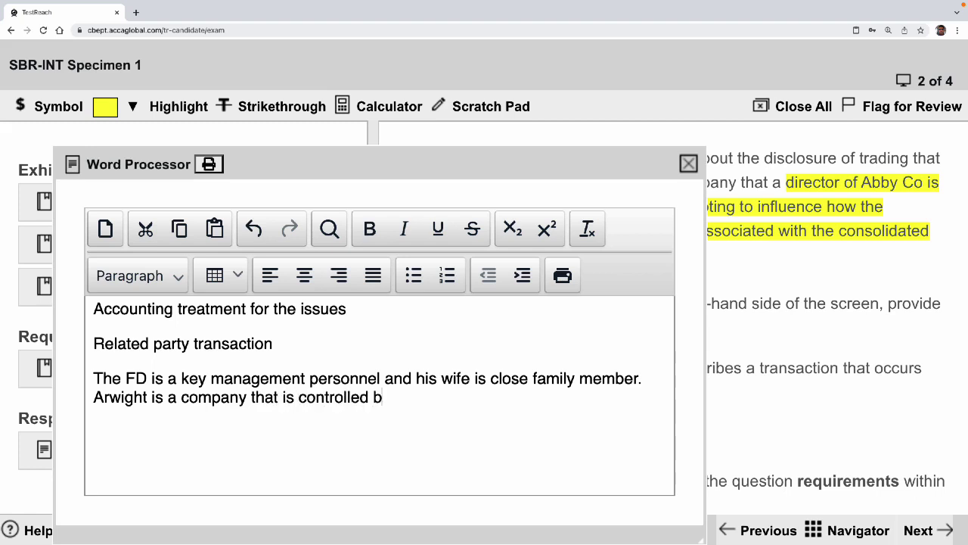
{"action": "type", "text": "y the FD and"}
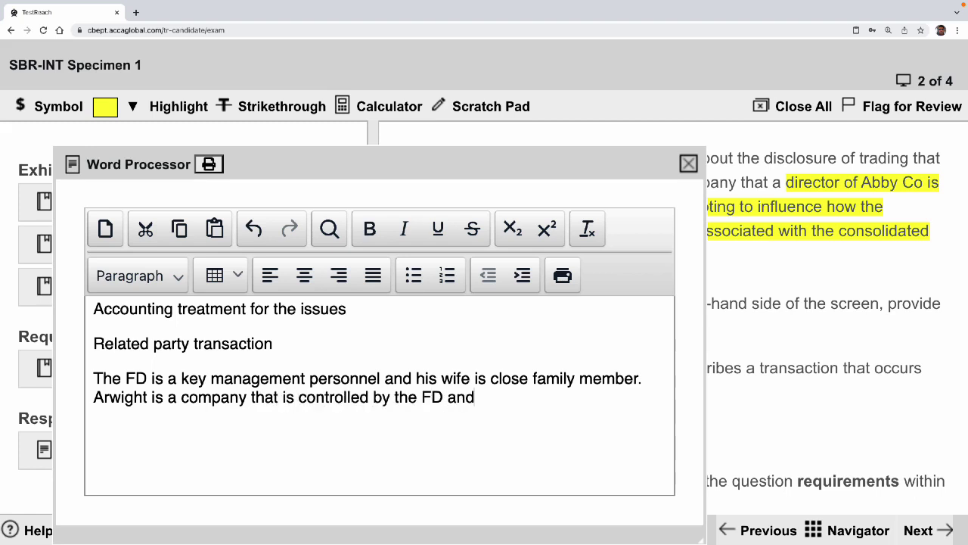
{"action": "type", "text": " his wife, making it a"}
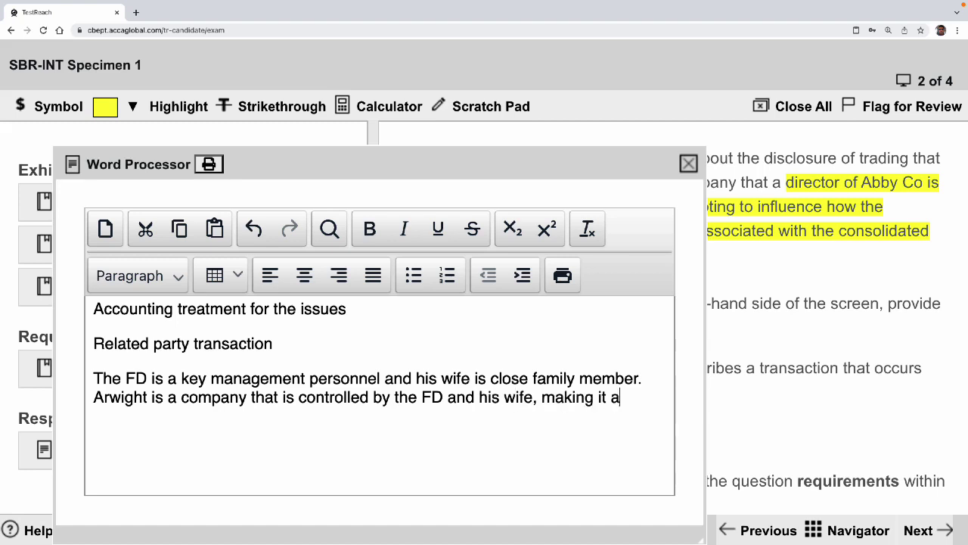
{"action": "type", "text": " related par"}
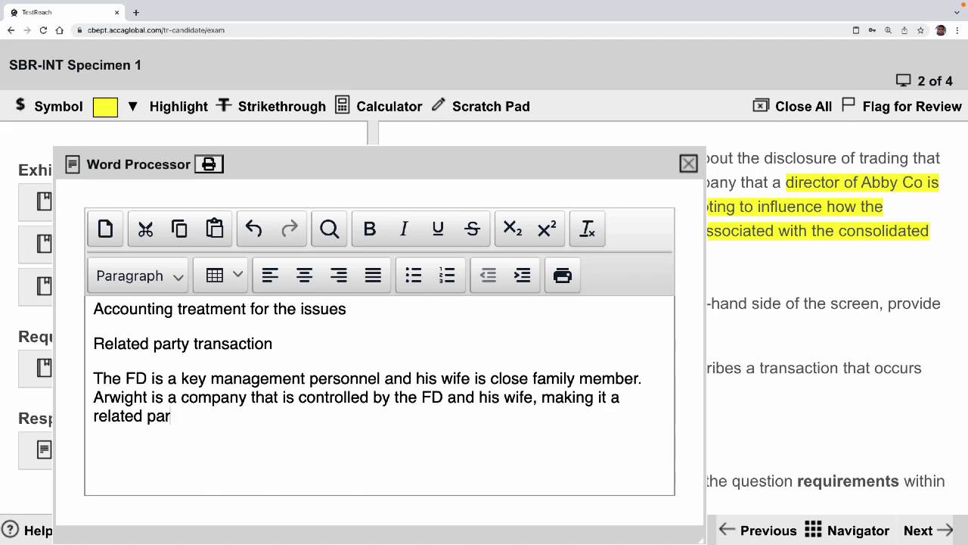
{"action": "type", "text": "ty.  Disclosure "}
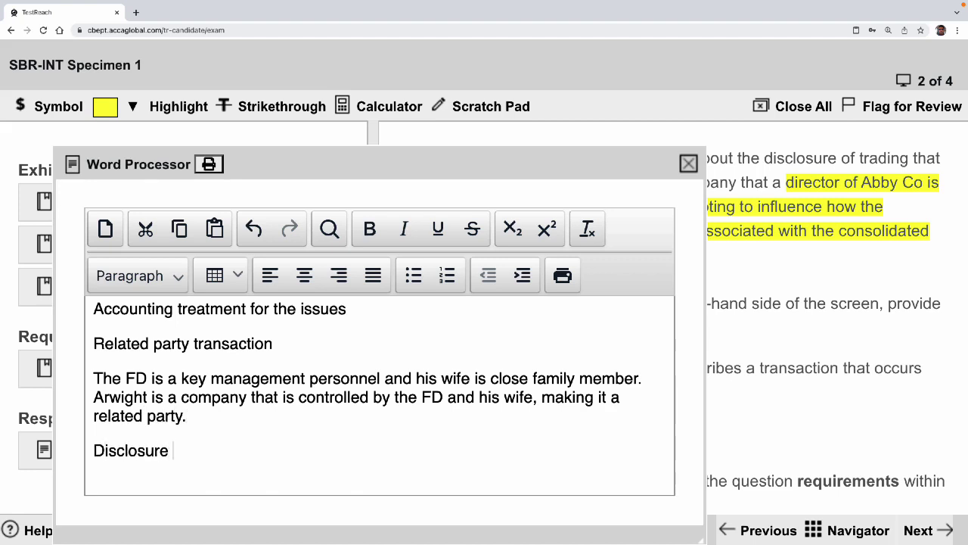
Complete the sentence beginning "Disclosure" with "is required when there is transactions between related party and the reporting entity"
{"action": "type", "text": "is required when"}
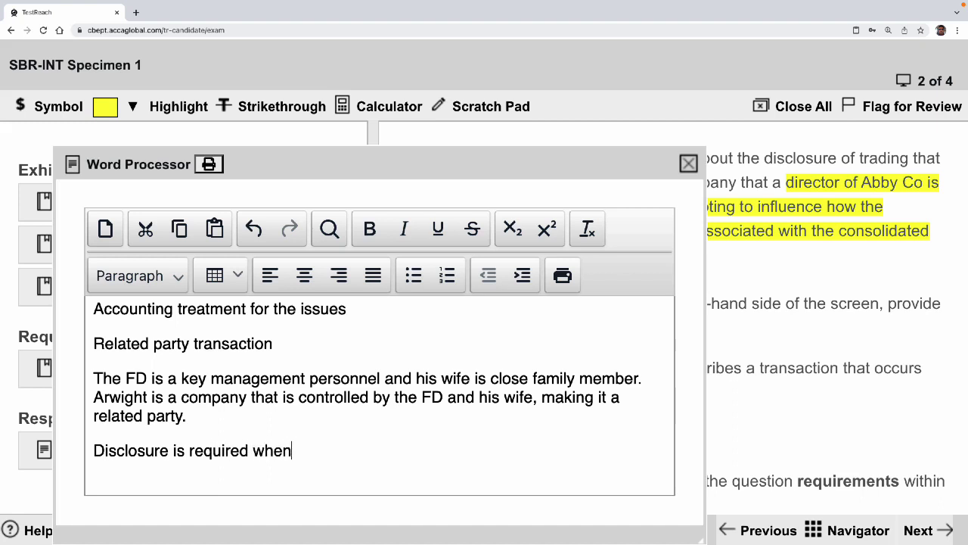
{"action": "type", "text": " there is"}
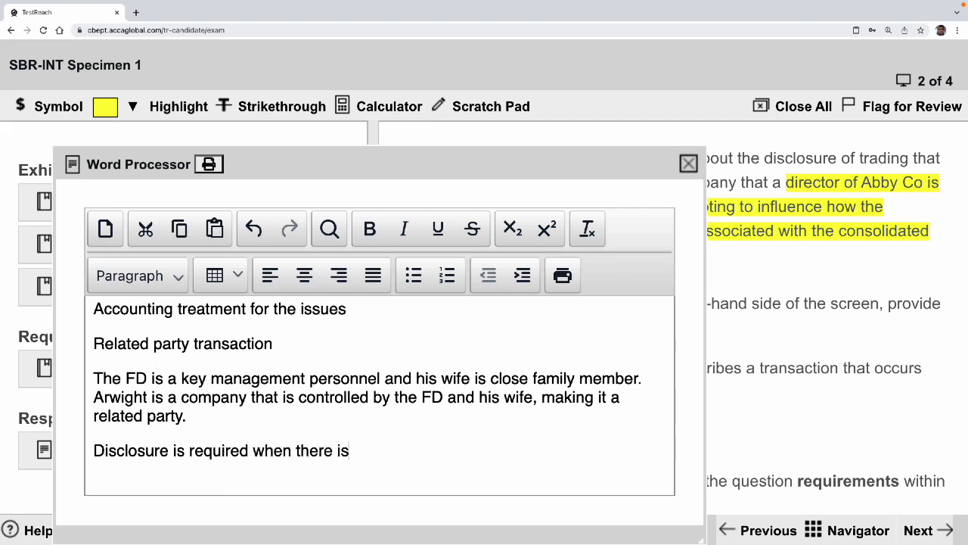
{"action": "type", "text": " transactions "}
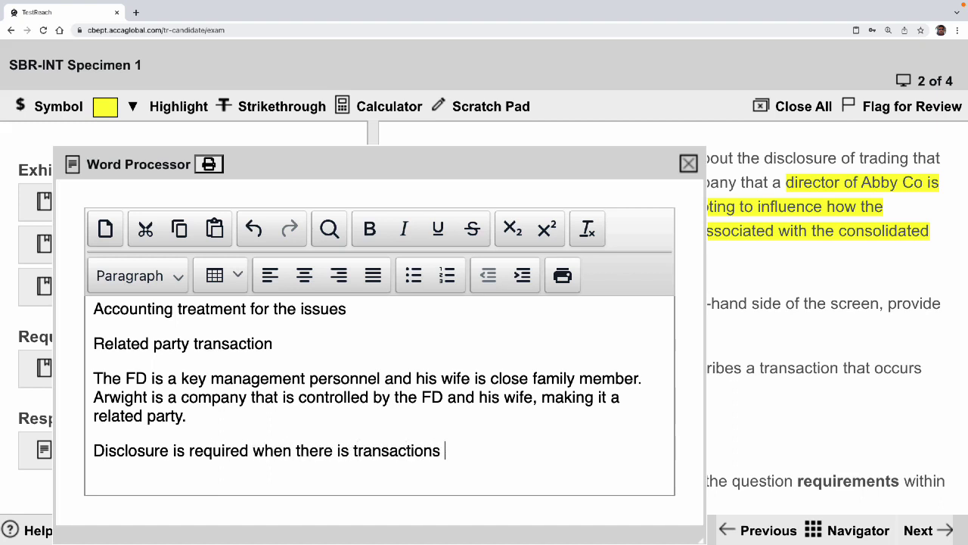
{"action": "type", "text": "between related "}
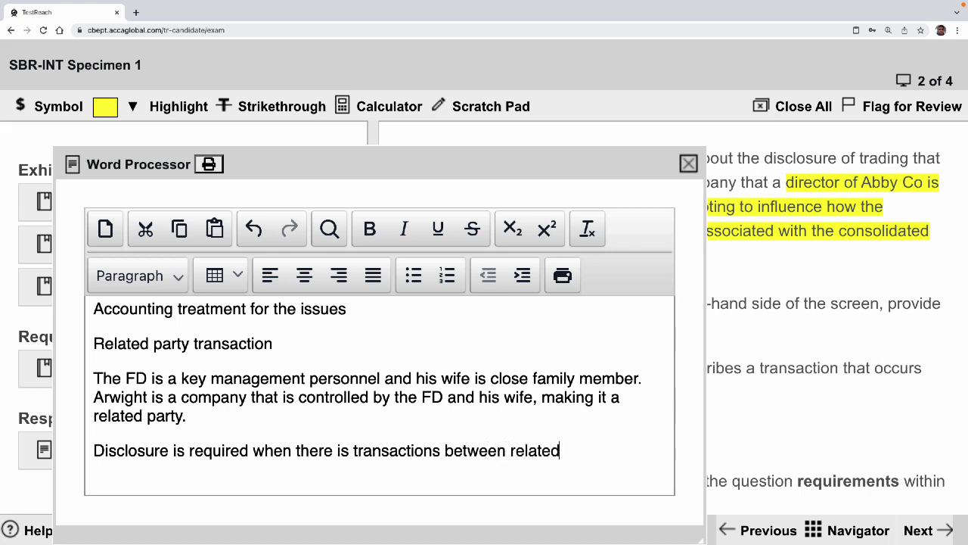
{"action": "type", "text": "party and the"}
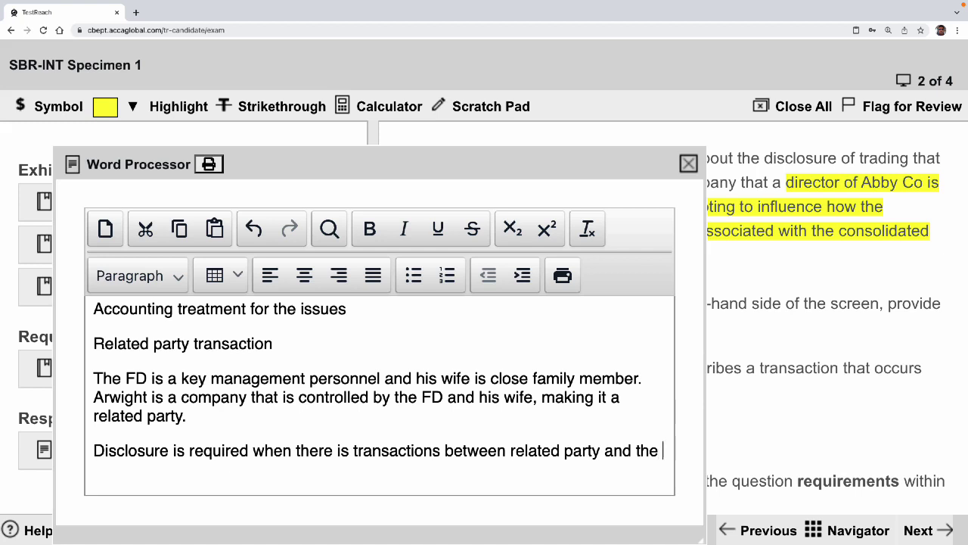
{"action": "type", "text": " reporting entity"}
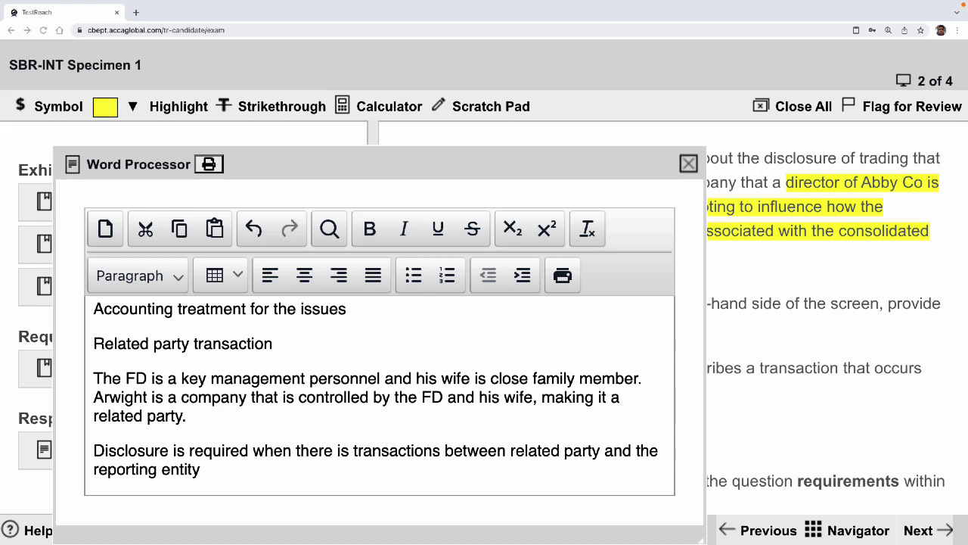
Review the source data table and add a new paragraph reading "Disclosure will be required even when the transactions are at arms' length basis"
{"action": "scroll", "coordinate": [267, 362], "scroll_direction": "up", "scroll_amount": 5}
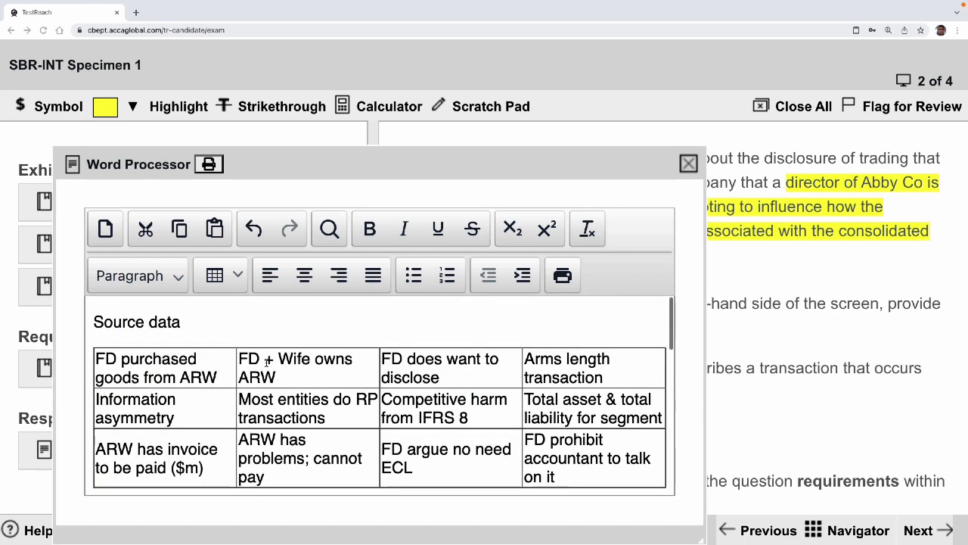
{"action": "scroll", "coordinate": [267, 361], "scroll_direction": "down", "scroll_amount": 5}
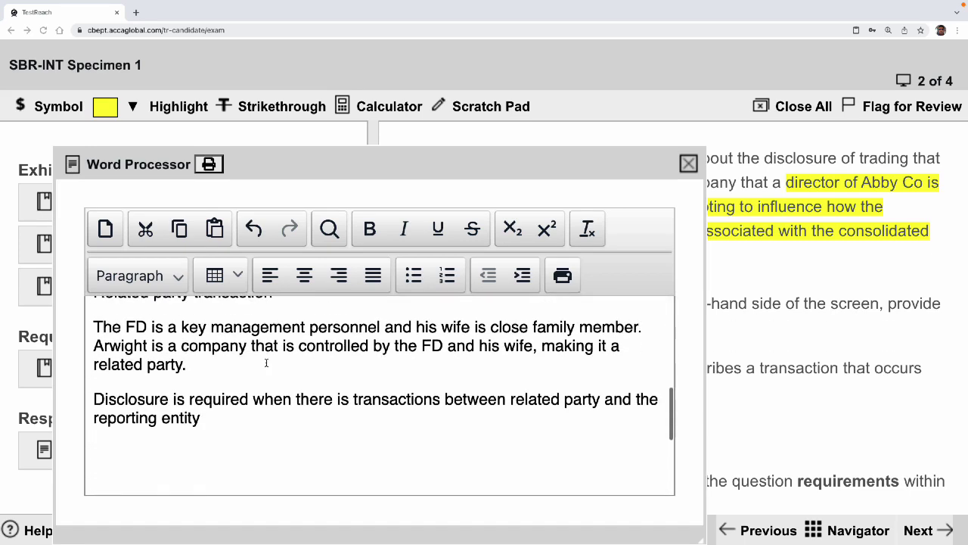
{"action": "left_click", "coordinate": [245, 436]}
{"action": "key", "text": "Return"}
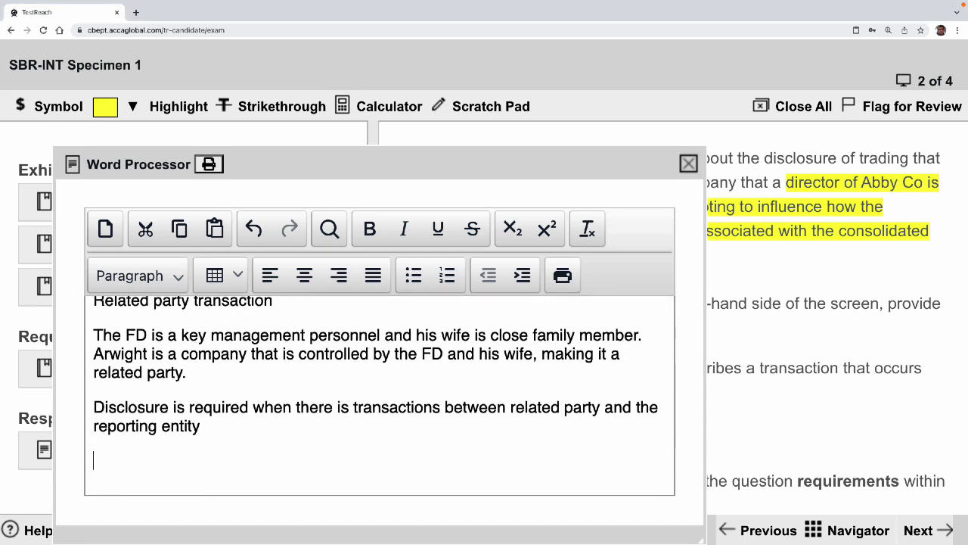
{"action": "type", "text": "Disclosure will be required"}
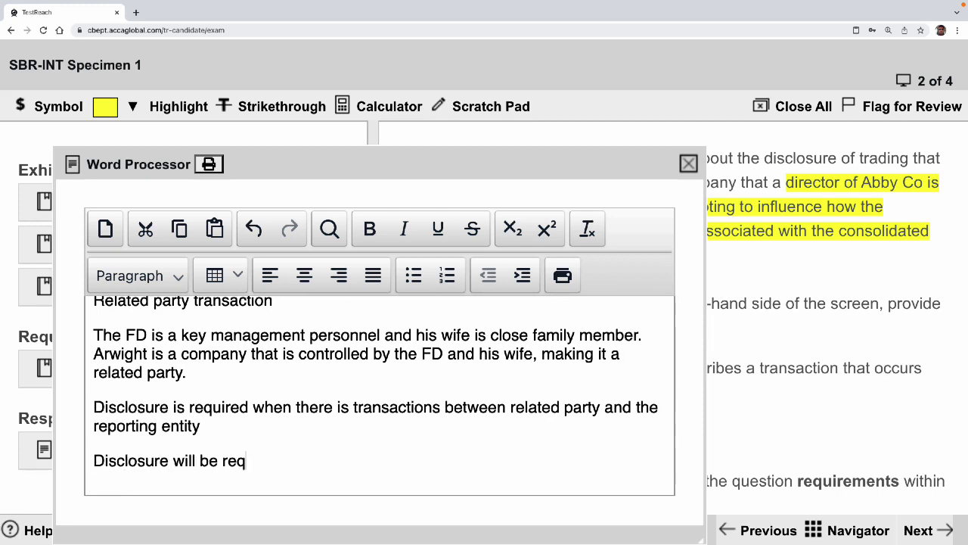
{"action": "key", "text": "BackSpace"}
{"action": "key", "text": "BackSpace"}
{"action": "type", "text": "d even "}
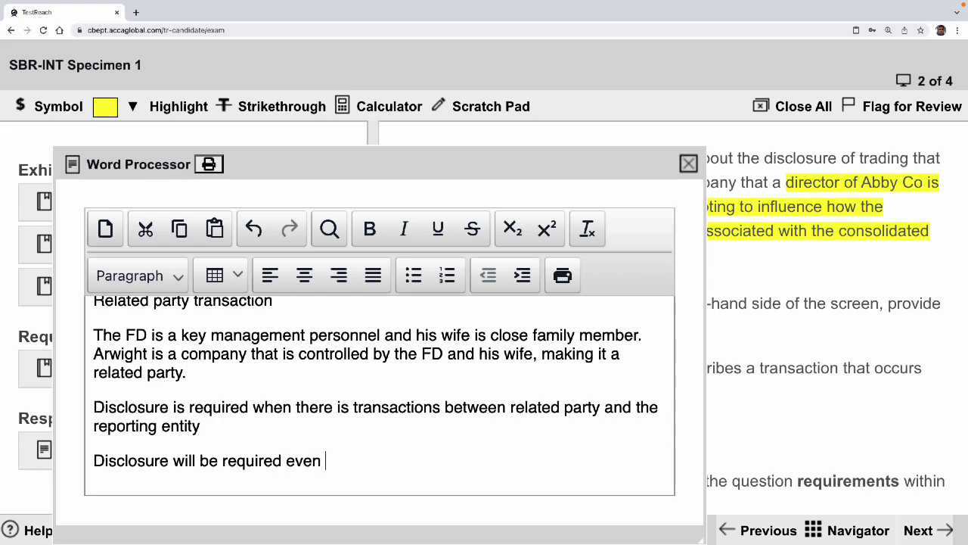
{"action": "type", "text": "when the tran"}
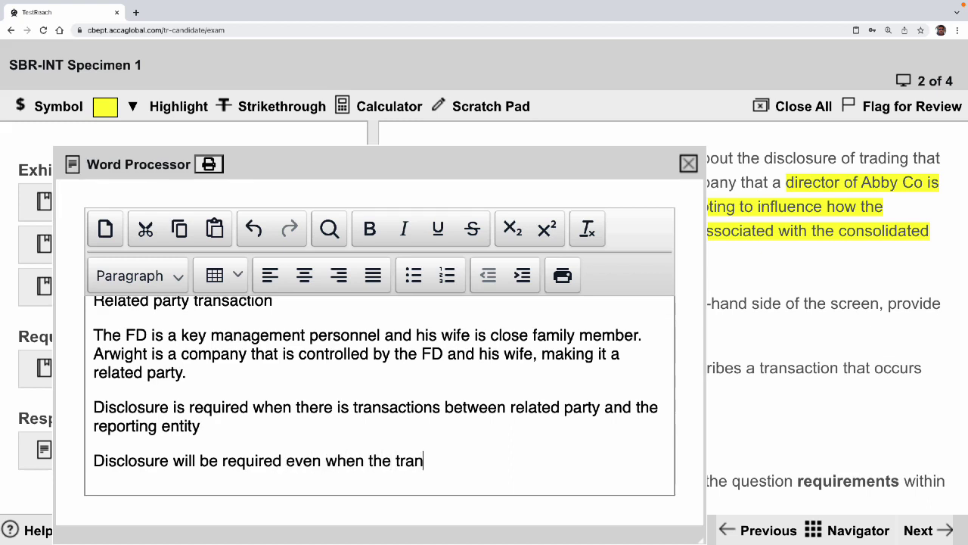
{"action": "type", "text": "sactions are "}
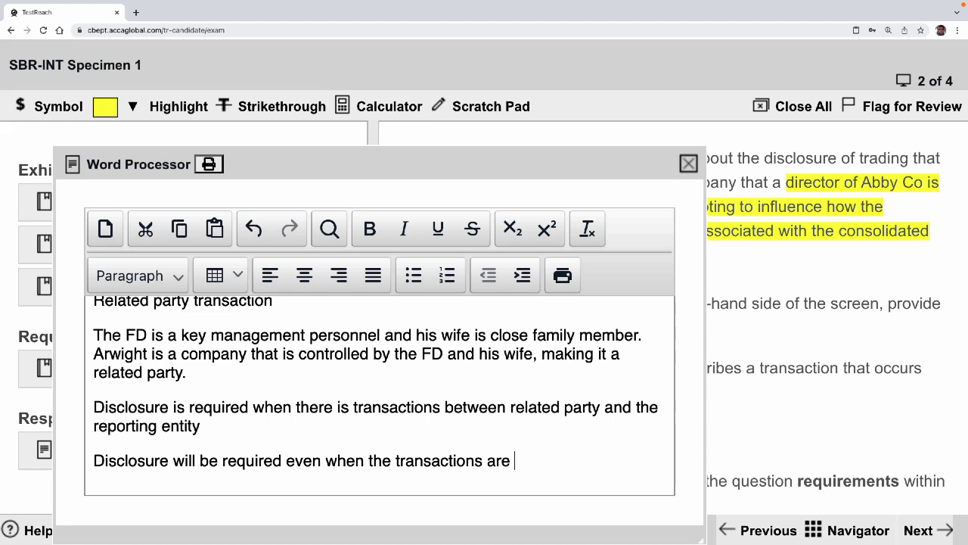
{"action": "type", "text": "at arms' lenght"}
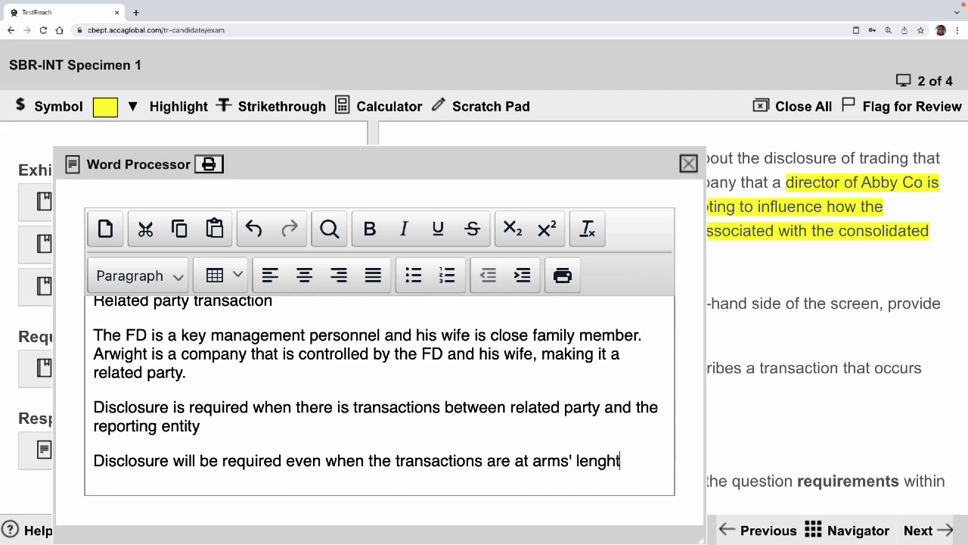
{"action": "key", "text": "BackSpace"}
{"action": "key", "text": "BackSpace"}
{"action": "type", "text": "th basis"}
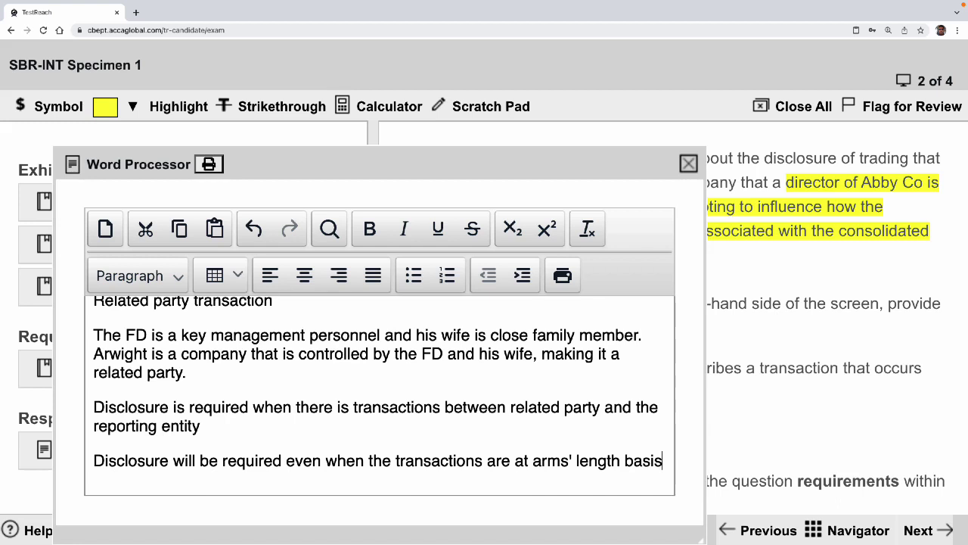
End the arms' length sentence with a full stop and add "Claim for transactions to be arms' length will require evidence."
{"action": "type", "text": ","}
{"action": "key", "text": "BackSpace"}
{"action": "key", "text": "BackSpace"}
{"action": "type", "text": ". Claim o"}
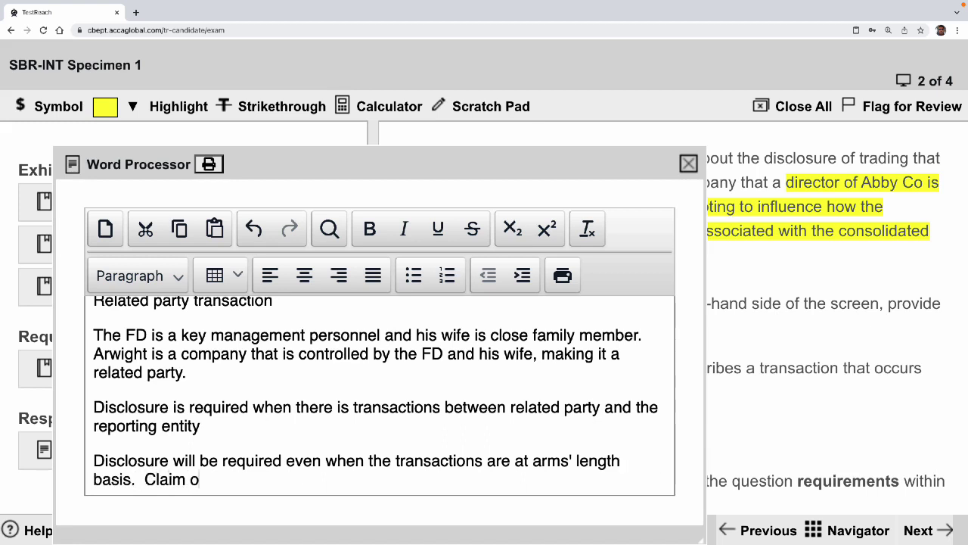
{"action": "key", "text": "BackSpace"}
{"action": "type", "text": "for transac"}
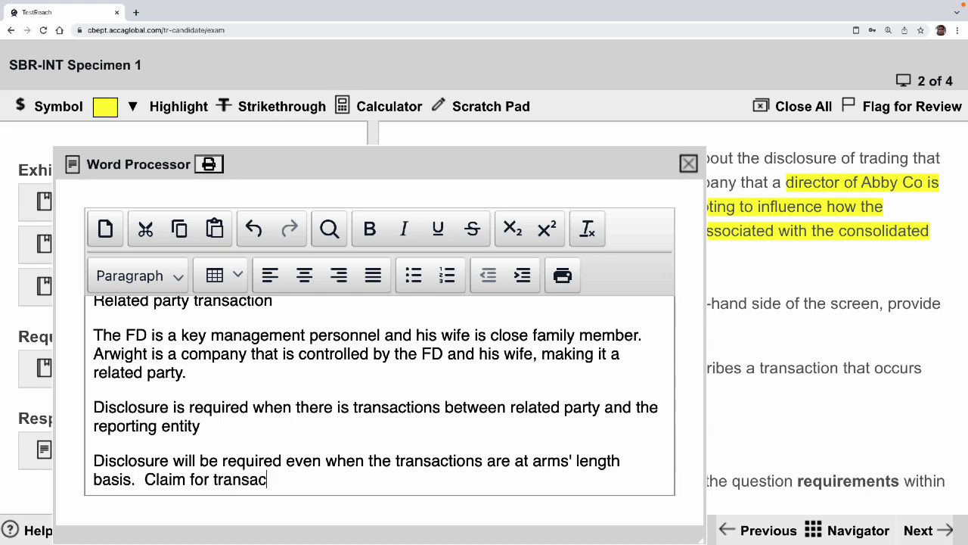
{"action": "type", "text": "tions to be "}
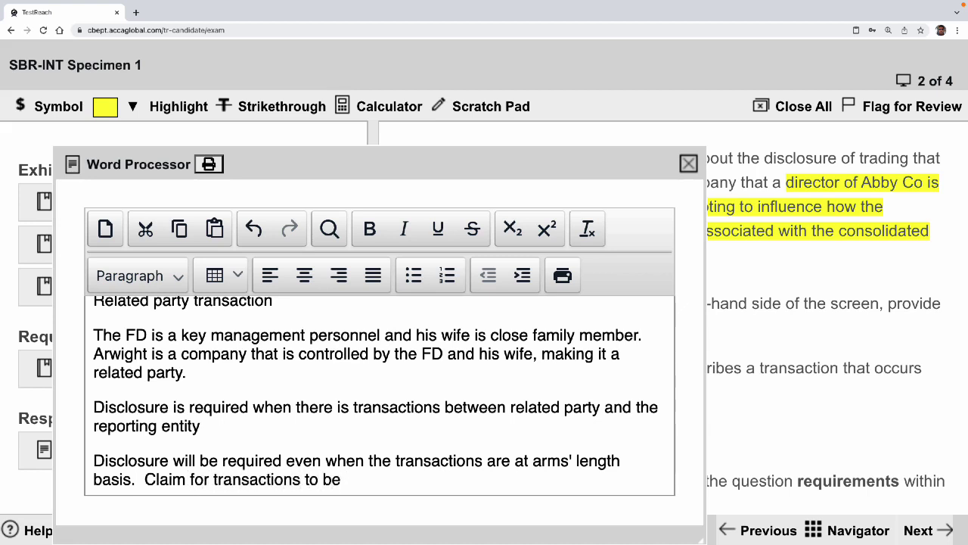
{"action": "type", "text": "arms' len"}
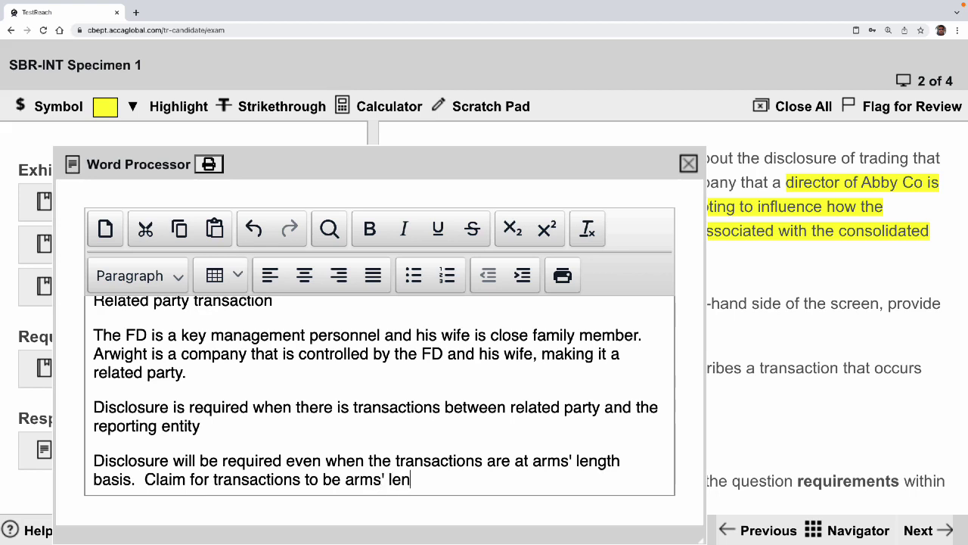
{"action": "type", "text": "gth will require evide"}
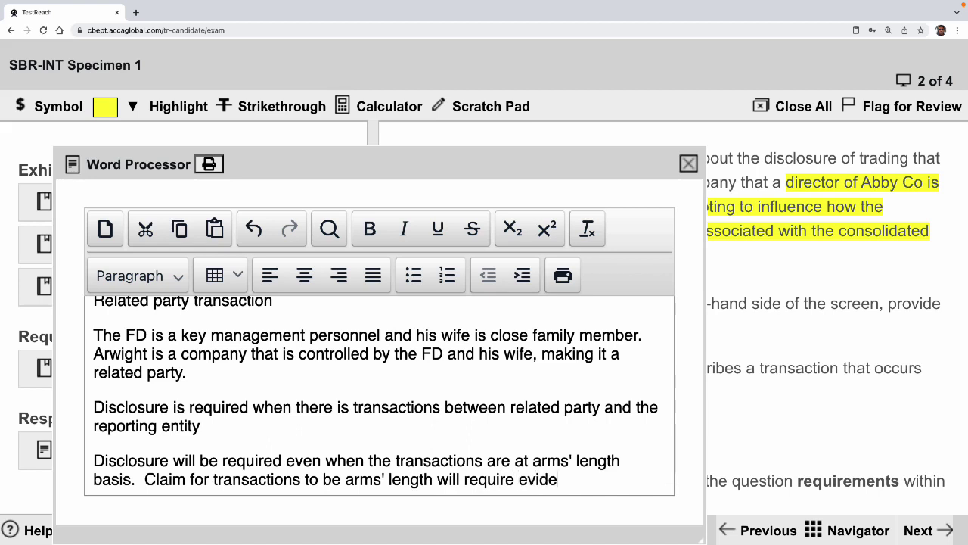
{"action": "type", "text": "nce."}
{"action": "key", "text": "Return"}
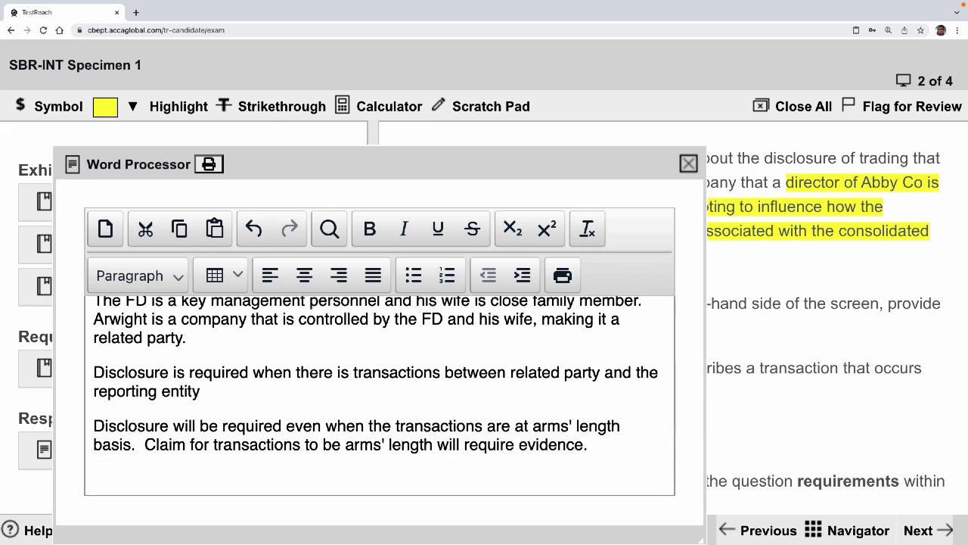
Make the "Related party transaction" subheading bold and underlined
{"action": "scroll", "coordinate": [220, 456], "scroll_direction": "up", "scroll_amount": 2}
{"action": "scroll", "coordinate": [220, 455], "scroll_direction": "down", "scroll_amount": 1}
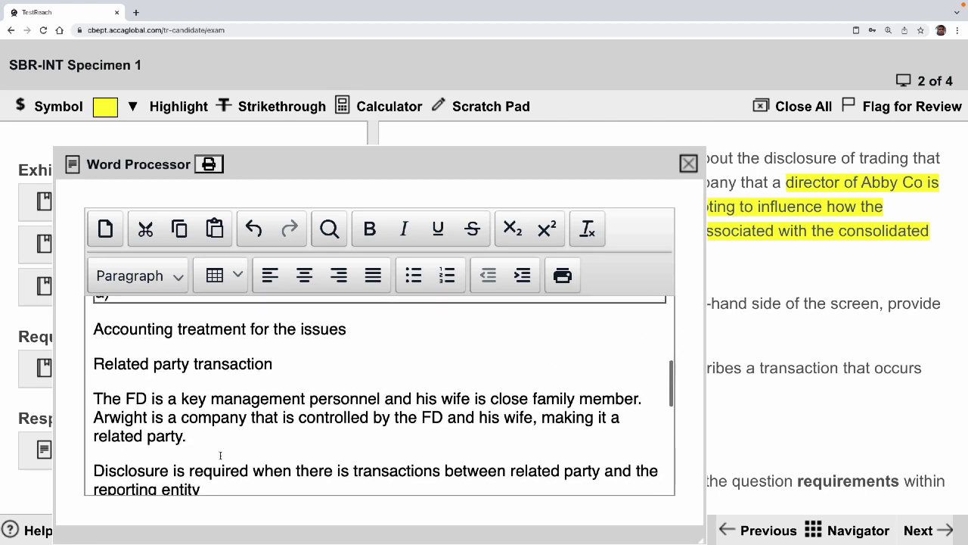
{"action": "left_click_drag", "start_coordinate": [273, 360], "coordinate": [87, 362]}
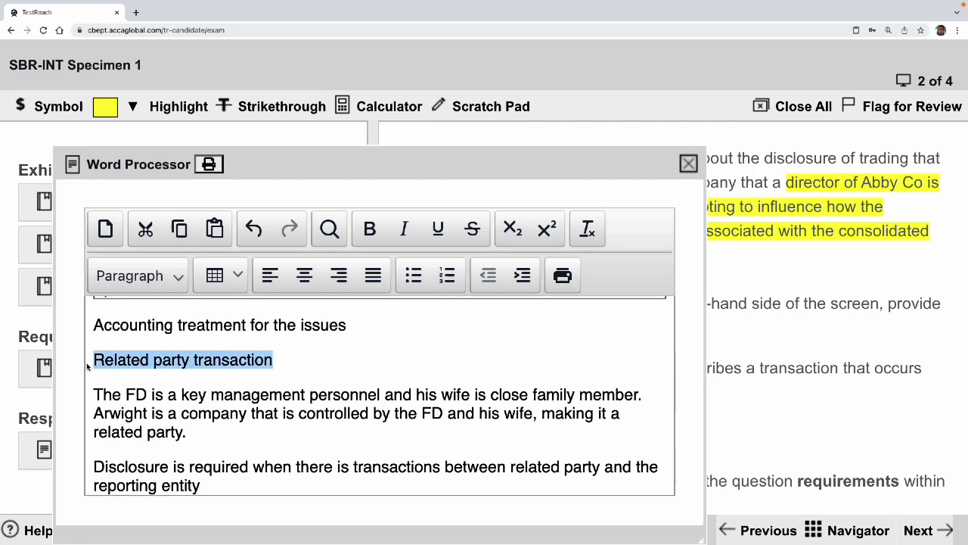
{"action": "key", "text": "ctrl+b"}
{"action": "key", "text": "ctrl+u"}
Begin a new paragraph below the arms' length paragraph with "Disclosure will be needed on the nature of relationship, amount"
{"action": "scroll", "coordinate": [182, 386], "scroll_direction": "down", "scroll_amount": 5}
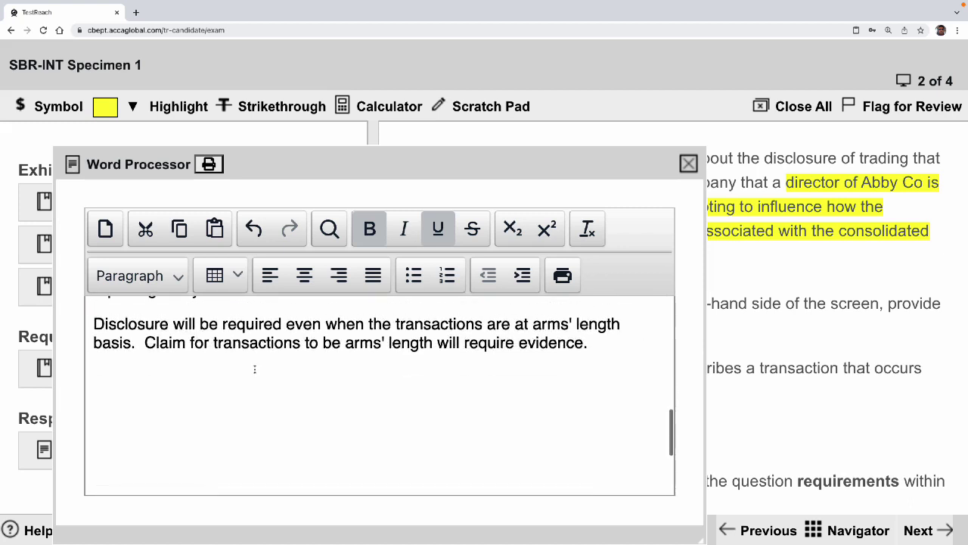
{"action": "left_click", "coordinate": [119, 364]}
{"action": "type", "text": "Discl"}
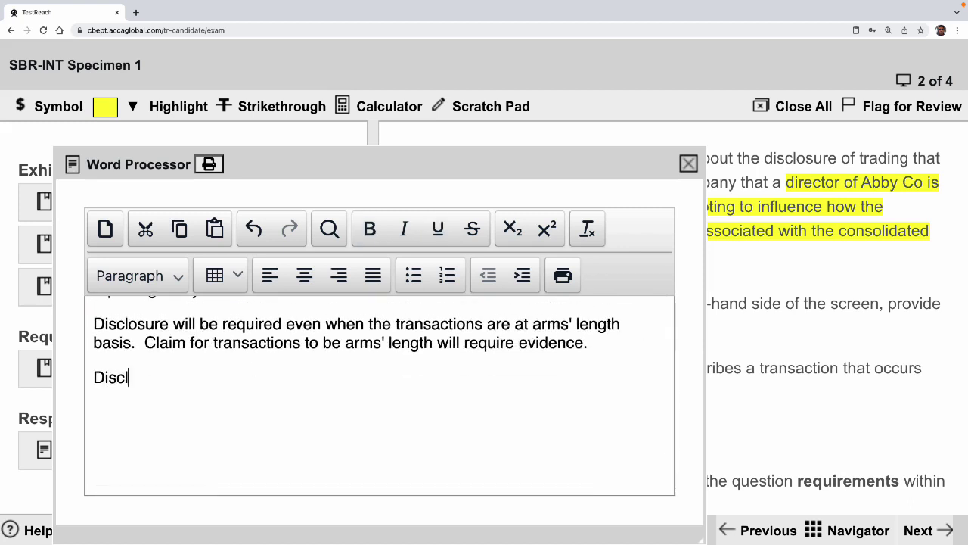
{"action": "type", "text": "osure will be ne"}
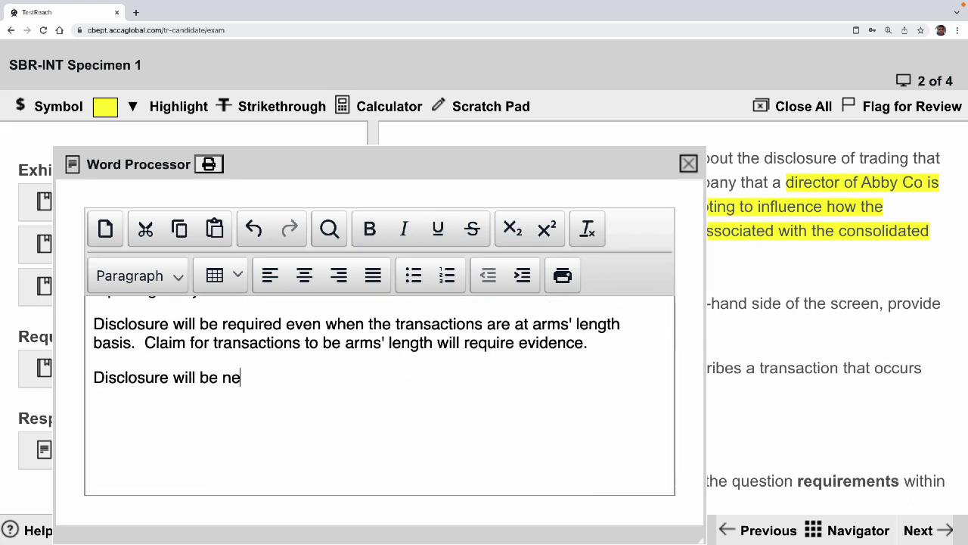
{"action": "type", "text": "eded on the "}
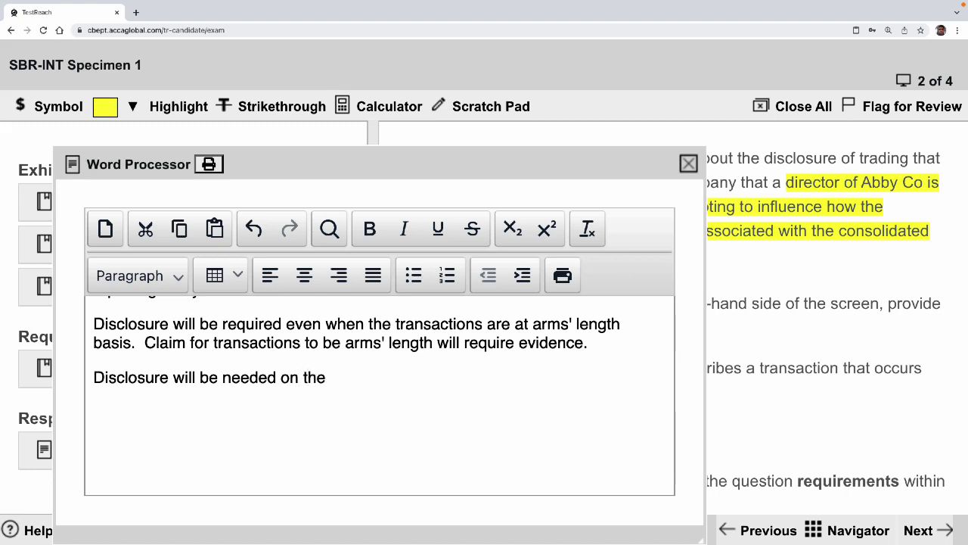
{"action": "type", "text": "nature of relatio"}
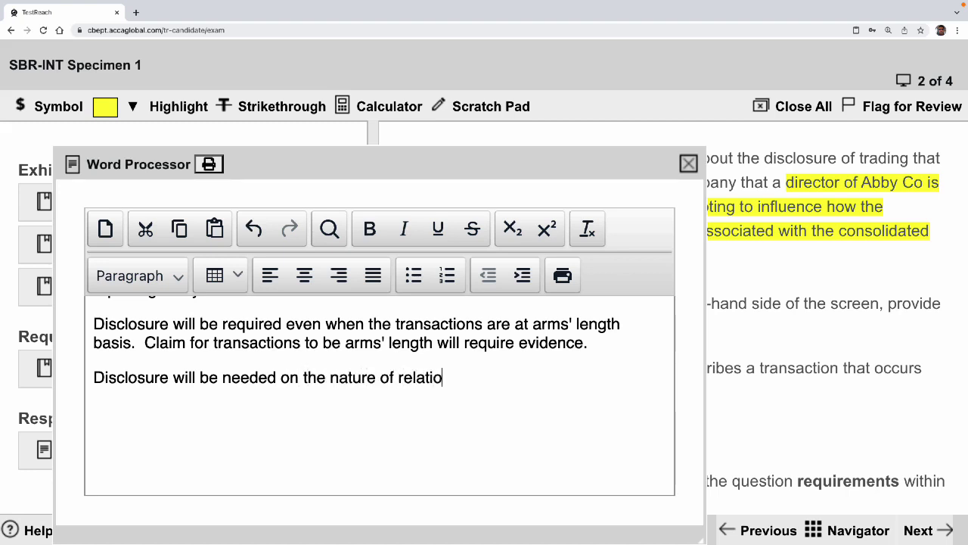
{"action": "type", "text": "nship, amount "}
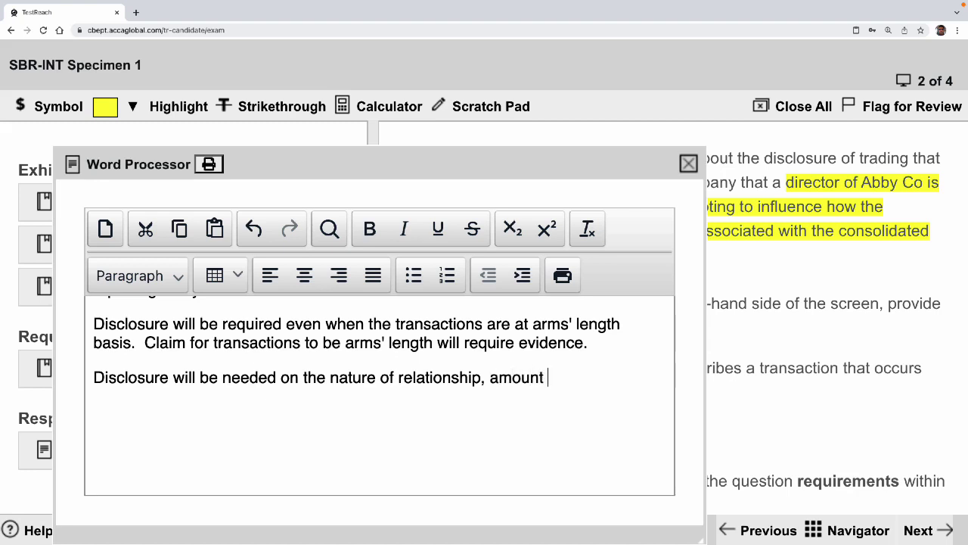
Continue the disclosure sentence after "amount" with "of transactions with Arwight for the year"
{"action": "type", "text": "of transac"}
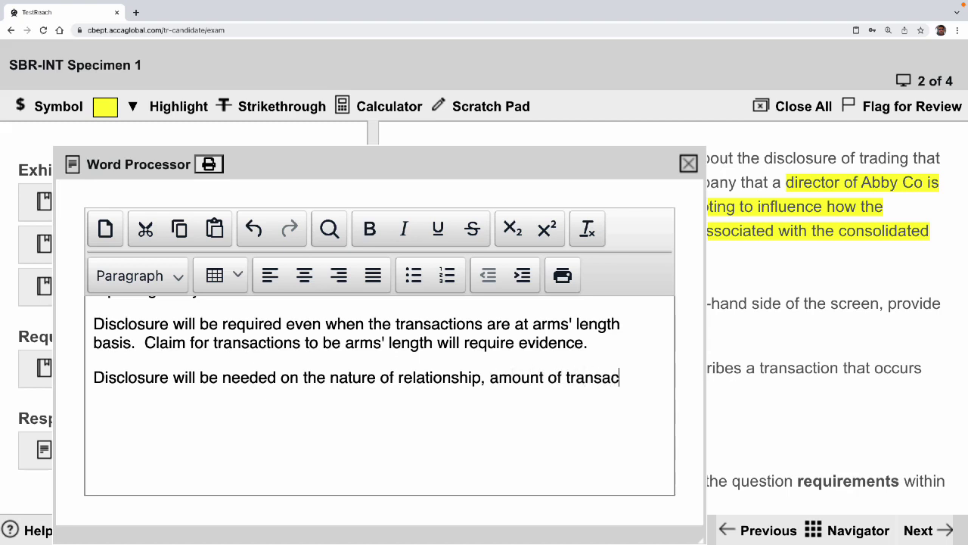
{"action": "type", "text": "tions with A"}
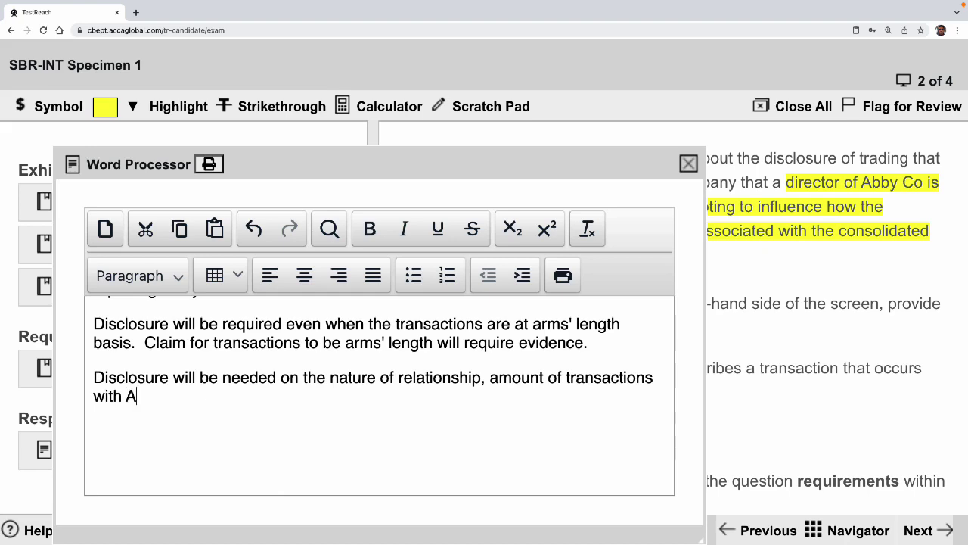
{"action": "type", "text": "rw"}
{"action": "scroll", "coordinate": [378, 393], "scroll_direction": "up", "scroll_amount": 3}
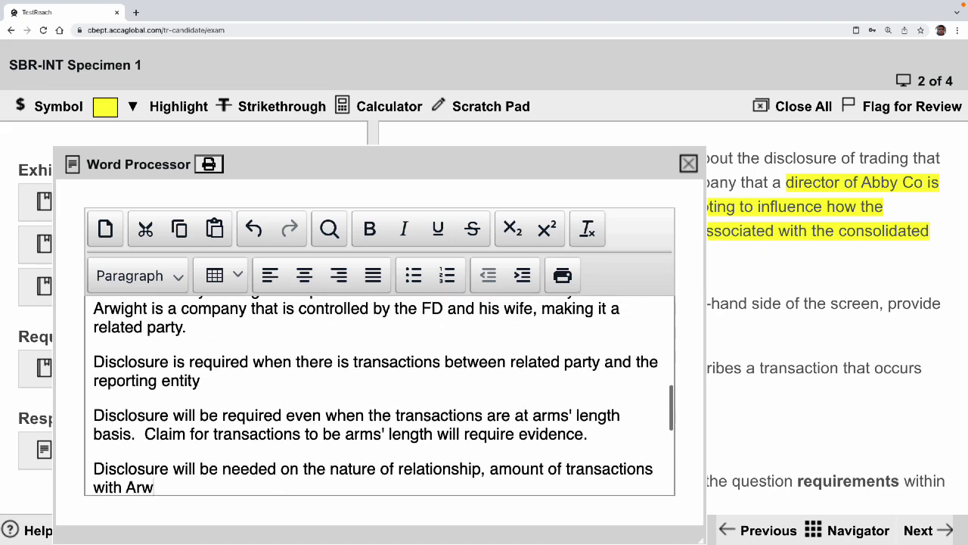
{"action": "scroll", "coordinate": [378, 394], "scroll_direction": "down", "scroll_amount": 1}
{"action": "scroll", "coordinate": [378, 393], "scroll_direction": "down", "scroll_amount": 2}
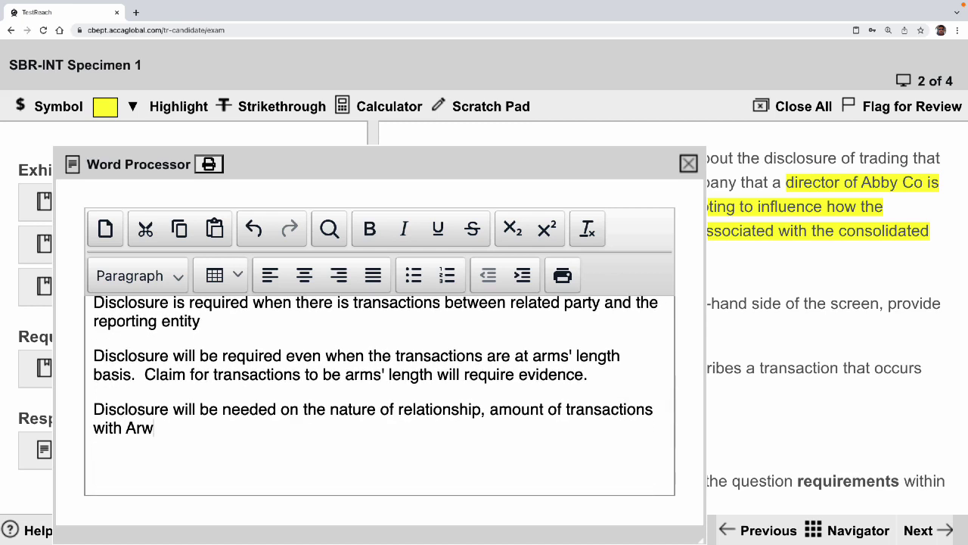
{"action": "type", "text": "ight for the year"}
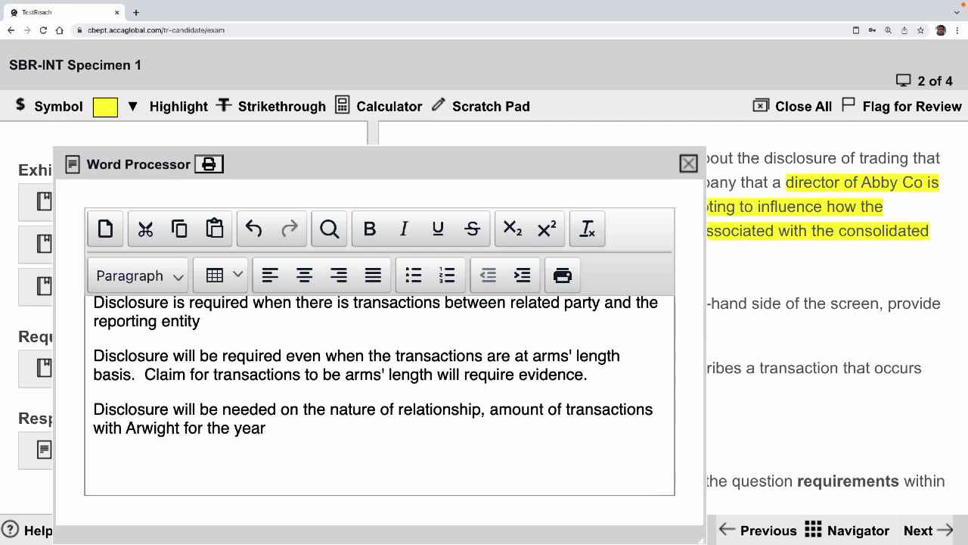
Complete the Arwight disclosure sentence with ", balances owing and need for allowance"
{"action": "type", "text": ", balances"}
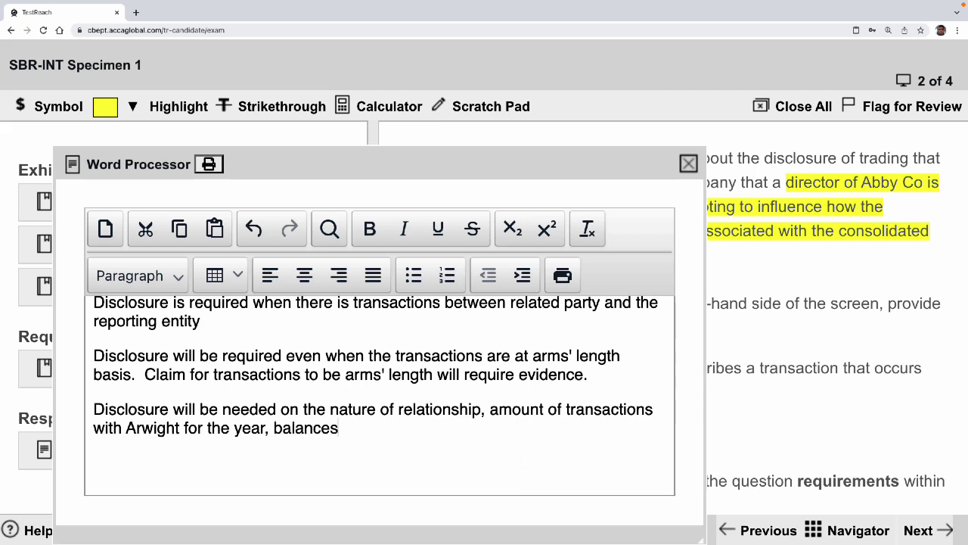
{"action": "type", "text": " powing"}
{"action": "key", "text": "BackSpace"}
{"action": "key", "text": "BackSpace"}
{"action": "key", "text": "BackSpace"}
{"action": "key", "text": "BackSpace"}
{"action": "key", "text": "BackSpace"}
{"action": "key", "text": "BackSpace"}
{"action": "type", "text": "owing and"}
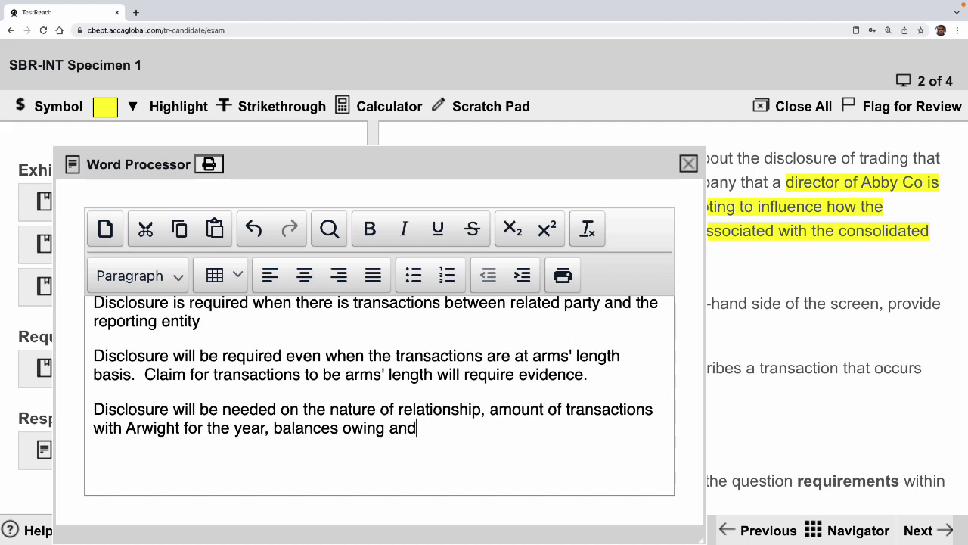
{"action": "type", "text": " need for allowance"}
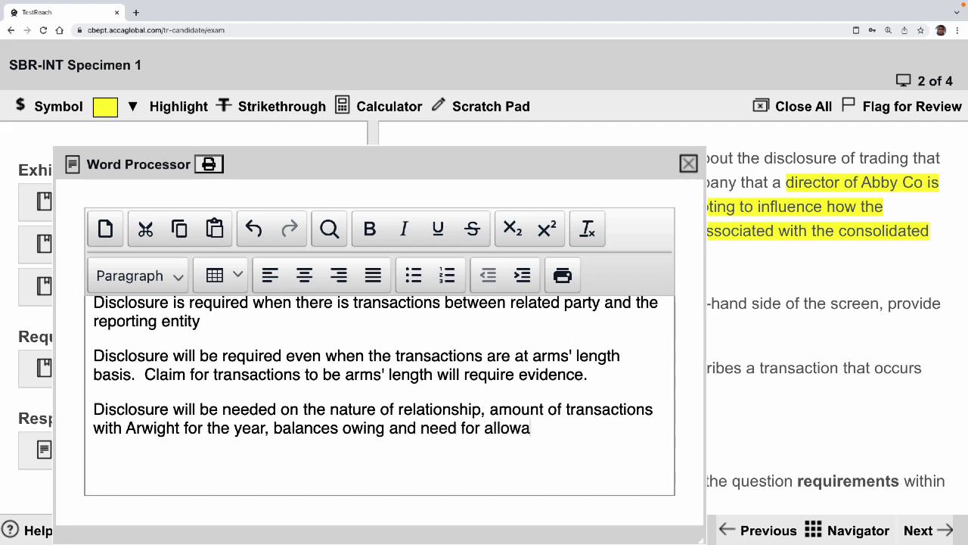
Add the subheading "Operating segment" below the related party disclosure paragraphs, bold and underlined
{"action": "key", "text": "Return"}
{"action": "scroll", "coordinate": [412, 411], "scroll_direction": "up", "scroll_amount": 2}
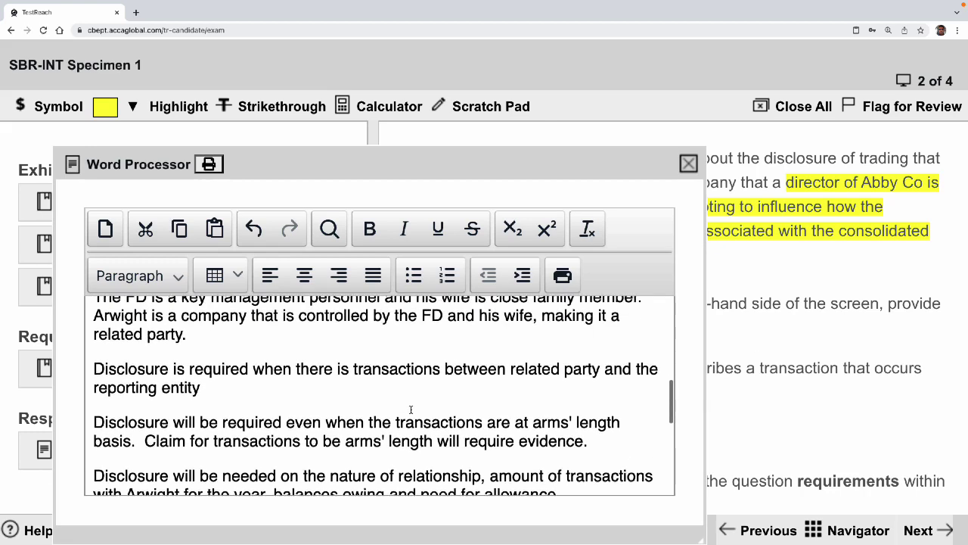
{"action": "scroll", "coordinate": [412, 411], "scroll_direction": "down", "scroll_amount": 2}
{"action": "scroll", "coordinate": [411, 410], "scroll_direction": "down", "scroll_amount": 3}
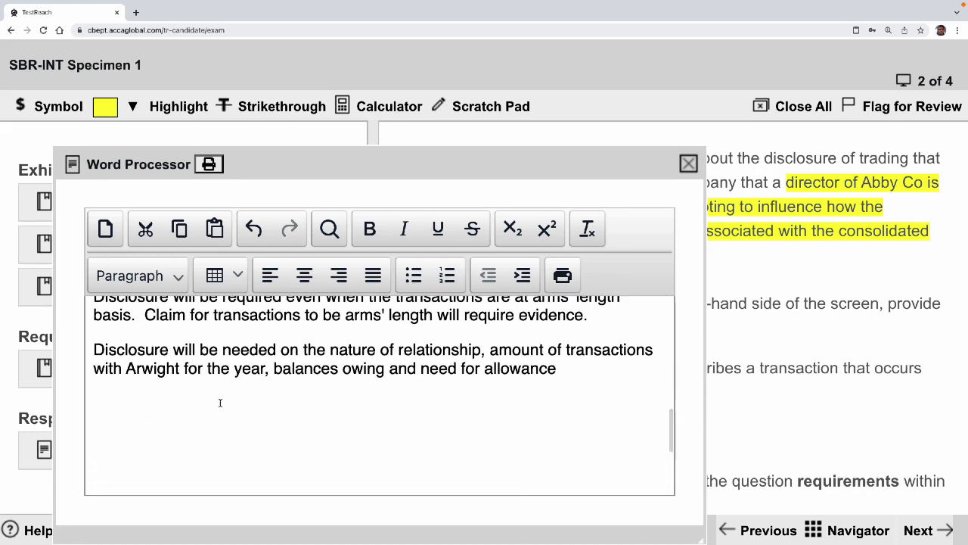
{"action": "type", "text": "Operat"}
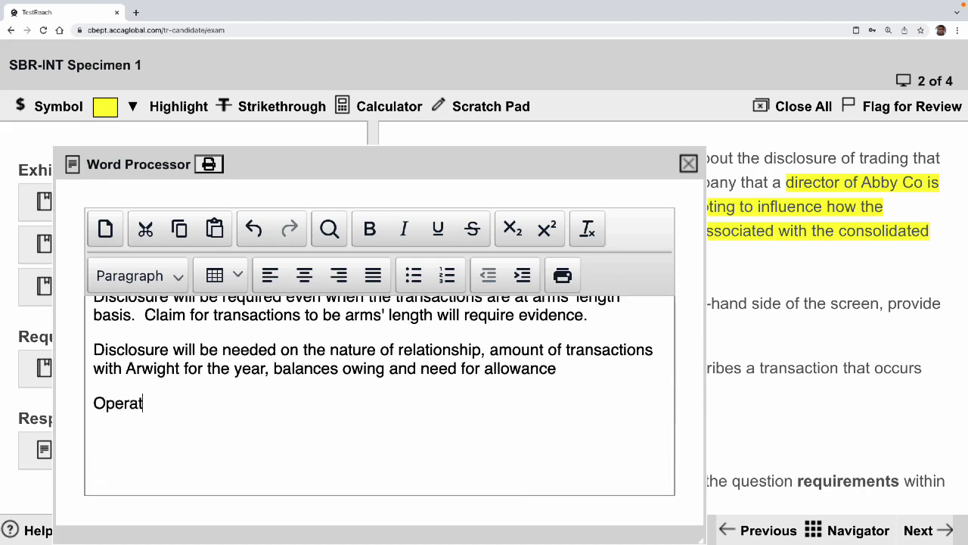
{"action": "type", "text": "ing segmental"}
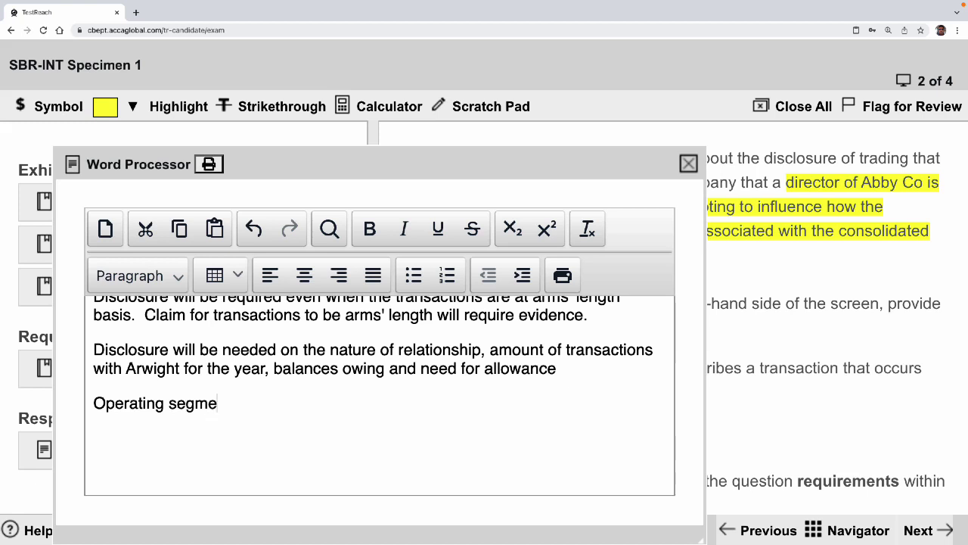
{"action": "key", "text": "BackSpace"}
{"action": "left_click_drag", "start_coordinate": [274, 401], "coordinate": [46, 409]}
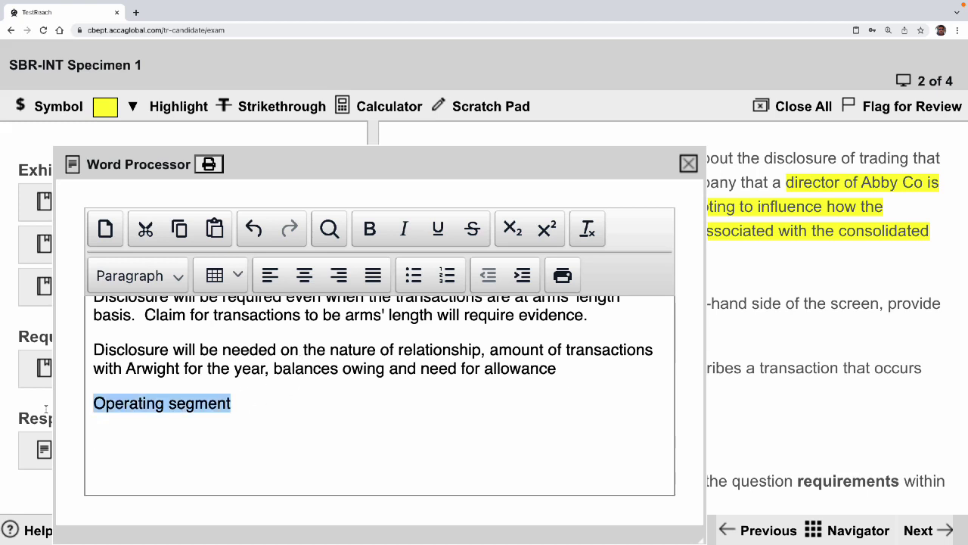
{"action": "key", "text": "ctrl+b"}
{"action": "key", "text": "ctrl+u"}
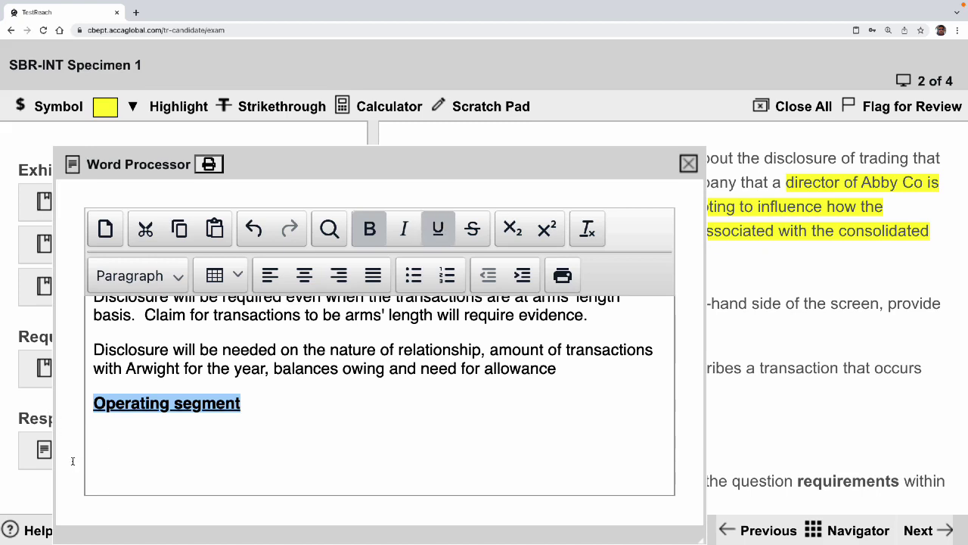
Begin a paragraph under the "Operating segment" subheading with "Segmental report is required as part of provision of"
{"action": "left_click", "coordinate": [115, 443]}
{"action": "scroll", "coordinate": [143, 424], "scroll_direction": "up", "scroll_amount": 2}
{"action": "scroll", "coordinate": [143, 423], "scroll_direction": "down", "scroll_amount": 2}
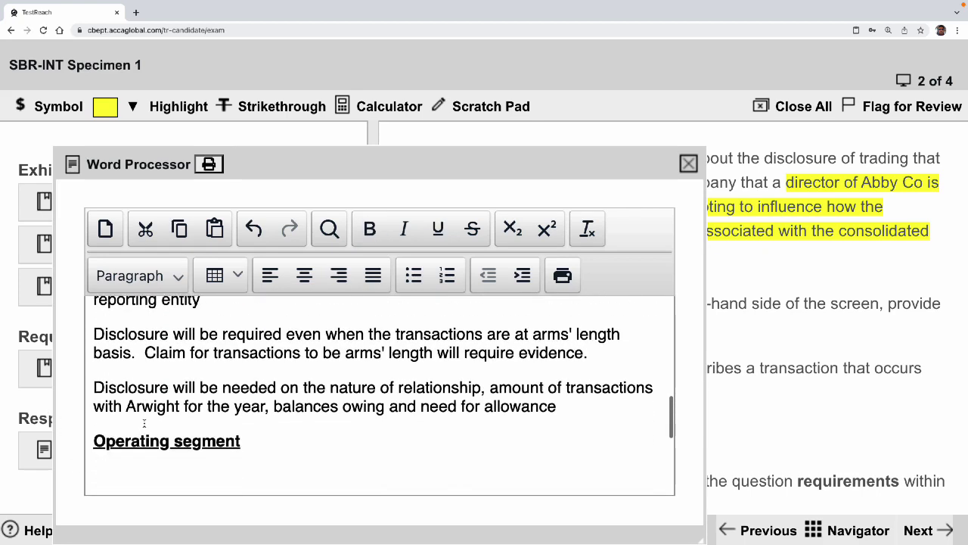
{"action": "type", "text": "Semg"}
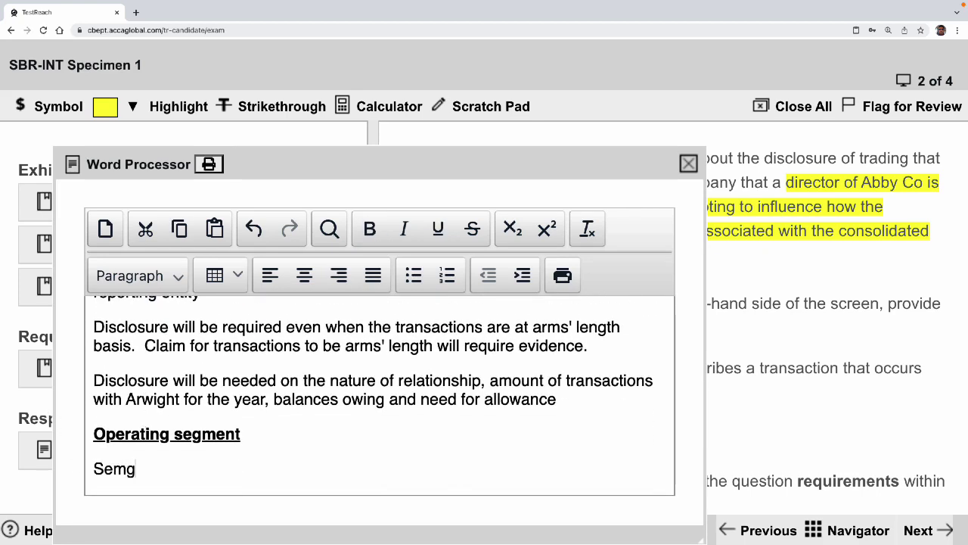
{"action": "key", "text": "BackSpace"}
{"action": "key", "text": "BackSpace"}
{"action": "type", "text": "gmental report"}
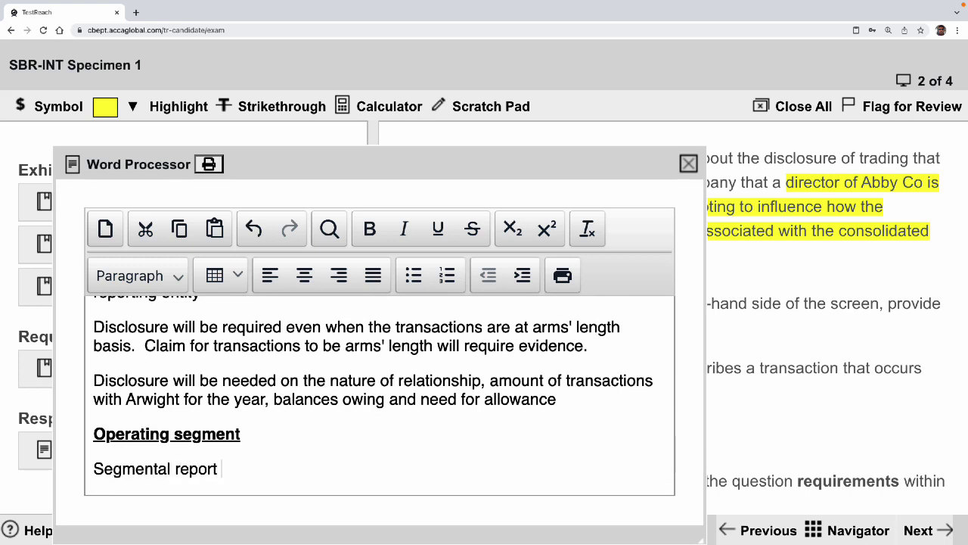
{"action": "type", "text": " is required"}
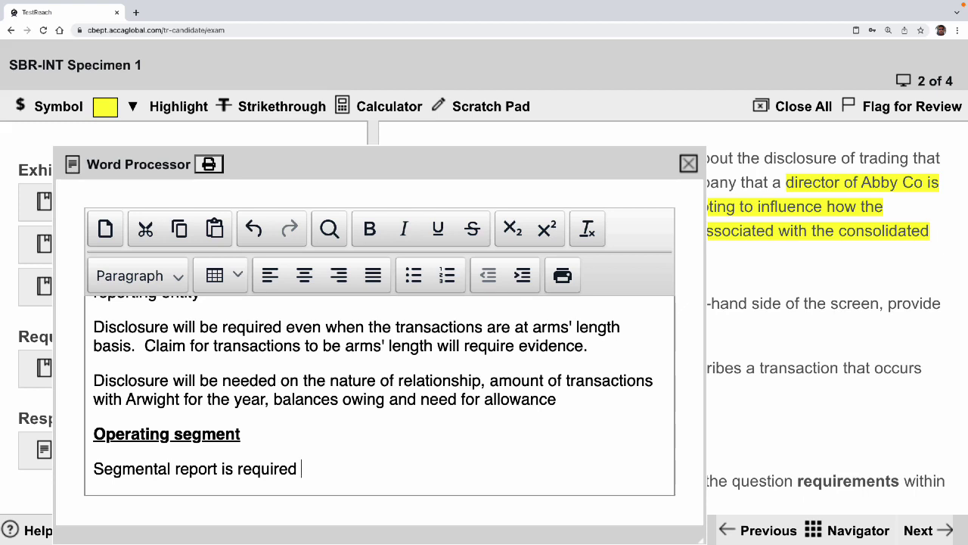
{"action": "type", "text": "as part of"}
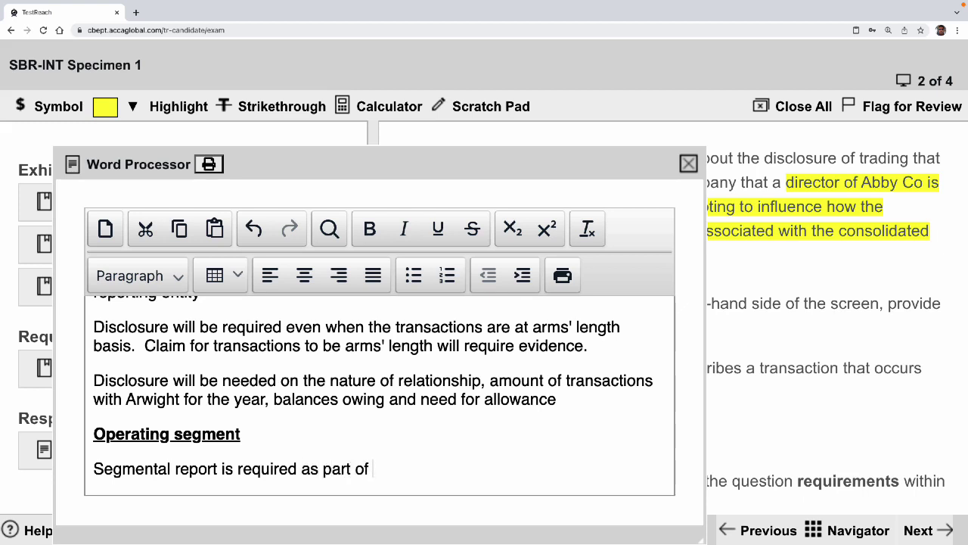
{"action": "type", "text": " provision of "}
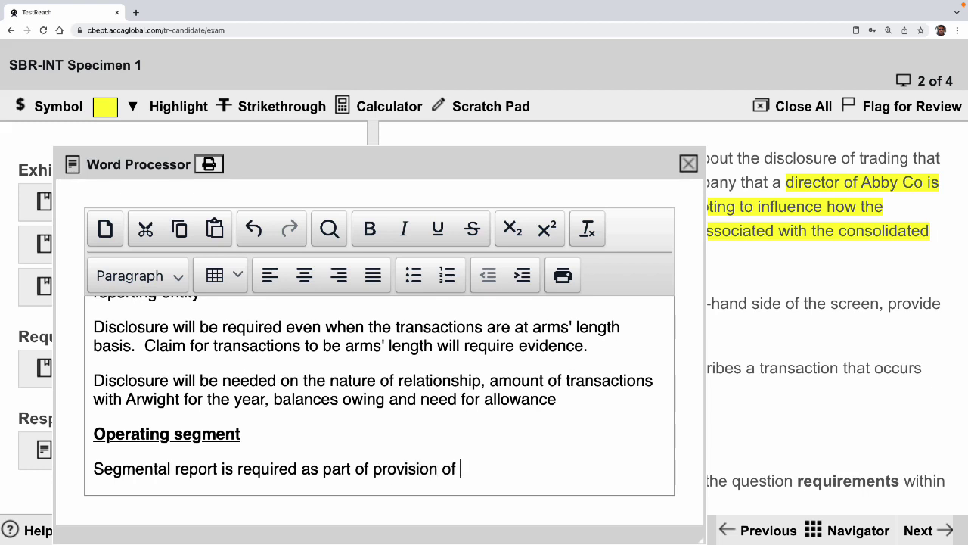
Finish the segmental report sentence with "better information for the shareholders." and begin the following sentence with "Disclosure"
{"action": "type", "text": "bette"}
{"action": "key", "text": "BackSpace"}
{"action": "type", "text": "ter informati"}
{"action": "type", "text": "on"}
{"action": "type", "text": "e sharehik"}
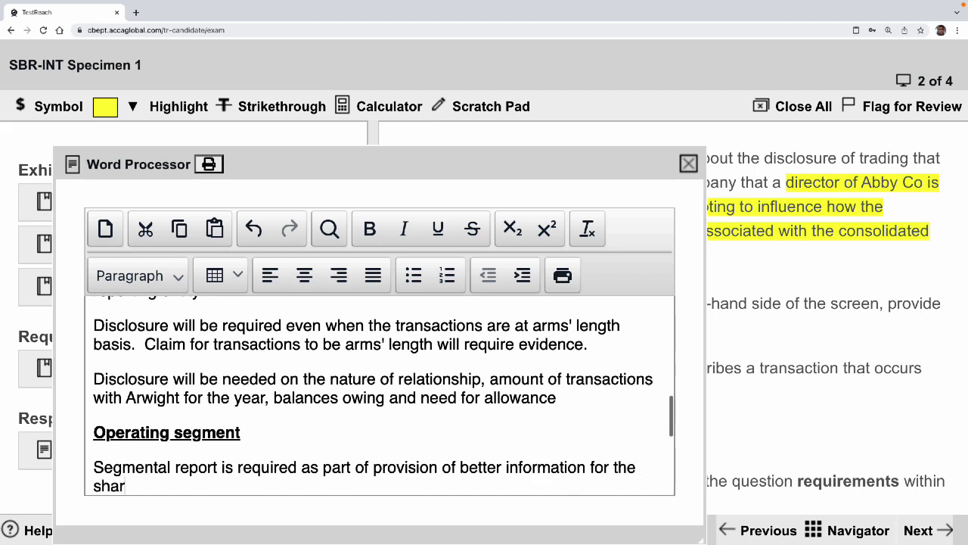
{"action": "key", "text": "BackSpace"}
{"action": "key", "text": "BackSpace"}
{"action": "type", "text": "old"}
{"action": "key", "text": "BackSpace"}
{"action": "key", "text": "BackSpace"}
{"action": "type", "text": "olders"}
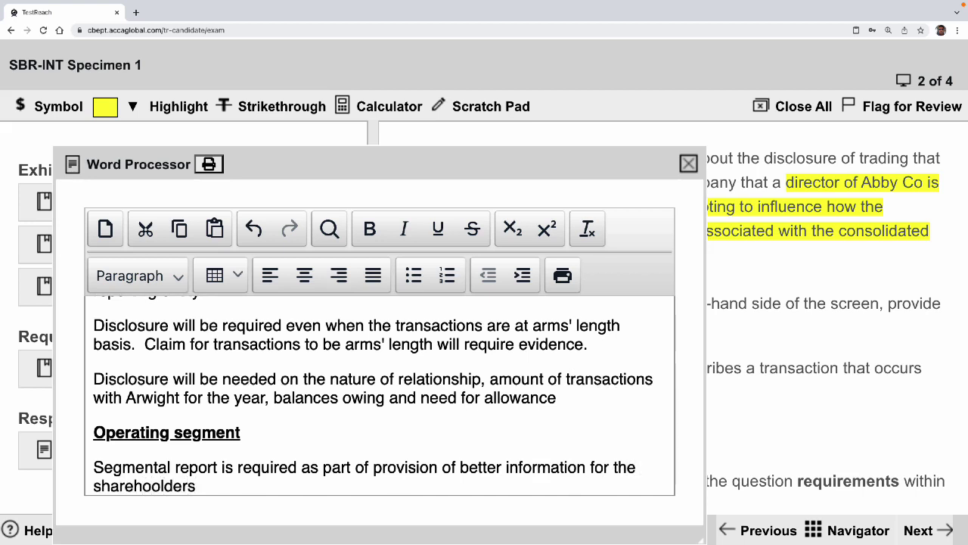
{"action": "key", "text": "BackSpace"}
{"action": "key", "text": "BackSpace"}
{"action": "key", "text": "BackSpace"}
{"action": "key", "text": "BackSpace"}
{"action": "key", "text": "BackSpace"}
{"action": "type", "text": "lders.  Disclosure"}
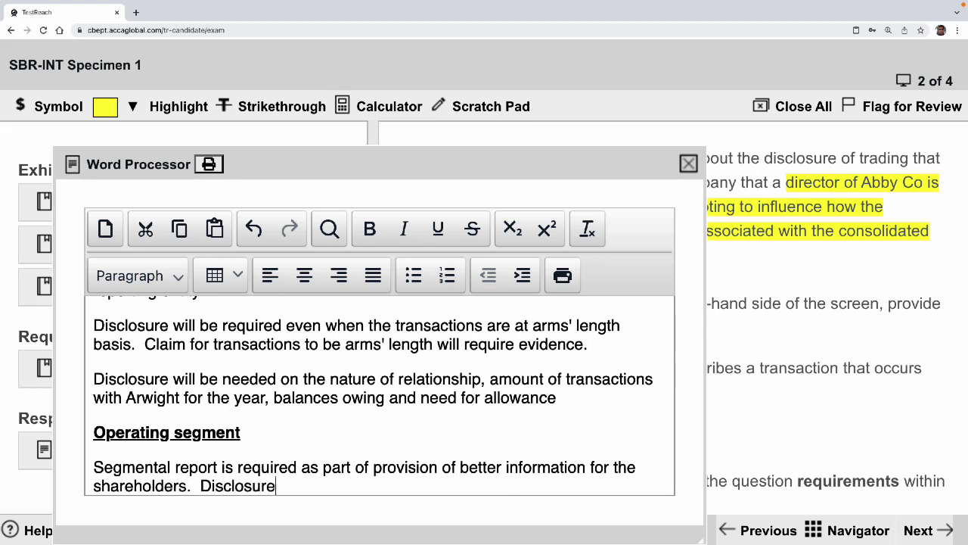
Continue the second segmental sentence after "Disclosure" with "should be sufficient to allow shareholders to be able to assess performance"
{"action": "type", "text": " should be su"}
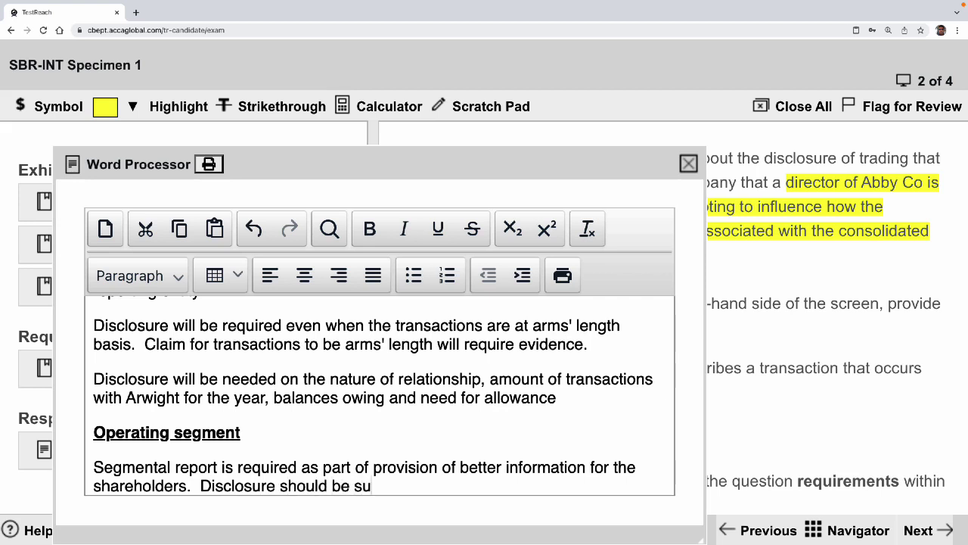
{"action": "type", "text": "fficiento a"}
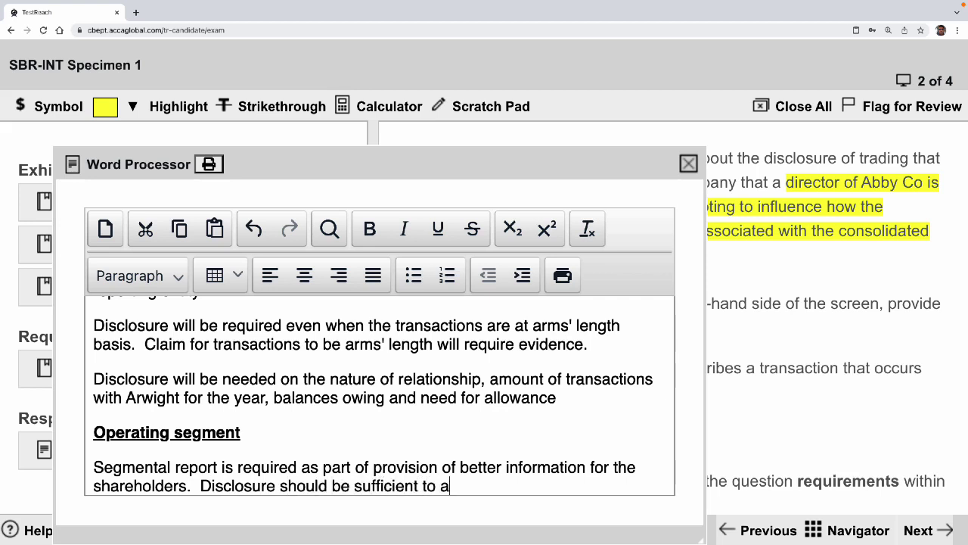
{"action": "type", "text": "llow shareholders to be a"}
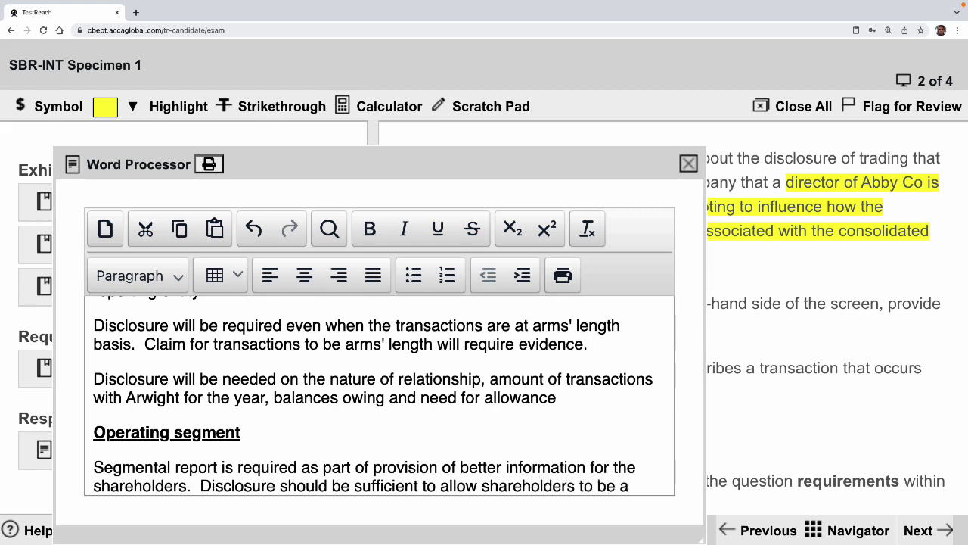
{"action": "type", "text": "ble to asse"}
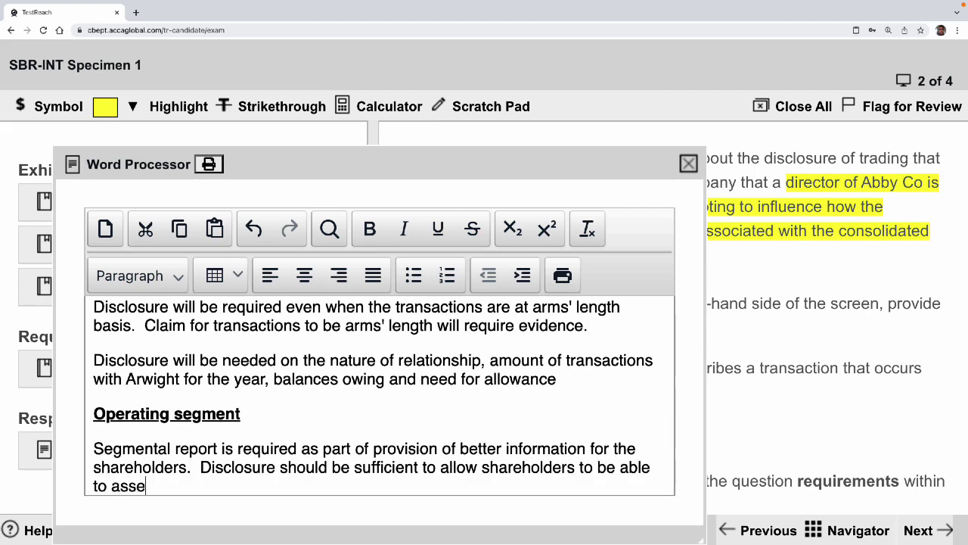
{"action": "type", "text": "ss pe"}
{"action": "type", "text": "rfom"}
{"action": "type", "text": "mance"}
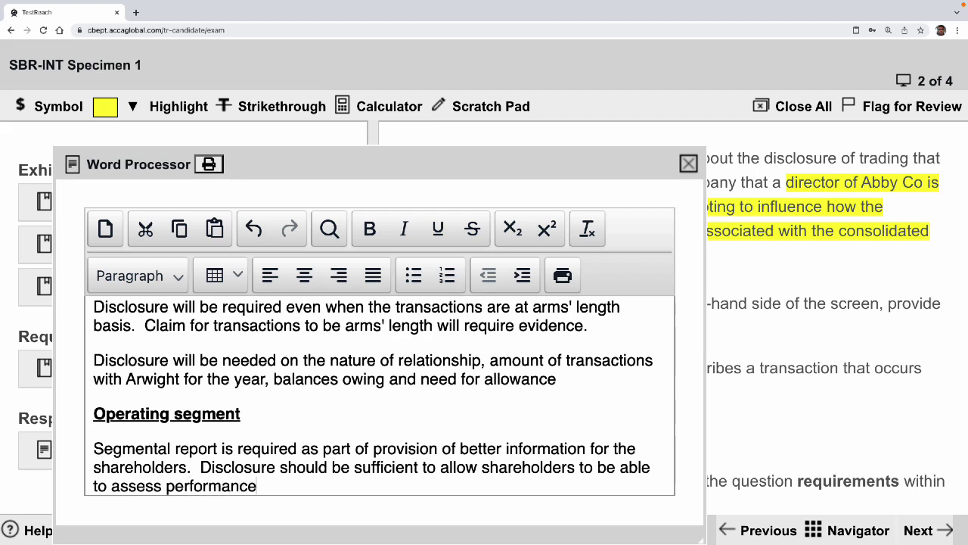
Add a new paragraph below reading "In this case the disclosure provided by Arwight appears to be insufficient"
{"action": "key", "text": "Return"}
{"action": "key", "text": "Return"}
{"action": "type", "text": "In this cas th"}
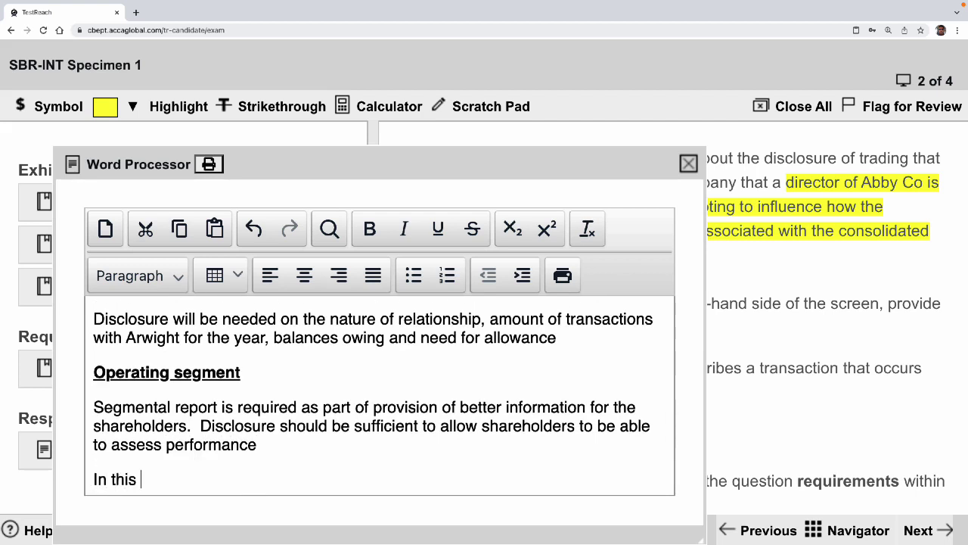
{"action": "key", "text": "BackSpace"}
{"action": "key", "text": "BackSpace"}
{"action": "key", "text": "BackSpace"}
{"action": "type", "text": "e the"}
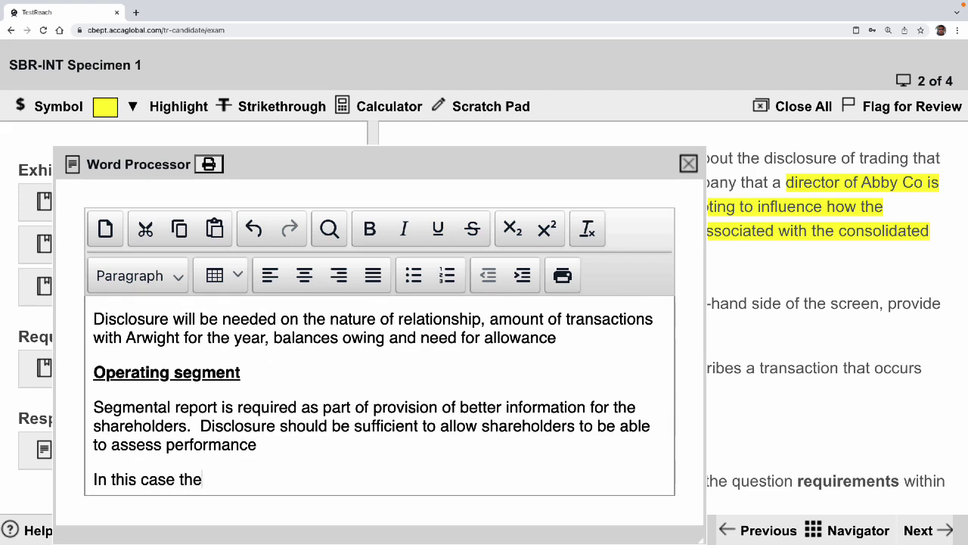
{"action": "type", "text": " disclosure provided by"}
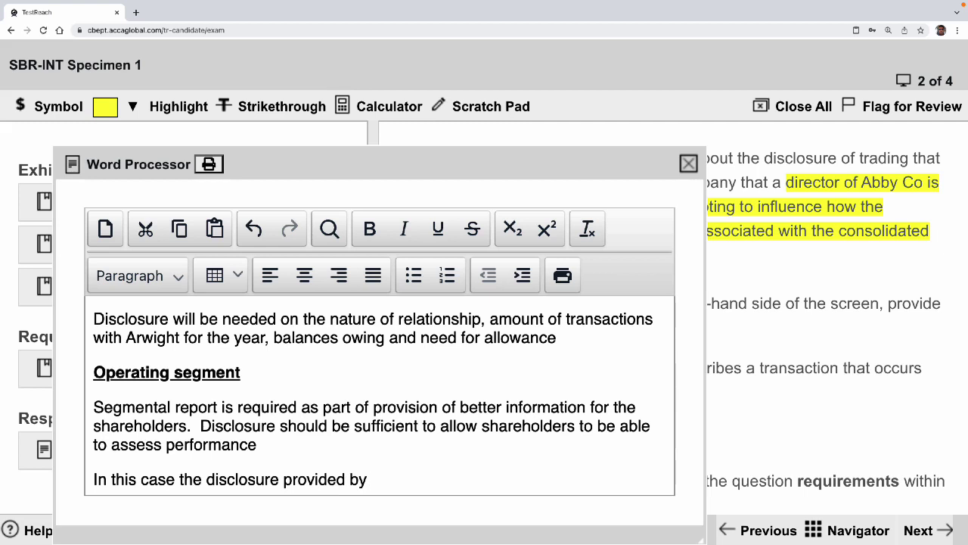
{"action": "type", "text": " Arwight appears to b"}
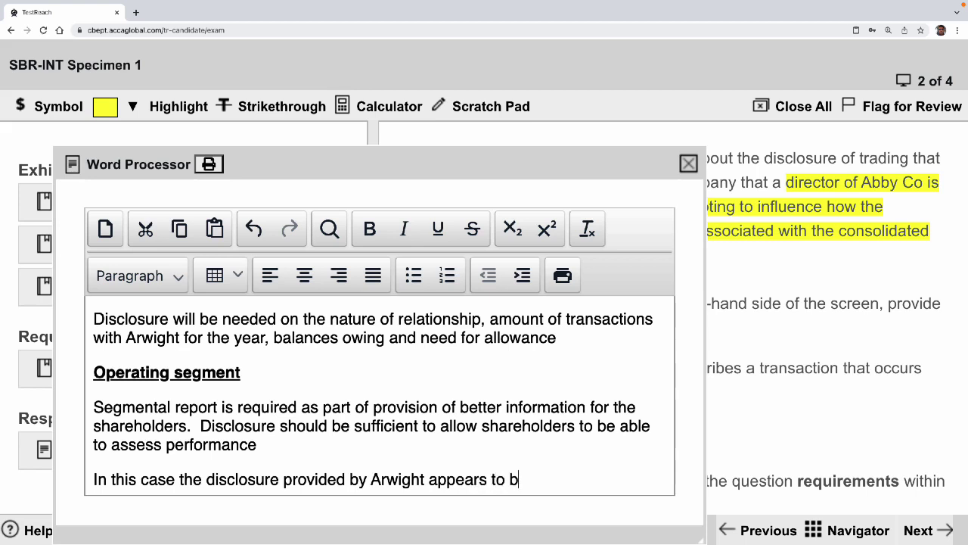
{"action": "type", "text": "e insufficient"}
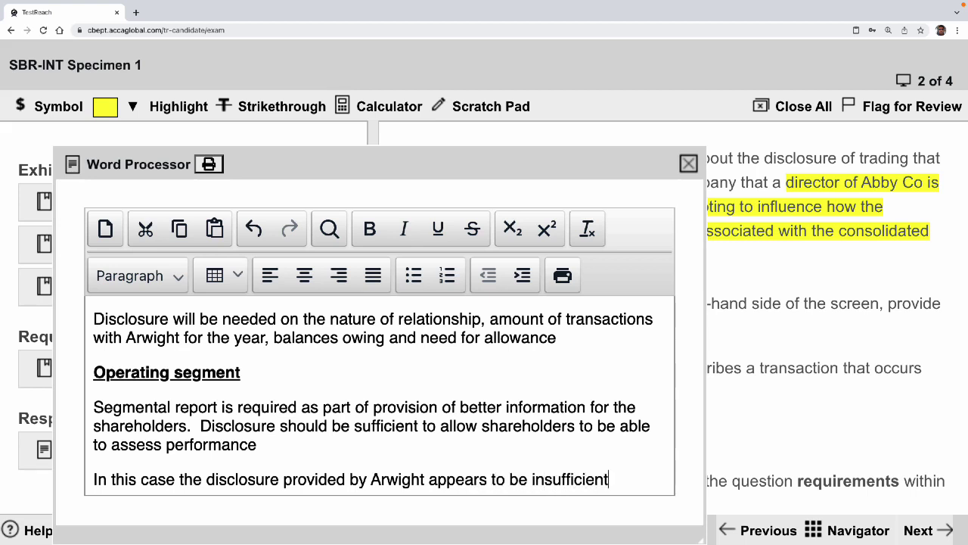
Extend the sentence about insufficient disclosure with "at total asset and liability."
{"action": "type", "text": " at total asset and l"}
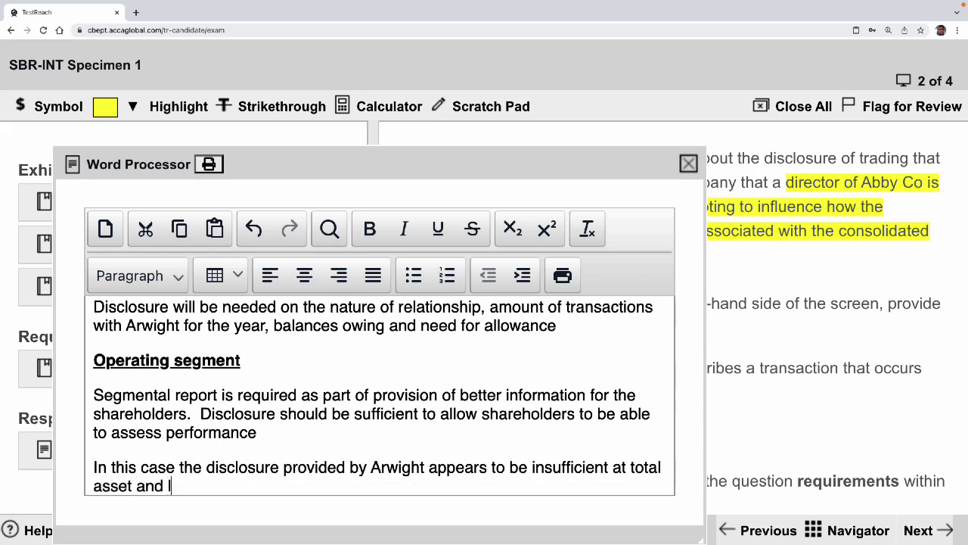
{"action": "type", "text": "oans"}
{"action": "key", "text": "BackSpace"}
{"action": "key", "text": "BackSpace"}
{"action": "key", "text": "BackSpace"}
{"action": "key", "text": "BackSpace"}
{"action": "type", "text": "iability"}
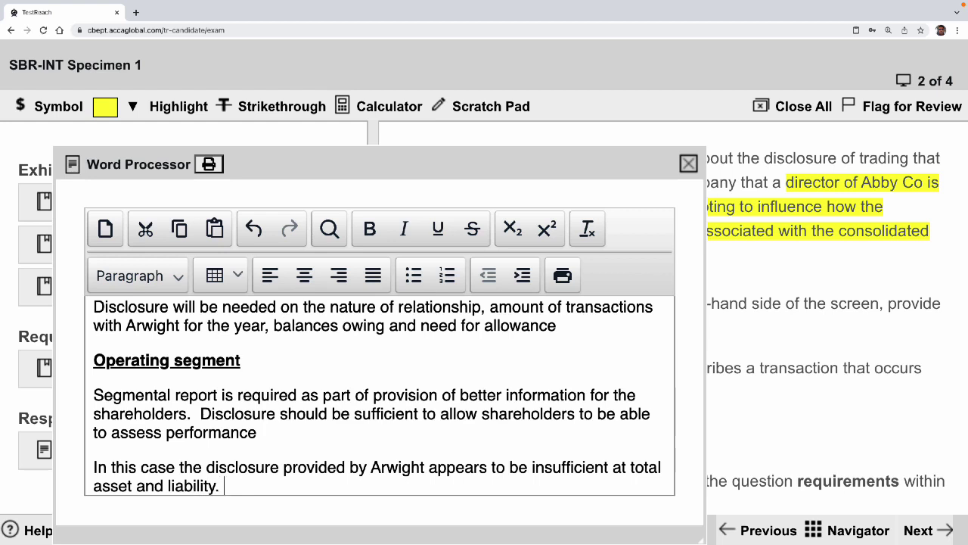
Add the sentence "Disclosure on revenue and profit will be required" after the one about insufficient disclosure
{"action": "type", "text": ".  Disclosu"}
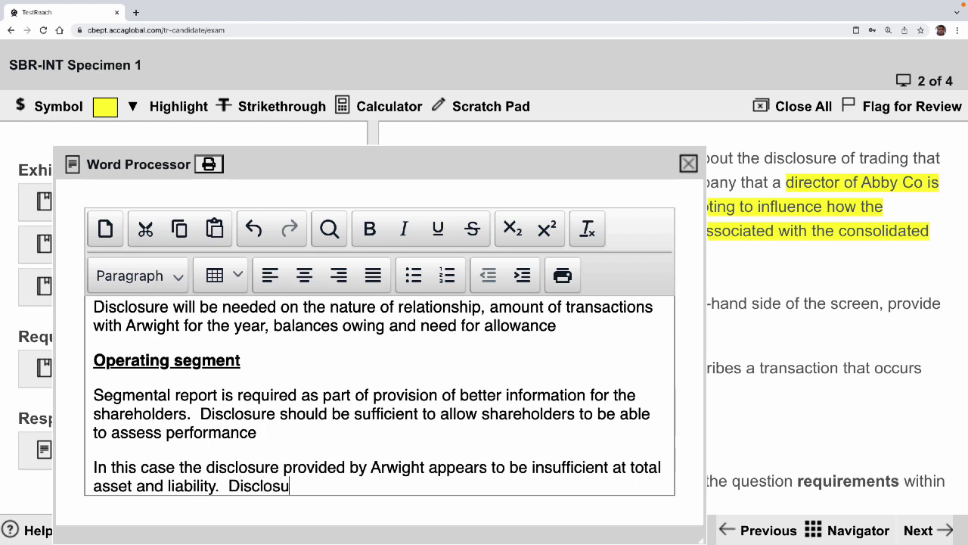
{"action": "type", "text": "re on revenue and "}
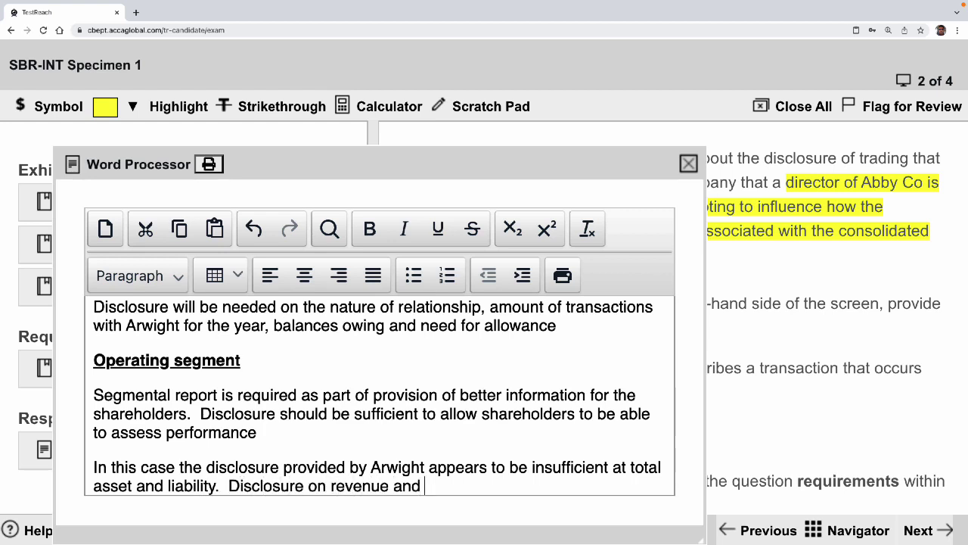
{"action": "type", "text": "profit will be "}
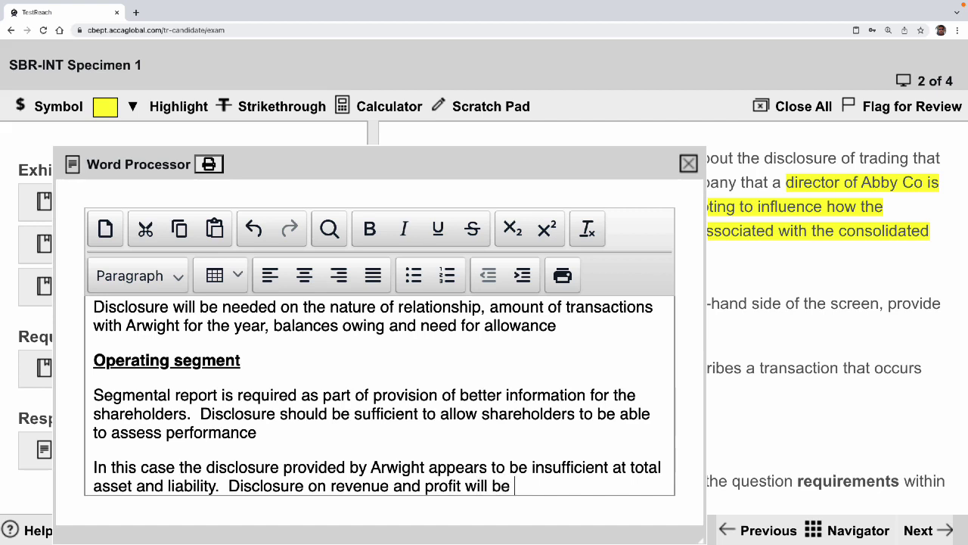
{"action": "type", "text": "required"}
Add the heading "Credit loss allowance" below the operating segment section and make it bold and underlined
{"action": "key", "text": "Return"}
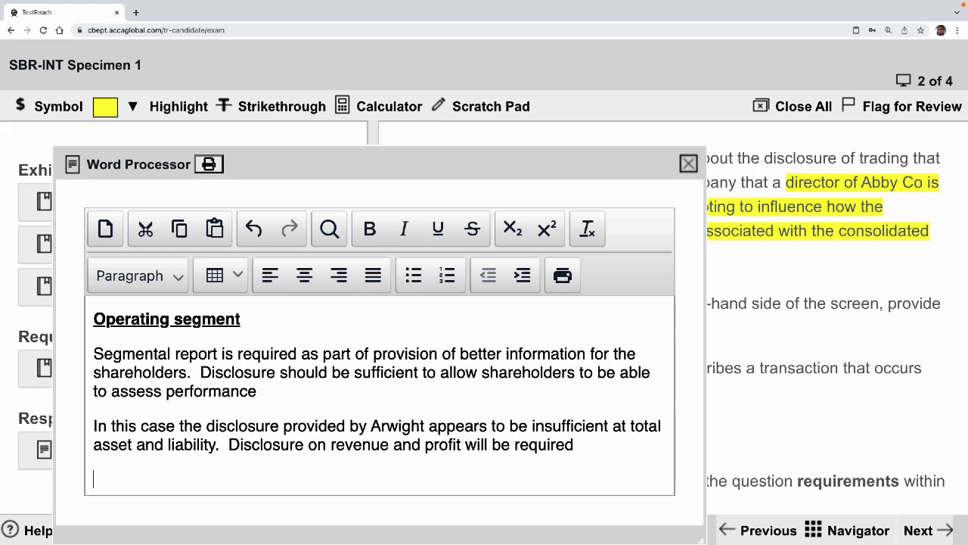
{"action": "type", "text": "ECL"}
{"action": "key", "text": "BackSpace"}
{"action": "key", "text": "BackSpace"}
{"action": "type", "text": "Credit low"}
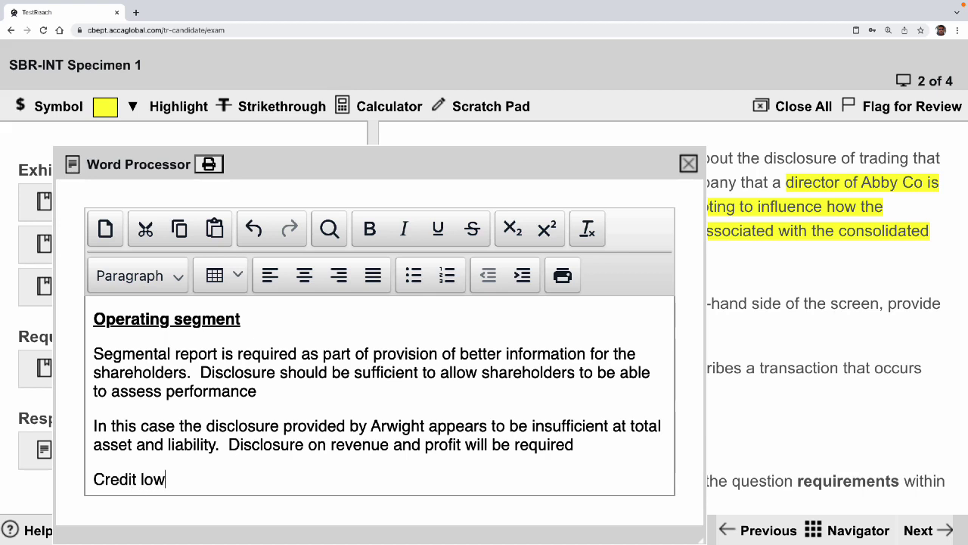
{"action": "key", "text": "BackSpace"}
{"action": "type", "text": "ss allowance"}
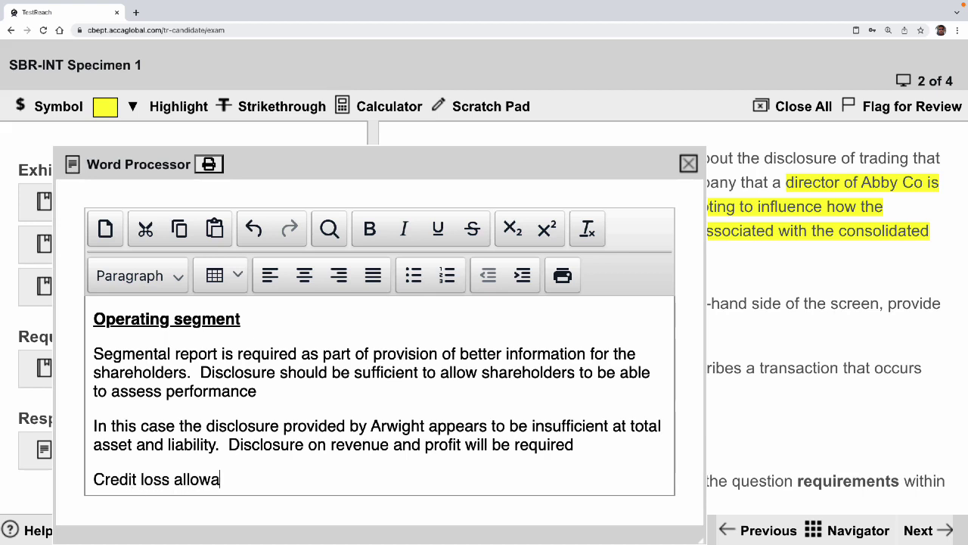
{"action": "key", "text": "Return"}
{"action": "key", "text": "Up"}
{"action": "key", "text": "shift+End"}
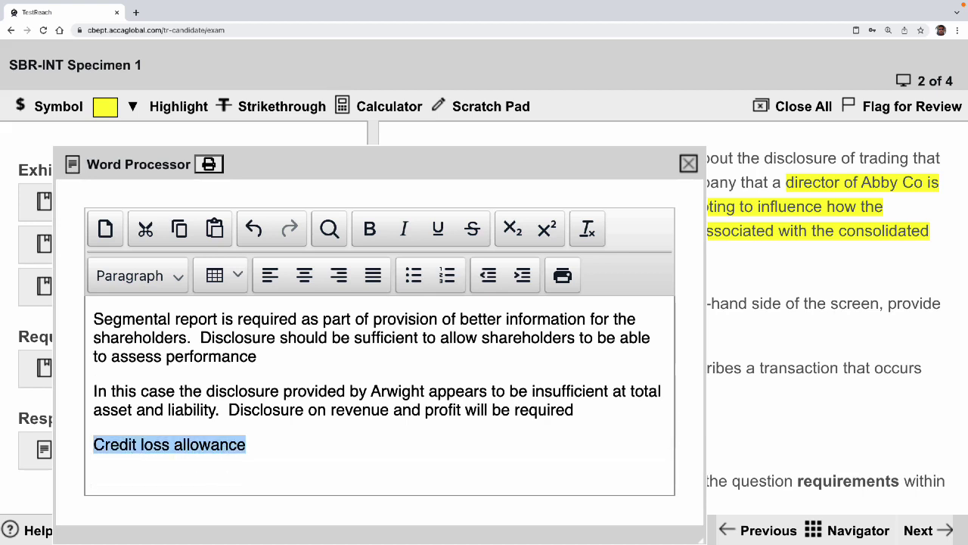
{"action": "key", "text": "ctrl+b"}
{"action": "key", "text": "ctrl+u"}
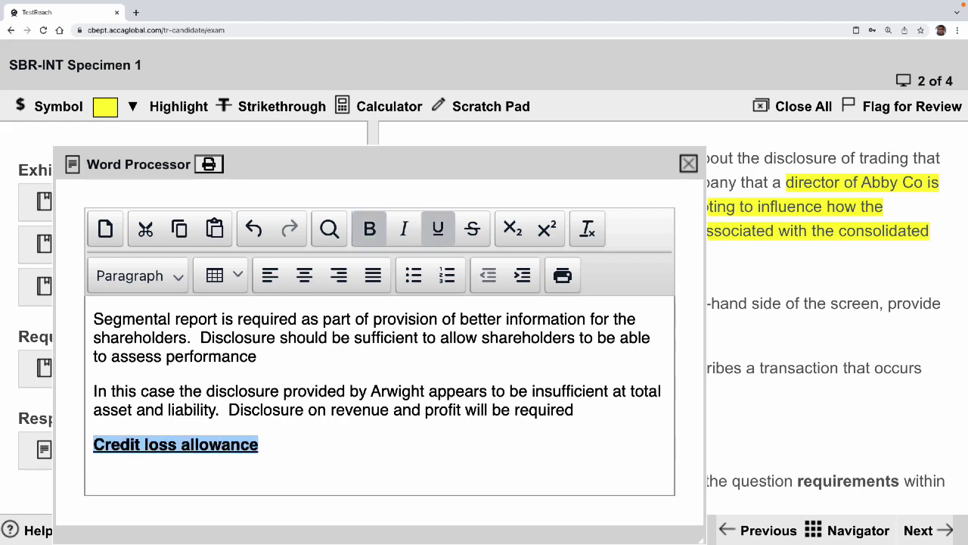
{"action": "left_click", "coordinate": [93, 477]}
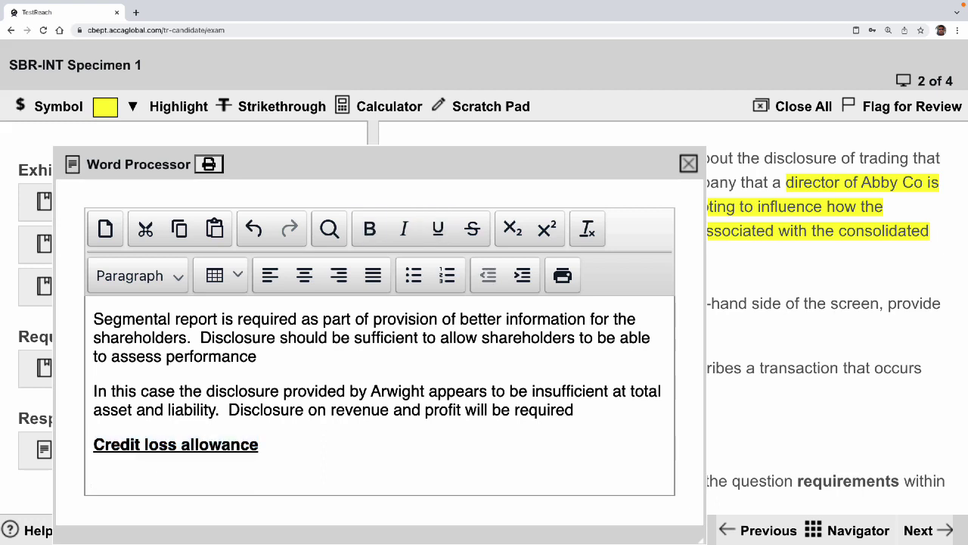
Write "A credit loss allowance should be given when there is clear evidence of impairment" under the new heading
{"action": "type", "text": "A credit l"}
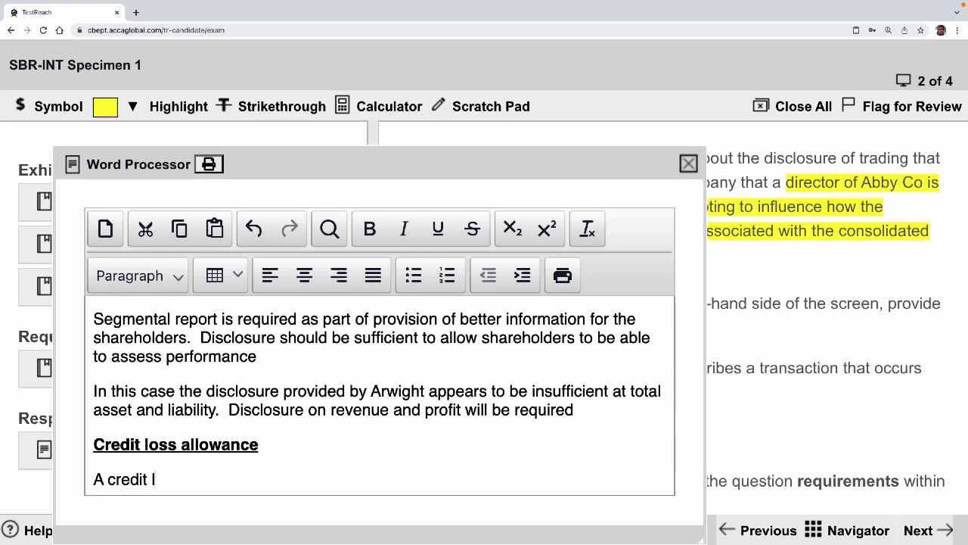
{"action": "type", "text": "oss allowan"}
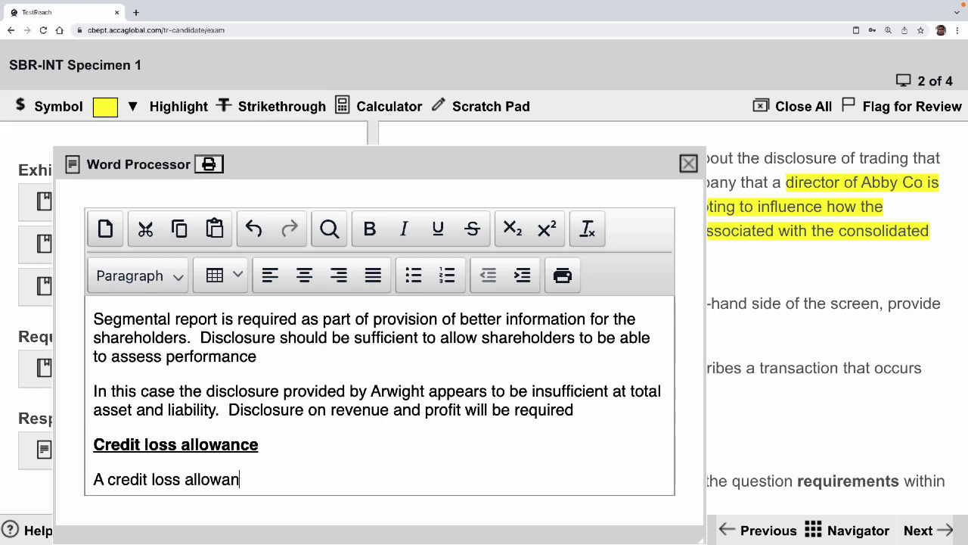
{"action": "type", "text": "ce should be"}
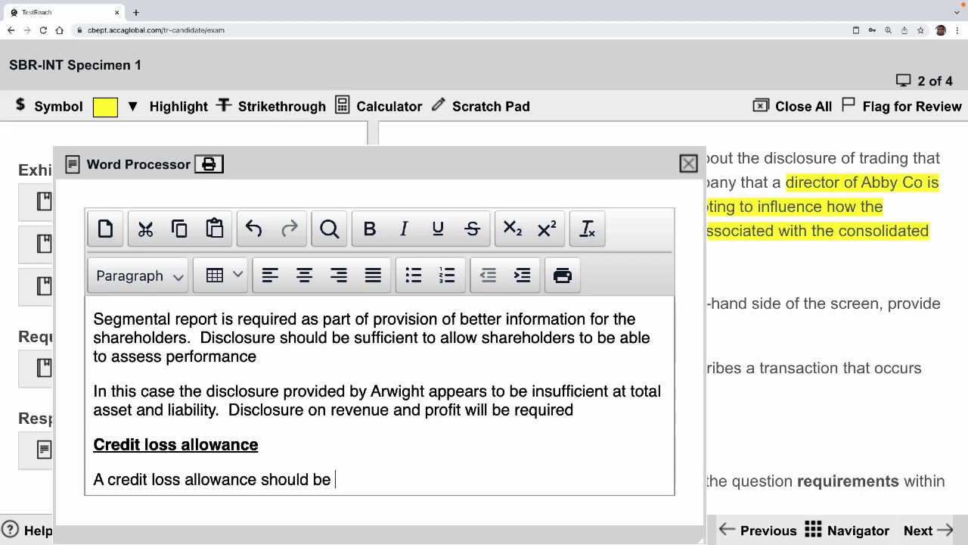
{"action": "type", "text": " given whe"}
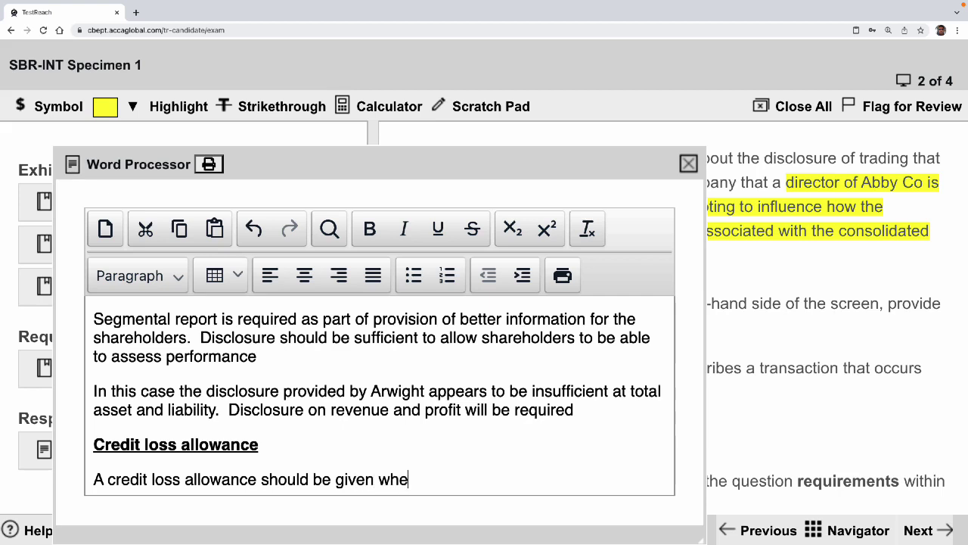
{"action": "type", "text": "n there is "}
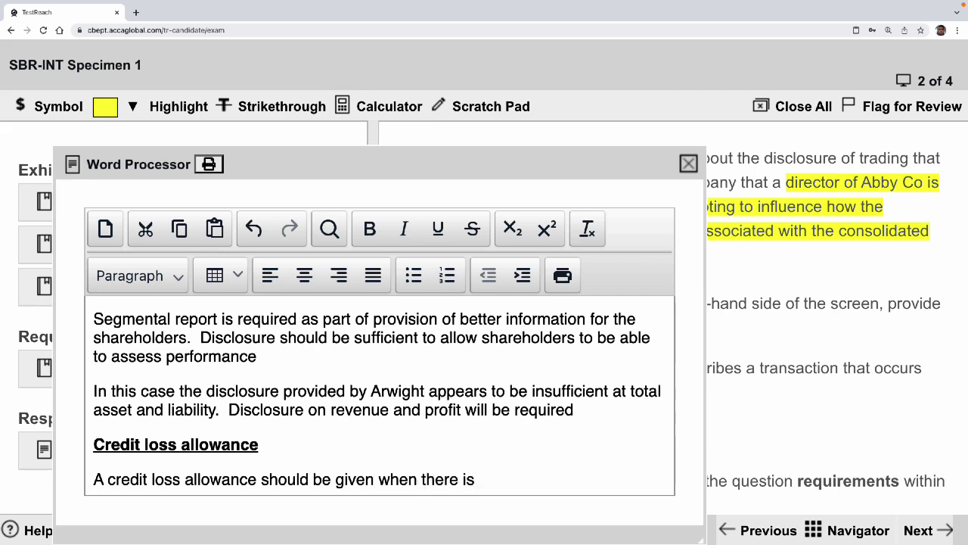
{"action": "type", "text": "clear evidence of "}
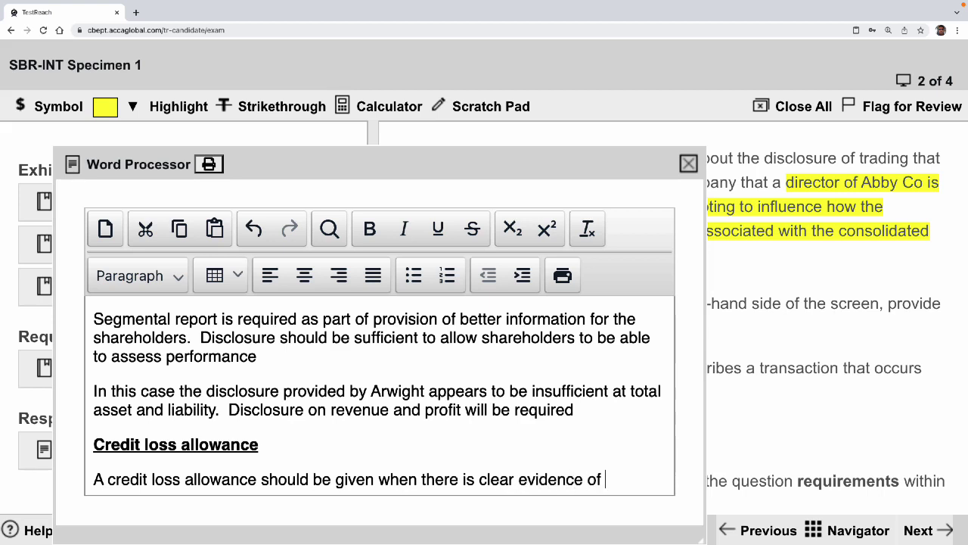
{"action": "type", "text": "impairment"}
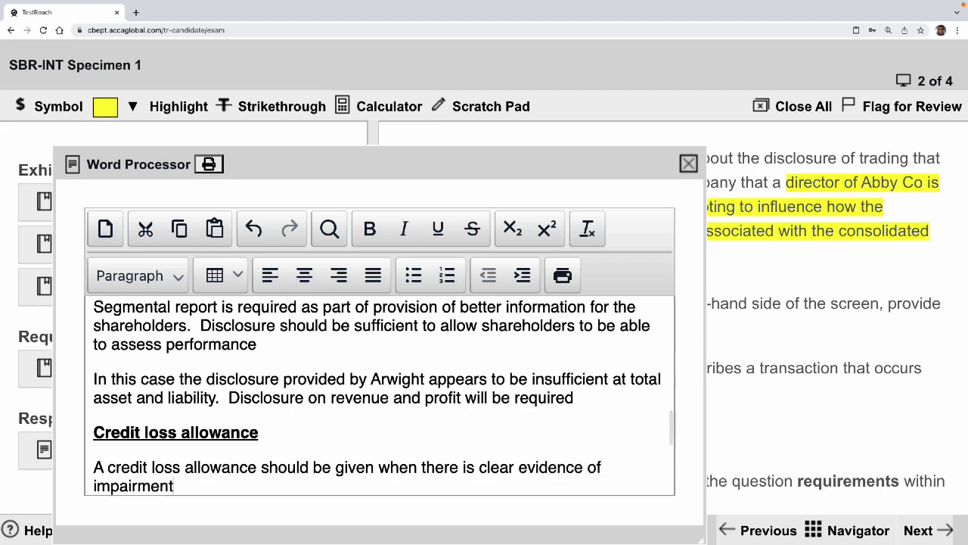
End the impairment sentence with a full stop and begin another with "Given that amount is material, this would warrant"
{"action": "type", "text": ".  Give"}
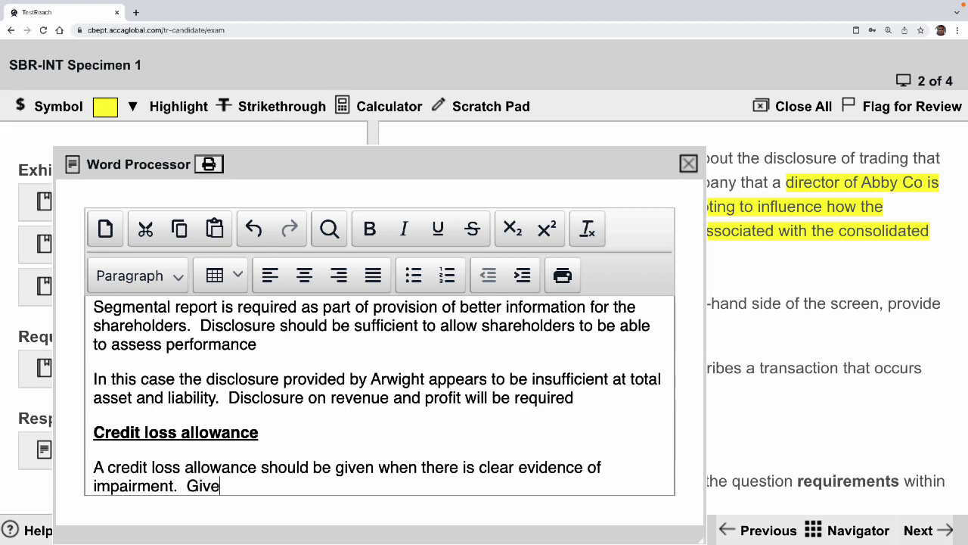
{"action": "type", "text": "n that amount is"}
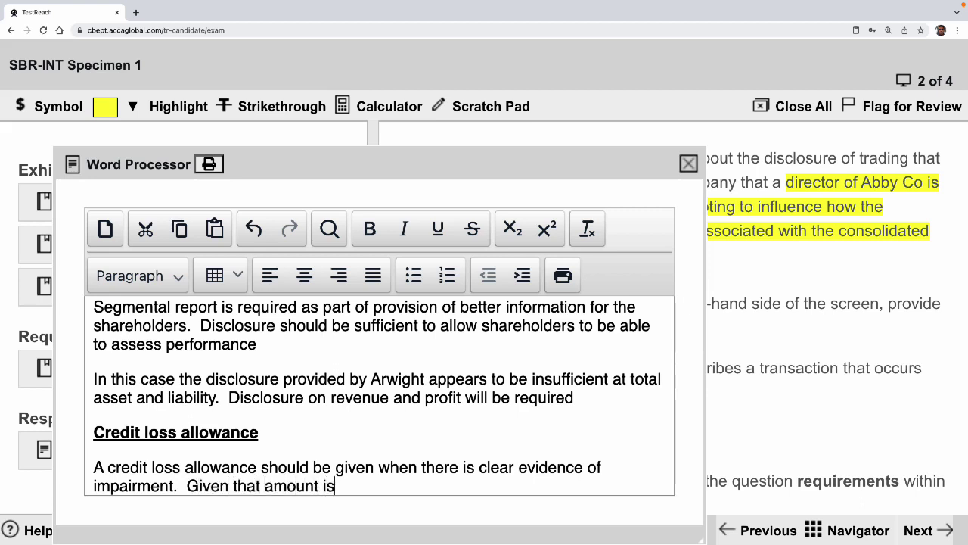
{"action": "type", "text": " material, t"}
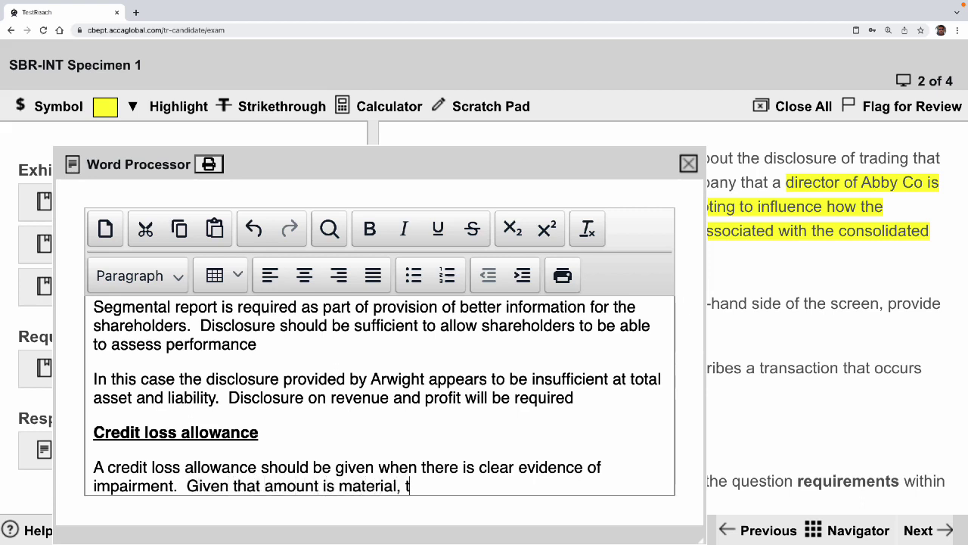
{"action": "type", "text": "his would "}
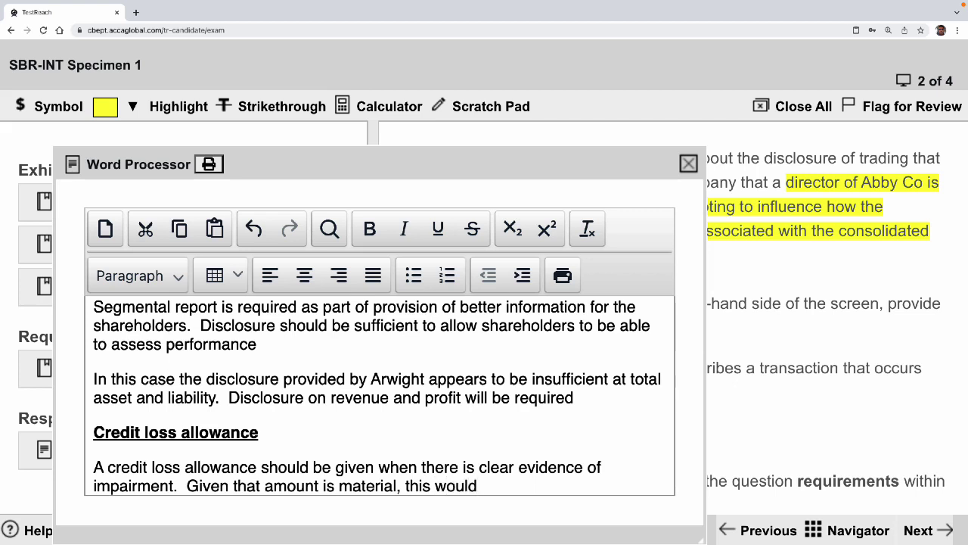
{"action": "type", "text": "warrant exceptiona"}
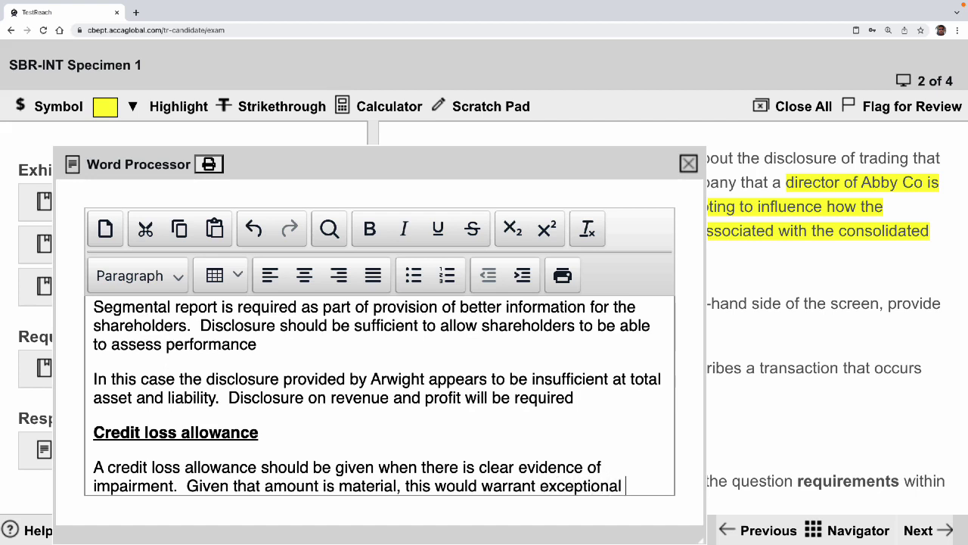
{"action": "type", "text": "l"}
{"action": "key", "text": "BackSpace"}
{"action": "key", "text": "BackSpace"}
{"action": "key", "text": "BackSpace"}
{"action": "key", "text": "BackSpace"}
{"action": "key", "text": "BackSpace"}
{"action": "key", "text": "BackSpace"}
{"action": "key", "text": "BackSpace"}
{"action": "key", "text": "BackSpace"}
{"action": "key", "text": "BackSpace"}
{"action": "key", "text": "BackSpace"}
{"action": "key", "text": "BackSpace"}
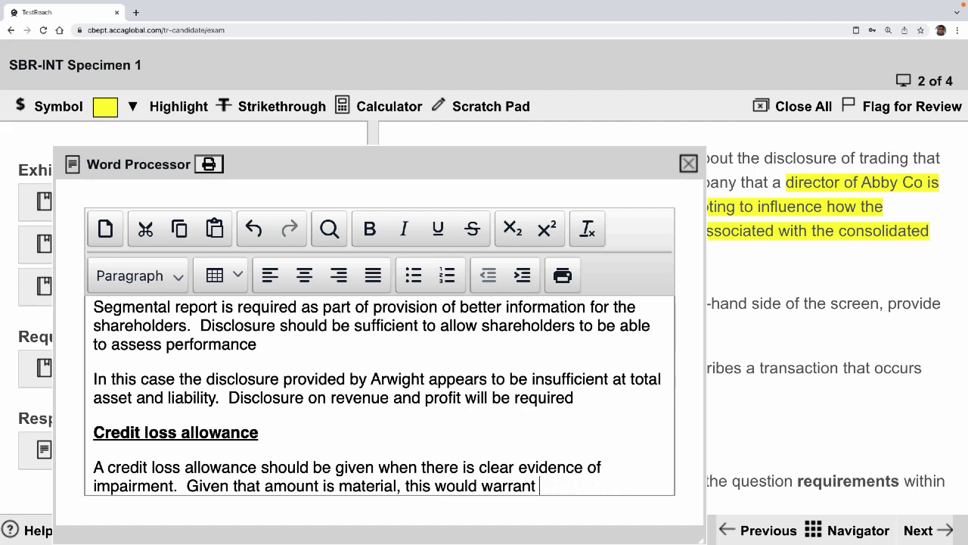
Complete the materiality sentence with "single line disclosure in P/L."
{"action": "type", "text": "single lin"}
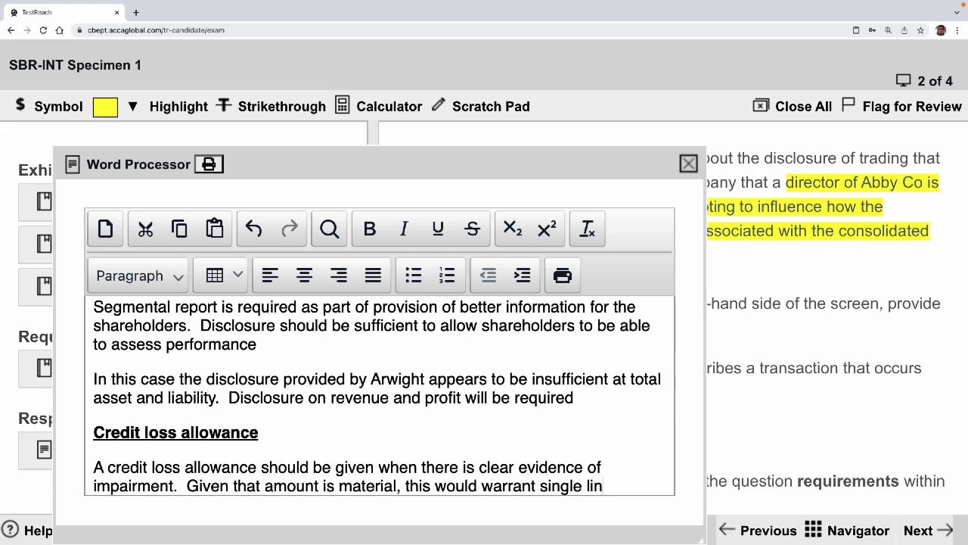
{"action": "type", "text": "e disclosure in "}
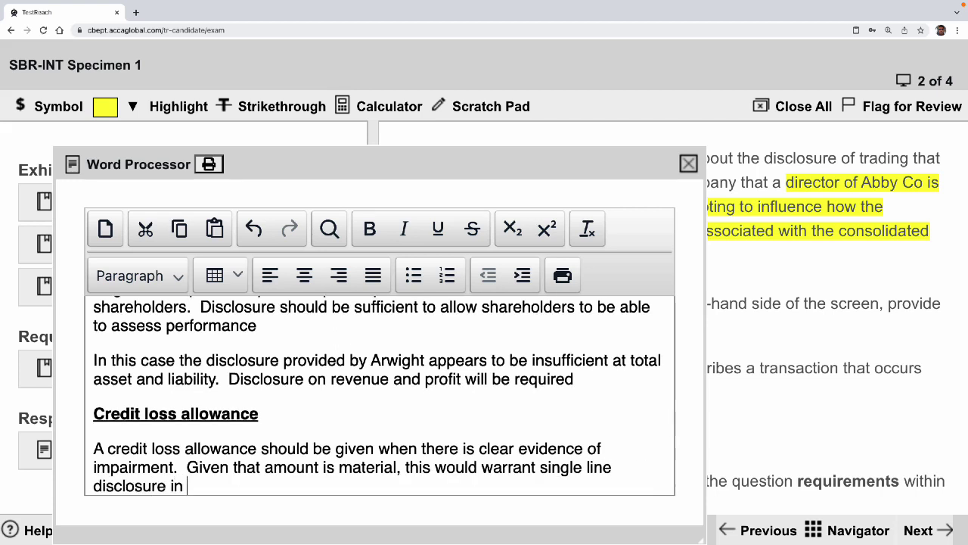
{"action": "type", "text": "P/L"}
{"action": "type", "text": "."}
Start a new paragraph under the credit loss allowance section with "It is"
{"action": "key", "text": "Return"}
{"action": "type", "text": "It is "}
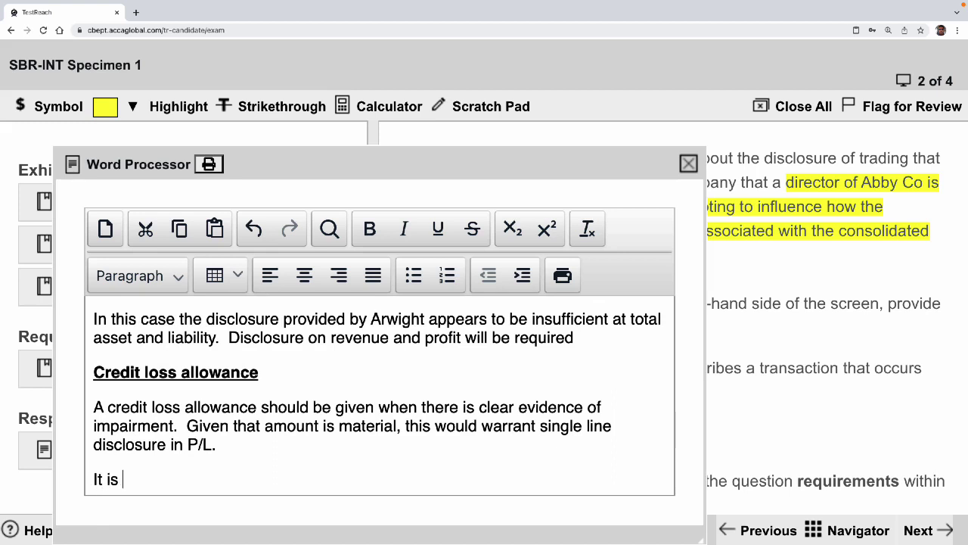
Continue the unfinished sentence under "Credit loss allowance" with "also critical in terms of shareholders understanding the"
{"action": "type", "text": "also cri"}
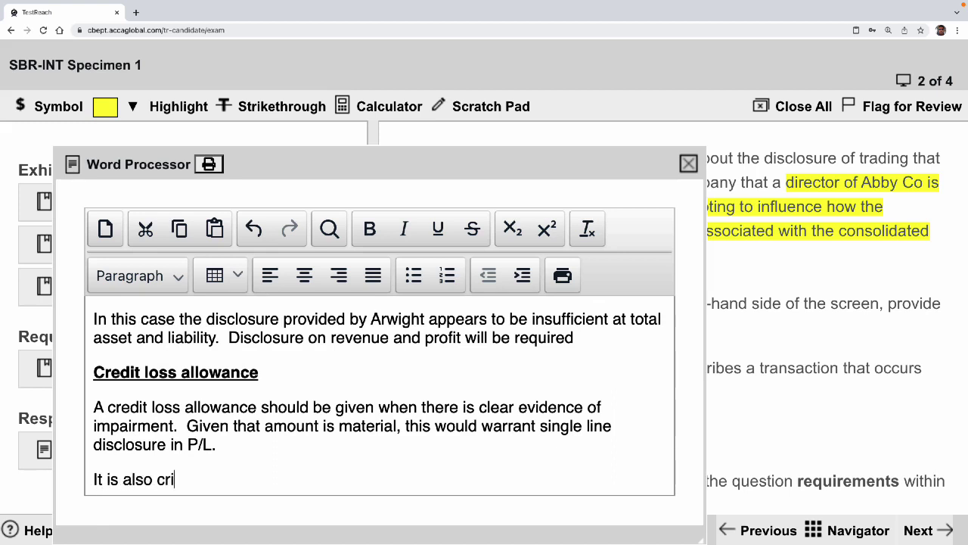
{"action": "type", "text": "gic"}
{"action": "key", "text": "BackSpace"}
{"action": "key", "text": "BackSpace"}
{"action": "key", "text": "BackSpace"}
{"action": "type", "text": "itical in terms of "}
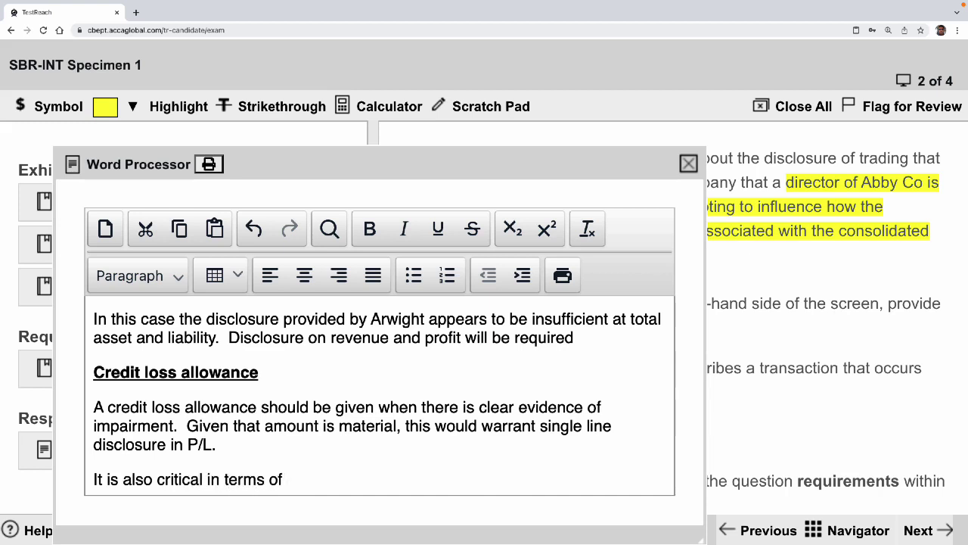
{"action": "type", "text": "shareholde"}
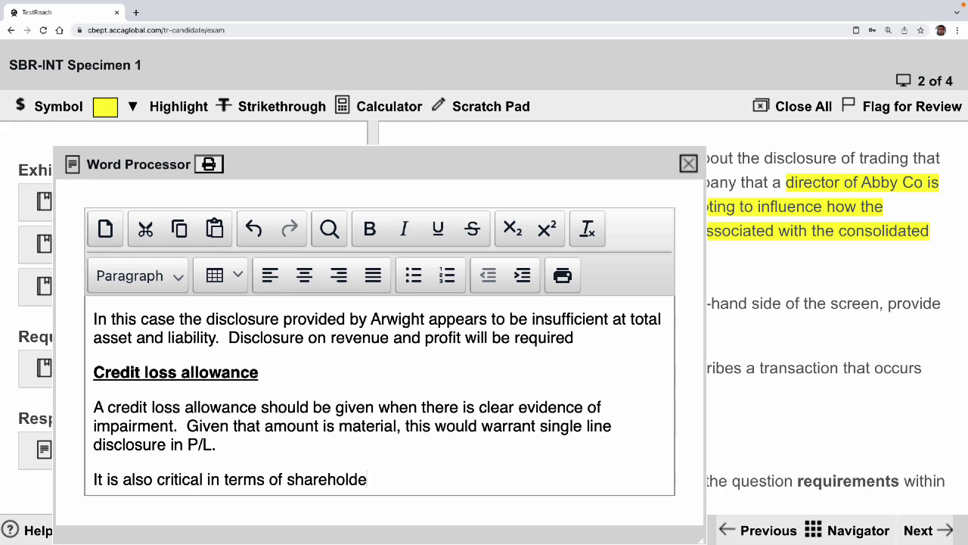
{"action": "type", "text": "rs underdst"}
{"action": "key", "text": "BackSpace"}
{"action": "key", "text": "BackSpace"}
{"action": "key", "text": "BackSpace"}
{"action": "type", "text": "standing the "}
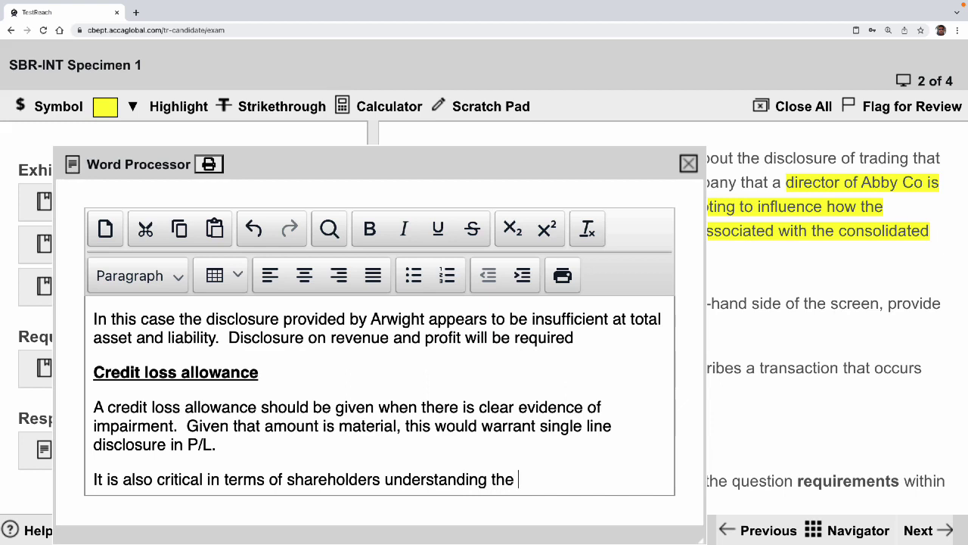
Finish the credit loss allowance sentence with "risk exposure." and start a new paragraph
{"action": "type", "text": "risk expisure"}
{"action": "key", "text": "Return"}
{"action": "key", "text": "BackSpace"}
{"action": "key", "text": "BackSpace"}
{"action": "key", "text": "BackSpace"}
{"action": "key", "text": "BackSpace"}
{"action": "key", "text": "BackSpace"}
{"action": "key", "text": "BackSpace"}
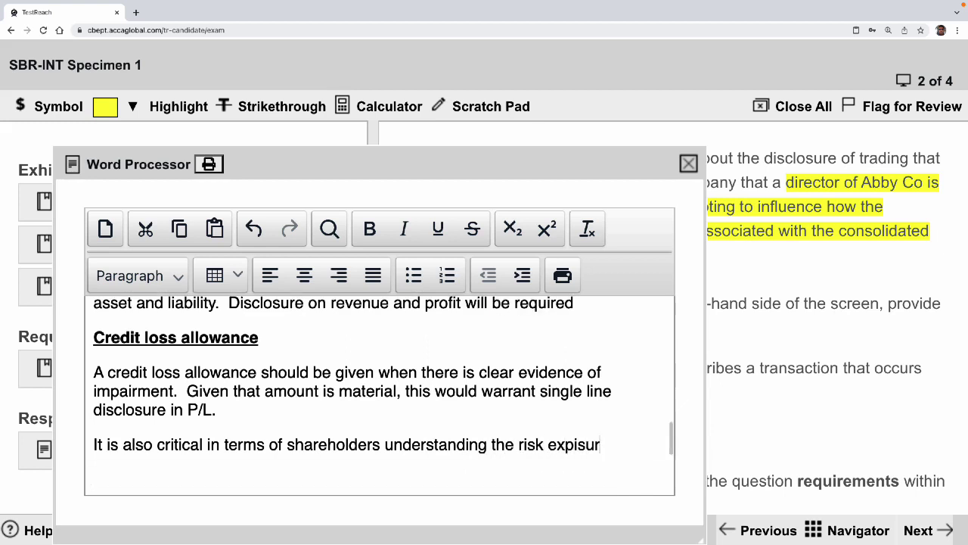
{"action": "type", "text": "osure"}
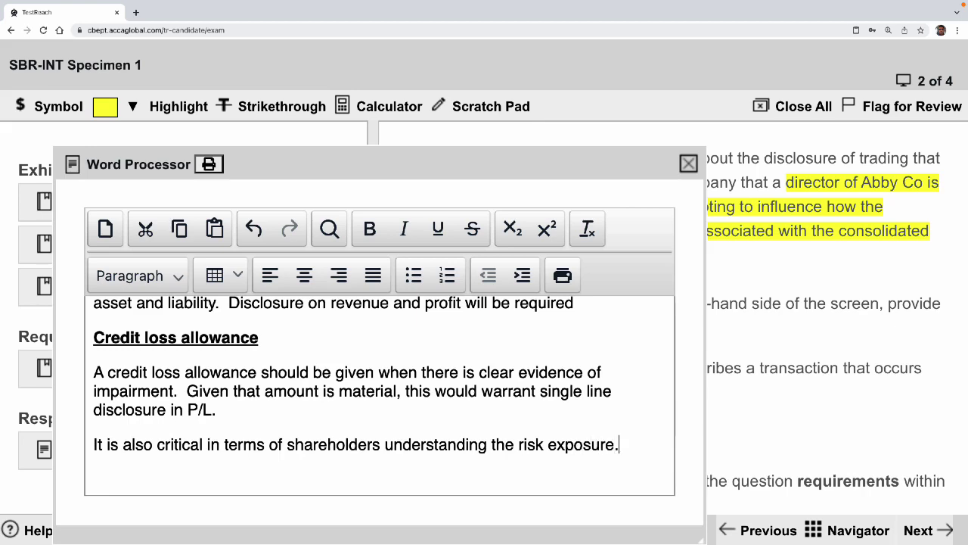
{"action": "type", "text": "."}
{"action": "key", "text": "Return"}
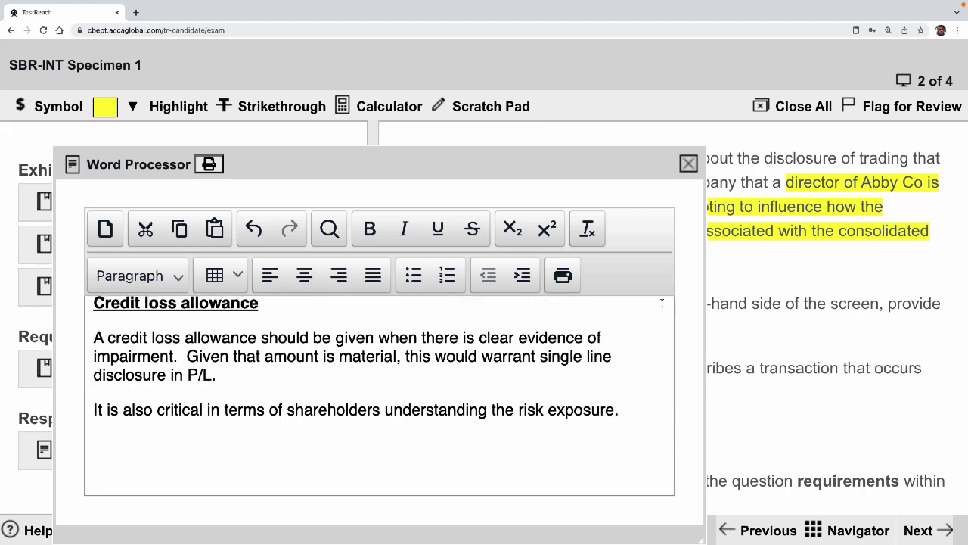
Review the related party and operating segment answers, and move the Word Processor window clear of the exhibits list
{"action": "scroll", "coordinate": [497, 311], "scroll_direction": "up", "scroll_amount": 15}
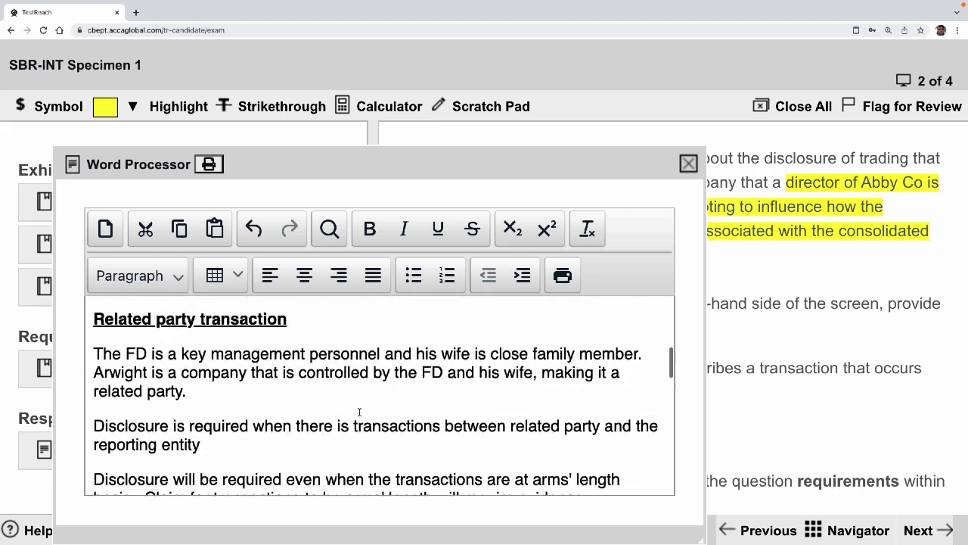
{"action": "scroll", "coordinate": [360, 411], "scroll_direction": "down", "scroll_amount": 5}
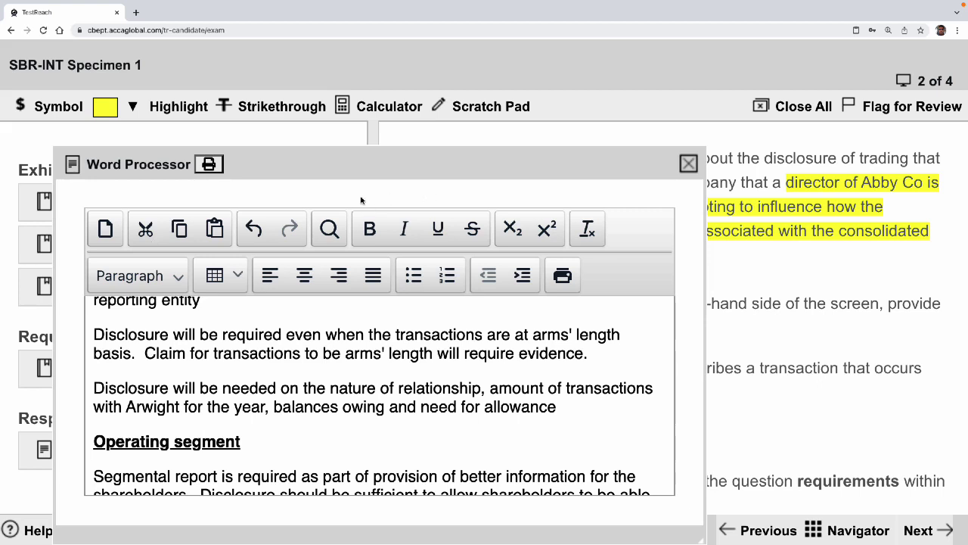
{"action": "scroll", "coordinate": [385, 331], "scroll_direction": "down", "scroll_amount": 3}
{"action": "left_click_drag", "start_coordinate": [439, 160], "coordinate": [676, 118]}
Add the line "FD understanding of accounting" beneath "Ethical issues from the scenario" in part b)
{"action": "scroll", "coordinate": [509, 322], "scroll_direction": "down", "scroll_amount": 5}
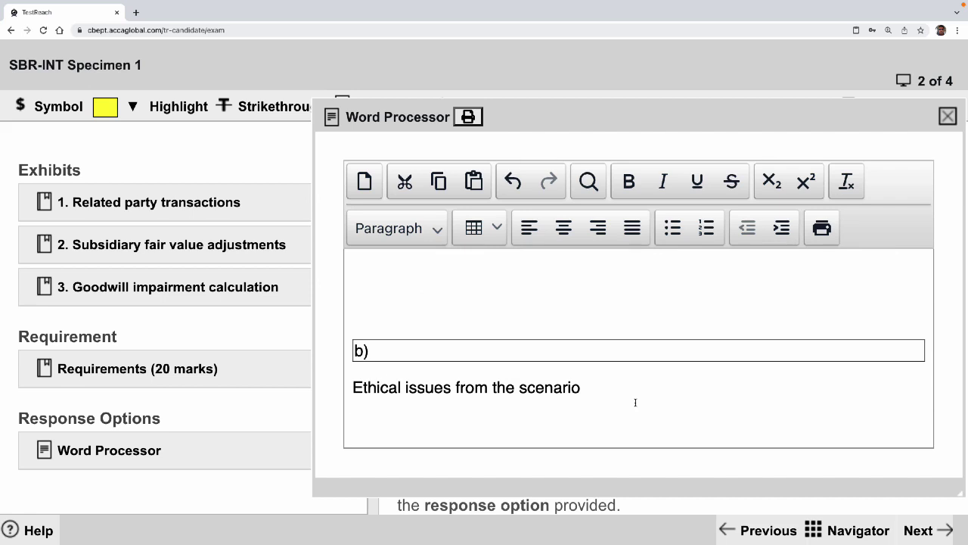
{"action": "type", "text": "FD underdtandi"}
{"action": "key", "text": "BackSpace"}
{"action": "key", "text": "BackSpace"}
{"action": "key", "text": "BackSpace"}
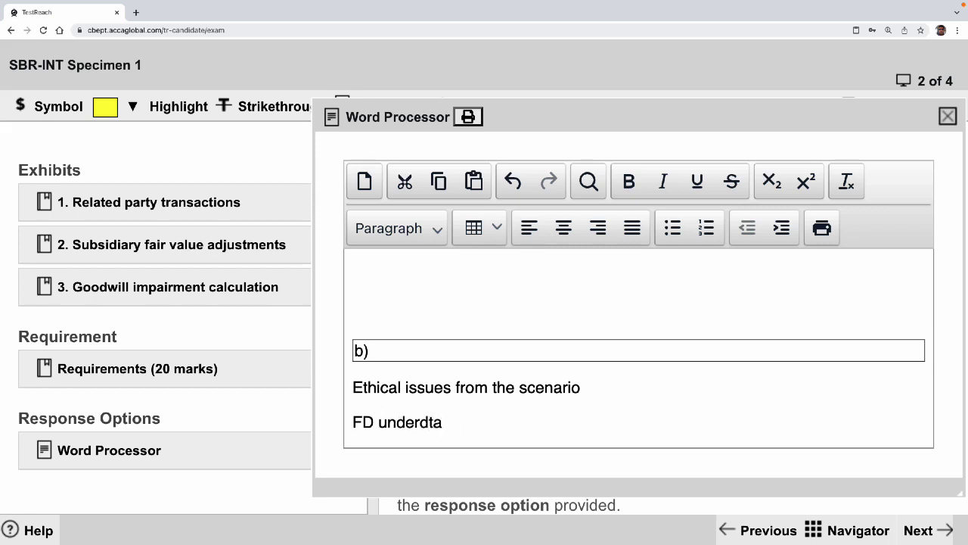
{"action": "key", "text": "BackSpace"}
{"action": "key", "text": "BackSpace"}
{"action": "key", "text": "BackSpace"}
{"action": "type", "text": "standing "}
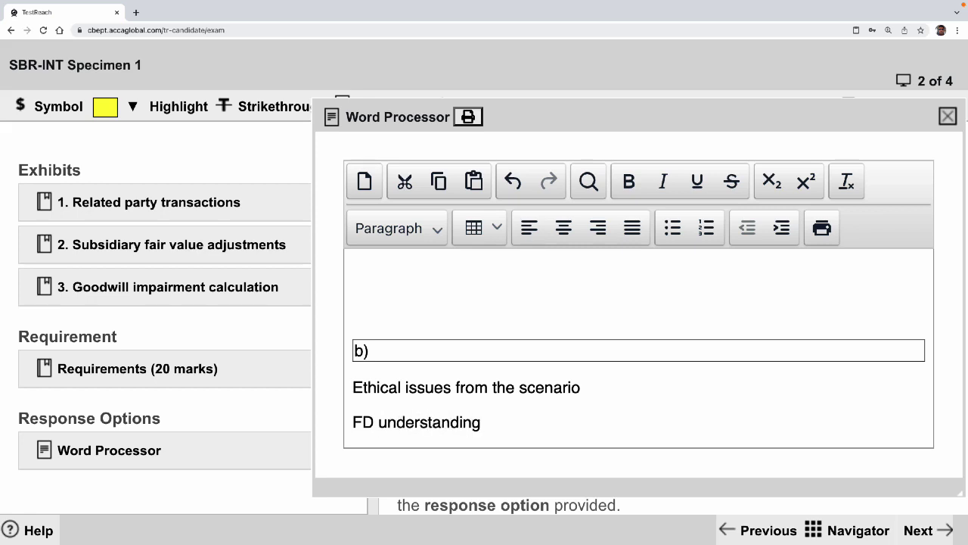
{"action": "type", "text": "of accounting"}
{"action": "key", "text": "Return"}
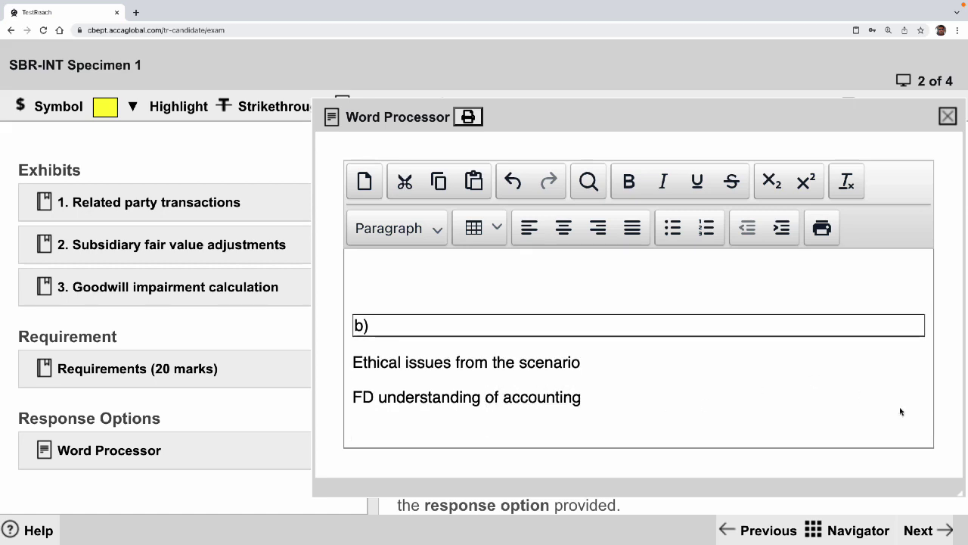
Format the line "FD understanding of accounting" as a bold, underlined heading
{"action": "key", "text": "shift+Up"}
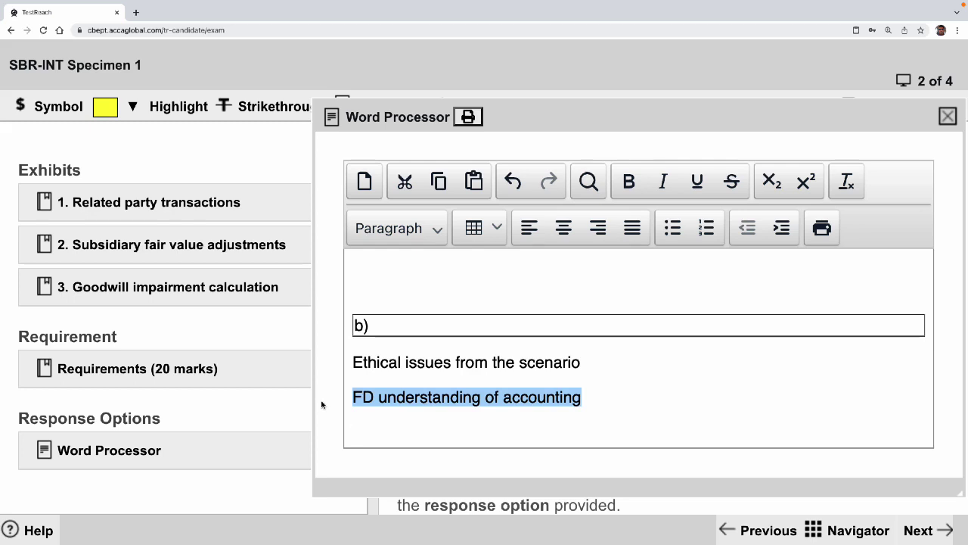
{"action": "key", "text": "ctrl+b"}
{"action": "key", "text": "ctrl+u"}
{"action": "key", "text": "Down"}
Begin the paragraph beneath the heading with "The FD view of accounting for segmental report implies"
{"action": "type", "text": "T"}
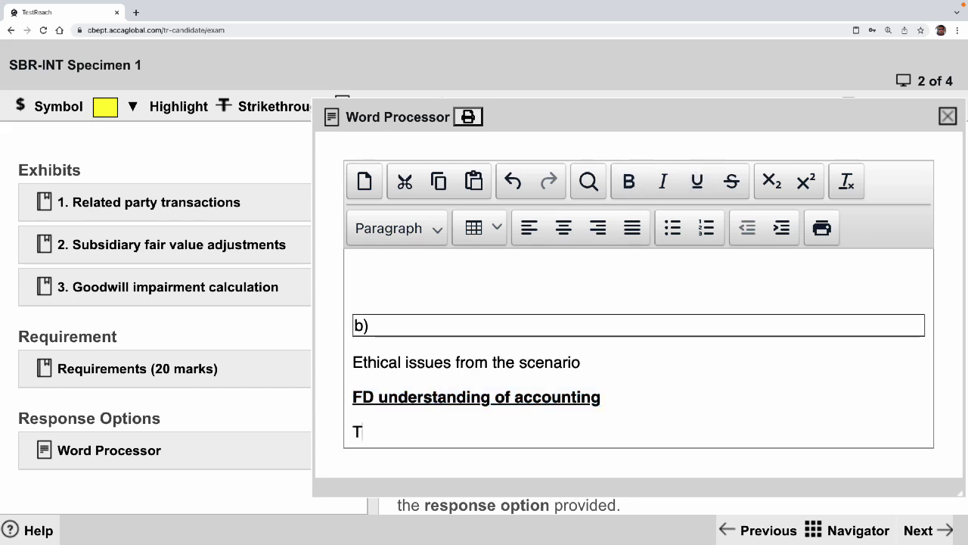
{"action": "type", "text": "he FD view"}
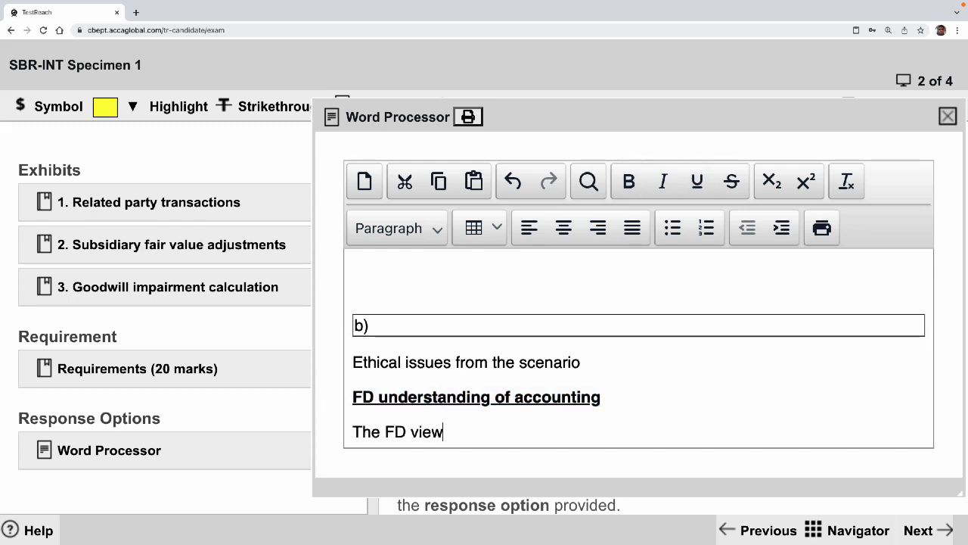
{"action": "type", "text": " of account"}
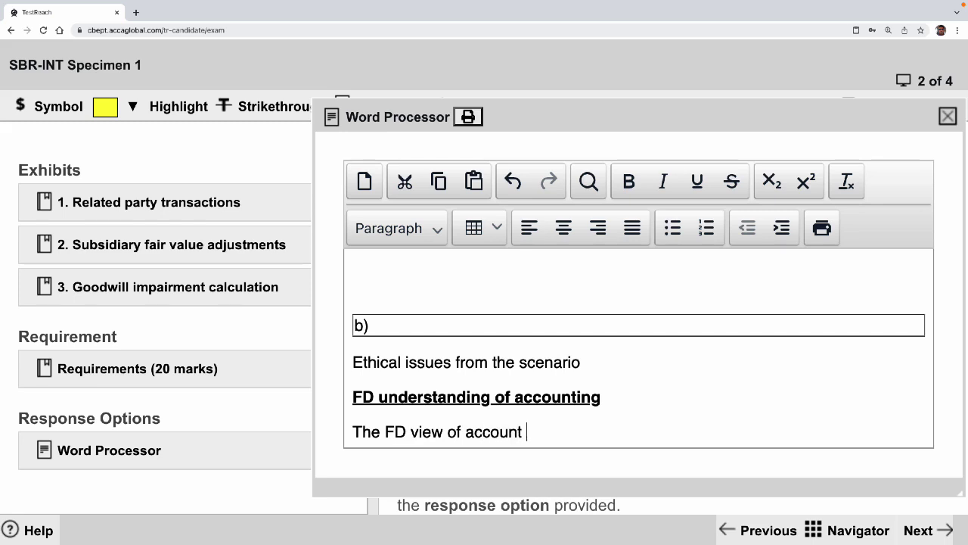
{"action": "type", "text": "ing for segmental repor"}
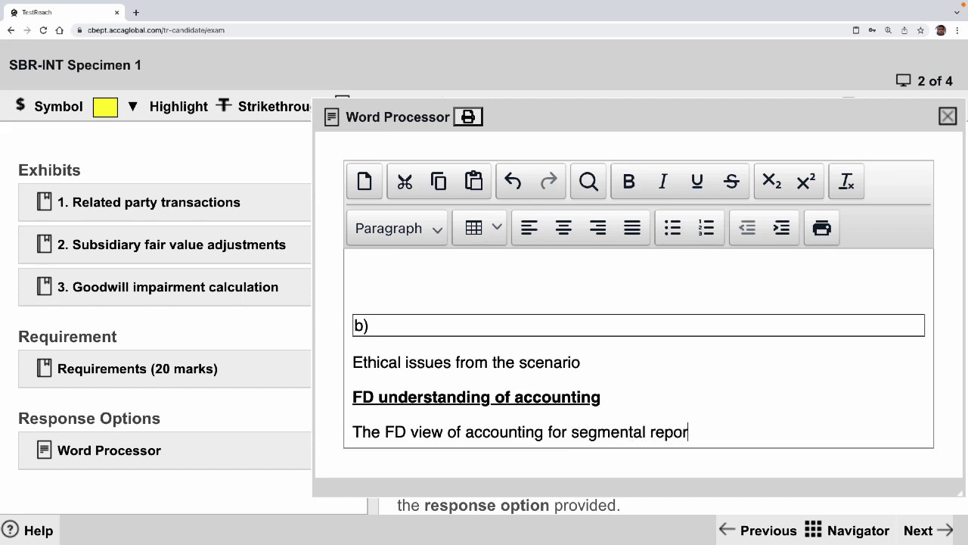
{"action": "type", "text": "t implies "}
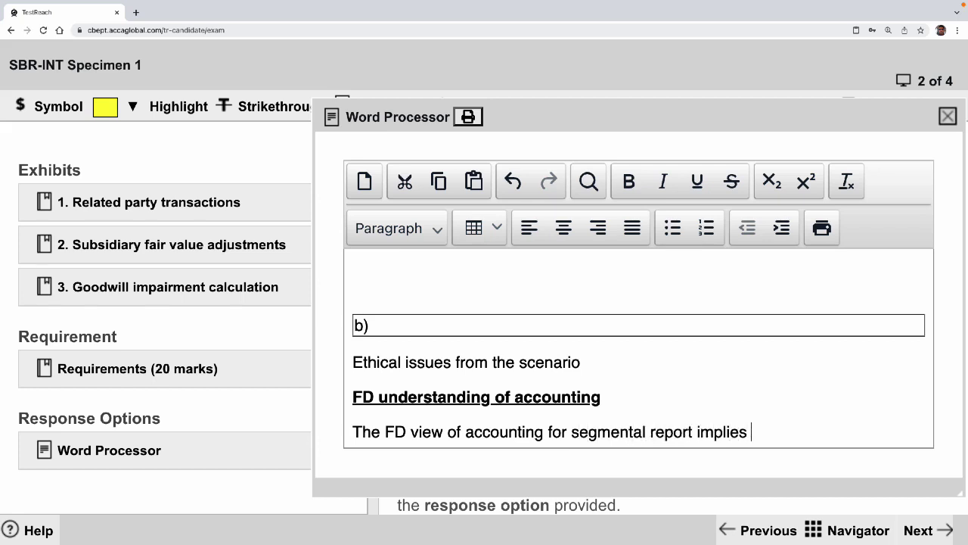
Complete the paragraph with "a weak understanding of the reasoning for the disclosure. This indicates a lack of competence"
{"action": "type", "text": "a weak underd"}
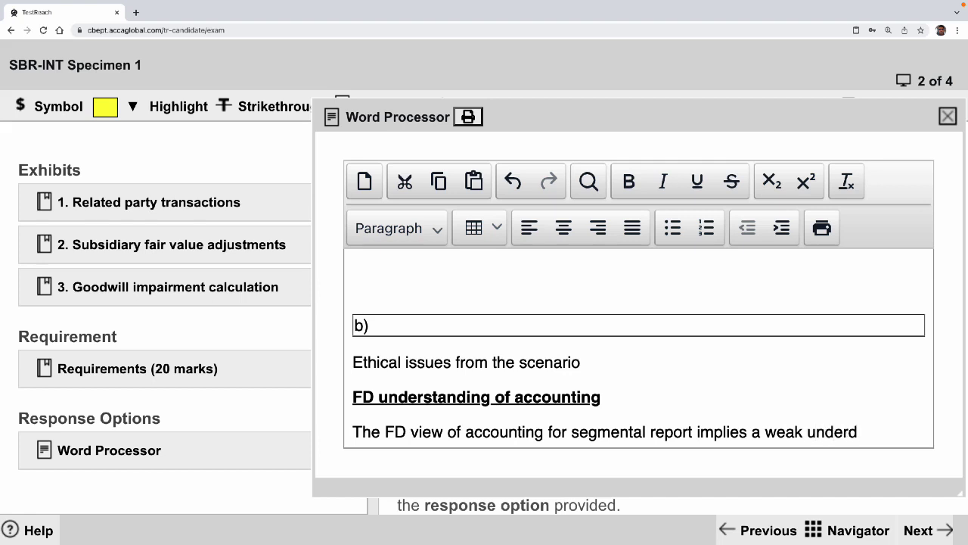
{"action": "key", "text": "BackSpace"}
{"action": "type", "text": "standing of the re"}
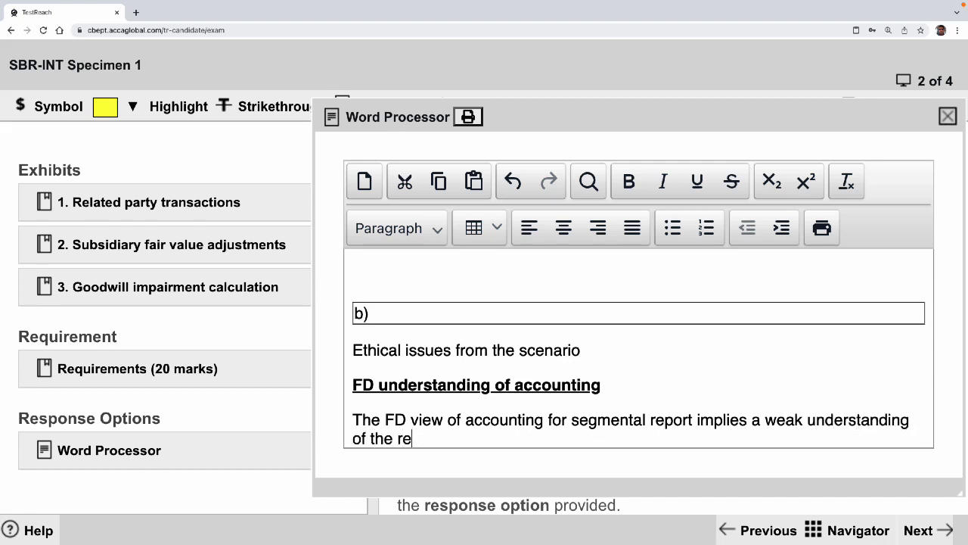
{"action": "type", "text": "asnin"}
{"action": "type", "text": "onin"}
{"action": "key", "text": "BackSpace"}
{"action": "key", "text": "BackSpace"}
{"action": "type", "text": "oning for the di"}
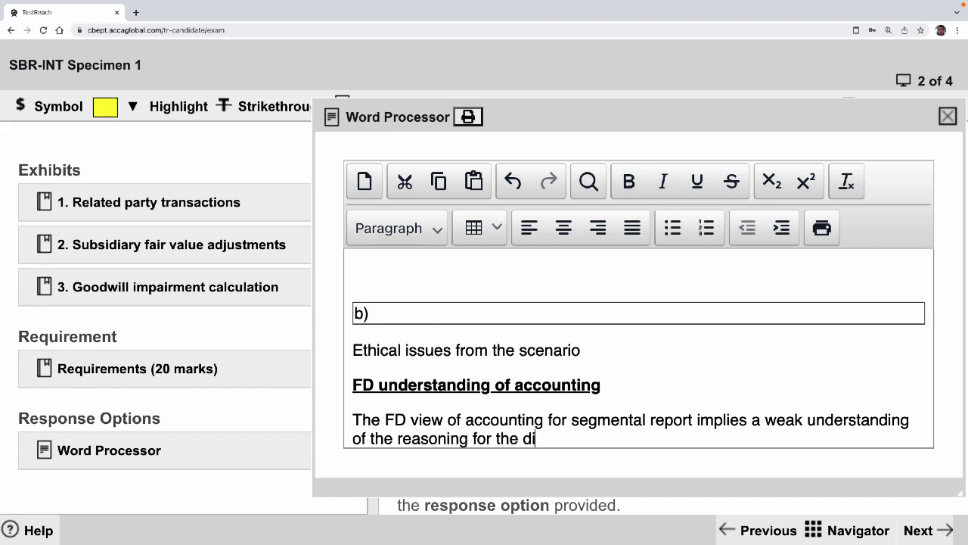
{"action": "type", "text": "sclosure.  This indicates "}
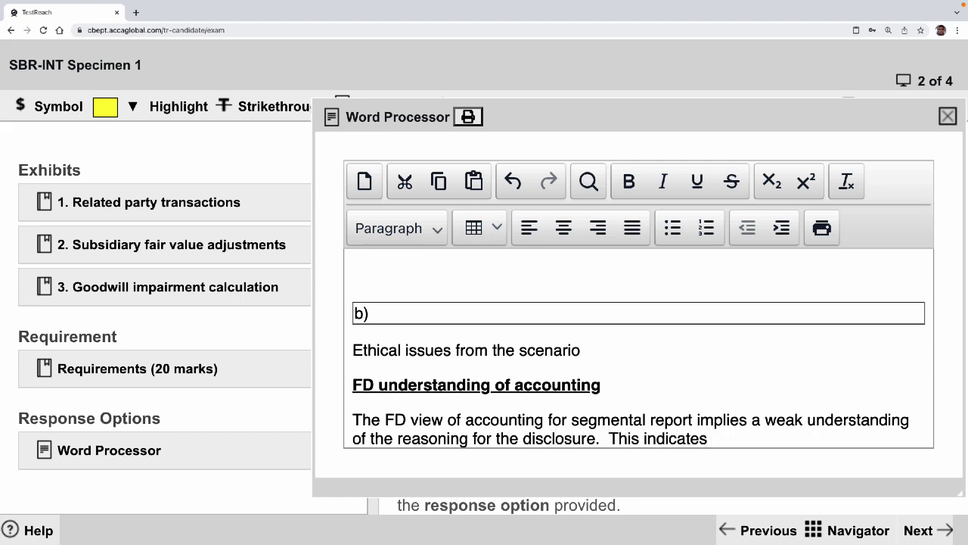
{"action": "type", "text": "a lack of cp"}
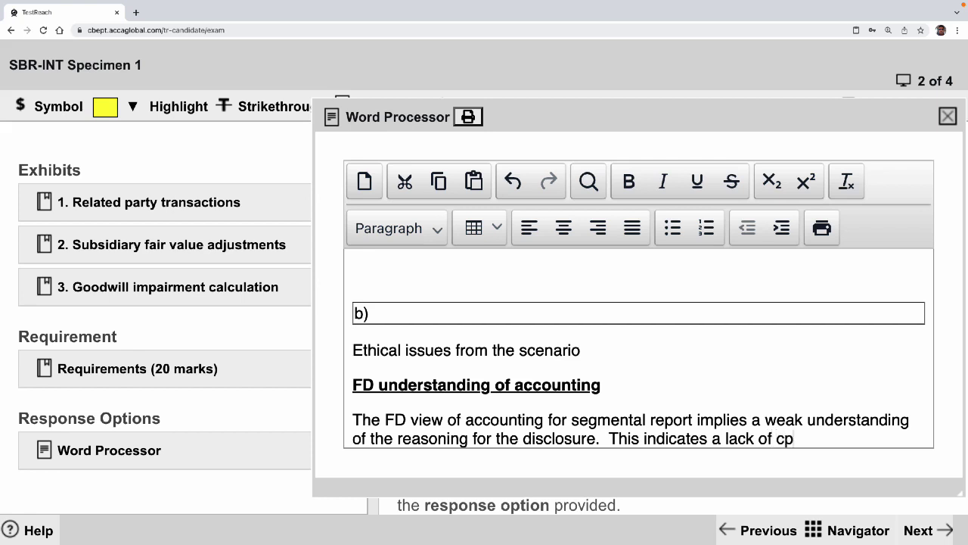
{"action": "key", "text": "BackSpace"}
{"action": "type", "text": "ompetence"}
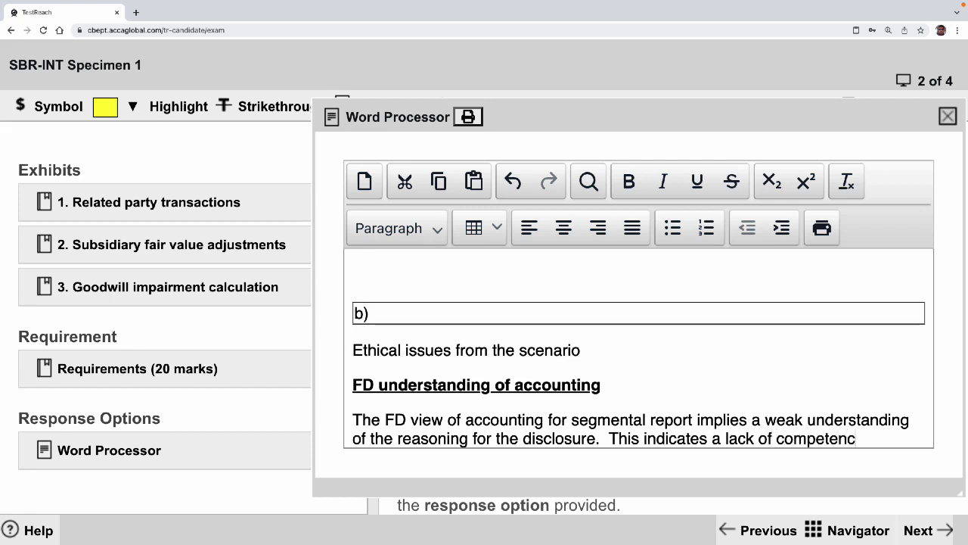
{"action": "key", "text": "Return"}
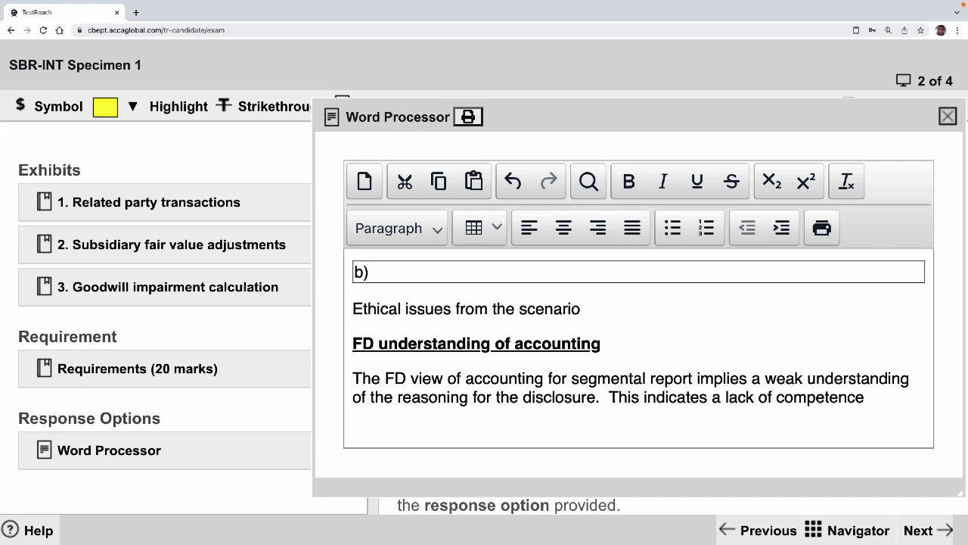
Write in a new paragraph "The FD arguement that disclosure for related party need not be made also appears"
{"action": "type", "text": "The FD ar"}
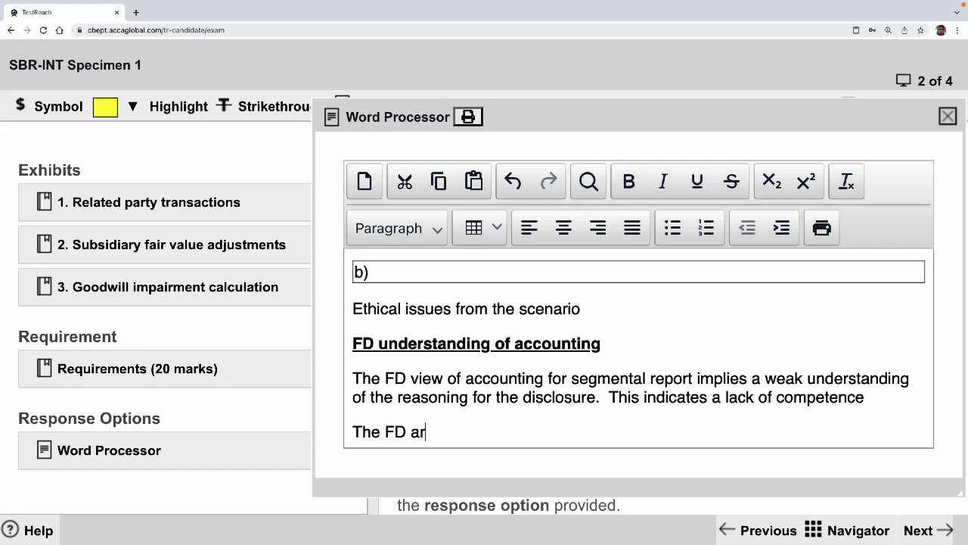
{"action": "type", "text": "guement"}
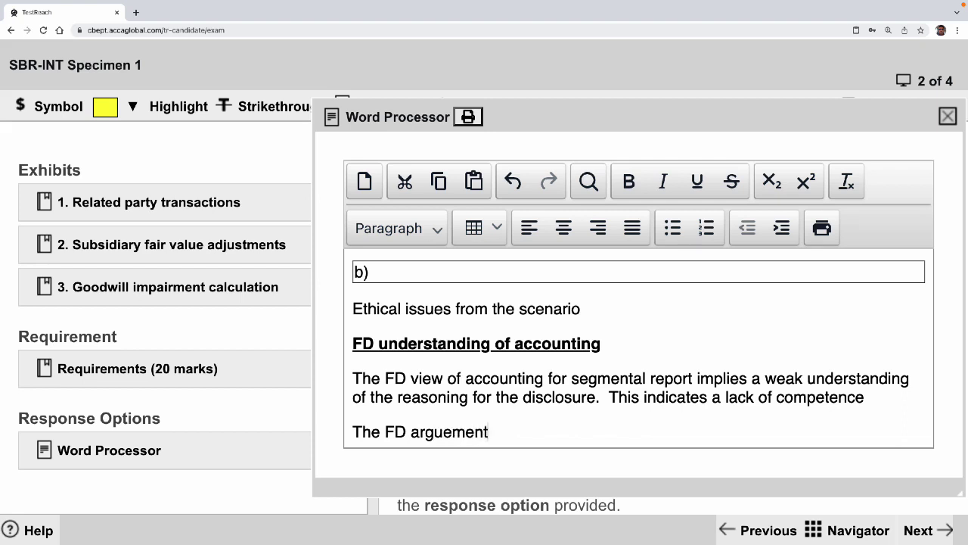
{"action": "type", "text": " that disclo"}
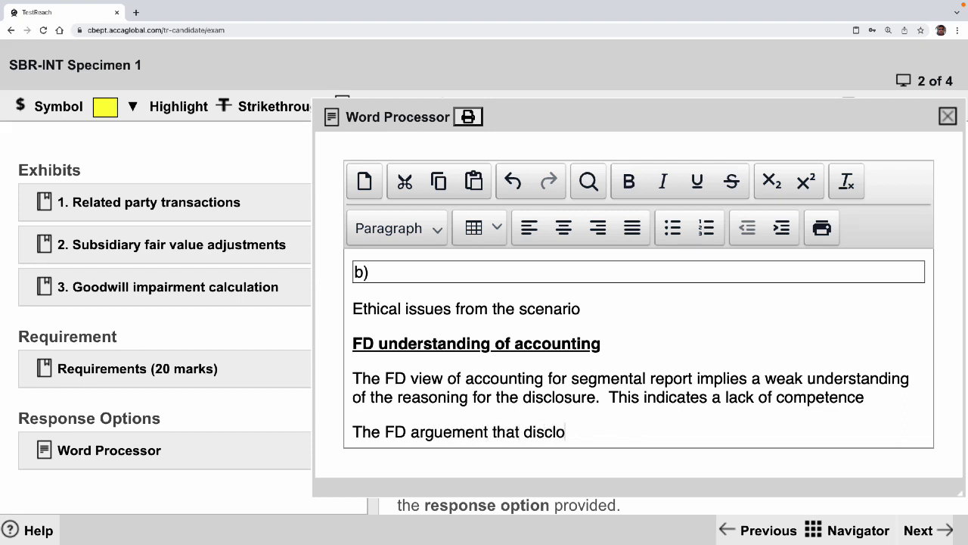
{"action": "type", "text": "sure for related party "}
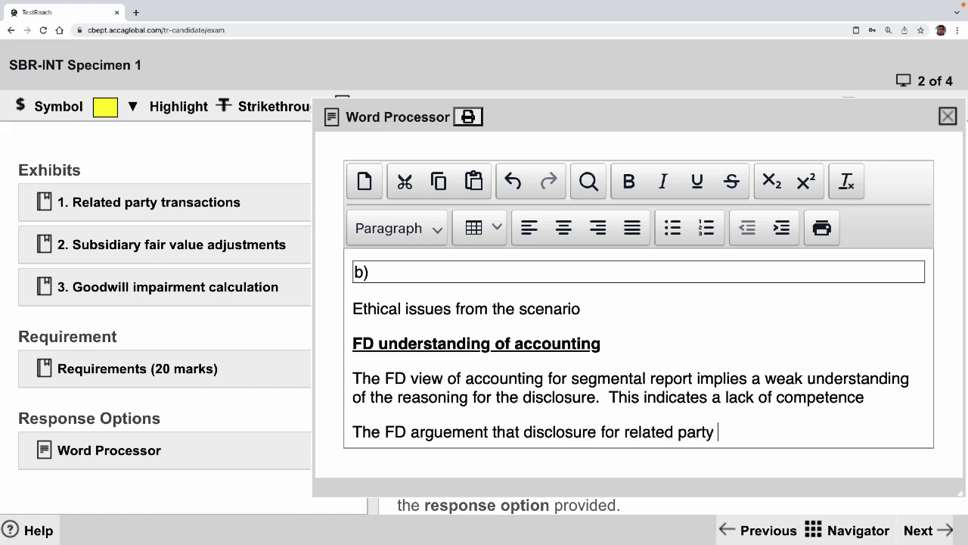
{"action": "type", "text": "need tpo"}
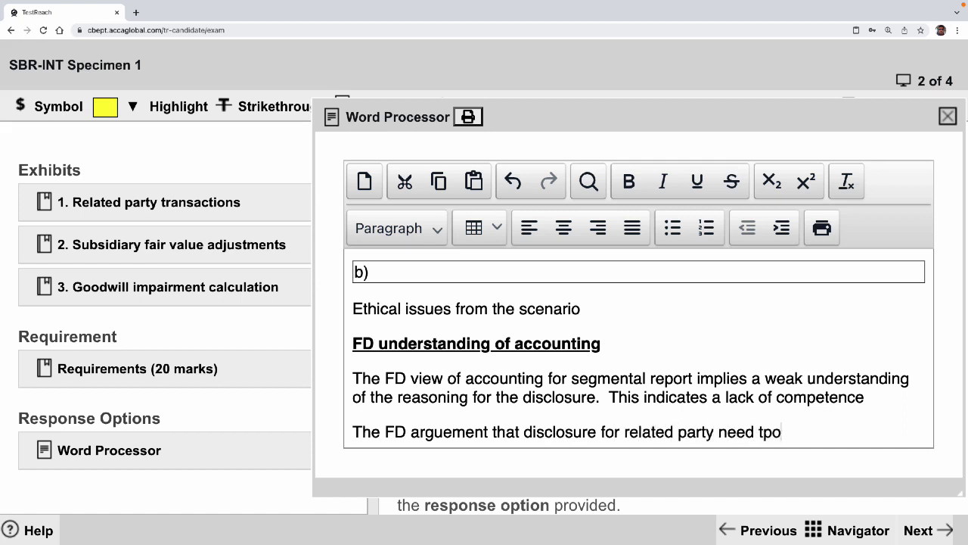
{"action": "key", "text": "BackSpace"}
{"action": "key", "text": "BackSpace"}
{"action": "key", "text": "BackSpace"}
{"action": "type", "text": "not be made also appears"}
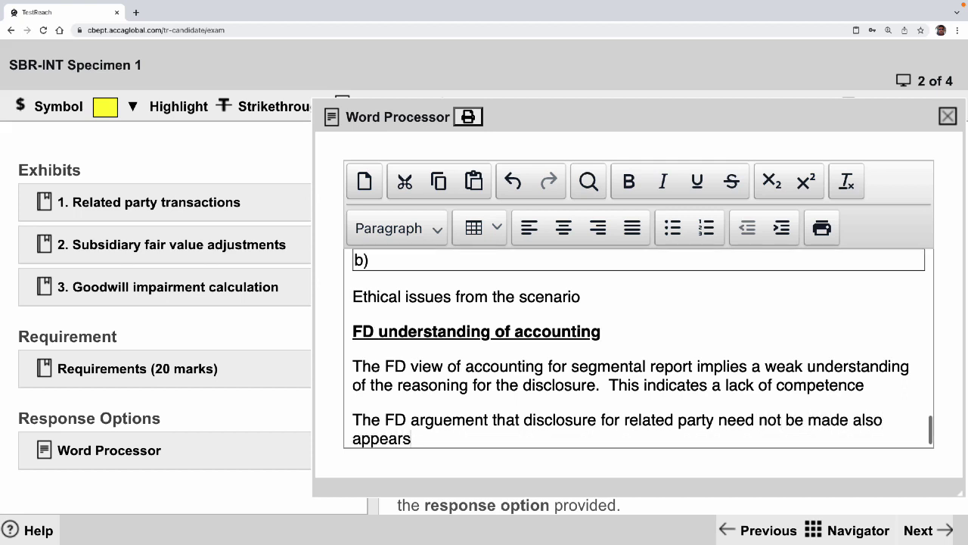
Complete the related party sentence with "superficial and without substance"
{"action": "type", "text": " s"}
{"action": "key", "text": "BackSpace"}
{"action": "type", "text": "superficial a"}
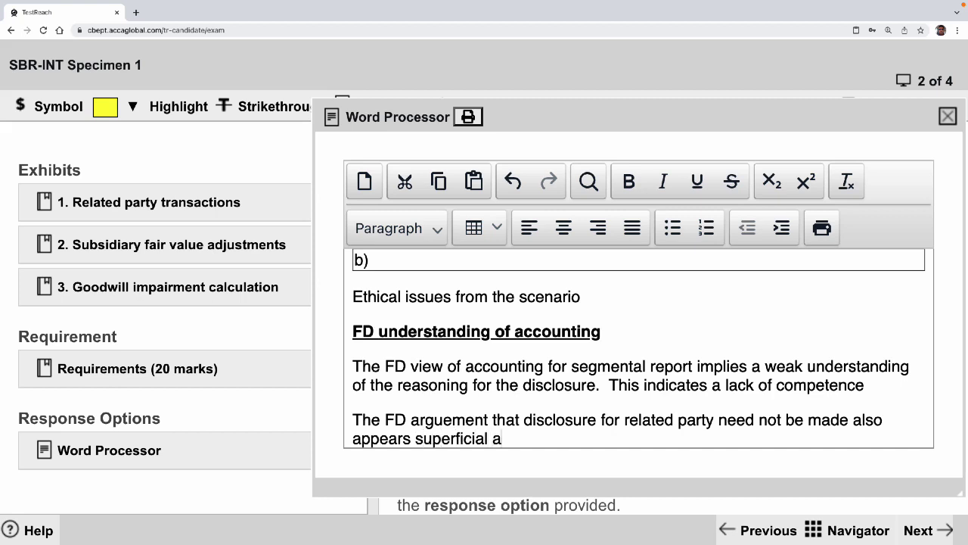
{"action": "type", "text": "nd without "}
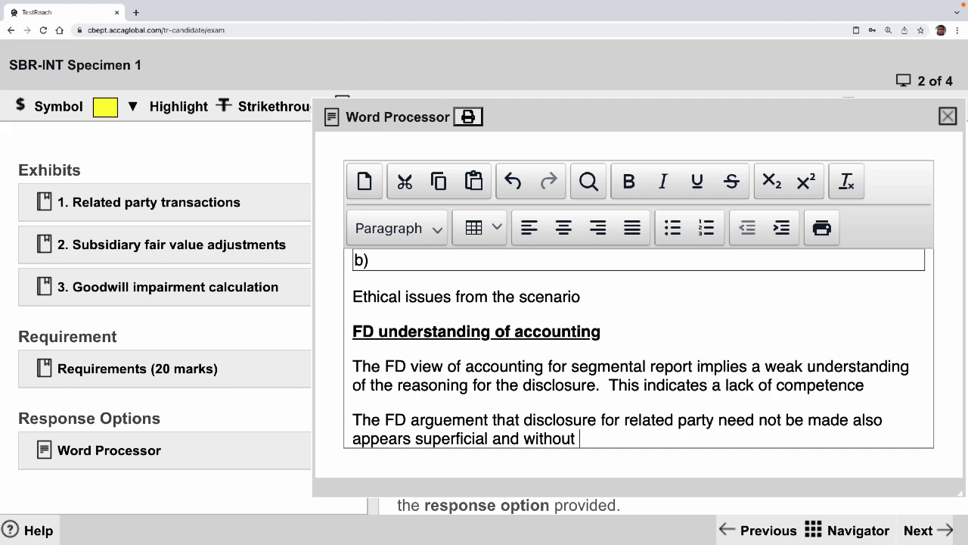
{"action": "type", "text": "substance"}
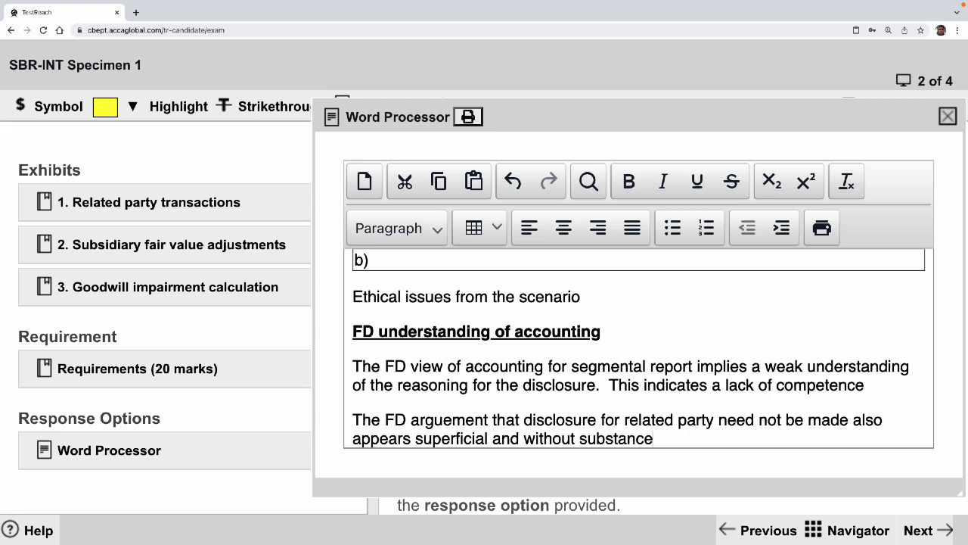
Finish the related party paragraph with "This indicates he may be acting without integrity when trying to manipulate the accountant."
{"action": "type", "text": ".  This indicates he mauy"}
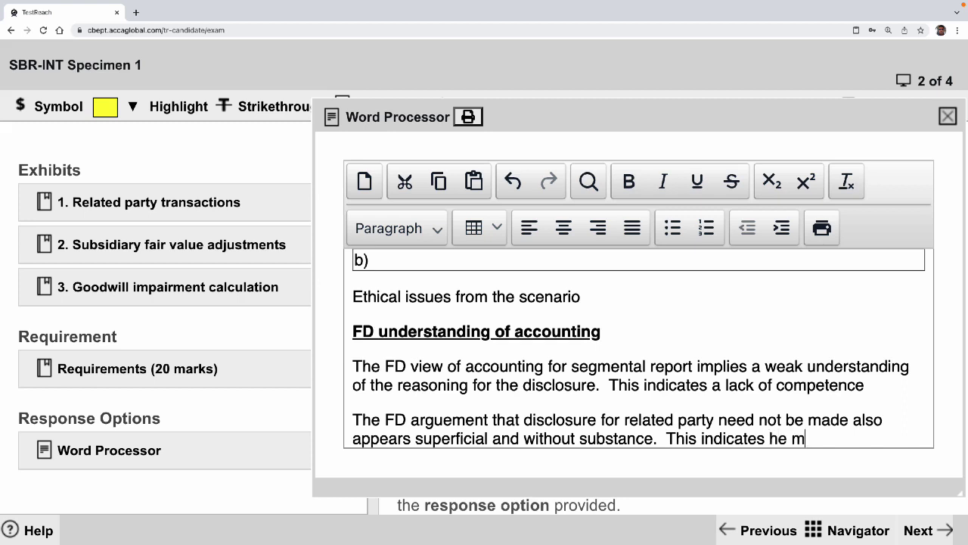
{"action": "key", "text": "BackSpace"}
{"action": "key", "text": "BackSpace"}
{"action": "key", "text": "BackSpace"}
{"action": "type", "text": "y be acting "}
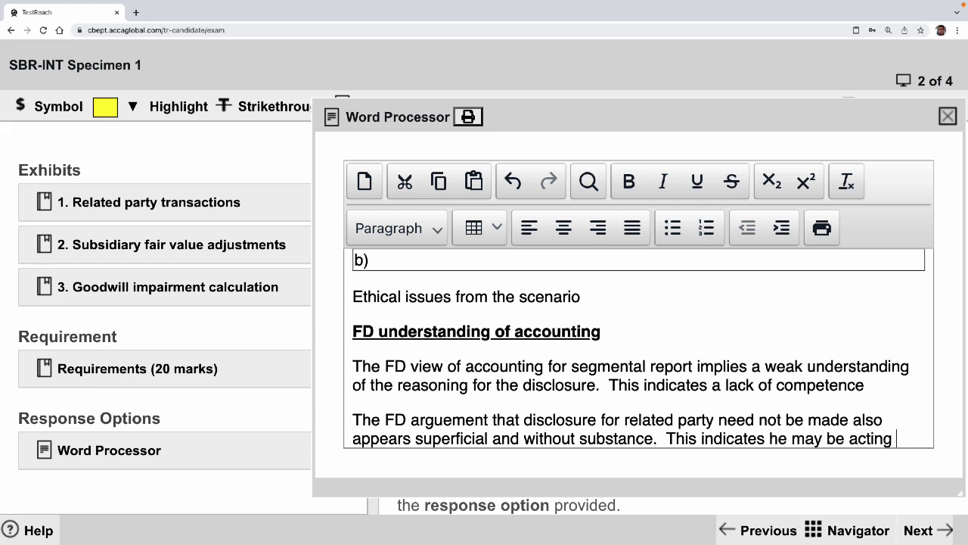
{"action": "type", "text": "with"}
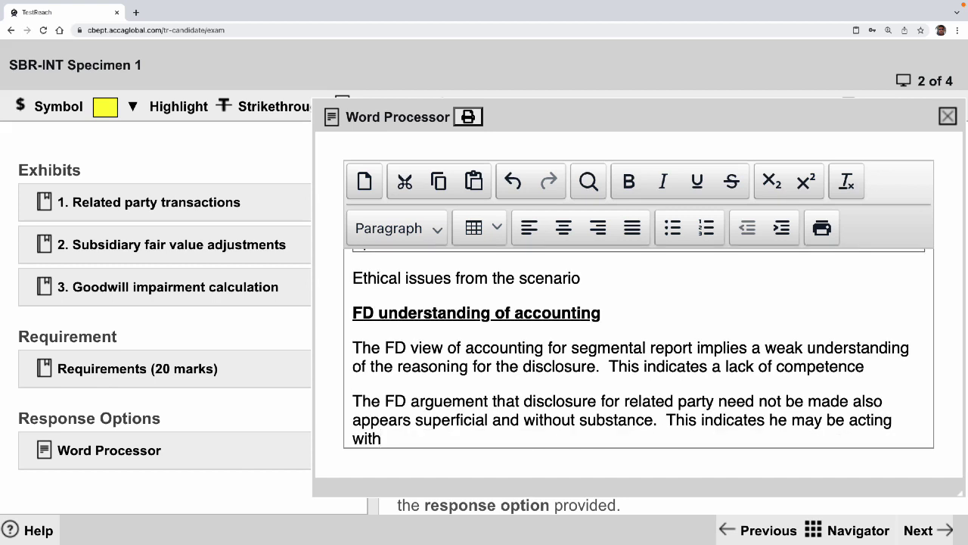
{"action": "type", "text": "out integ"}
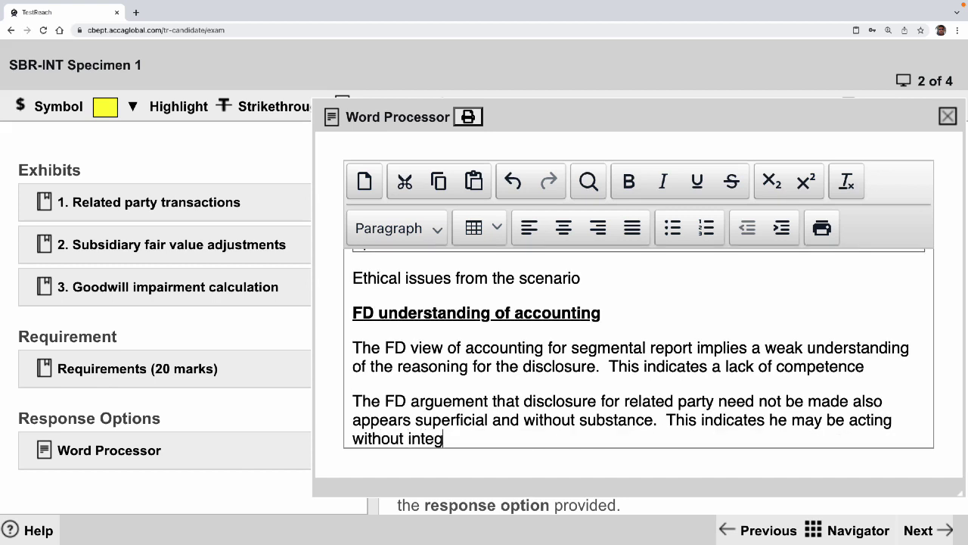
{"action": "type", "text": "rity when tr"}
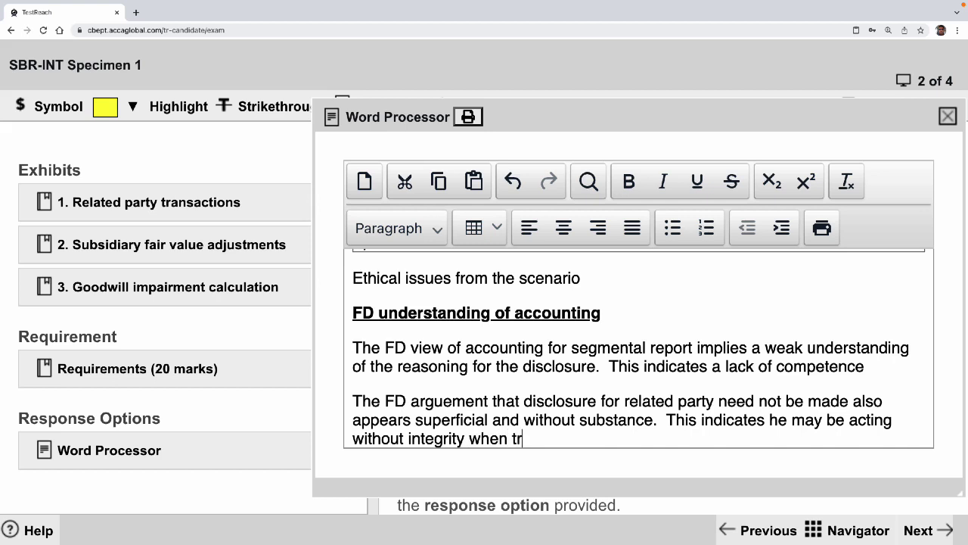
{"action": "type", "text": "ying to mani"}
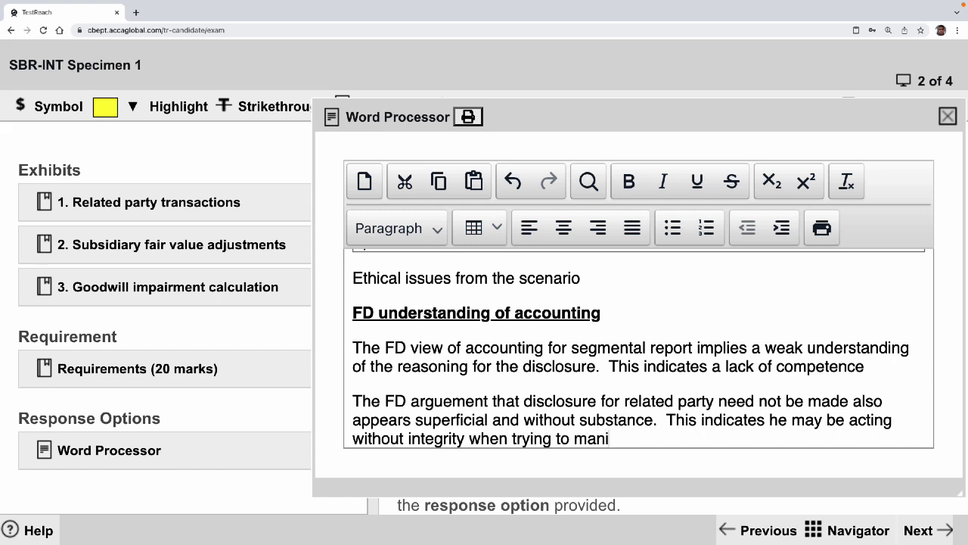
{"action": "type", "text": "pulate the "}
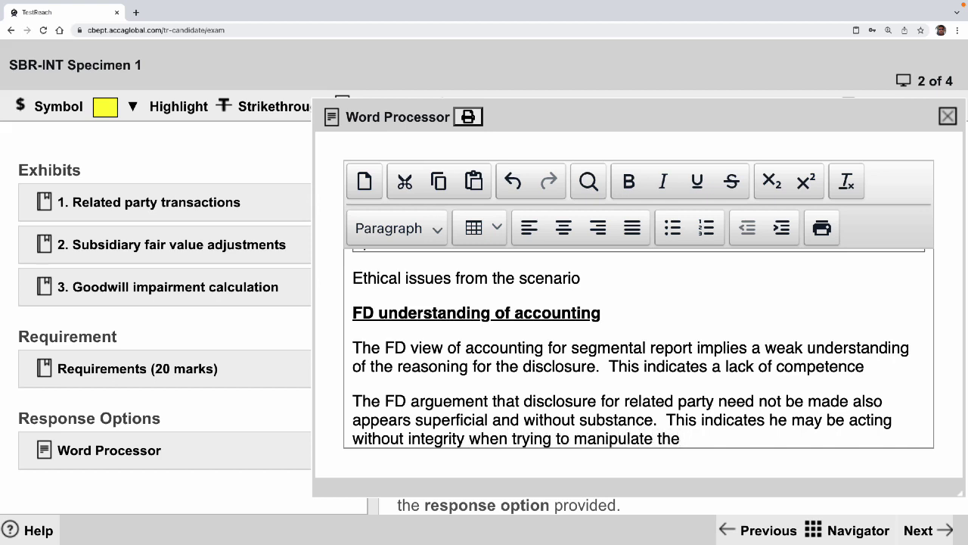
{"action": "type", "text": "accountant."}
{"action": "key", "text": "Return"}
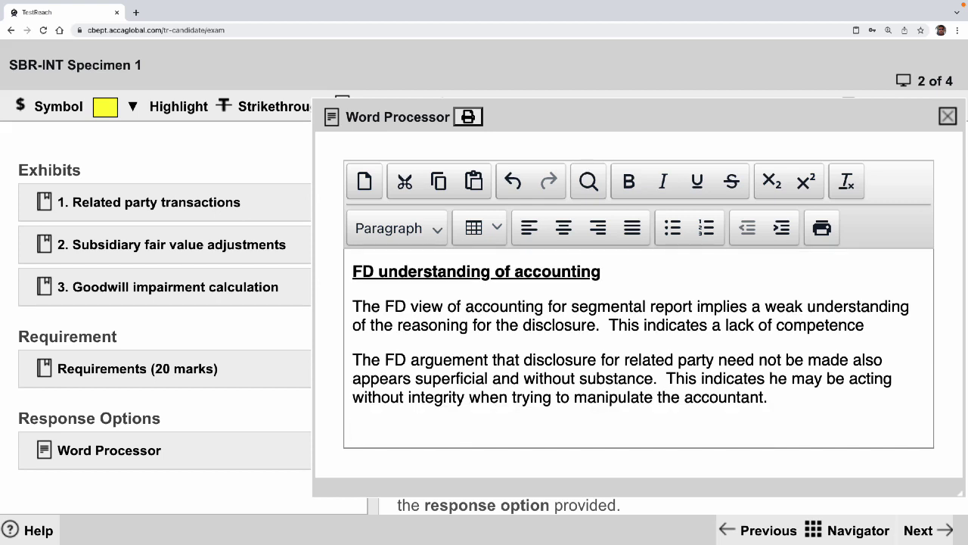
Begin a new paragraph with "His threat to accountant not to disclose the"
{"action": "type", "text": "His tjrea"}
{"action": "key", "text": "BackSpace"}
{"action": "key", "text": "BackSpace"}
{"action": "key", "text": "BackSpace"}
{"action": "type", "text": "threat"}
{"action": "key", "text": "BackSpace"}
{"action": "key", "text": "BackSpace"}
{"action": "key", "text": "BackSpace"}
{"action": "key", "text": "BackSpace"}
{"action": "key", "text": "BackSpace"}
{"action": "key", "text": "BackSpace"}
{"action": "type", "text": "hreat to "}
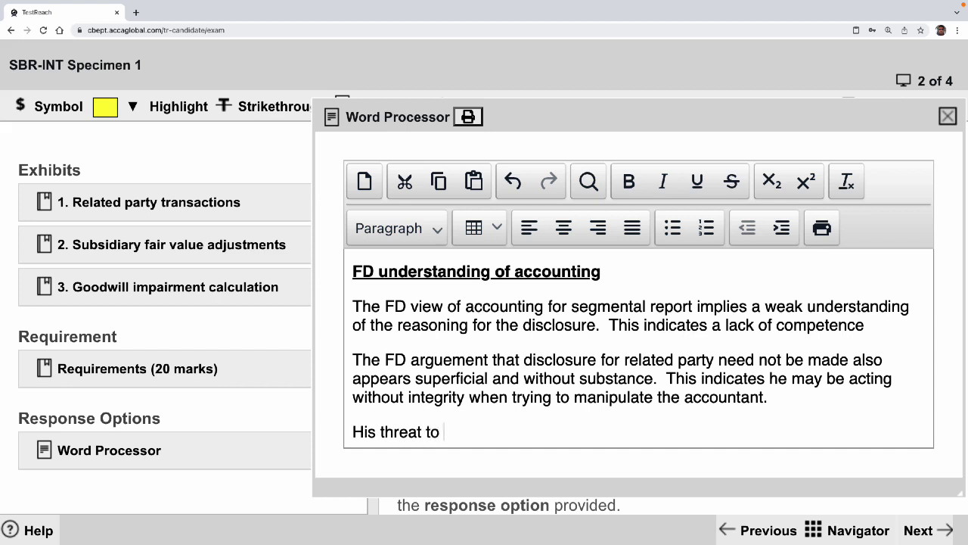
{"action": "type", "text": "accountant not i"}
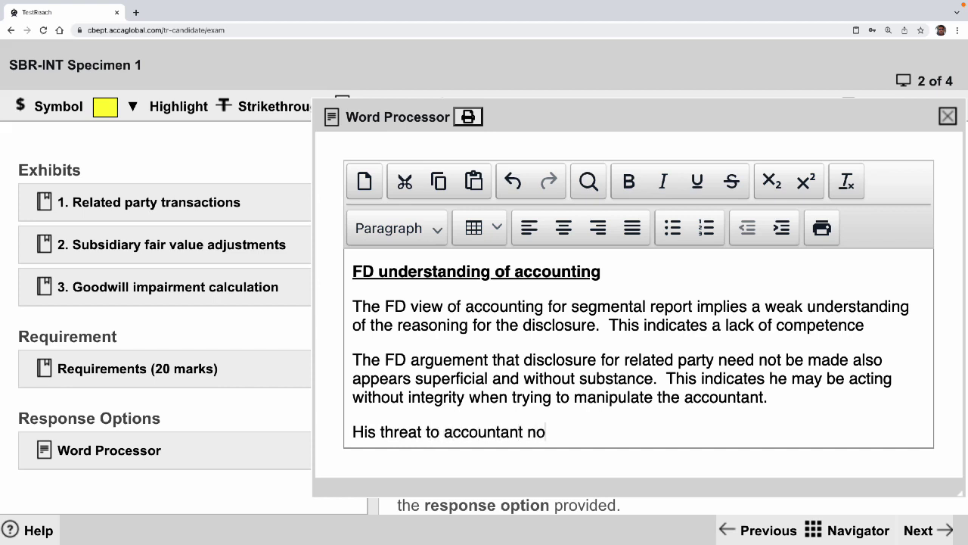
{"action": "key", "text": "BackSpace"}
{"action": "type", "text": "ti d"}
{"action": "key", "text": "BackSpace"}
{"action": "type", "text": "o disclose thwe"}
{"action": "key", "text": "BackSpace"}
{"action": "key", "text": "BackSpace"}
{"action": "key", "text": "BackSpace"}
{"action": "type", "text": "e"}
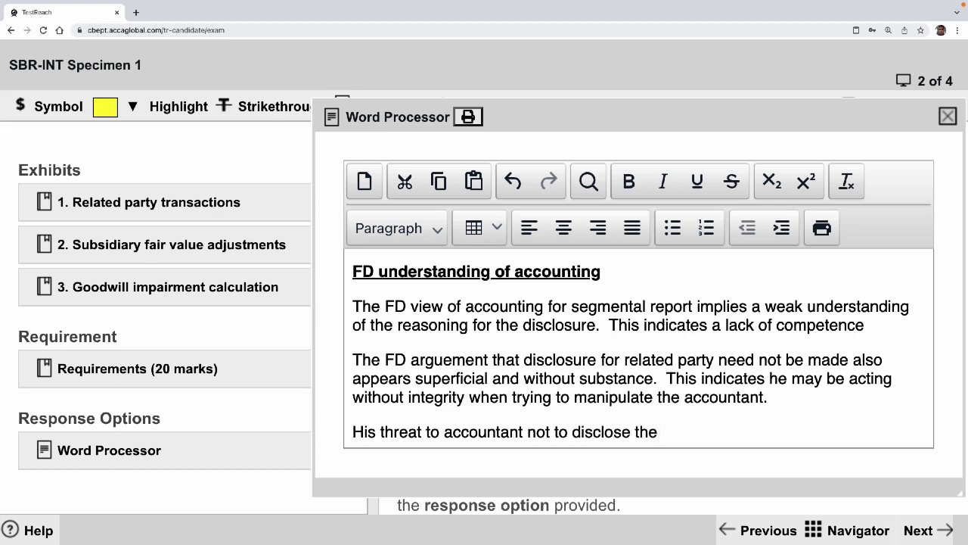
Continue the threat sentence with "credit loss expected appears to be acting in self-interest"
{"action": "type", "text": " credit loss e"}
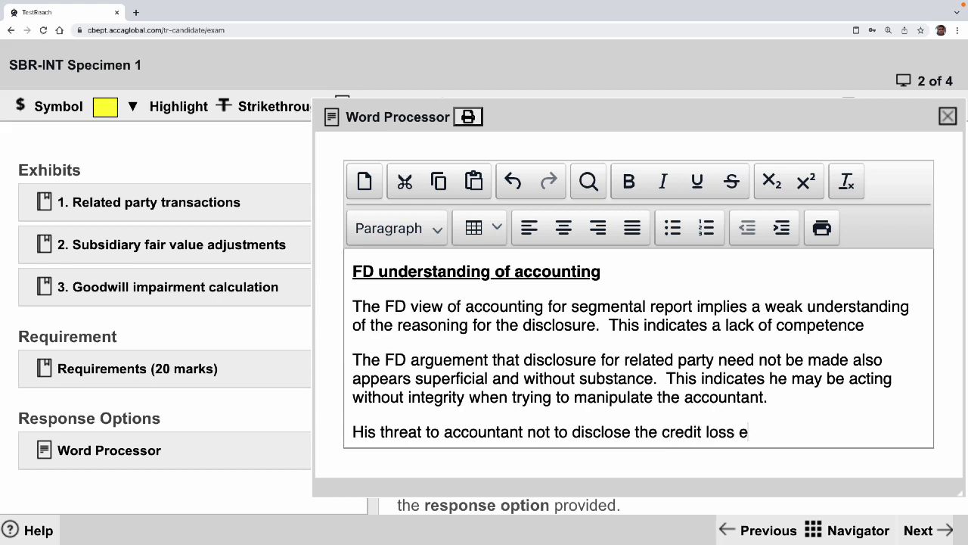
{"action": "type", "text": "xoected"}
{"action": "key", "text": "BackSpace"}
{"action": "key", "text": "BackSpace"}
{"action": "key", "text": "BackSpace"}
{"action": "key", "text": "BackSpace"}
{"action": "key", "text": "BackSpace"}
{"action": "key", "text": "BackSpace"}
{"action": "type", "text": "pected appe"}
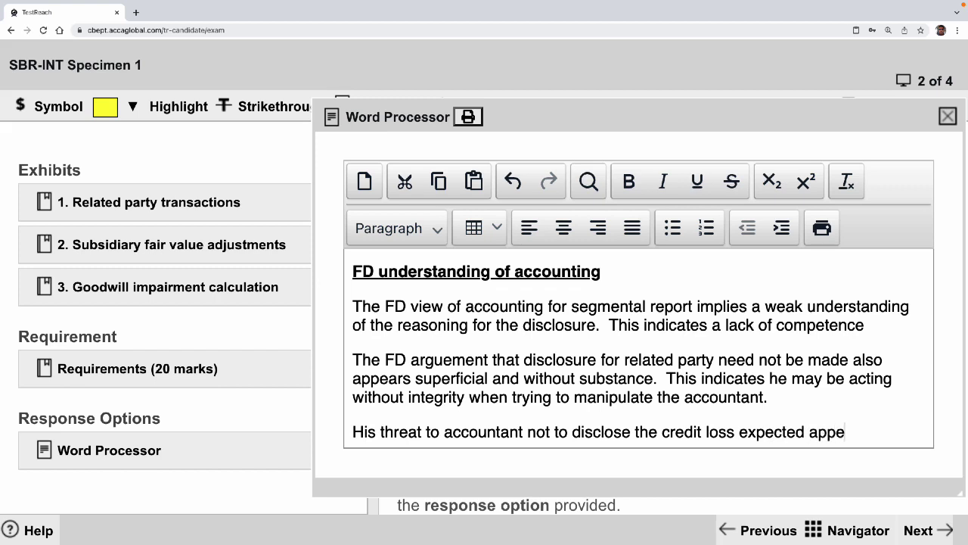
{"action": "type", "text": "ars to be ac"}
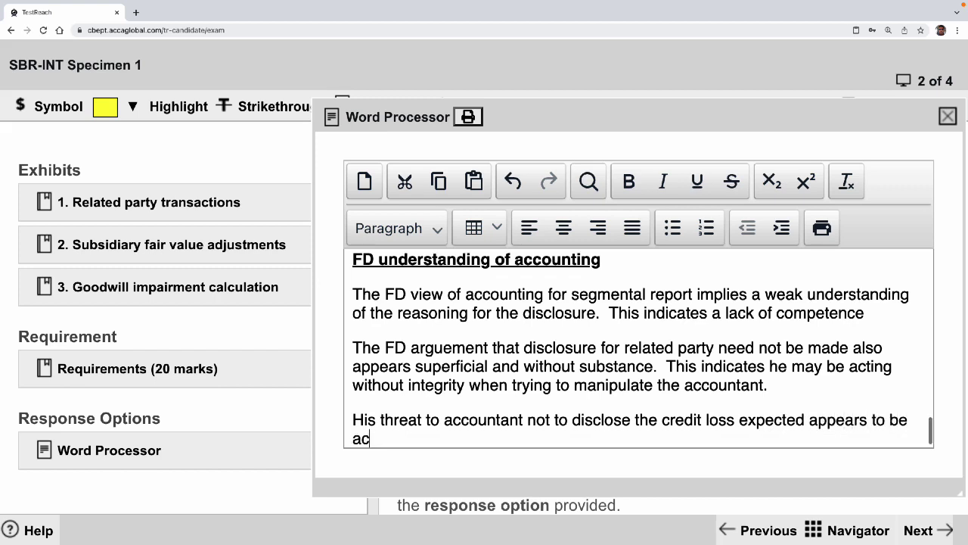
{"action": "type", "text": "ting in s"}
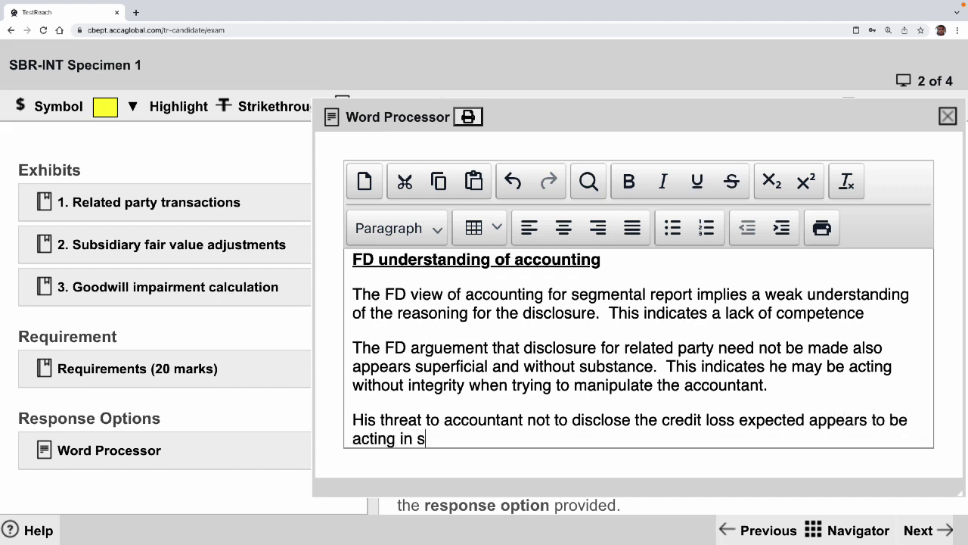
{"action": "type", "text": "elf-interest"}
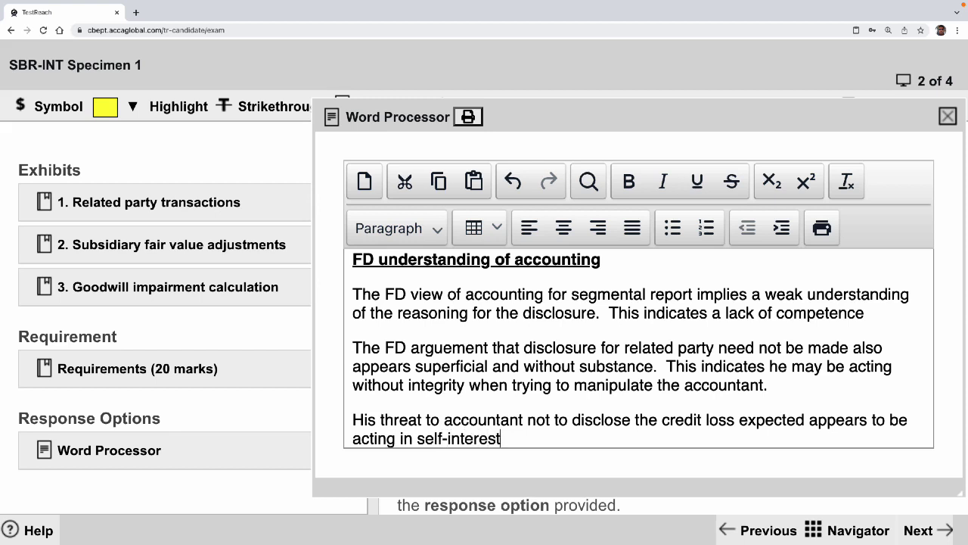
Complete the threat sentence with "to preserve Arwight image rather than ensure correct accounting for Abby." and start a new paragraph
{"action": "type", "text": " to preser"}
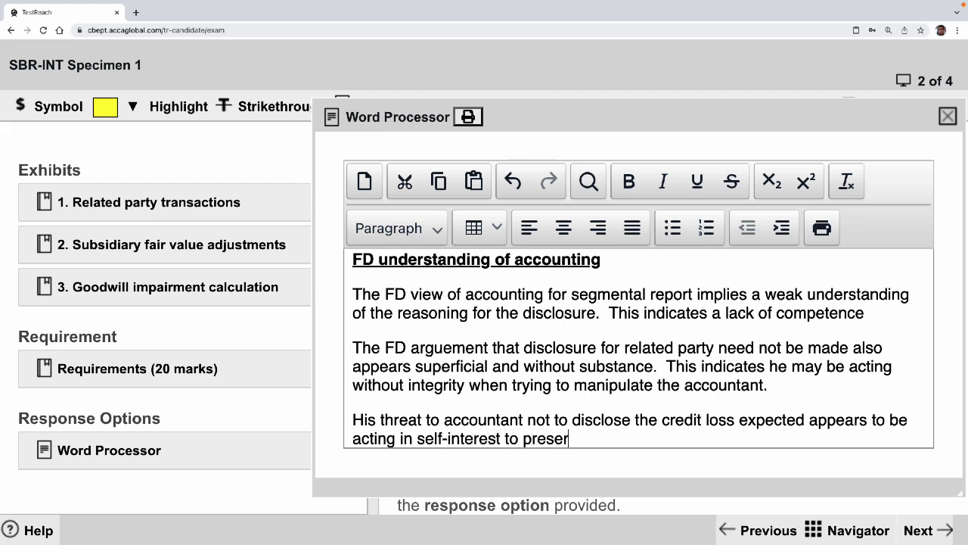
{"action": "type", "text": "rv"}
{"action": "key", "text": "BackSpace"}
{"action": "key", "text": "BackSpace"}
{"action": "type", "text": "ve his"}
{"action": "key", "text": "BackSpace"}
{"action": "key", "text": "BackSpace"}
{"action": "key", "text": "BackSpace"}
{"action": "type", "text": "Arwight "}
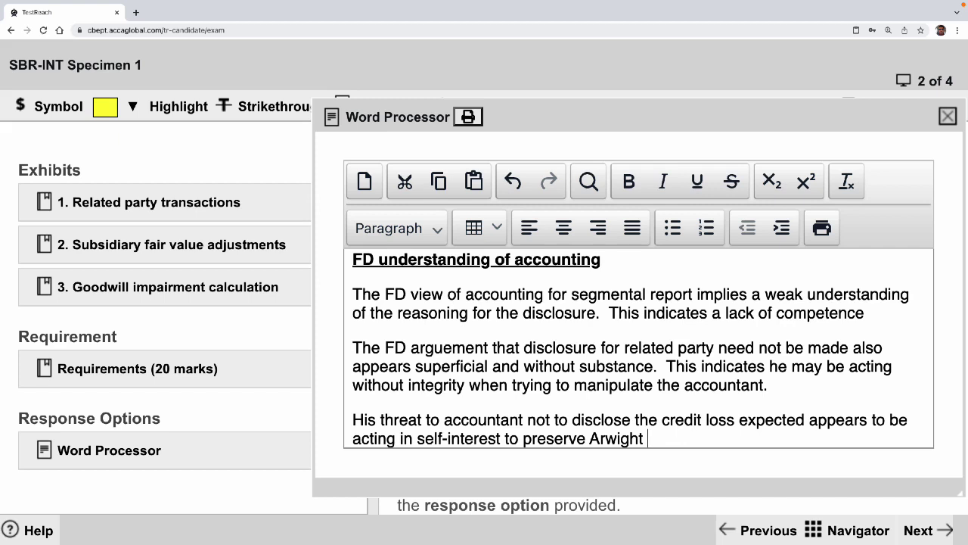
{"action": "type", "text": "image rath"}
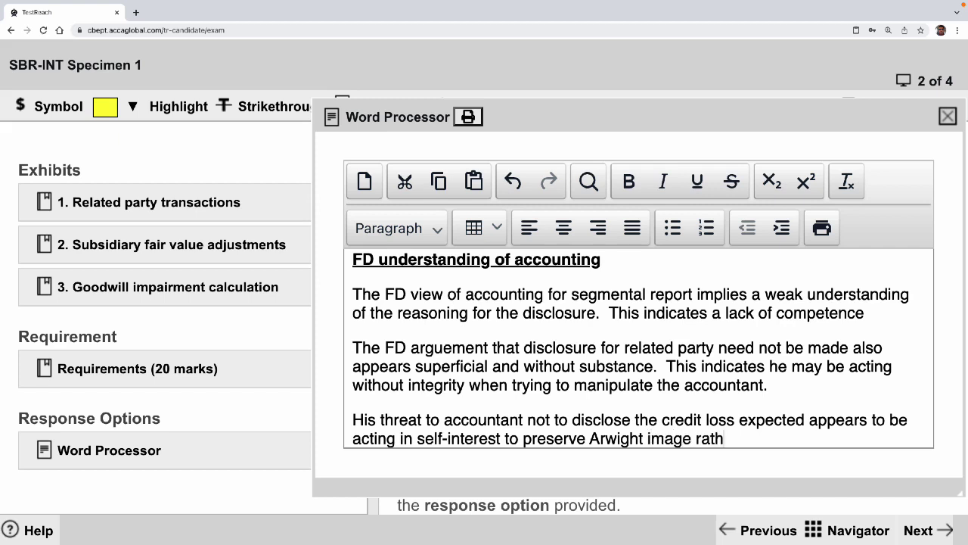
{"action": "type", "text": "er than ensure correct a"}
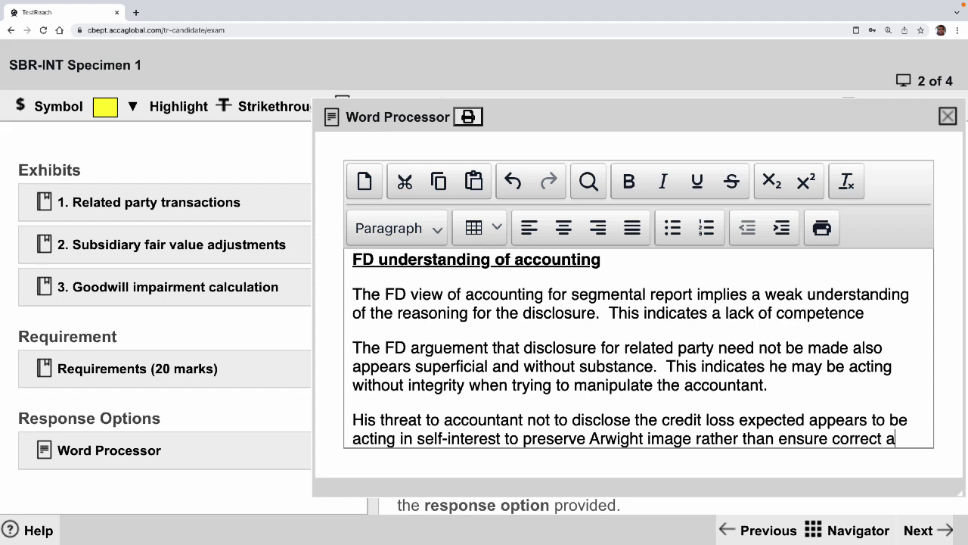
{"action": "type", "text": "ccounting "}
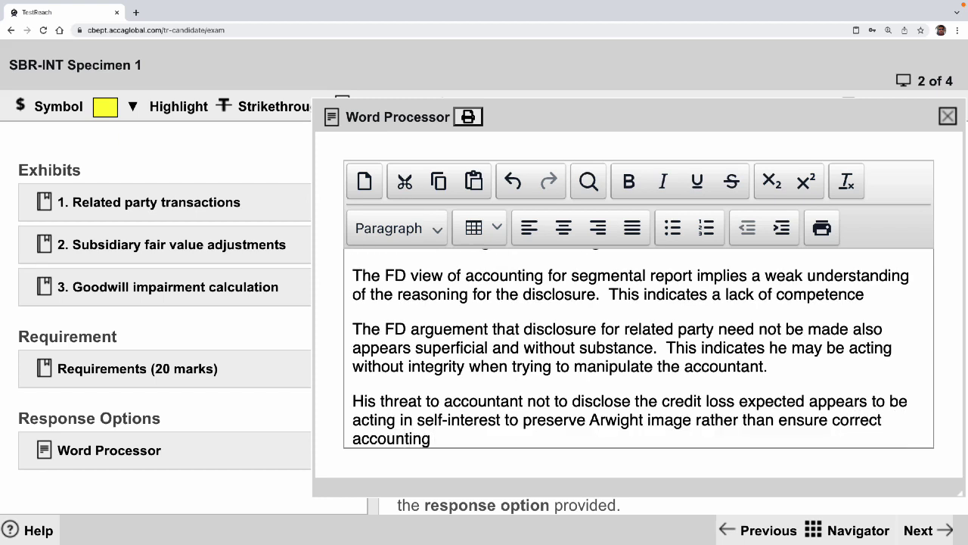
{"action": "type", "text": "for Abby"}
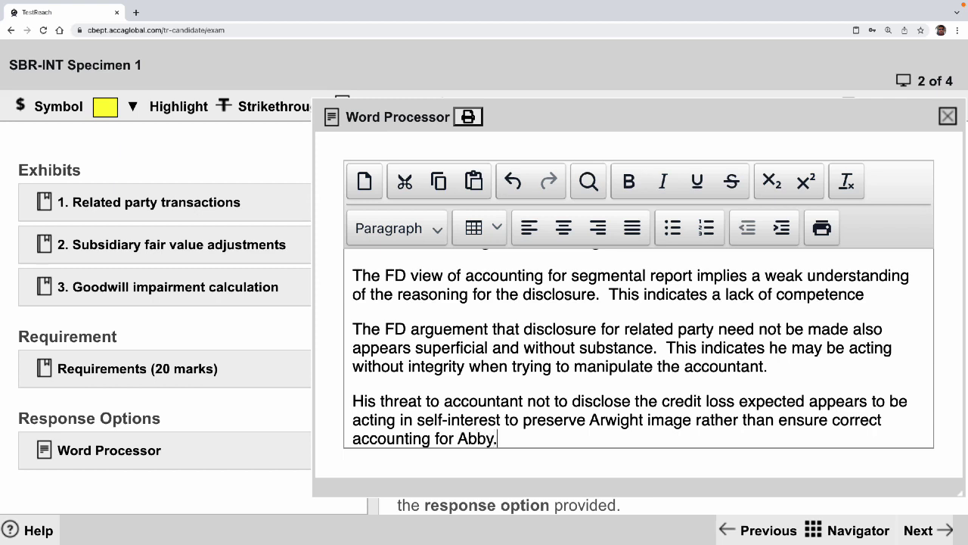
{"action": "type", "text": "."}
{"action": "key", "text": "Return"}
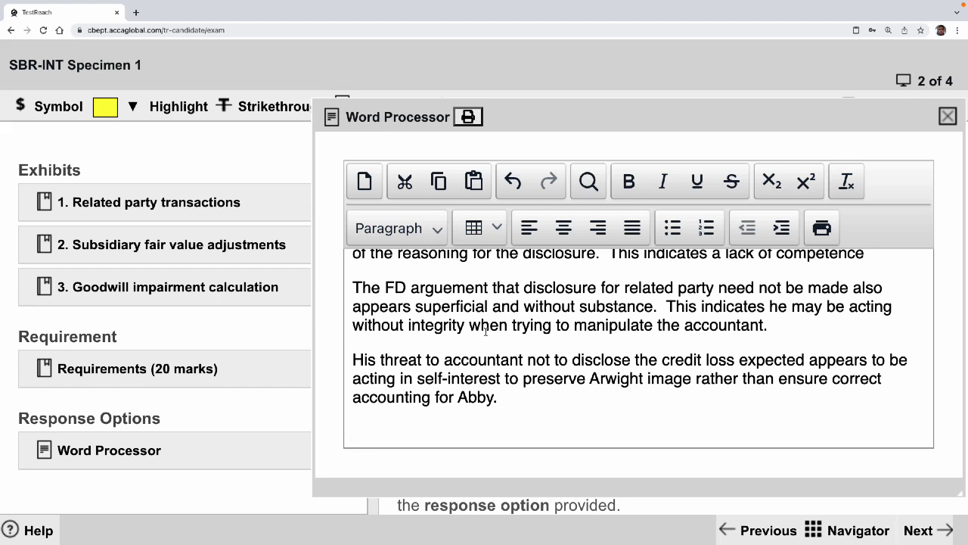
Locate the end of the Credit loss allowance section, and read the subsidiary fair value adjustments part of the Abby question PDF
{"action": "scroll", "coordinate": [469, 341], "scroll_direction": "up", "scroll_amount": 3}
{"action": "scroll", "coordinate": [480, 340], "scroll_direction": "down", "scroll_amount": 10}
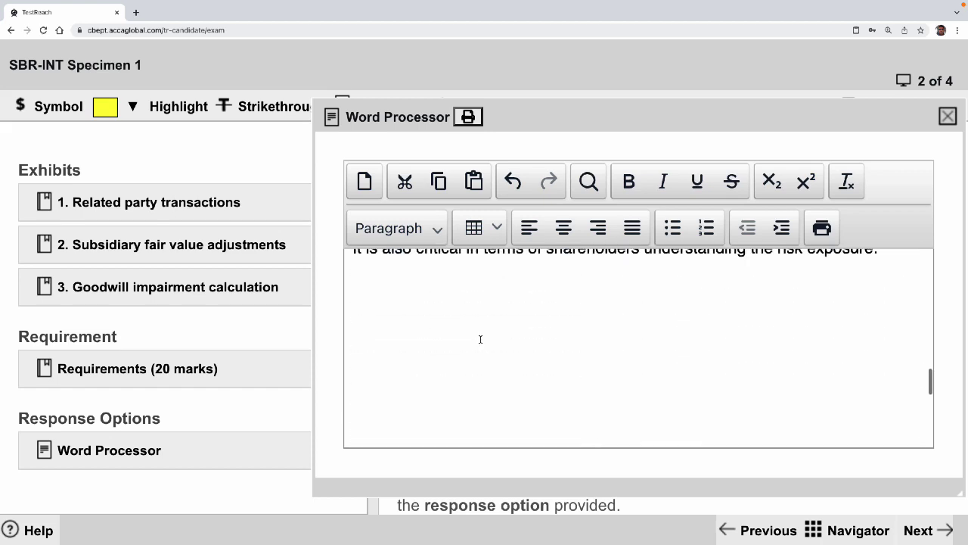
{"action": "scroll", "coordinate": [480, 339], "scroll_direction": "up", "scroll_amount": 3}
{"action": "scroll", "coordinate": [480, 339], "scroll_direction": "up", "scroll_amount": 1}
{"action": "scroll", "coordinate": [480, 339], "scroll_direction": "down", "scroll_amount": 2}
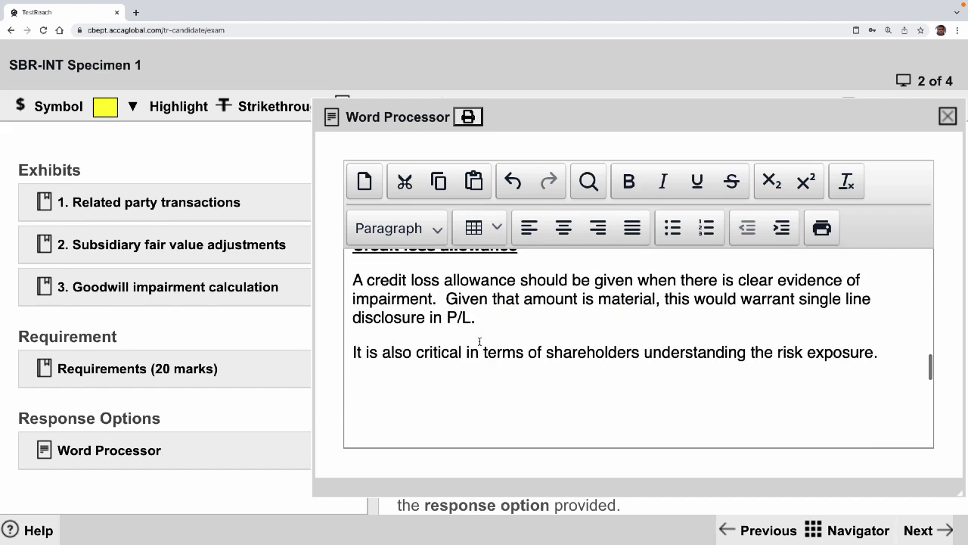
{"action": "left_click", "coordinate": [450, 399]}
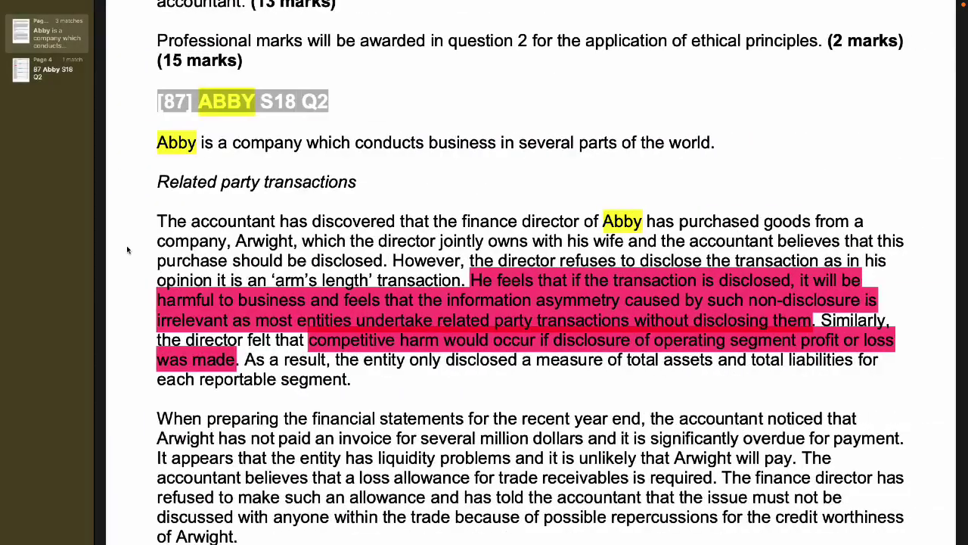
{"action": "scroll", "coordinate": [127, 250], "scroll_direction": "down", "scroll_amount": 10}
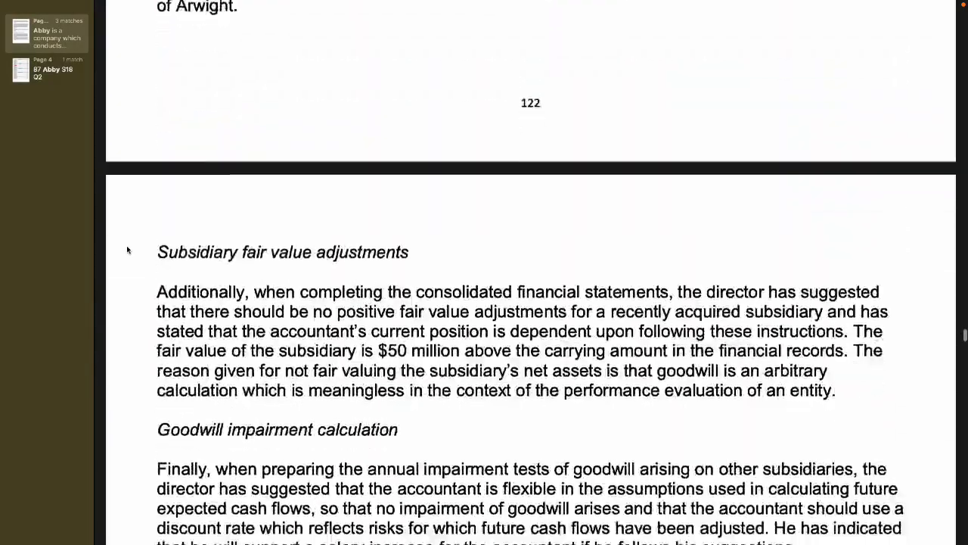
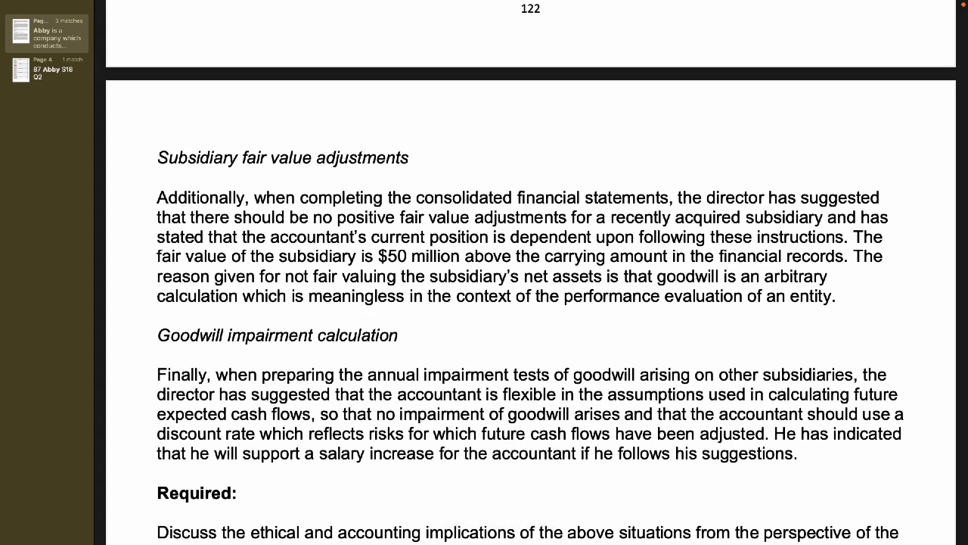
{"action": "key", "text": "ctrl+Right"}
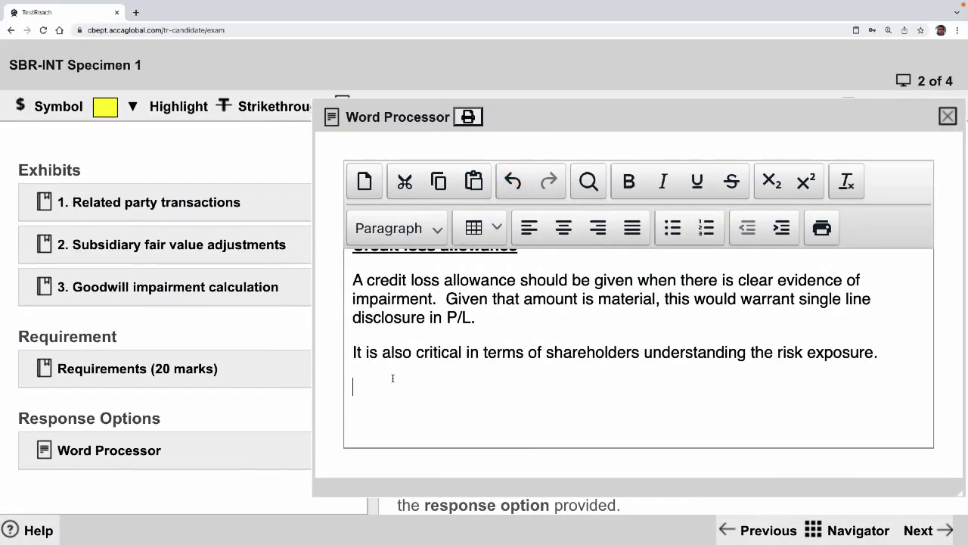
Add the bold, underlined heading "Fair value of subsidiary" beneath the Credit loss allowance section of the answer
{"action": "left_click", "coordinate": [393, 377]}
{"action": "scroll", "coordinate": [393, 378], "scroll_direction": "up", "scroll_amount": 1}
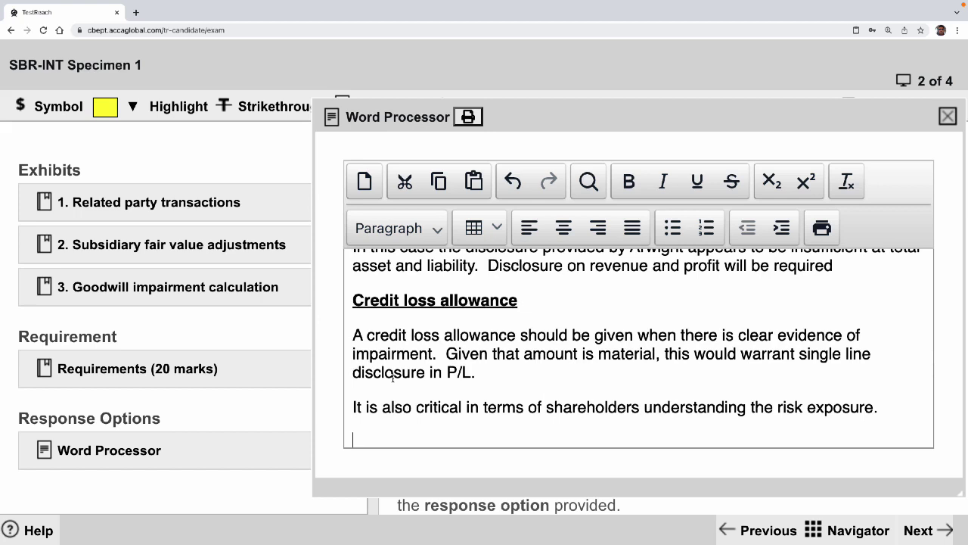
{"action": "type", "text": "Fair value of"}
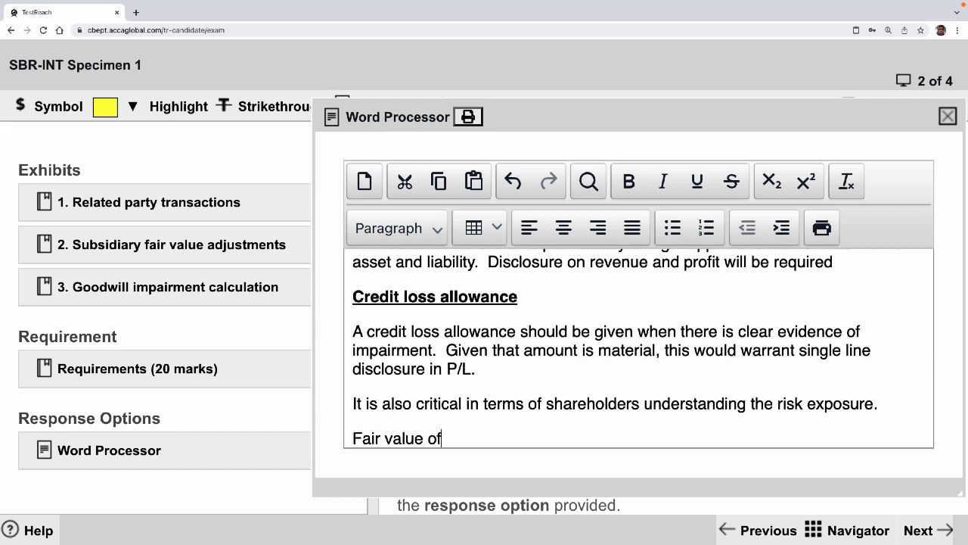
{"action": "type", "text": " subsidiary"}
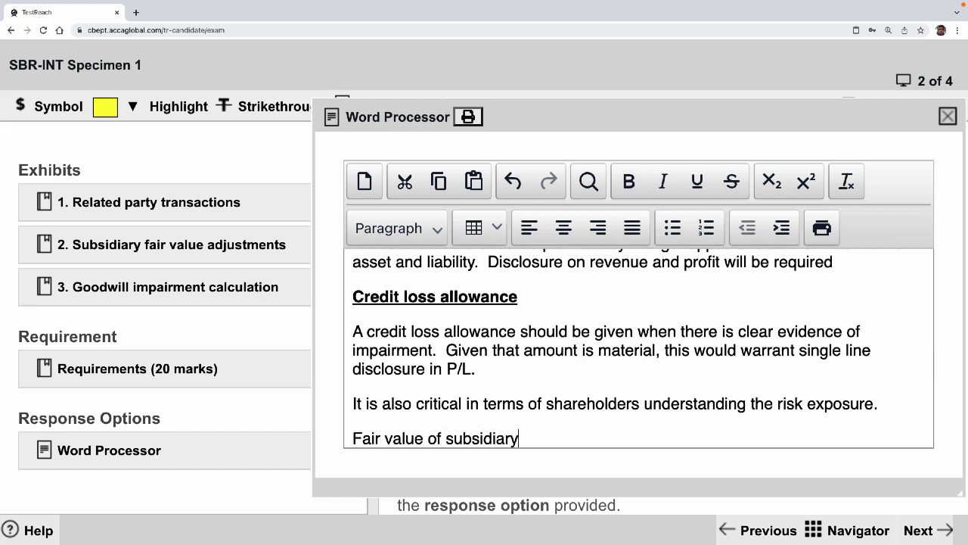
{"action": "key", "text": "Return"}
{"action": "key", "text": "Up"}
{"action": "key", "text": "shift+End"}
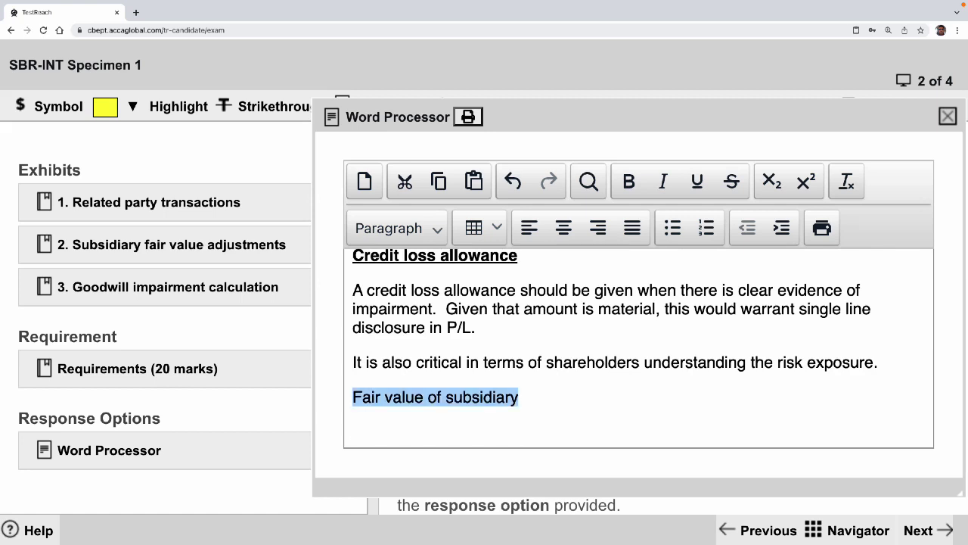
{"action": "key", "text": "ctrl+b"}
{"action": "key", "text": "ctrl+u"}
{"action": "key", "text": "Down"}
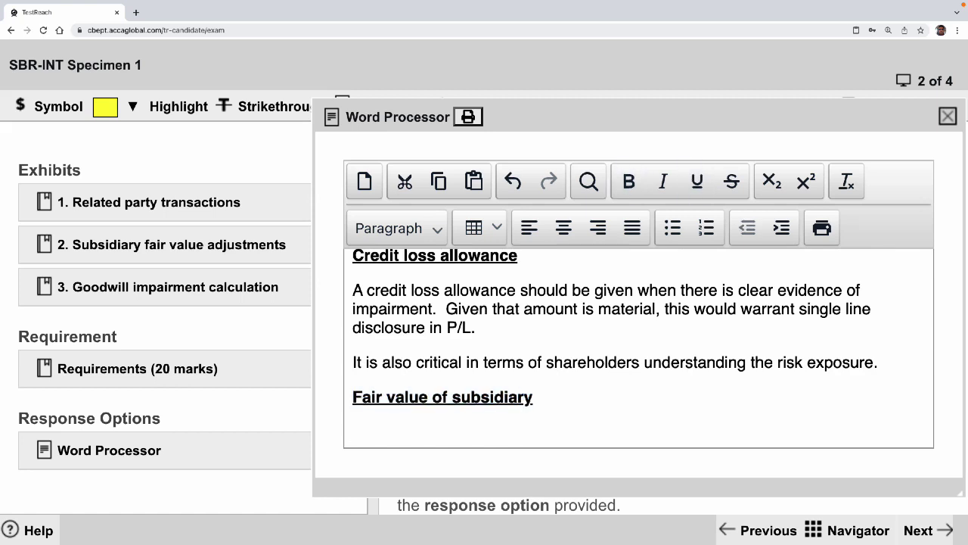
Begin the text beneath the "Fair value of subsidiary" heading with "This is a requirement when acquisition accounting is used, we have to"
{"action": "type", "text": "This is a requirement w"}
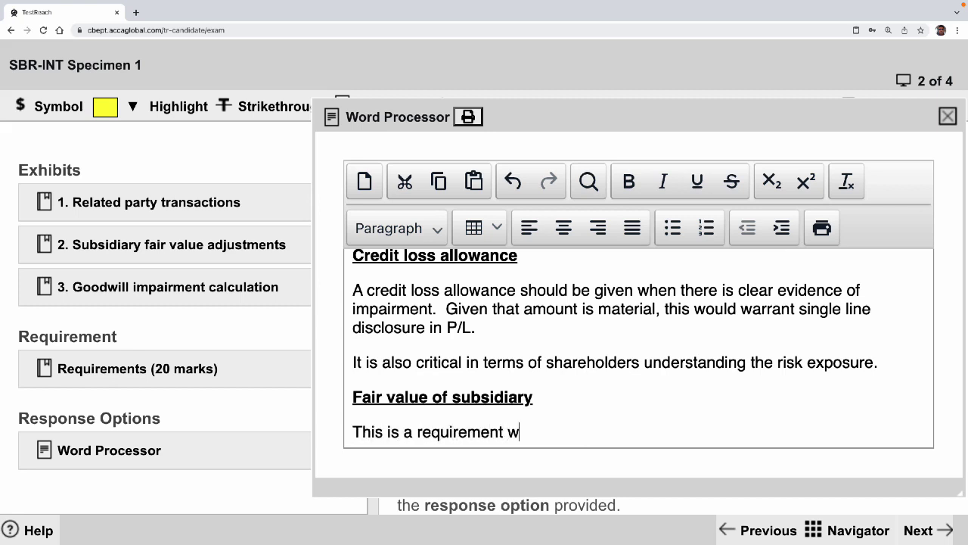
{"action": "type", "text": "hen acquisition "}
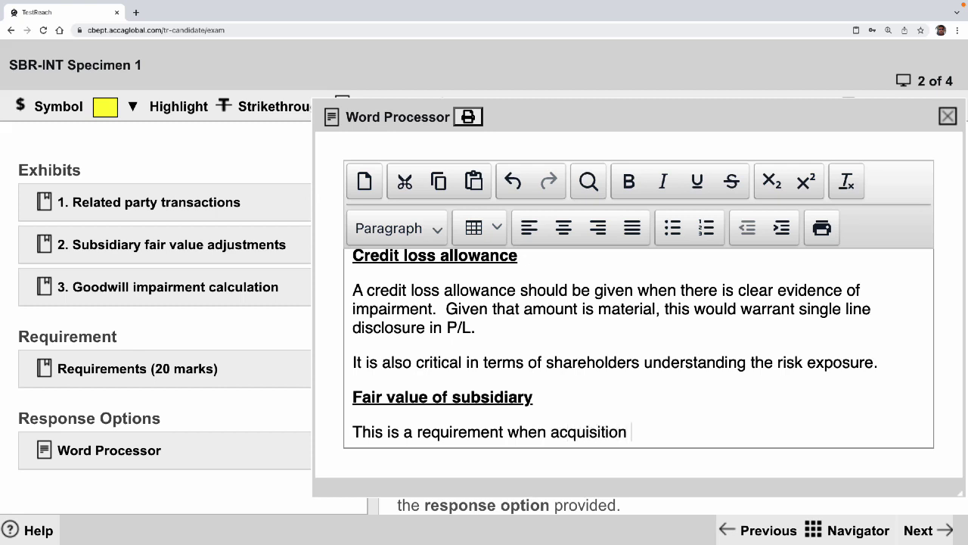
{"action": "type", "text": "accounting us"}
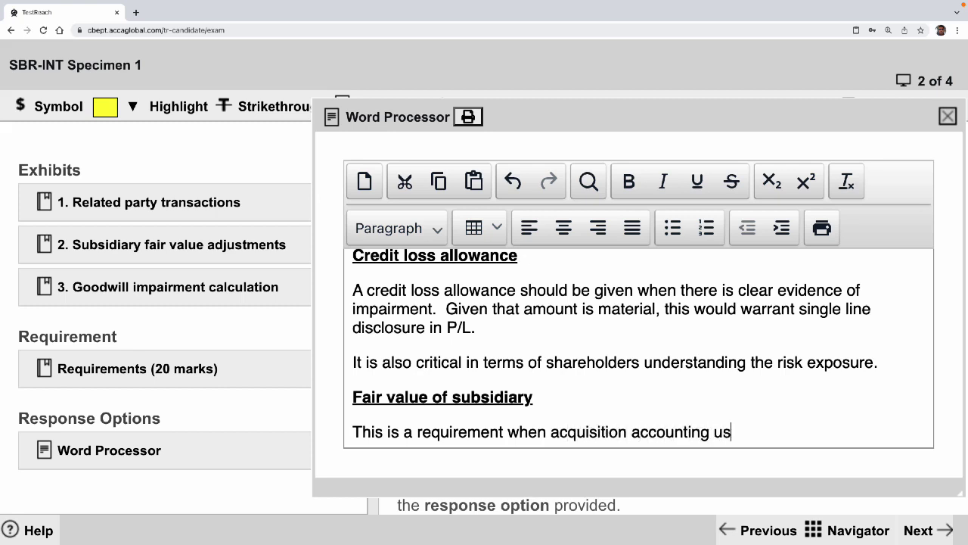
{"action": "key", "text": "BackSpace"}
{"action": "key", "text": "BackSpace"}
{"action": "type", "text": "is used, we have to"}
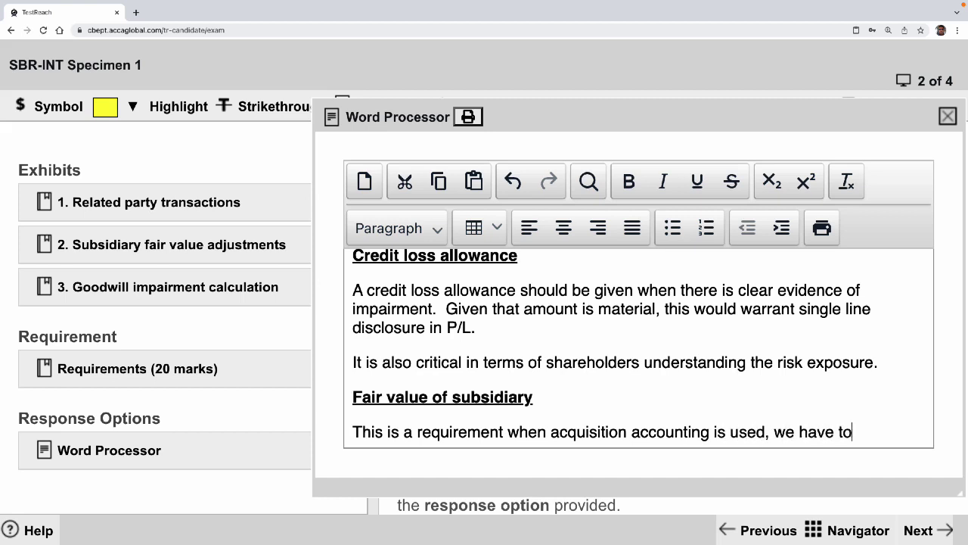
Complete the acquisition accounting sentence with "fair value the net assets acquired." and start a new paragraph
{"action": "type", "text": " fair value th"}
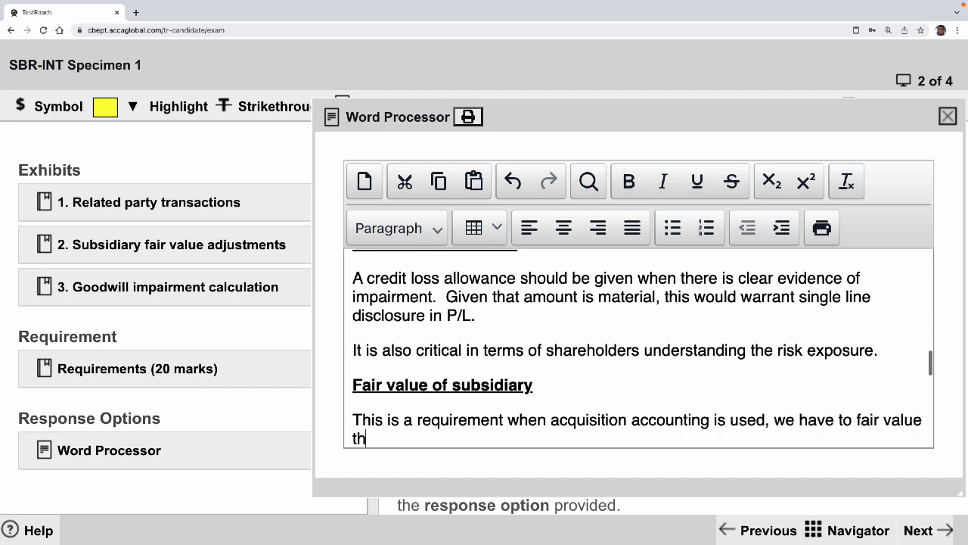
{"action": "type", "text": "e asse"}
{"action": "key", "text": "BackSpace"}
{"action": "key", "text": "BackSpace"}
{"action": "key", "text": "BackSpace"}
{"action": "key", "text": "BackSpace"}
{"action": "type", "text": "net assets"}
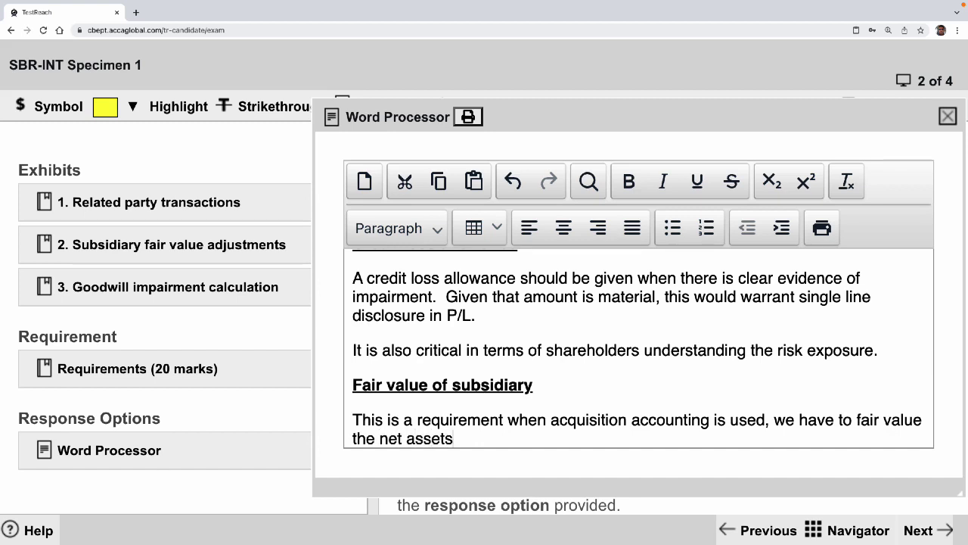
{"action": "type", "text": " acquired."}
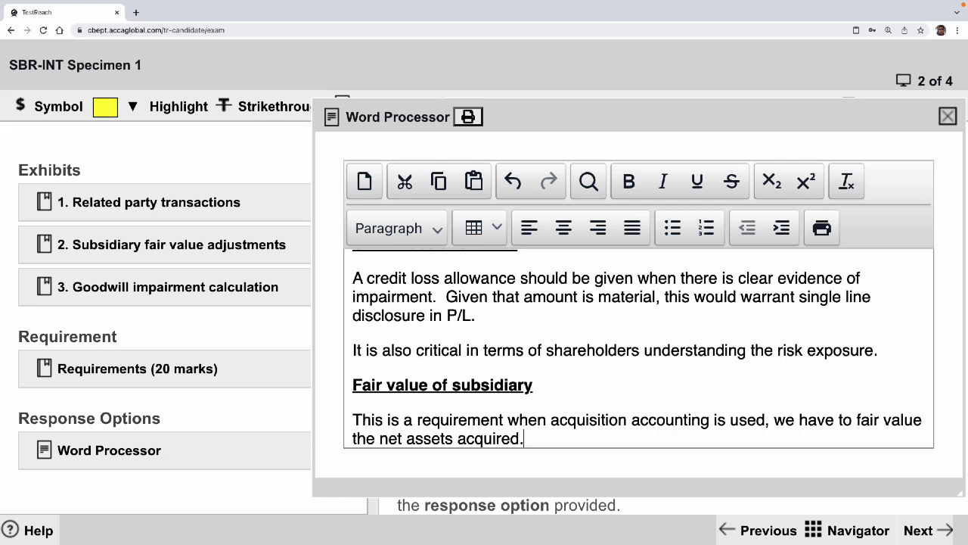
{"action": "key", "text": "Return"}
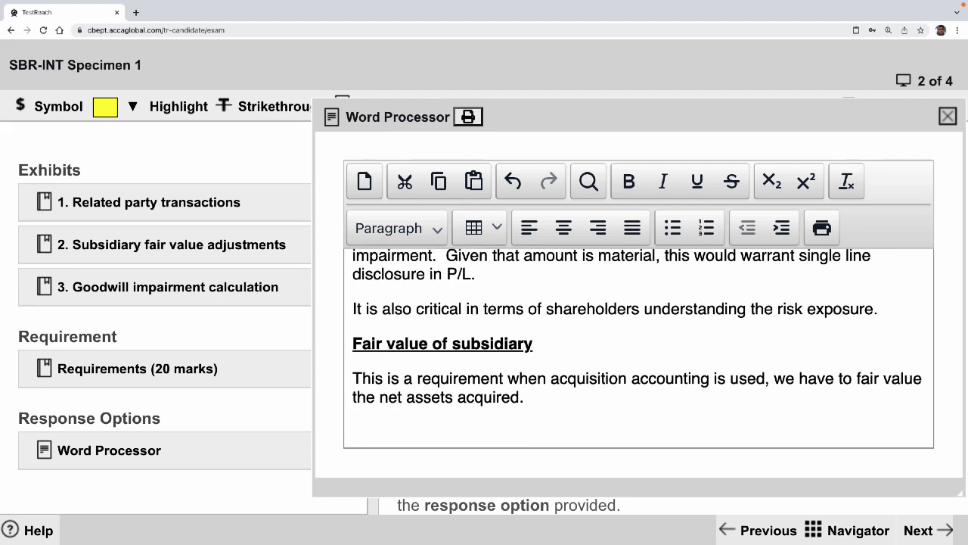
Begin the second fair value paragraph with "Goodwill is the excess paid over the net asset"
{"action": "type", "text": "Goodwill "}
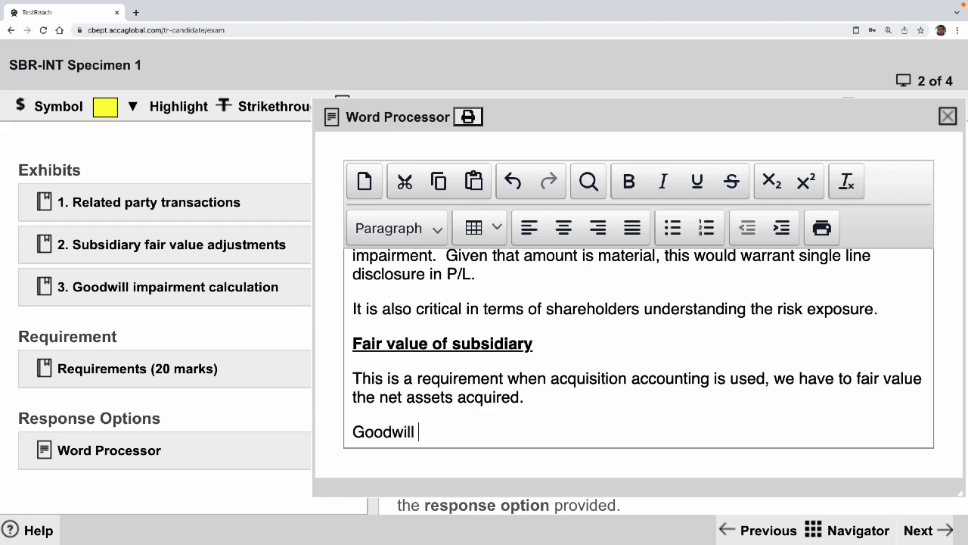
{"action": "type", "text": "is the ecess"}
{"action": "key", "text": "BackSpace"}
{"action": "key", "text": "BackSpace"}
{"action": "key", "text": "BackSpace"}
{"action": "key", "text": "BackSpace"}
{"action": "type", "text": "xecess"}
{"action": "key", "text": "BackSpace"}
{"action": "key", "text": "BackSpace"}
{"action": "key", "text": "BackSpace"}
{"action": "key", "text": "BackSpace"}
{"action": "key", "text": "BackSpace"}
{"action": "type", "text": "cess paid over"}
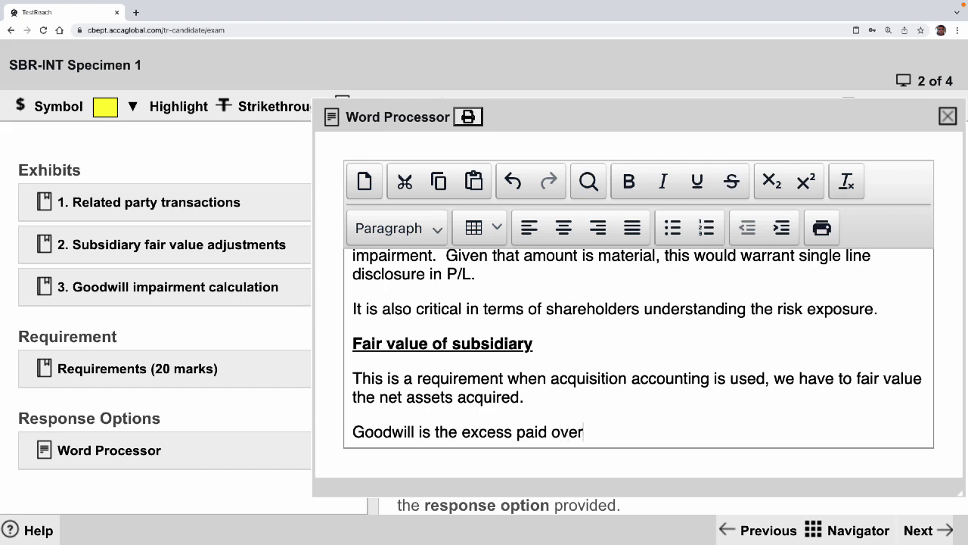
{"action": "type", "text": " the net asset"}
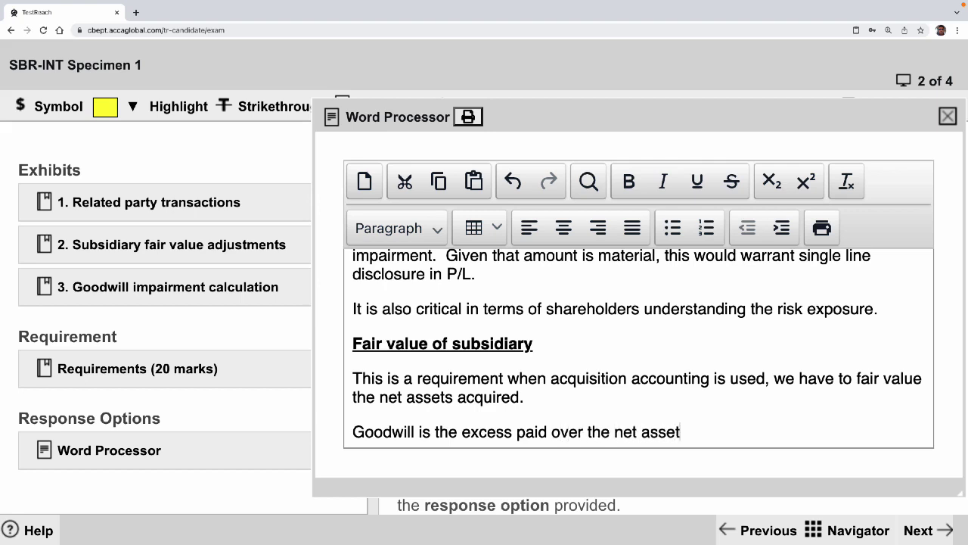
Complete the goodwill sentence with "and indicates the value of intangible asset that cannot be allocated." and start a new paragraph
{"action": "type", "text": " na dindicat"}
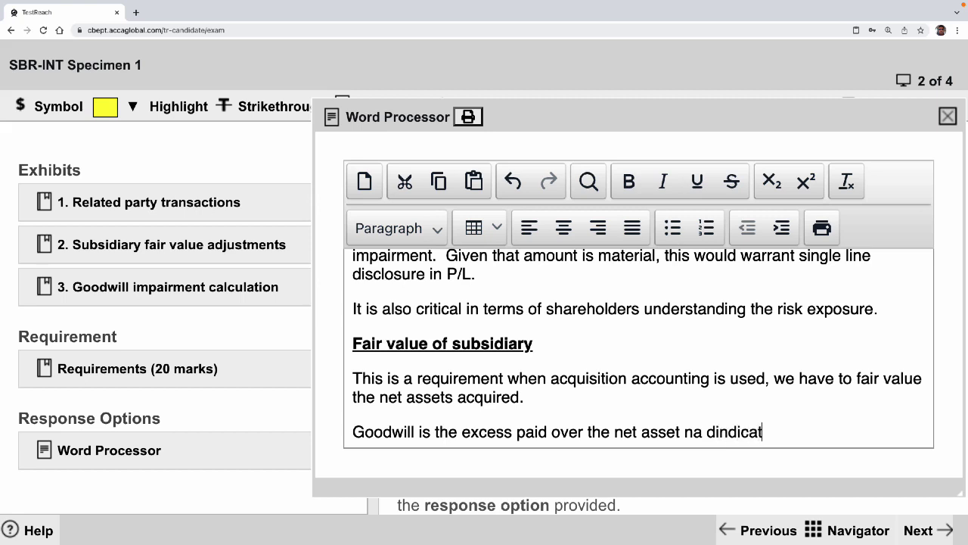
{"action": "key", "text": "BackSpace"}
{"action": "key", "text": "BackSpace"}
{"action": "key", "text": "BackSpace"}
{"action": "key", "text": "BackSpace"}
{"action": "key", "text": "BackSpace"}
{"action": "key", "text": "BackSpace"}
{"action": "key", "text": "BackSpace"}
{"action": "key", "text": "BackSpace"}
{"action": "key", "text": "BackSpace"}
{"action": "key", "text": "BackSpace"}
{"action": "key", "text": "BackSpace"}
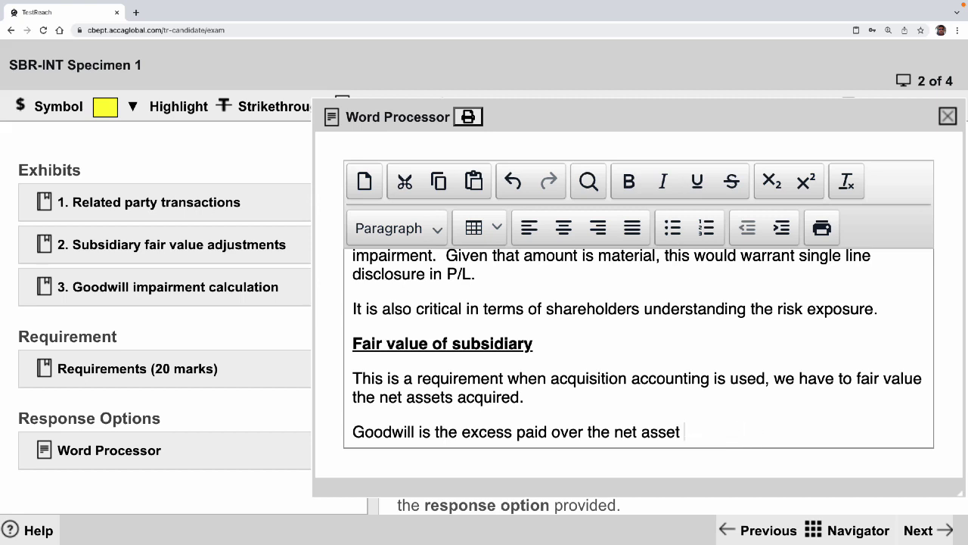
{"action": "type", "text": "and indicates the "}
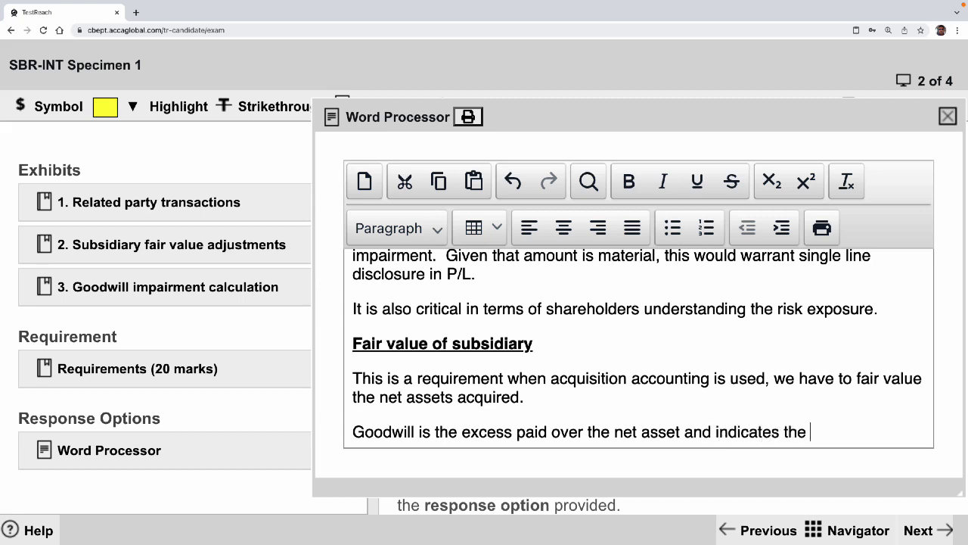
{"action": "type", "text": "value of intangibl"}
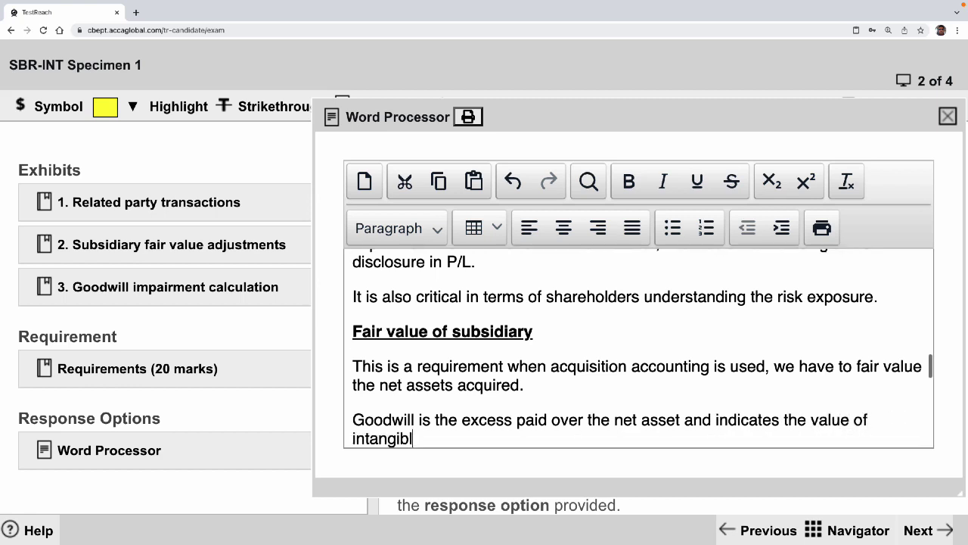
{"action": "type", "text": "e asset"}
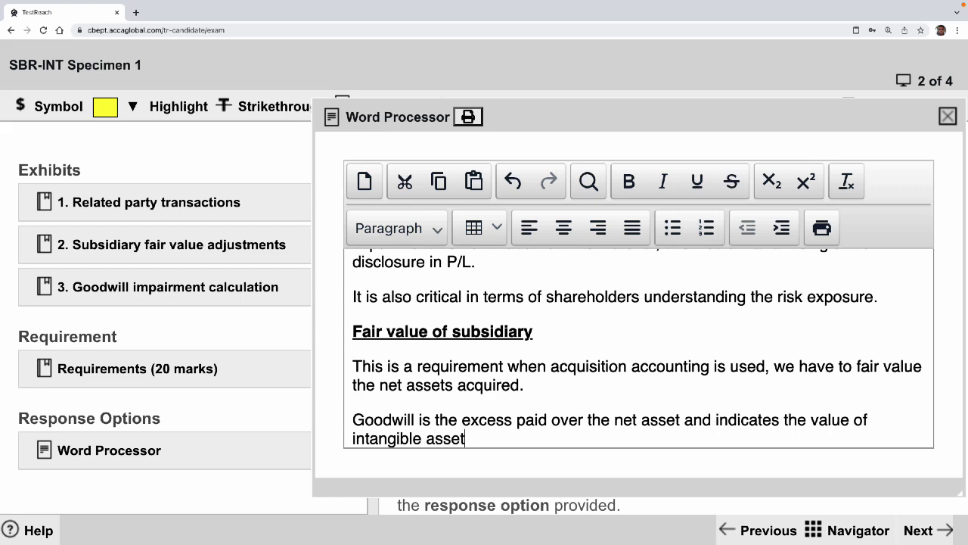
{"action": "type", "text": " that cannot be "}
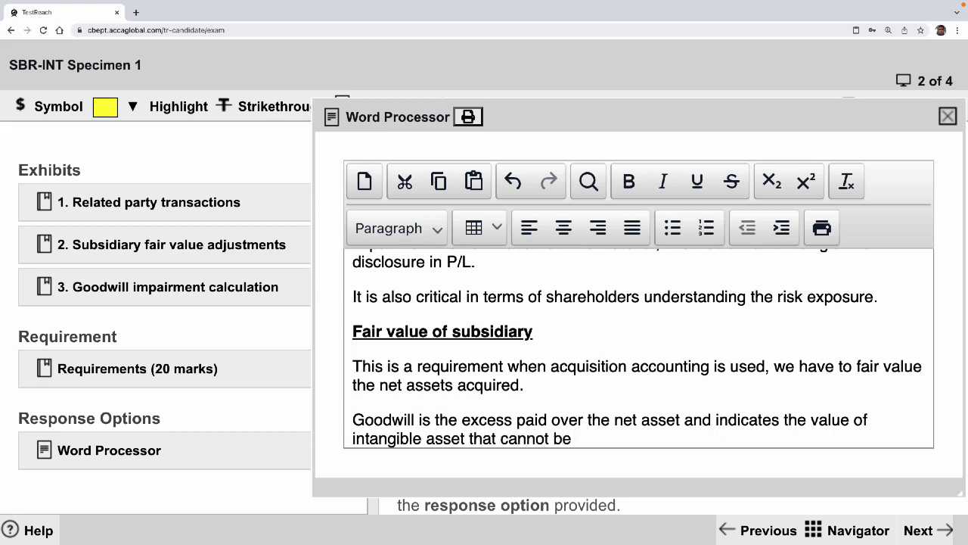
{"action": "type", "text": "allocated."}
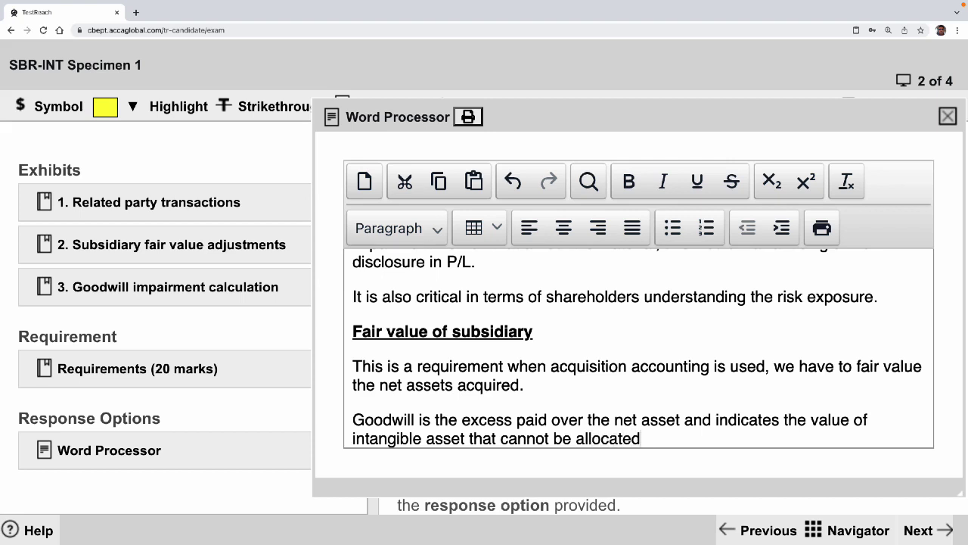
{"action": "key", "text": "Return"}
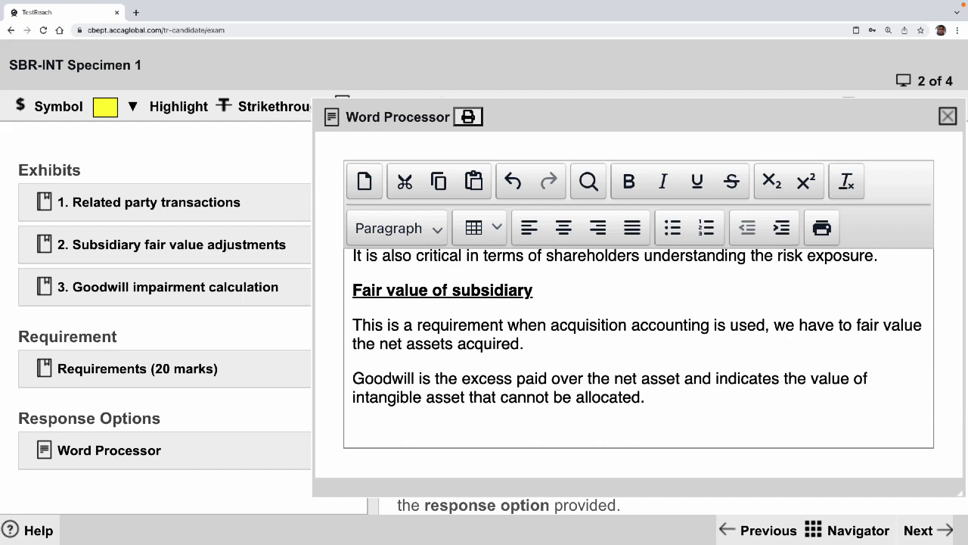
Add the paragraph "The move will lead to lower depreciation and amortisation charges for Abby." and start a new one
{"action": "type", "text": "The move"}
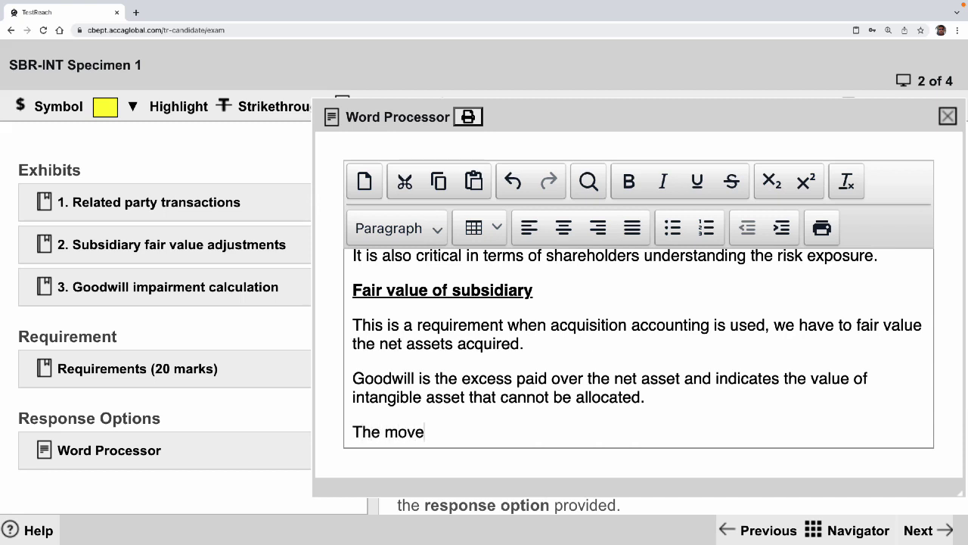
{"action": "type", "text": " will lead to lower"}
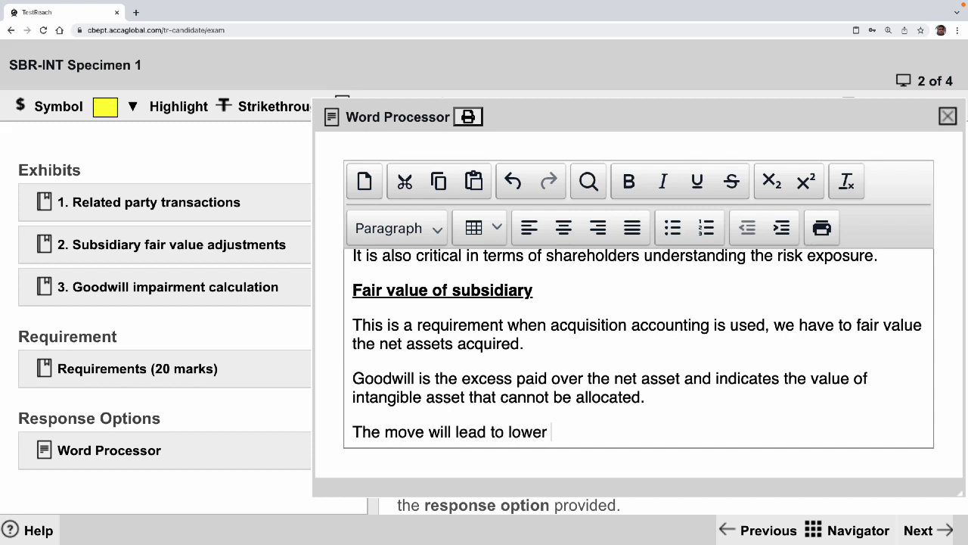
{"action": "type", "text": " depreciation and"}
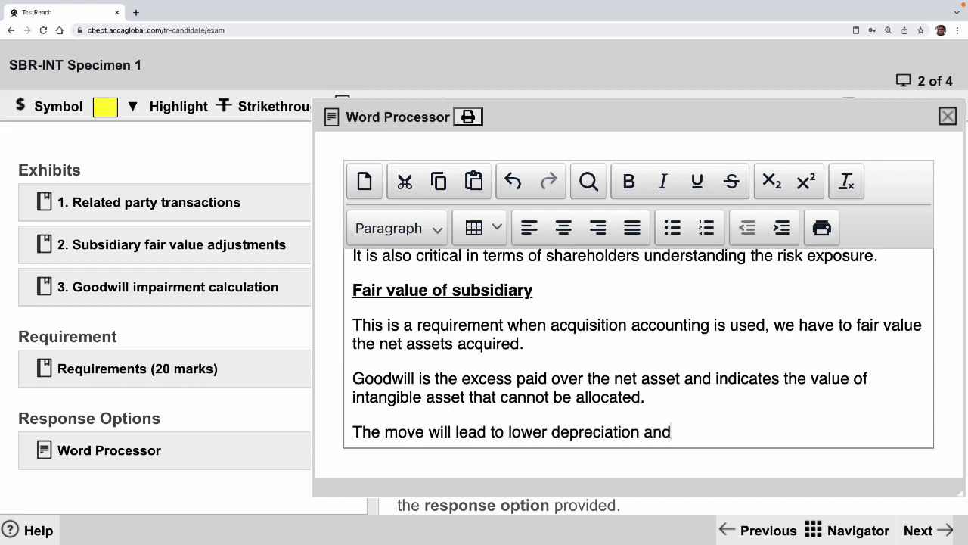
{"action": "type", "text": " amortisation "}
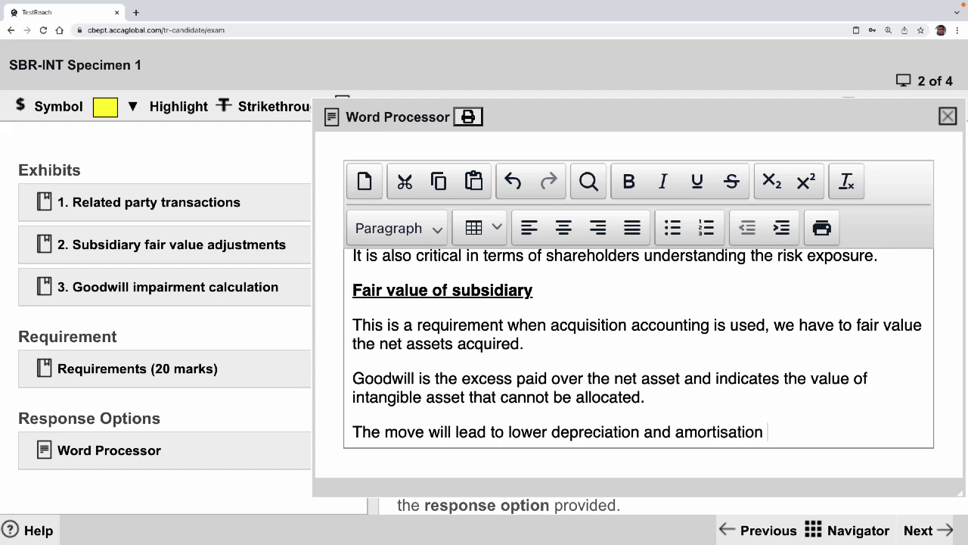
{"action": "type", "text": "charges f"}
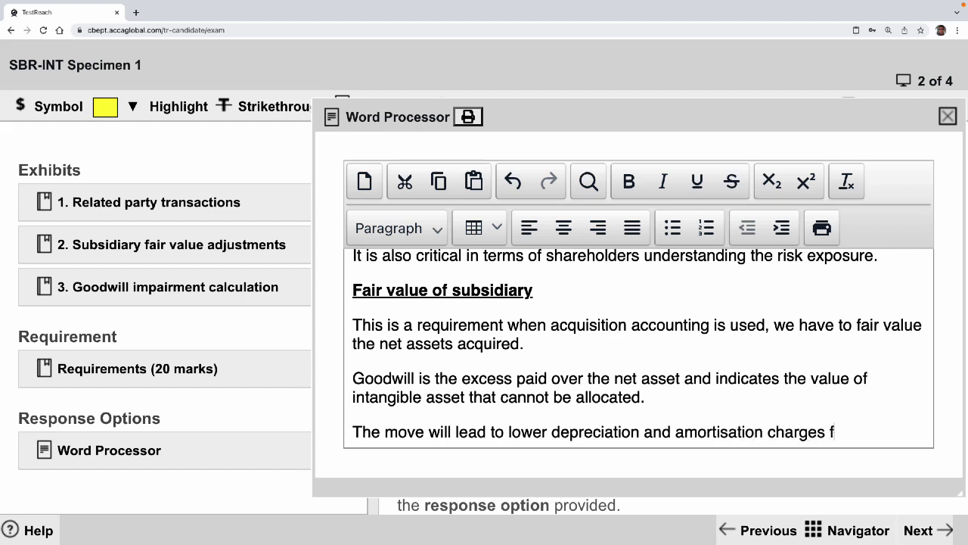
{"action": "type", "text": "or Abby."}
{"action": "key", "text": "Return"}
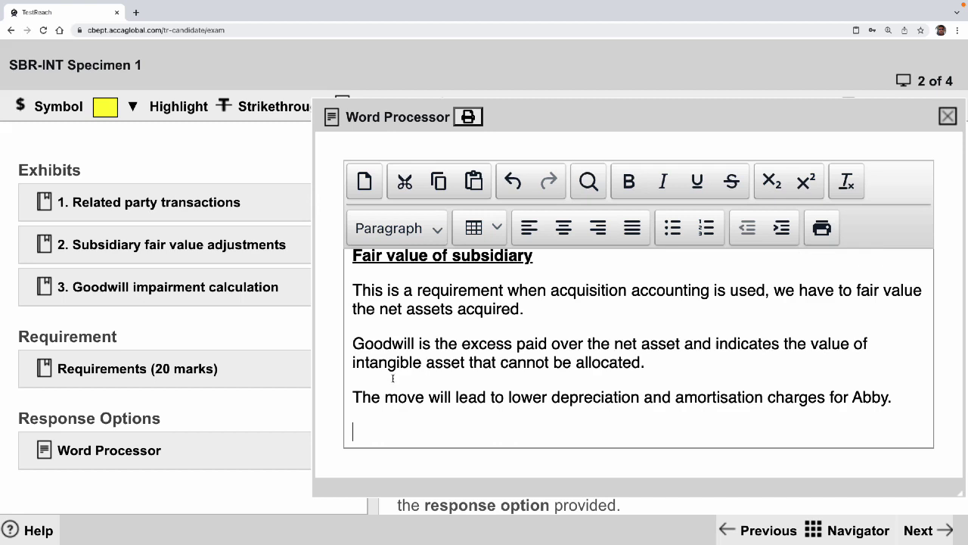
Read the Goodwill impairment calculation exhibit, and add the bold, underlined heading "Impairment calculation" beneath the fair value section of the answer
{"action": "left_click", "coordinate": [91, 291]}
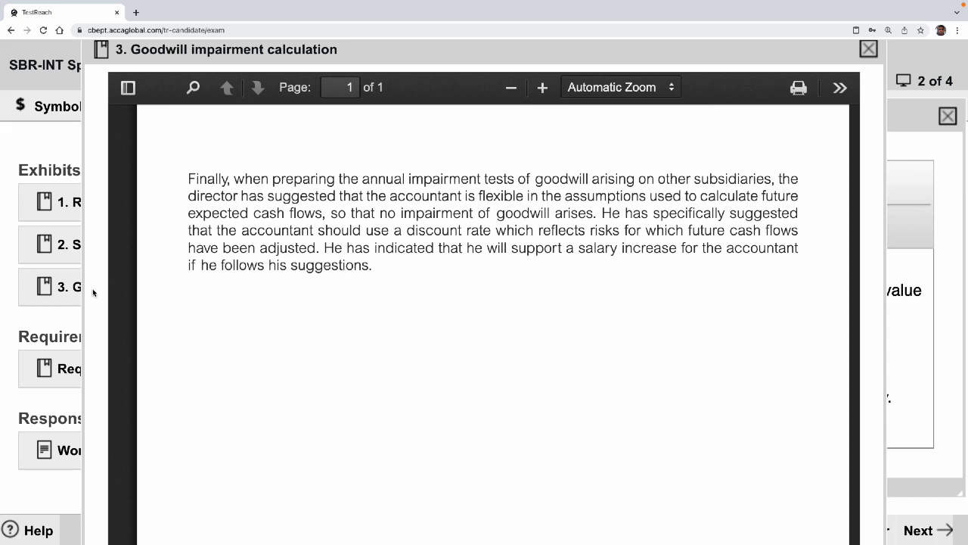
{"action": "left_click", "coordinate": [868, 48]}
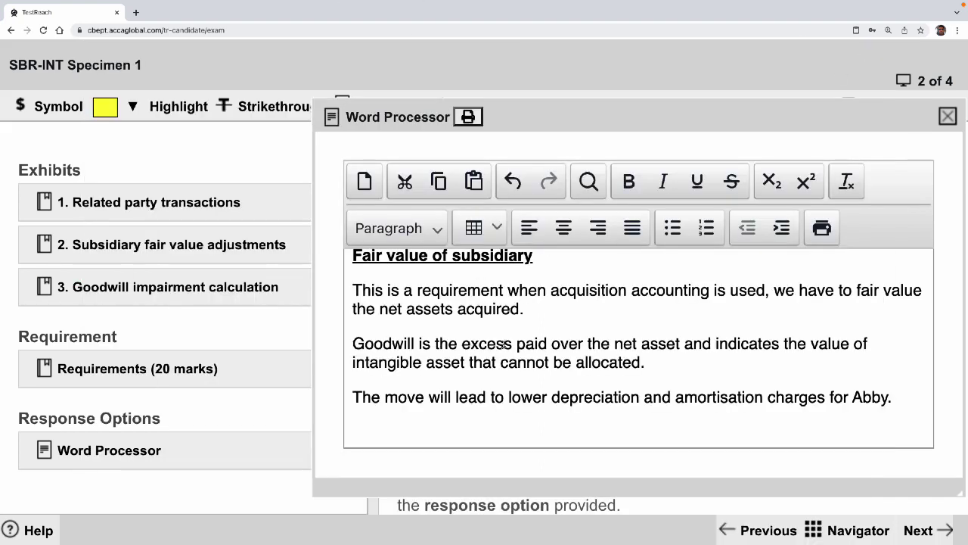
{"action": "scroll", "coordinate": [505, 344], "scroll_direction": "down", "scroll_amount": 2}
{"action": "left_click", "coordinate": [386, 423]}
{"action": "left_click", "coordinate": [374, 387]}
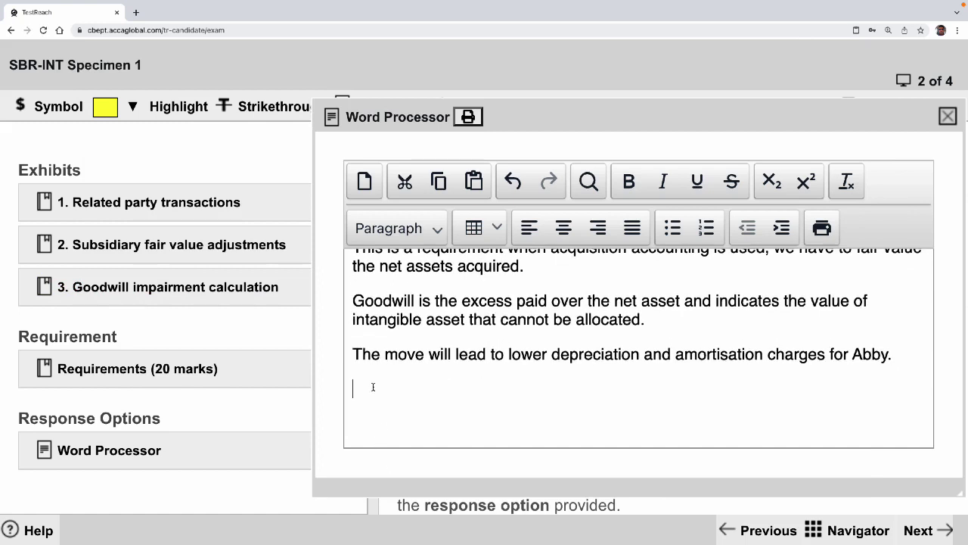
{"action": "type", "text": "Impairment"}
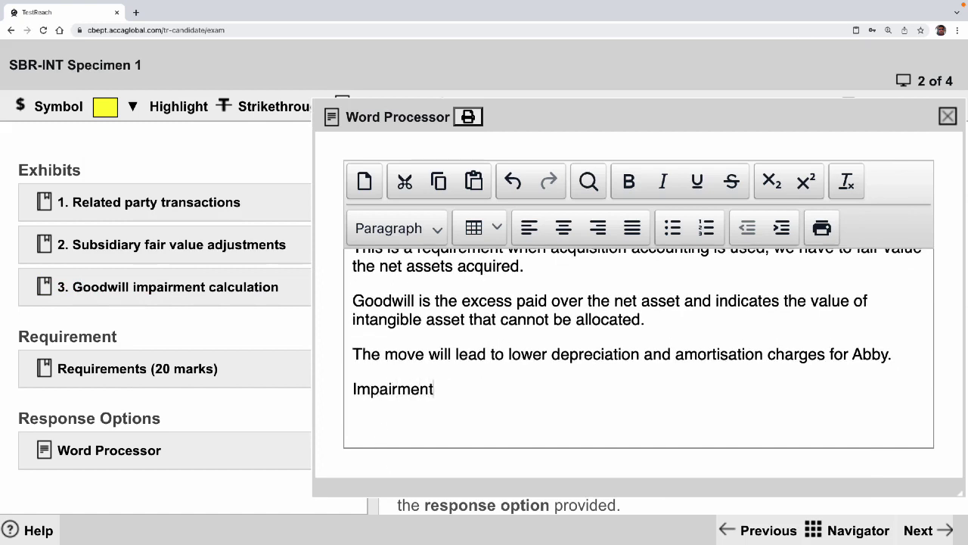
{"action": "type", "text": " calculation"}
{"action": "key", "text": "shift+End"}
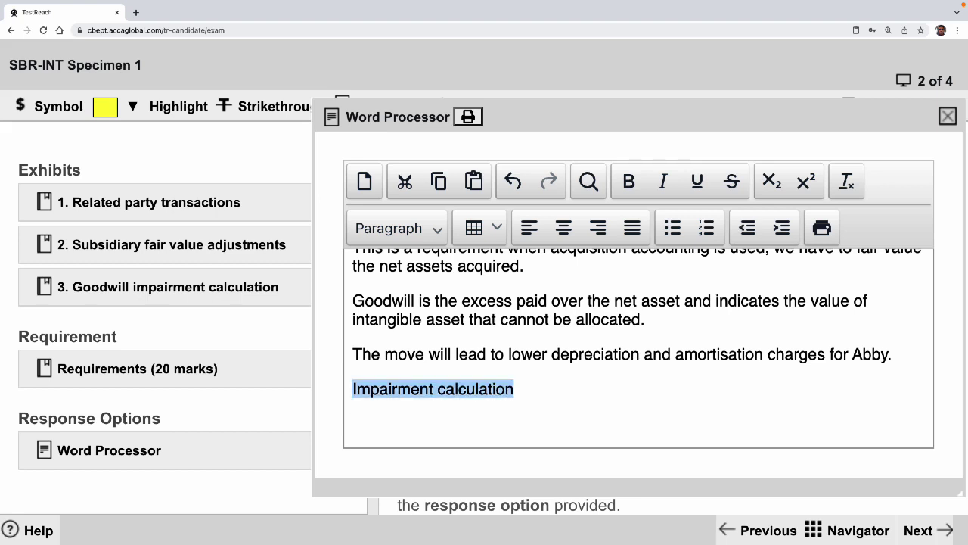
{"action": "key", "text": "ctrl+b"}
{"action": "key", "text": "ctrl+u"}
{"action": "key", "text": "End"}
{"action": "key", "text": "Return"}
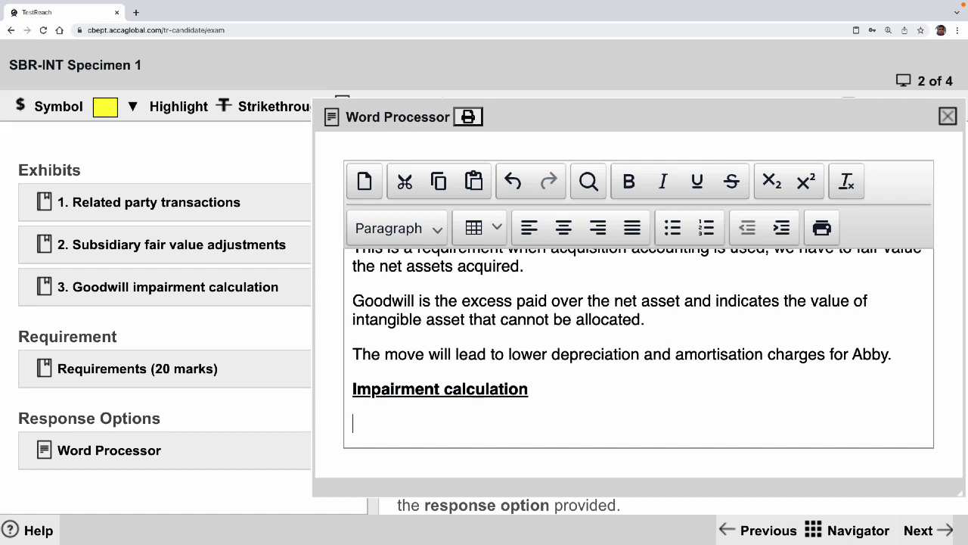
Add the paragraph "FD requested the use of flexible rates for value in use by adjusting the discount factor would be creative accounting."
{"action": "type", "text": "FD requested"}
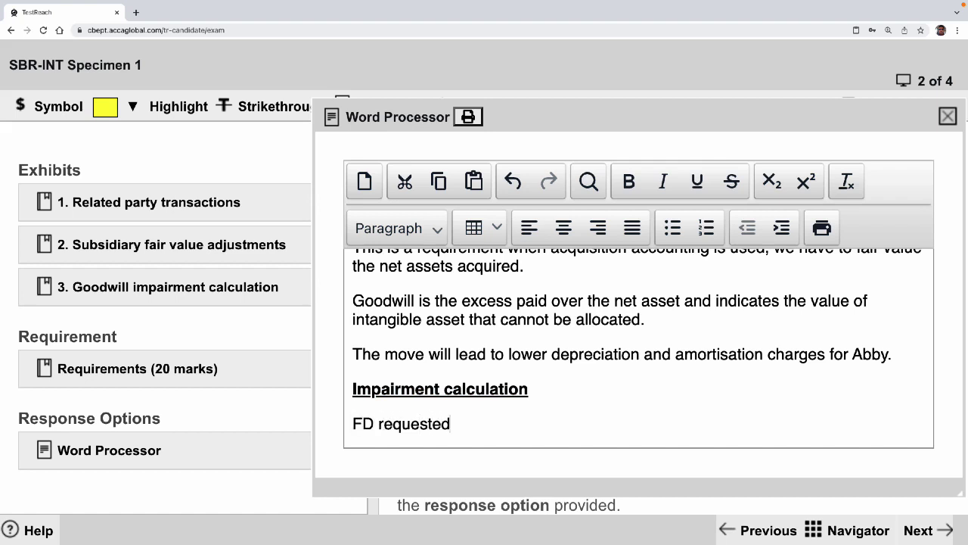
{"action": "type", "text": " the use of flexibe"}
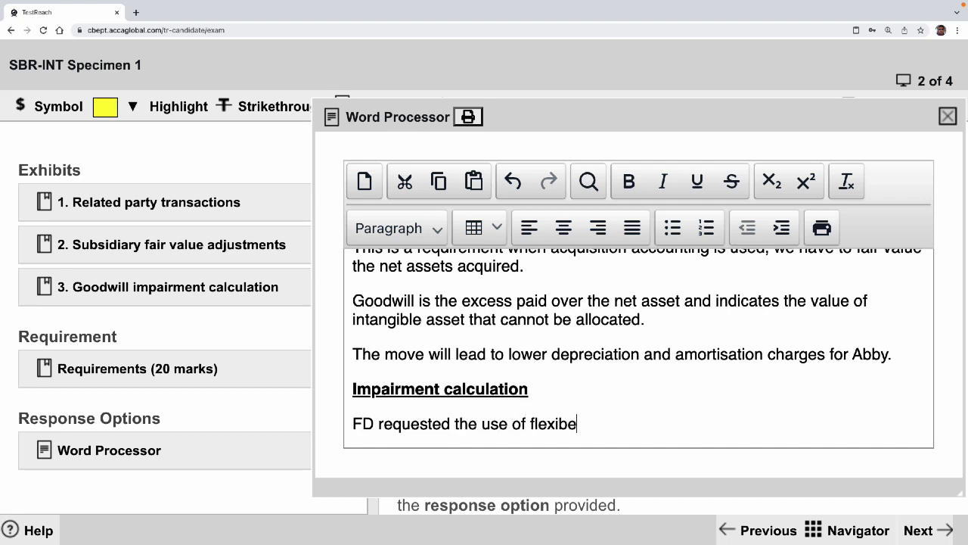
{"action": "key", "text": "BackSpace"}
{"action": "type", "text": "le rates fo"}
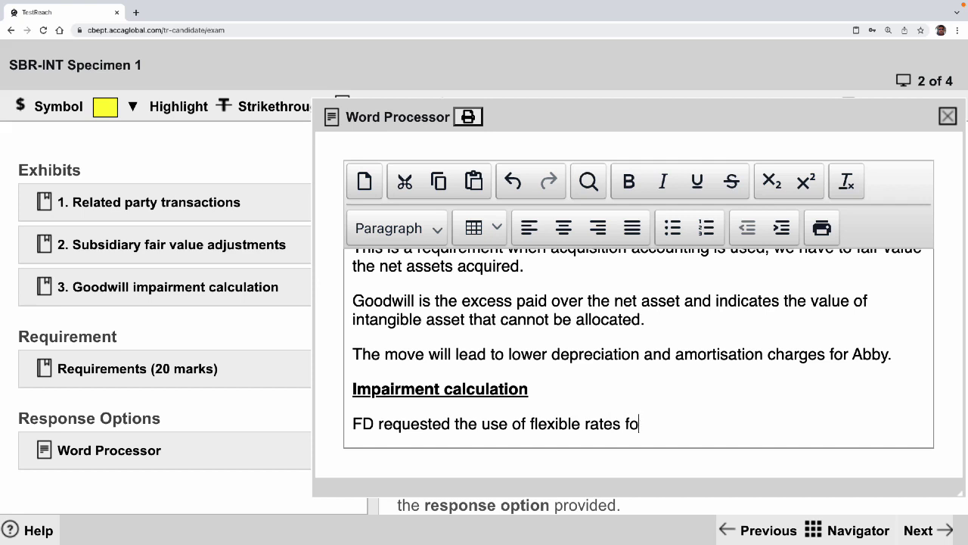
{"action": "type", "text": "r value in u"}
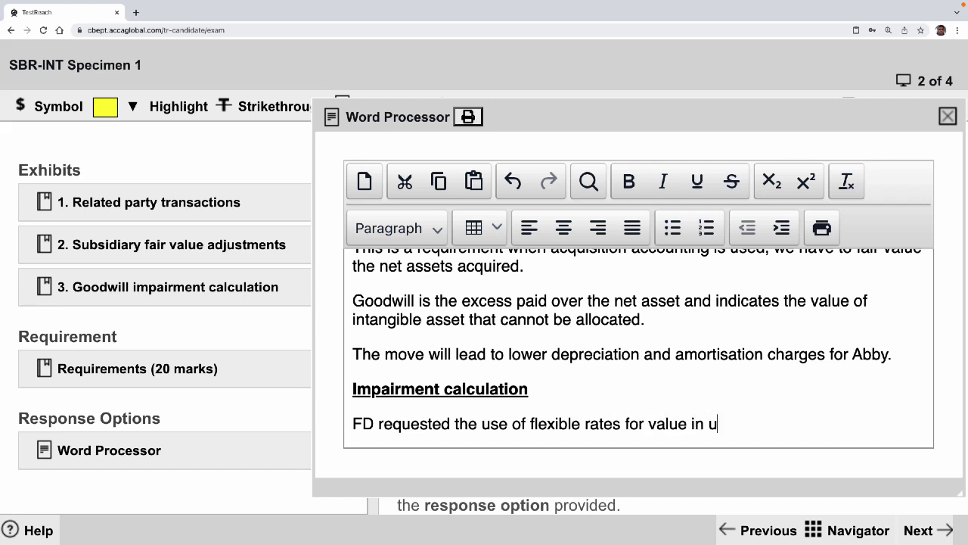
{"action": "type", "text": "se by adjusting the "}
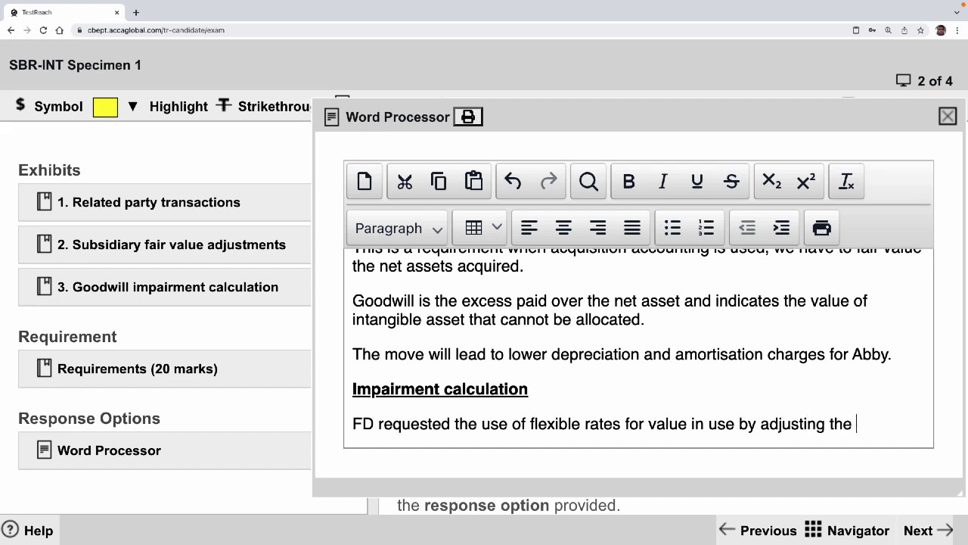
{"action": "type", "text": "discount fact"}
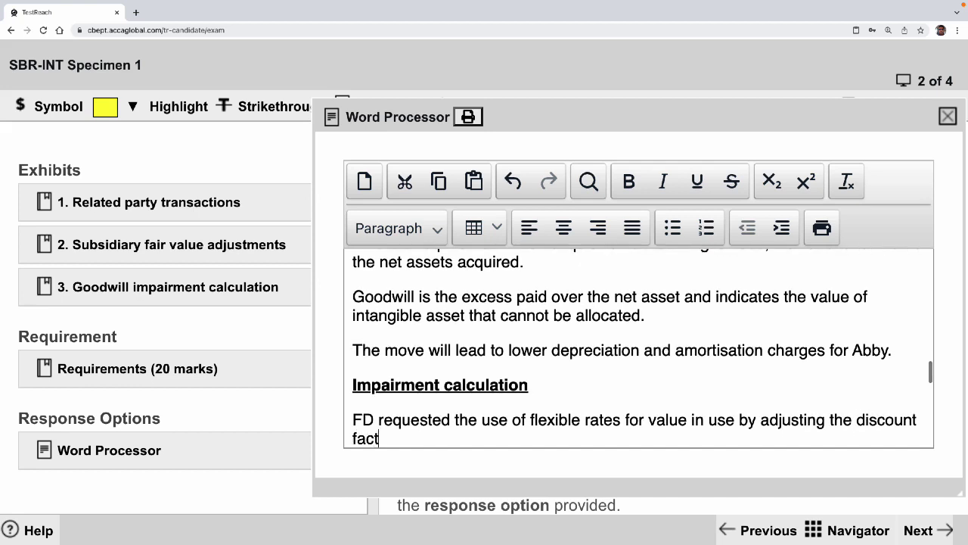
{"action": "type", "text": "or would be"}
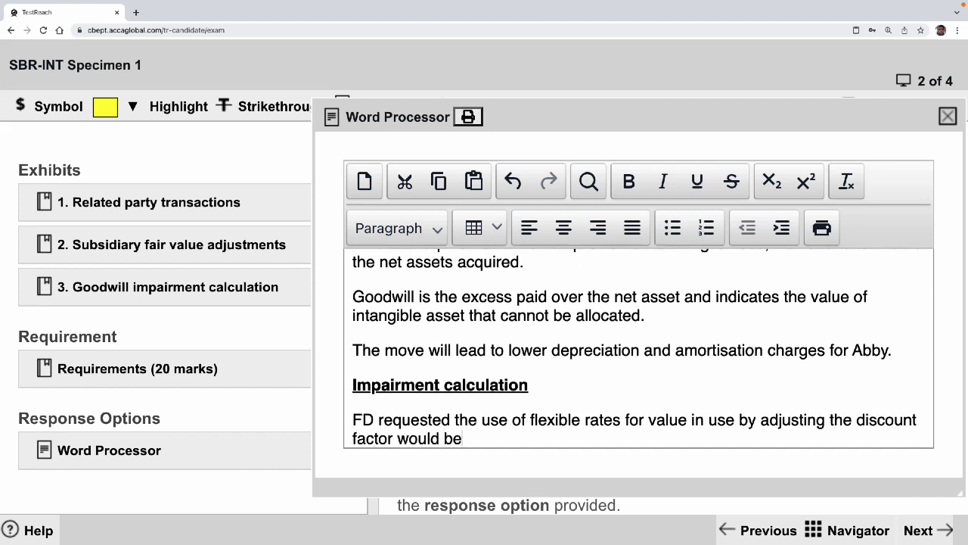
{"action": "type", "text": " creative "}
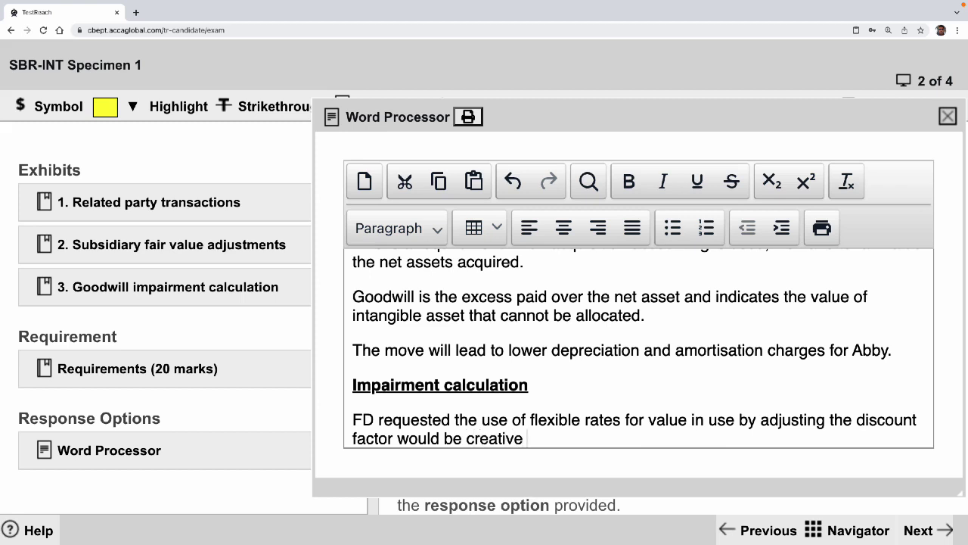
{"action": "type", "text": "accounting"}
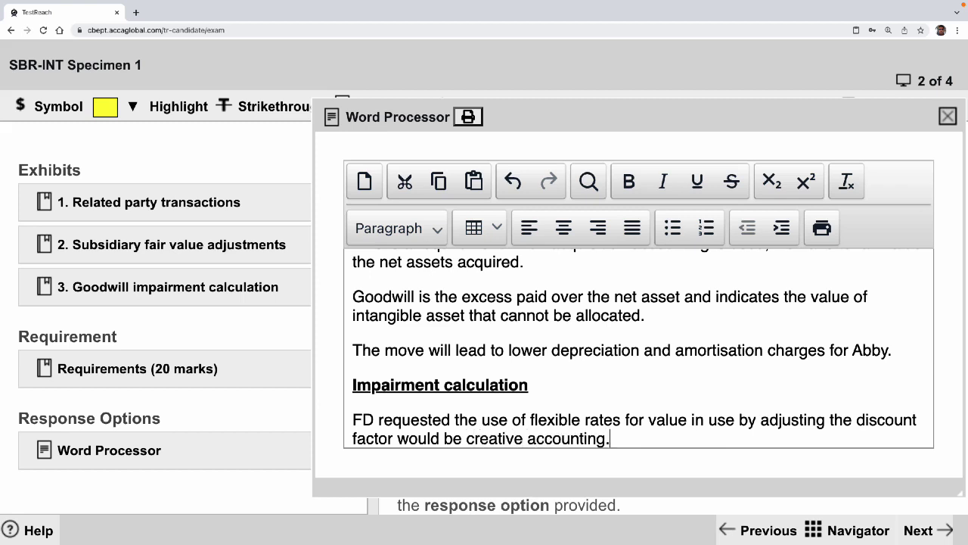
{"action": "type", "text": "."}
{"action": "key", "text": "Return"}
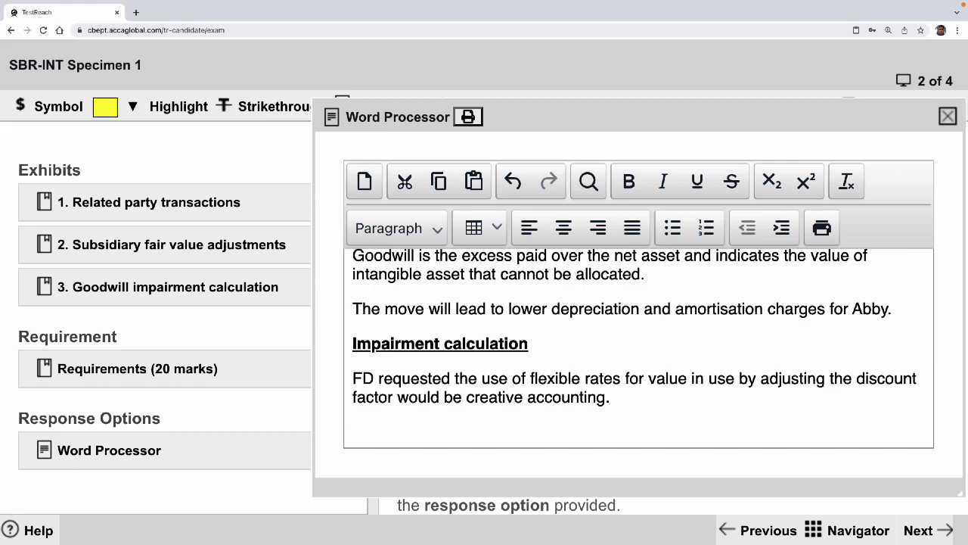
Add the paragraph "Assumptions used for the value in use has to be reasonable and supportable, it cannot be excessive." and start a new one
{"action": "type", "text": "Assumptio"}
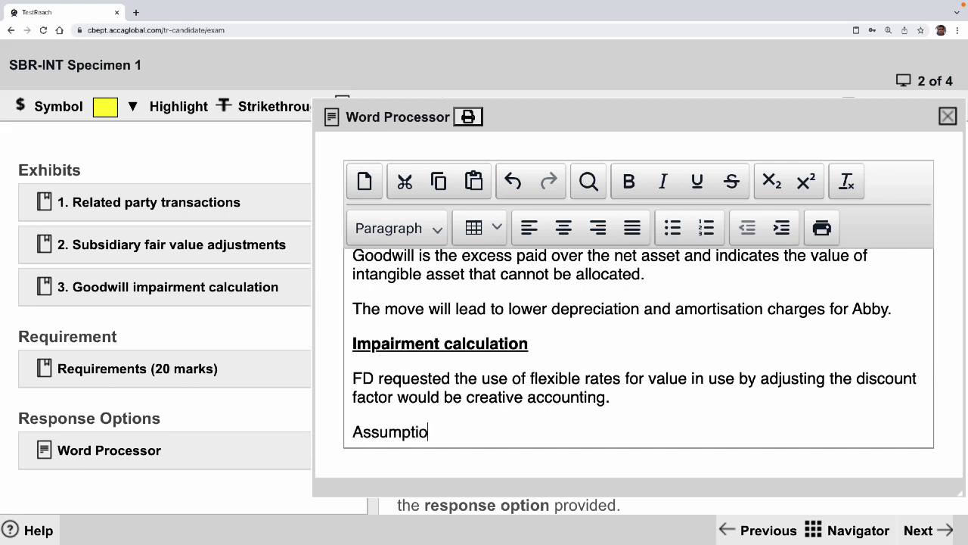
{"action": "type", "text": "ns used for the val"}
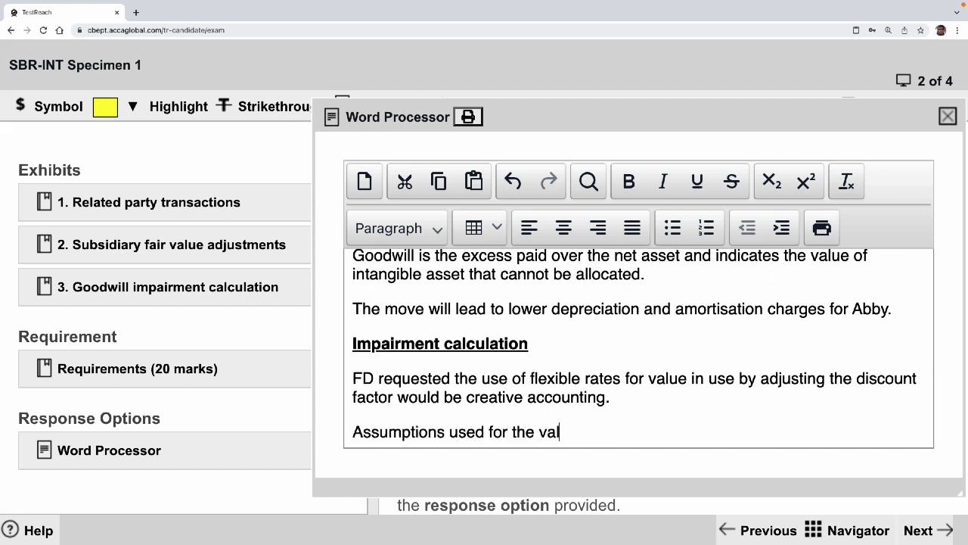
{"action": "type", "text": "ue in use has "}
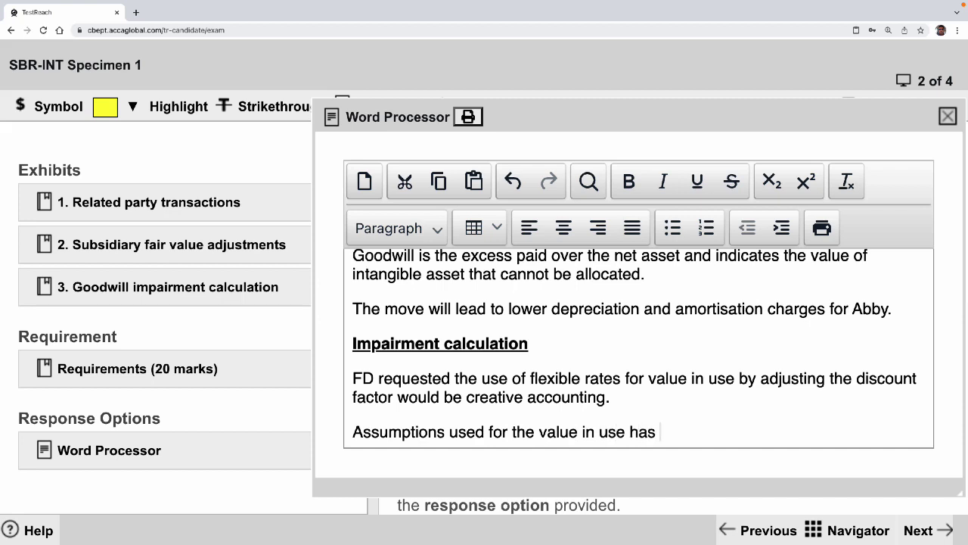
{"action": "type", "text": "to be reason"}
{"action": "key", "text": "BackSpace"}
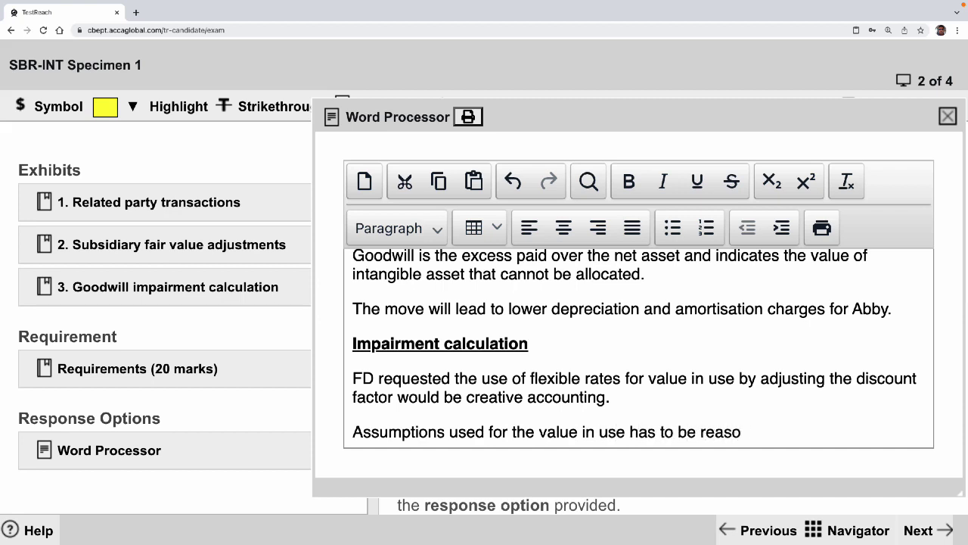
{"action": "type", "text": "nable and "}
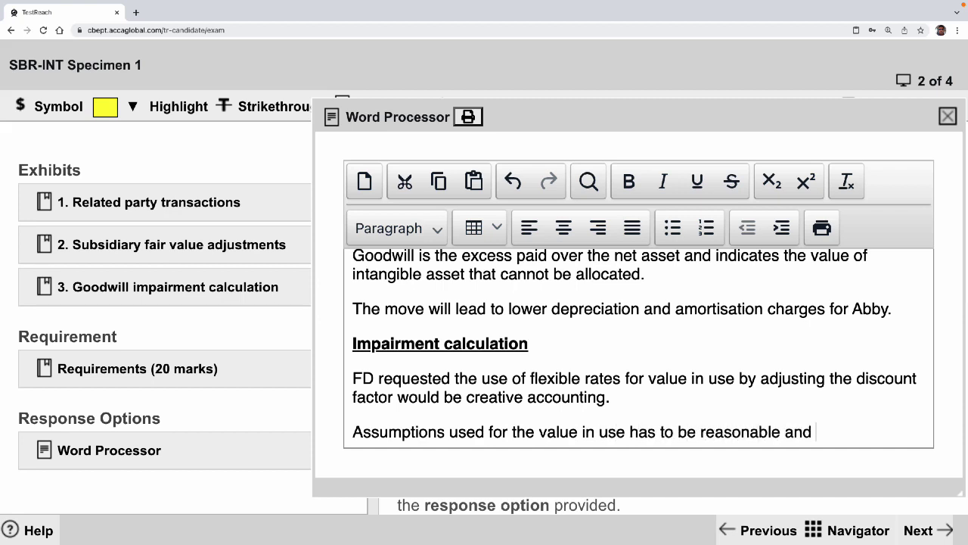
{"action": "type", "text": "supportable"}
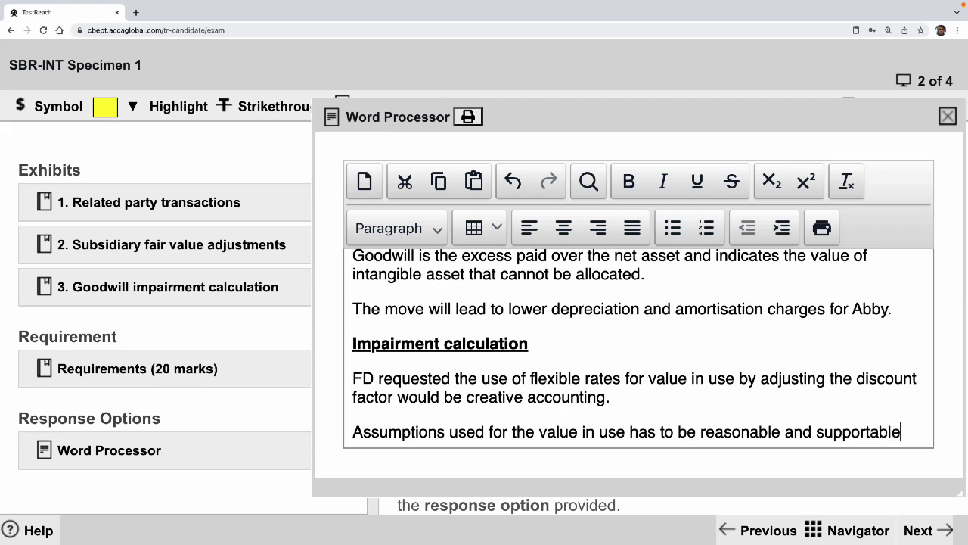
{"action": "type", "text": ", it cannot be "}
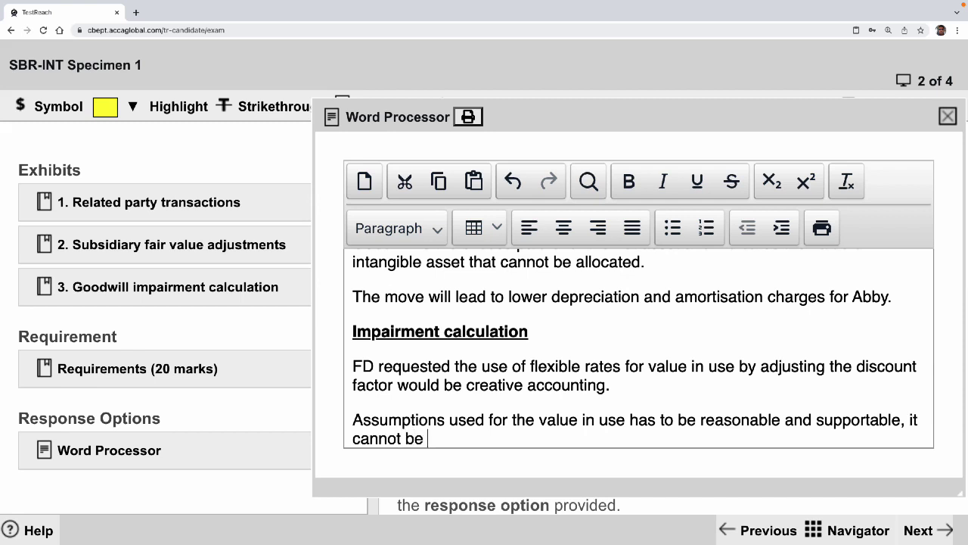
{"action": "type", "text": "excessinb"}
{"action": "key", "text": "BackSpace"}
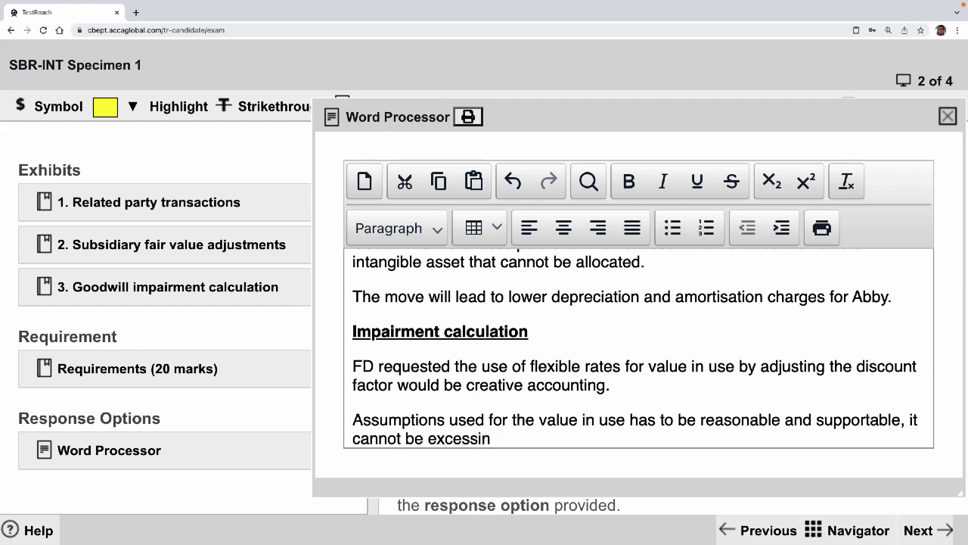
{"action": "key", "text": "BackSpace"}
{"action": "type", "text": "ve."}
{"action": "key", "text": "Return"}
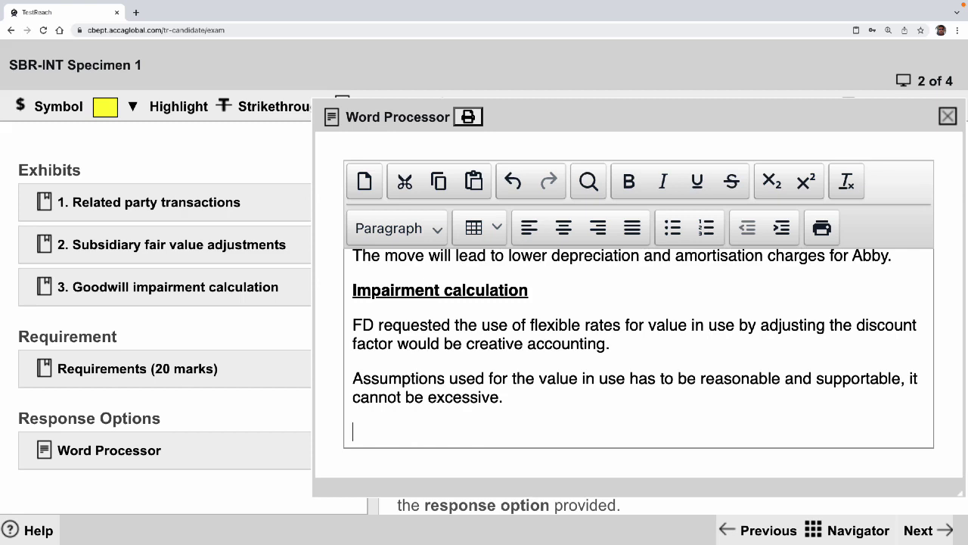
Begin the third impairment paragraph with "Rate for impairment testing should reflect the pre-tax market rate for that class of asset"
{"action": "type", "text": "Rate for impaor,e"}
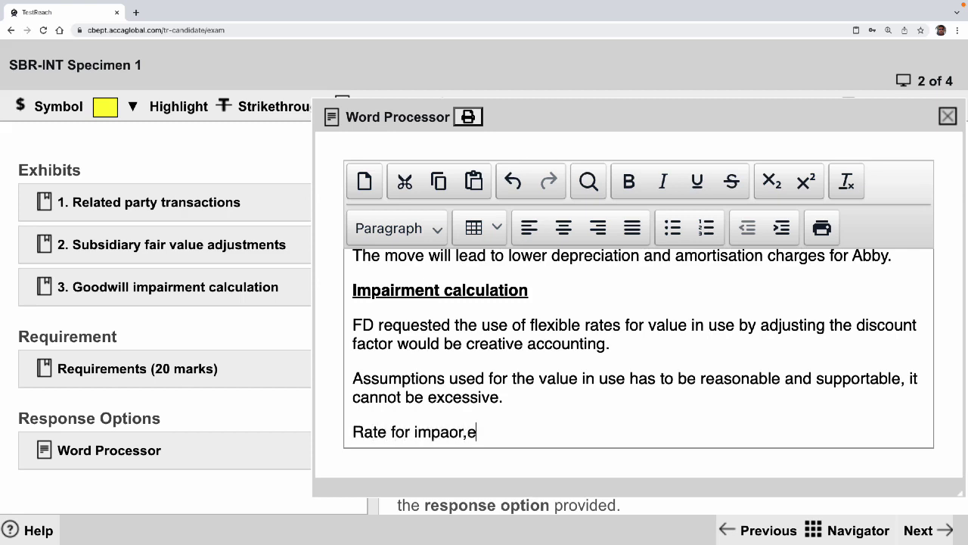
{"action": "key", "text": "BackSpace"}
{"action": "key", "text": "BackSpace"}
{"action": "key", "text": "BackSpace"}
{"action": "key", "text": "BackSpace"}
{"action": "type", "text": "irment testing "}
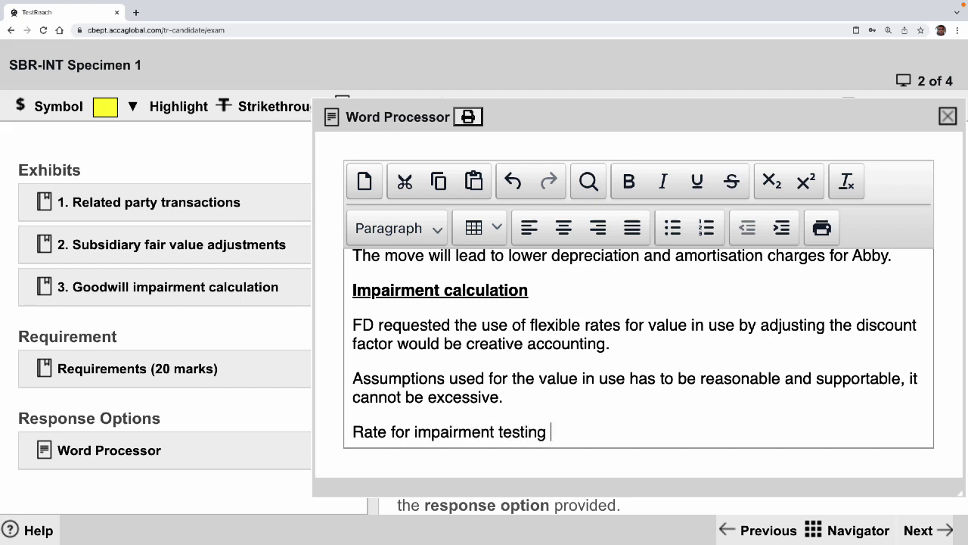
{"action": "type", "text": "should reflec"}
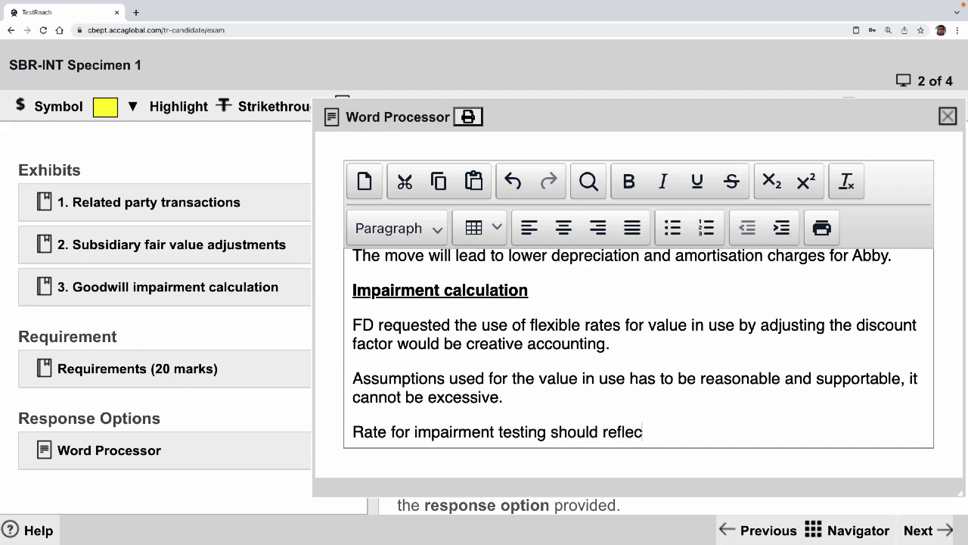
{"action": "type", "text": "t the pre-tax"}
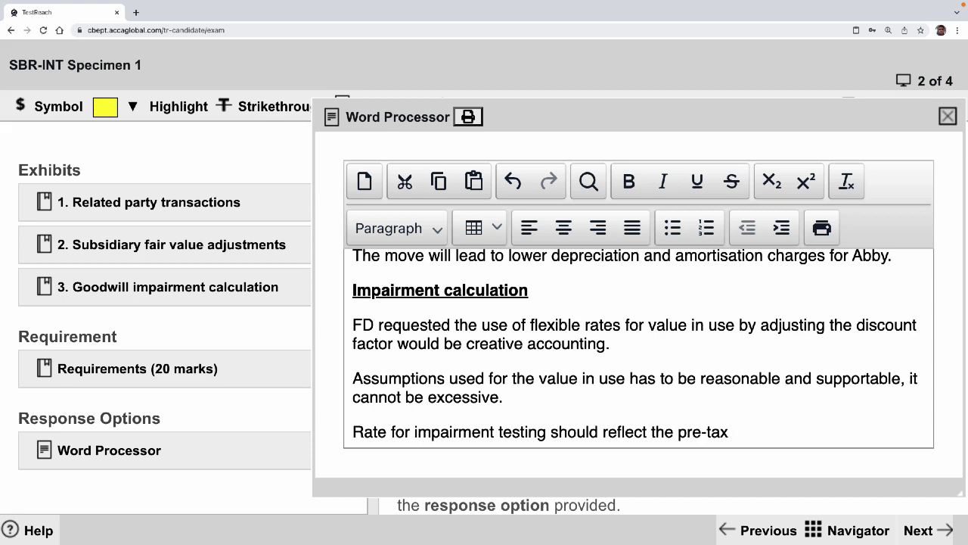
{"action": "type", "text": " market rate"}
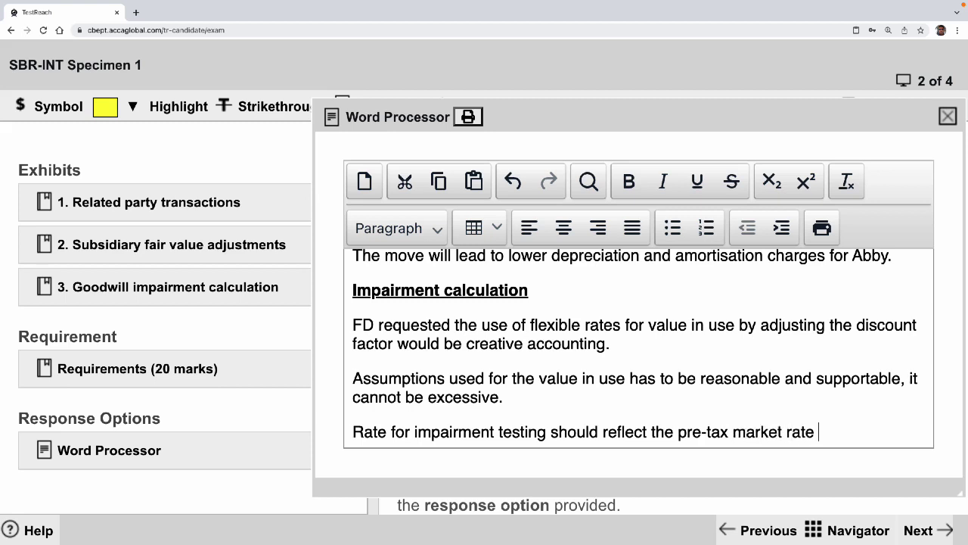
{"action": "type", "text": " for theat cl"}
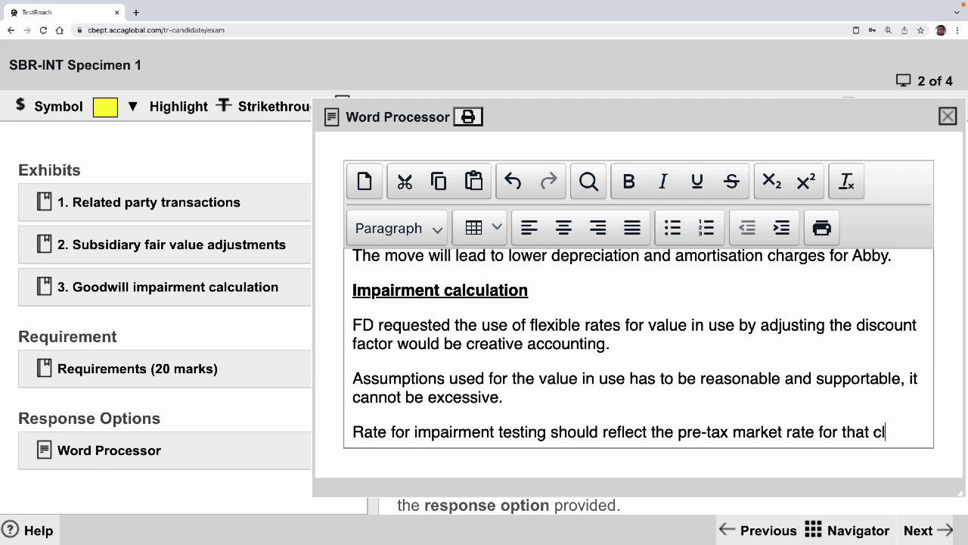
{"action": "type", "text": "ass of asset"}
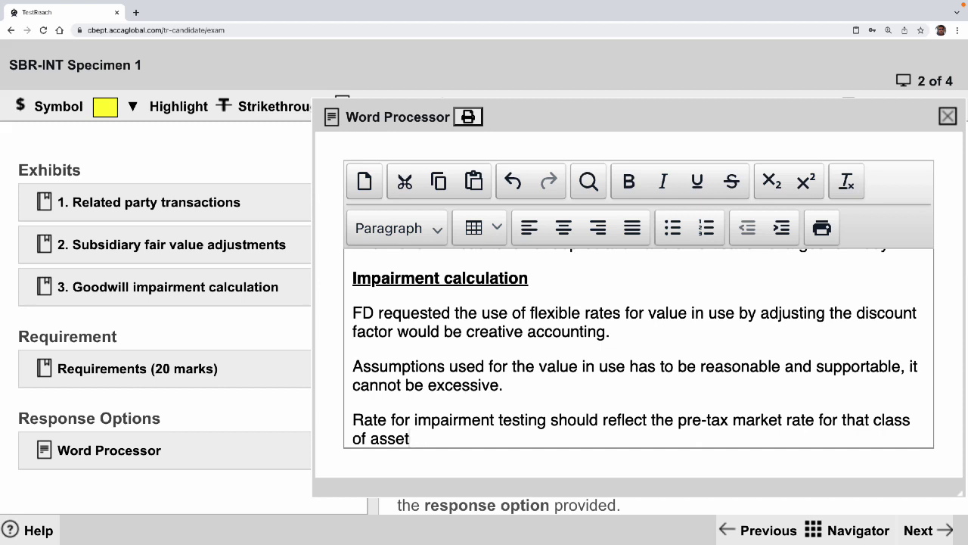
Complete the impairment rate sentence with "; usually obtained from commercial databases." and start a new paragraph
{"action": "type", "text": "; usually "}
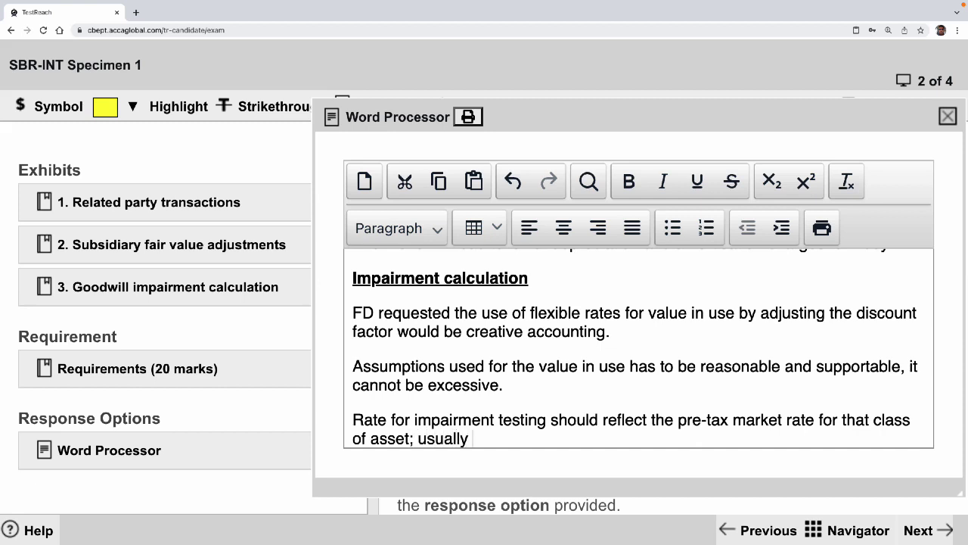
{"action": "type", "text": "otained"}
{"action": "key", "text": "BackSpace"}
{"action": "key", "text": "BackSpace"}
{"action": "key", "text": "BackSpace"}
{"action": "key", "text": "BackSpace"}
{"action": "key", "text": "BackSpace"}
{"action": "key", "text": "BackSpace"}
{"action": "key", "text": "BackSpace"}
{"action": "type", "text": "btaine"}
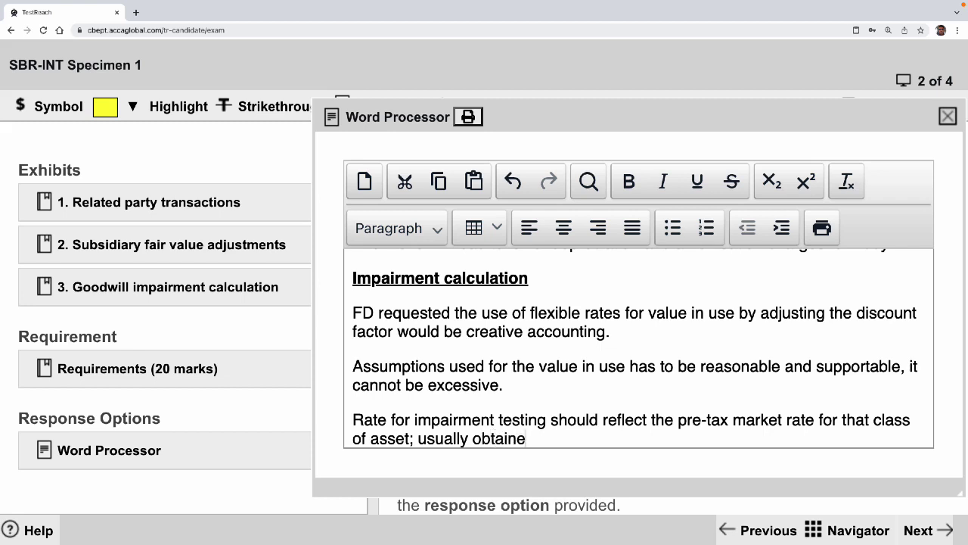
{"action": "type", "text": "d from commer"}
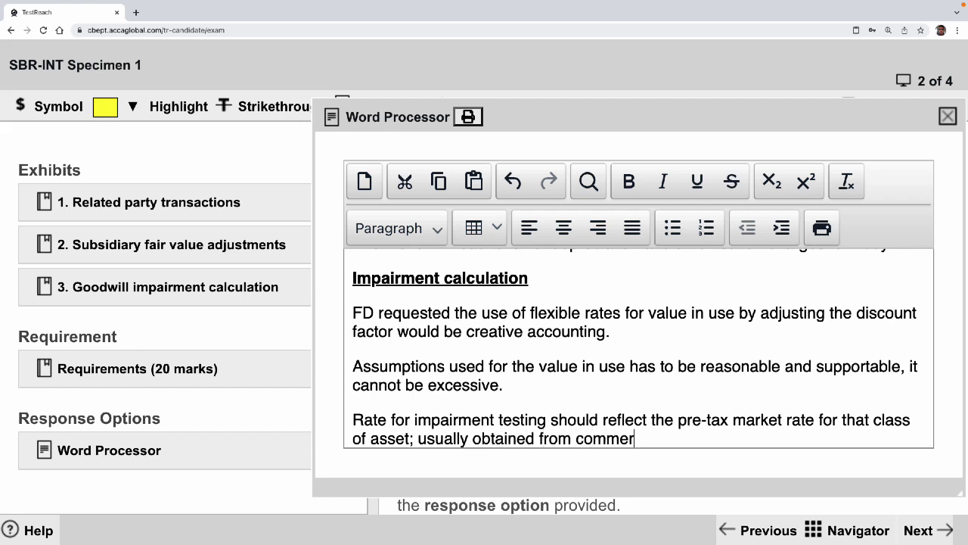
{"action": "type", "text": "cial databa"}
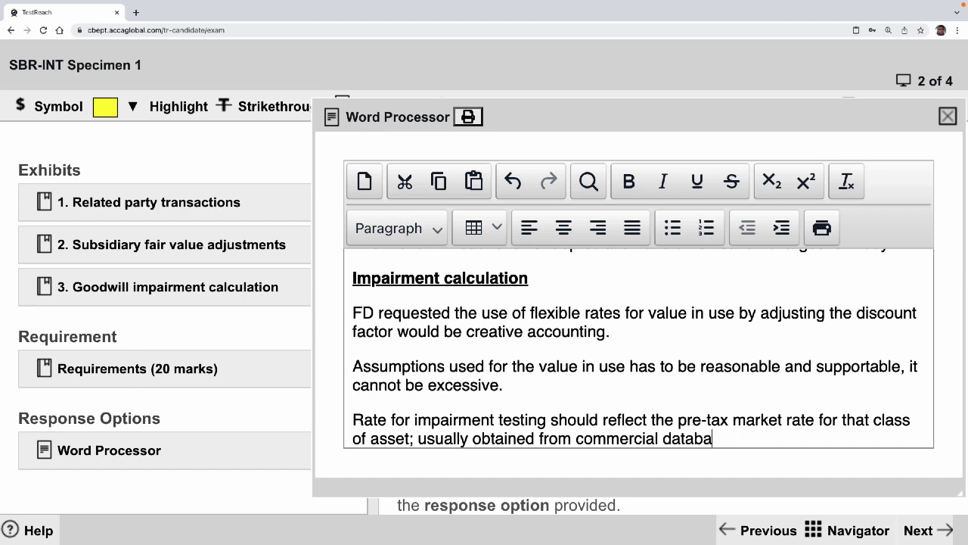
{"action": "type", "text": "ses."}
{"action": "key", "text": "Return"}
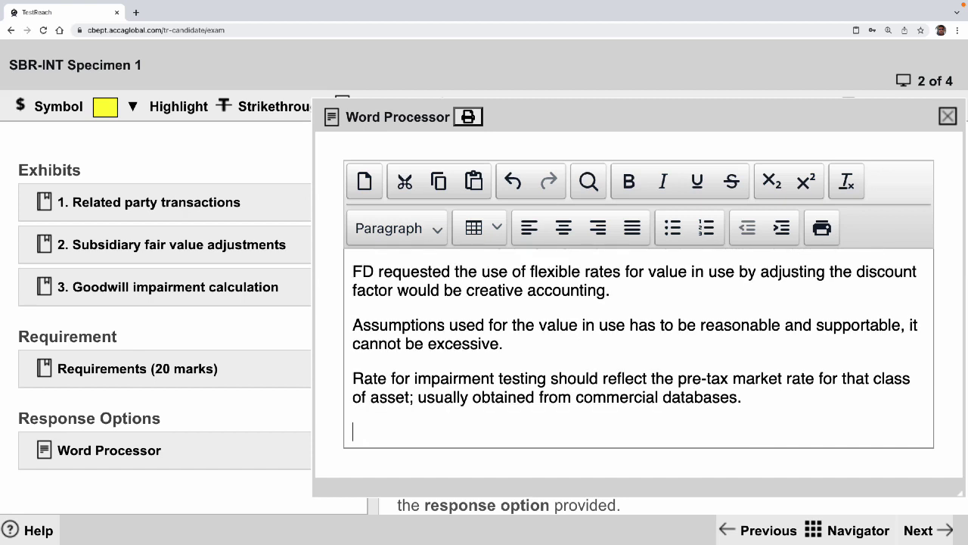
Add the paragraph "Low rate will lead to less impairment and give impression of good performance." and start a new one
{"action": "type", "text": ":pw"}
{"action": "key", "text": "BackSpace"}
{"action": "key", "text": "BackSpace"}
{"action": "key", "text": "BackSpace"}
{"action": "type", "text": "Low"}
{"action": "type", "text": "rate will lead to "}
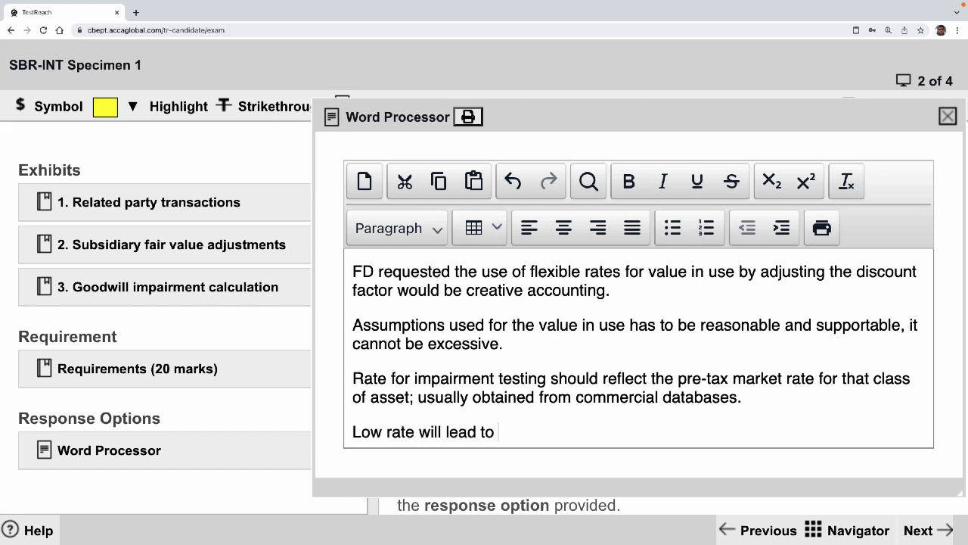
{"action": "type", "text": "less impairment and "}
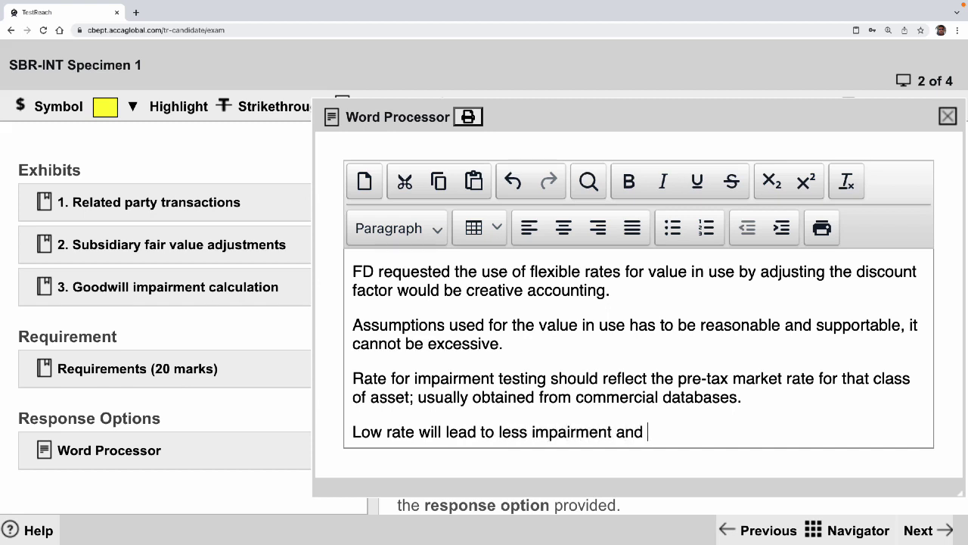
{"action": "type", "text": "give impression of "}
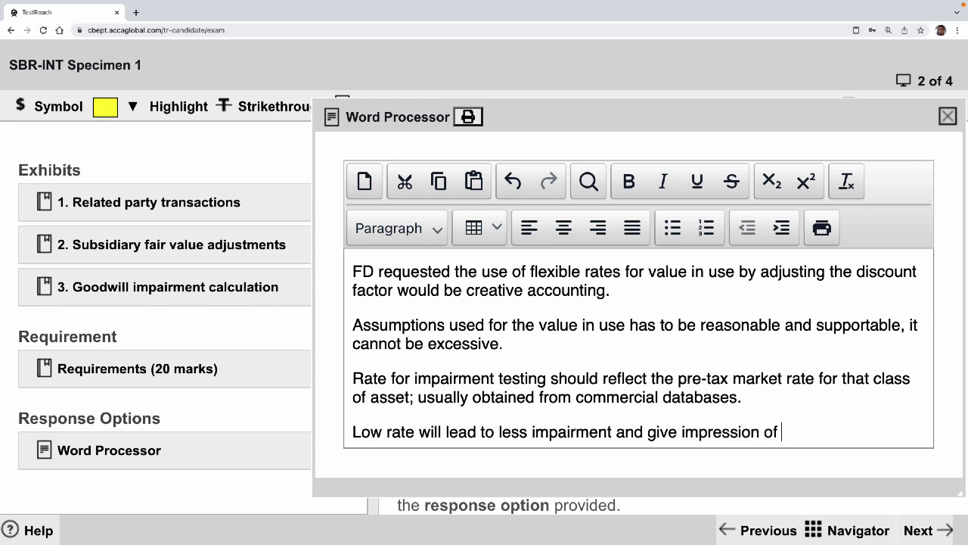
{"action": "type", "text": "good perform"}
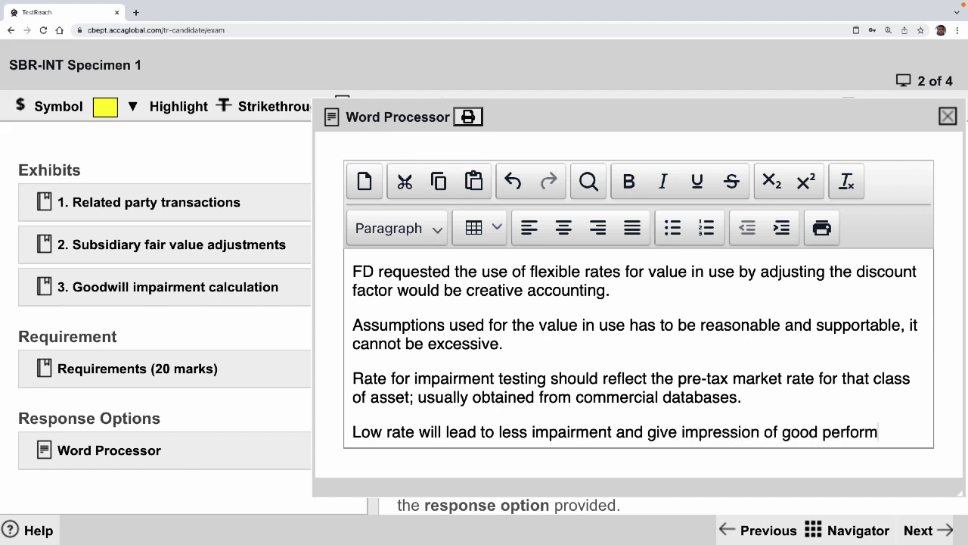
{"action": "type", "text": "ance."}
{"action": "key", "text": "Return"}
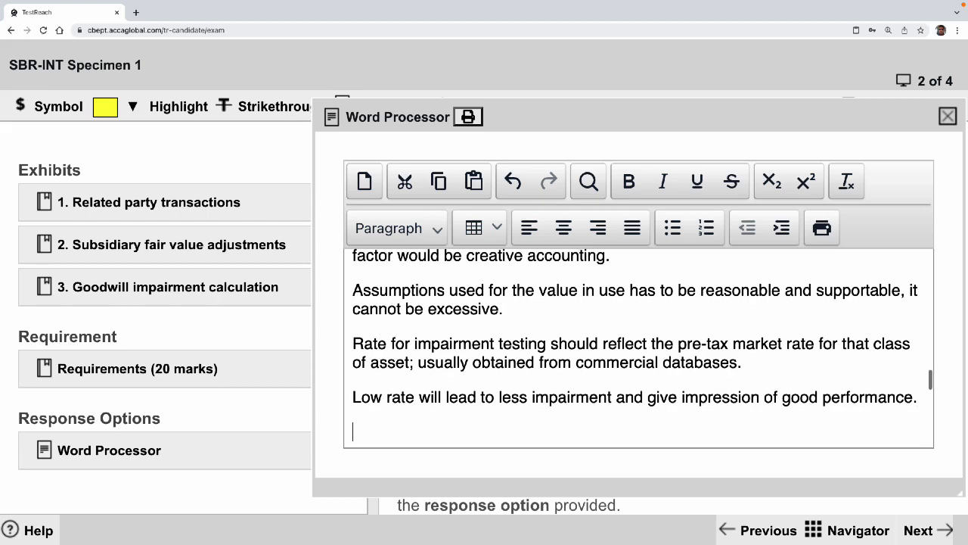
Remove the empty paragraphs between the impairment answer and the b) heading
{"action": "scroll", "coordinate": [482, 346], "scroll_direction": "down", "scroll_amount": 5}
{"action": "scroll", "coordinate": [430, 380], "scroll_direction": "up", "scroll_amount": 5}
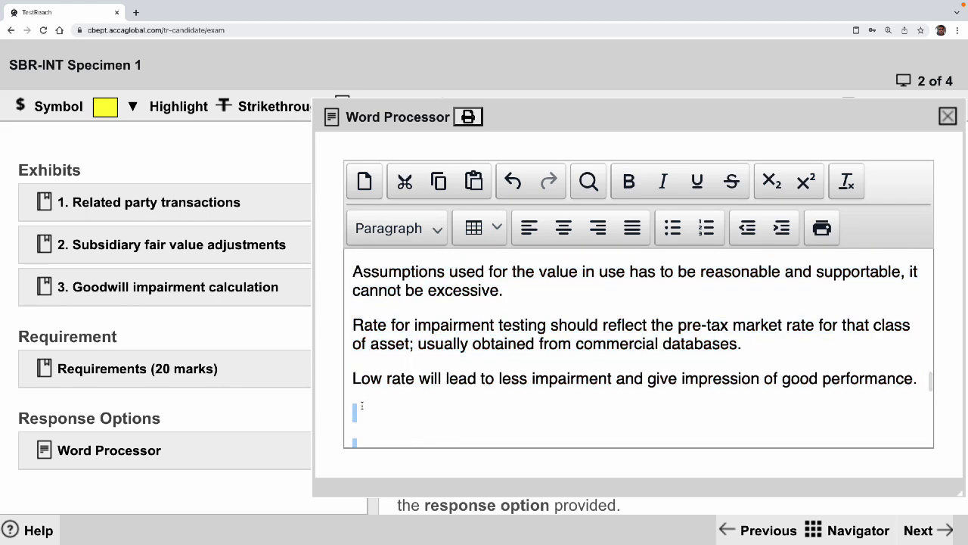
{"action": "left_click", "coordinate": [361, 409]}
{"action": "key", "text": "BackSpace"}
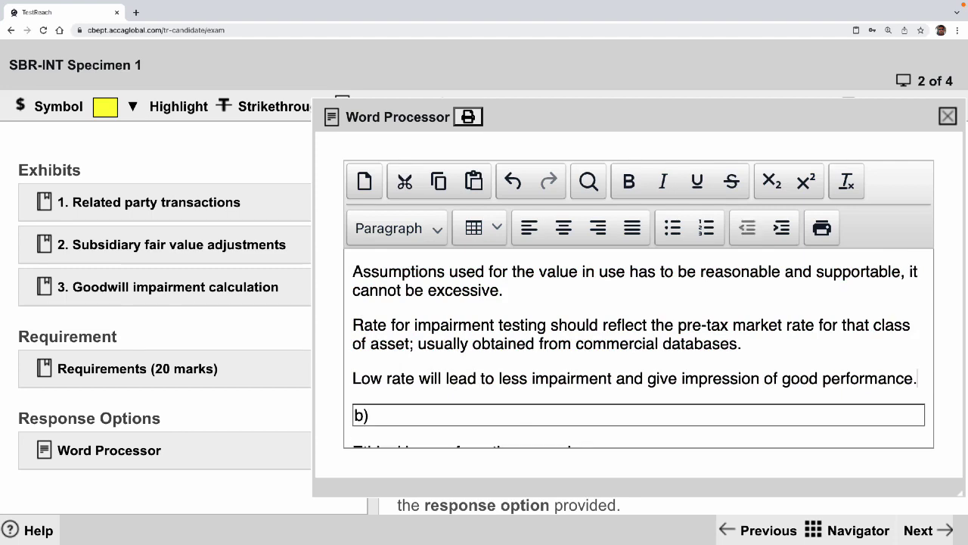
Begin a new paragraph at the end of part b) with "FD request to accountant to use flexible rate combined with support for salary increment"
{"action": "scroll", "coordinate": [475, 367], "scroll_direction": "down", "scroll_amount": 10}
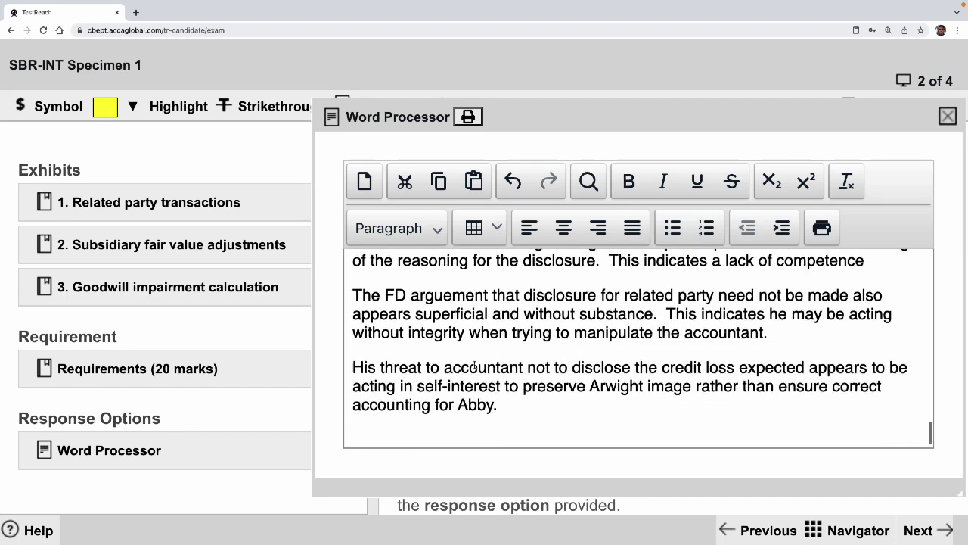
{"action": "left_click", "coordinate": [432, 424]}
{"action": "type", "text": "FD"}
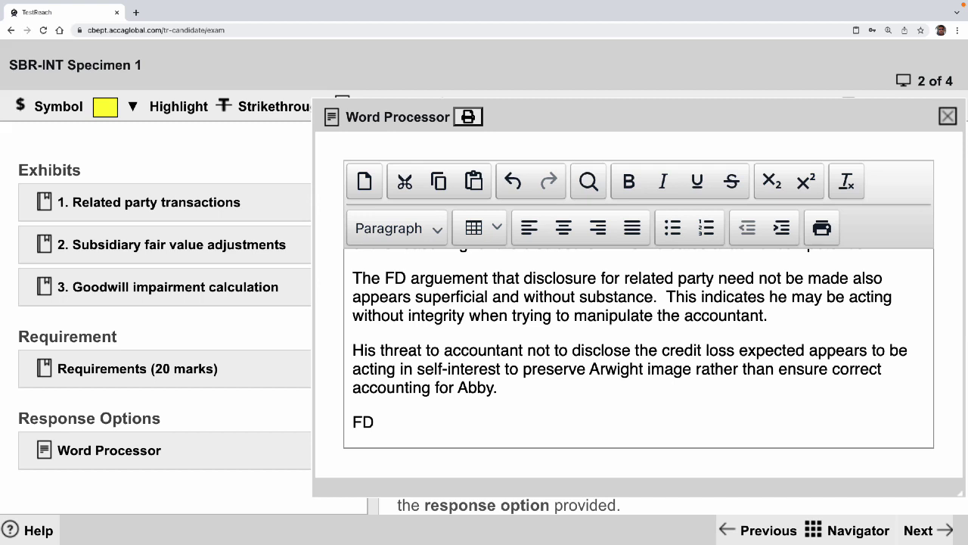
{"action": "type", "text": "request to accou"}
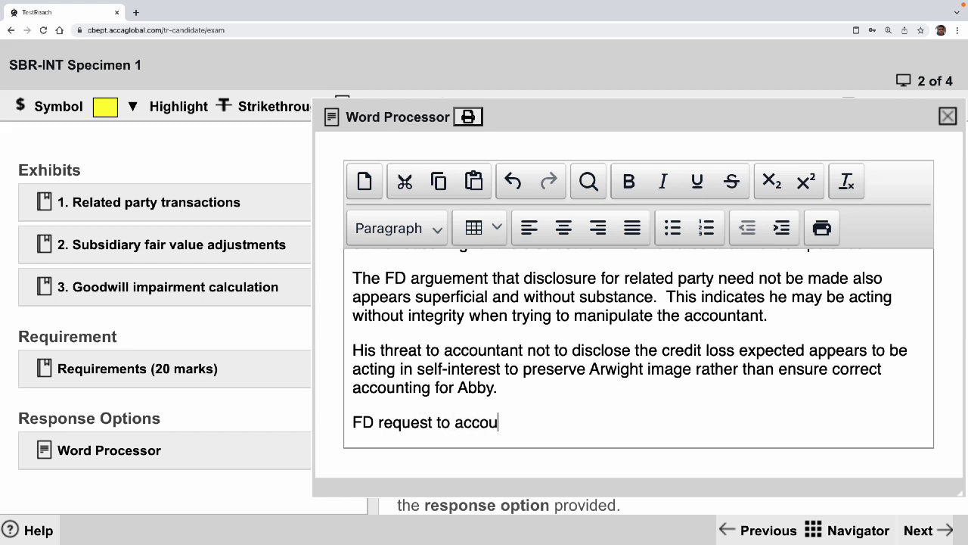
{"action": "type", "text": "ntant to use"}
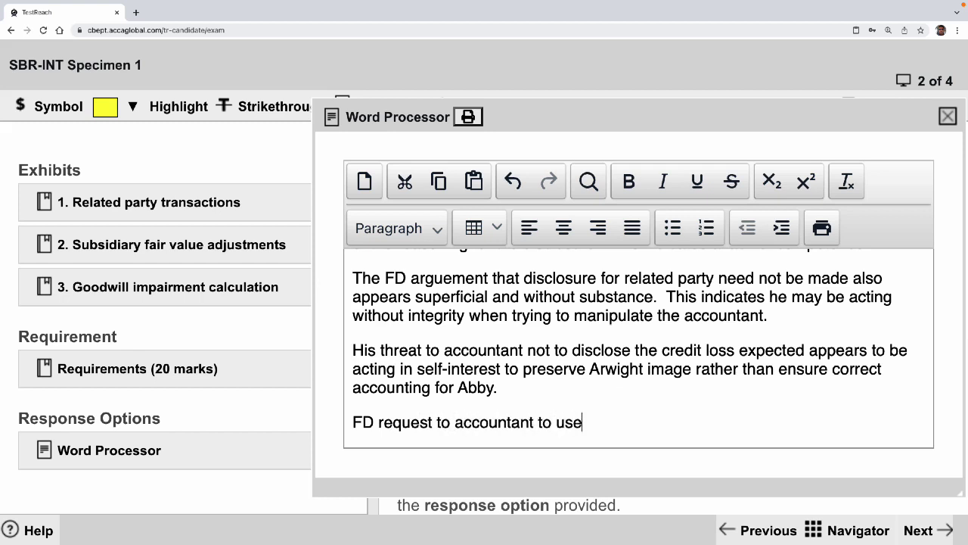
{"action": "type", "text": " flexible rate"}
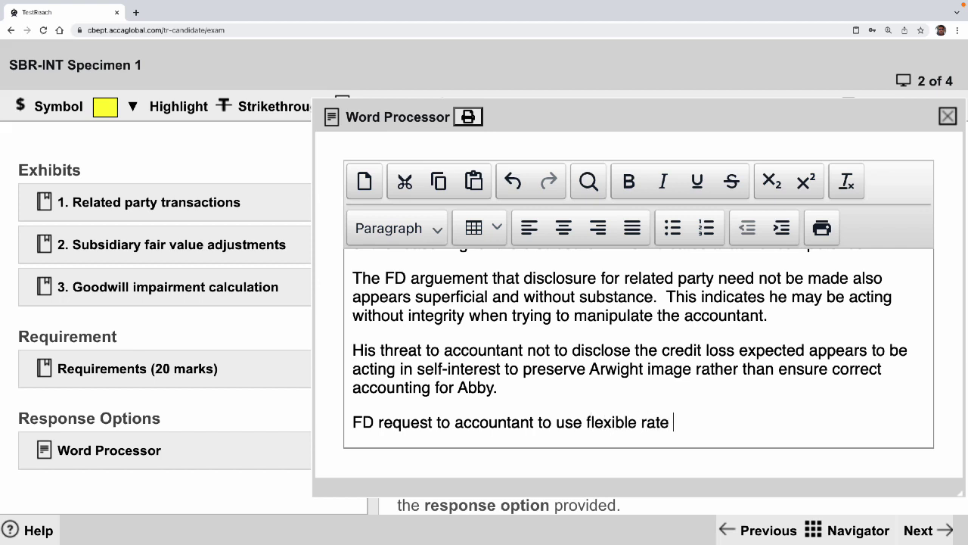
{"action": "type", "text": " combined wit"}
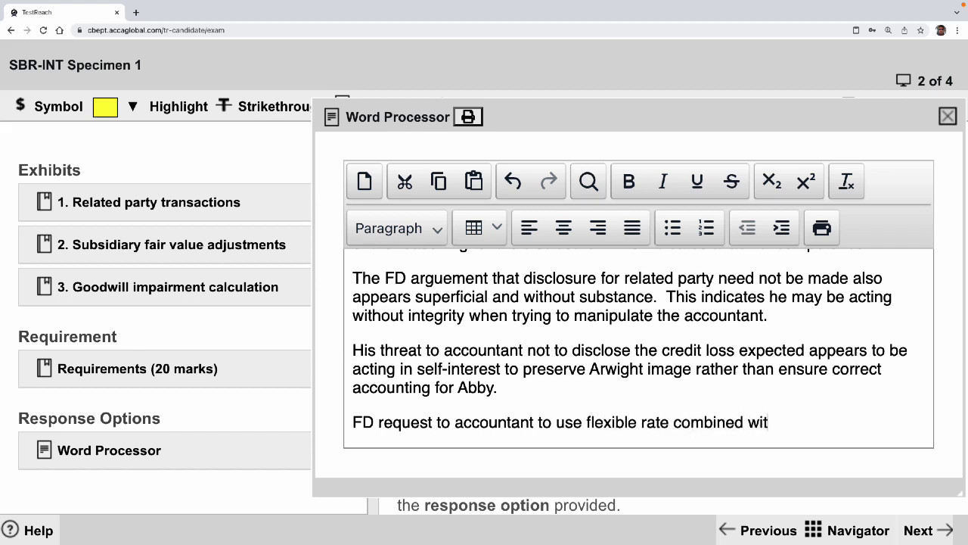
{"action": "type", "text": "h support for salary"}
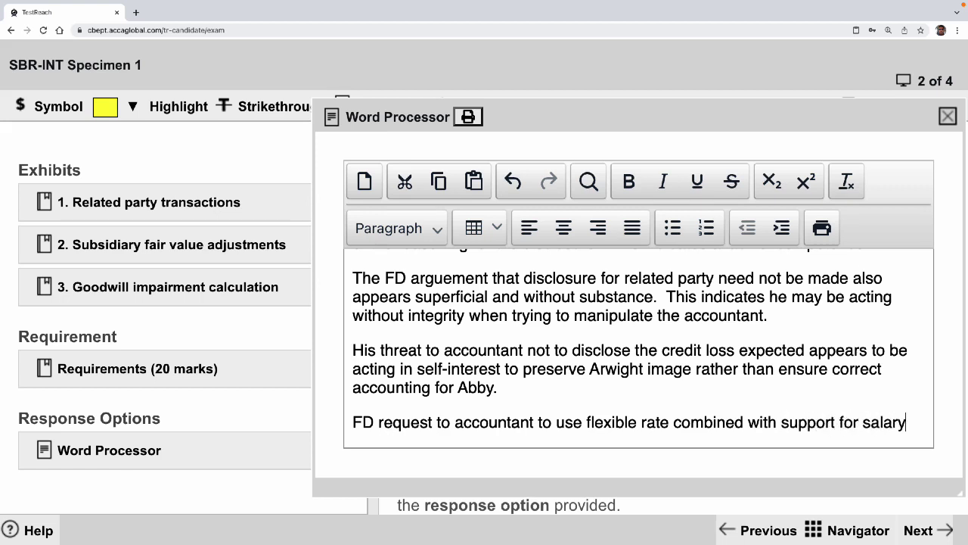
{"action": "type", "text": " increment a"}
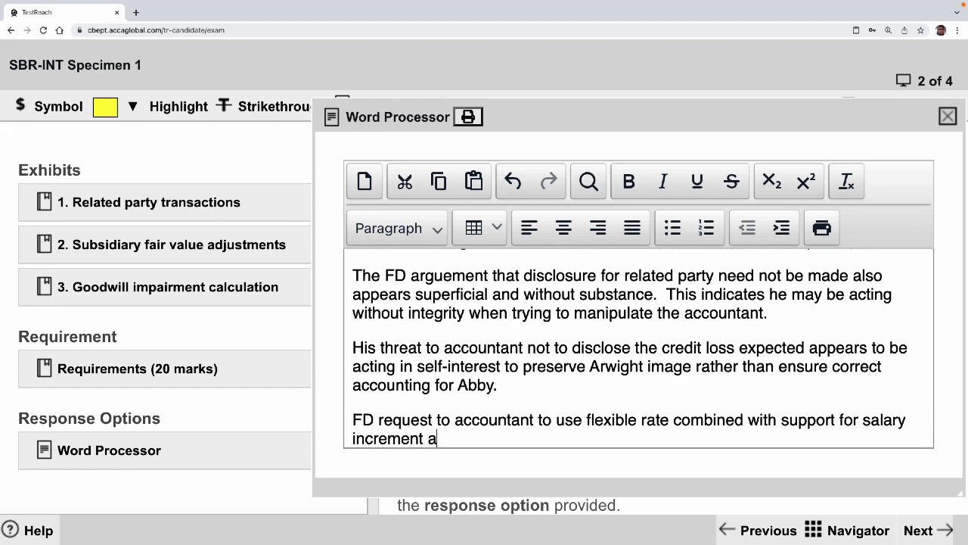
Complete the sentence with "appears to be a bribe to get the accountant to compromise his ethical stand." and start a new paragraph
{"action": "type", "text": "ppears to"}
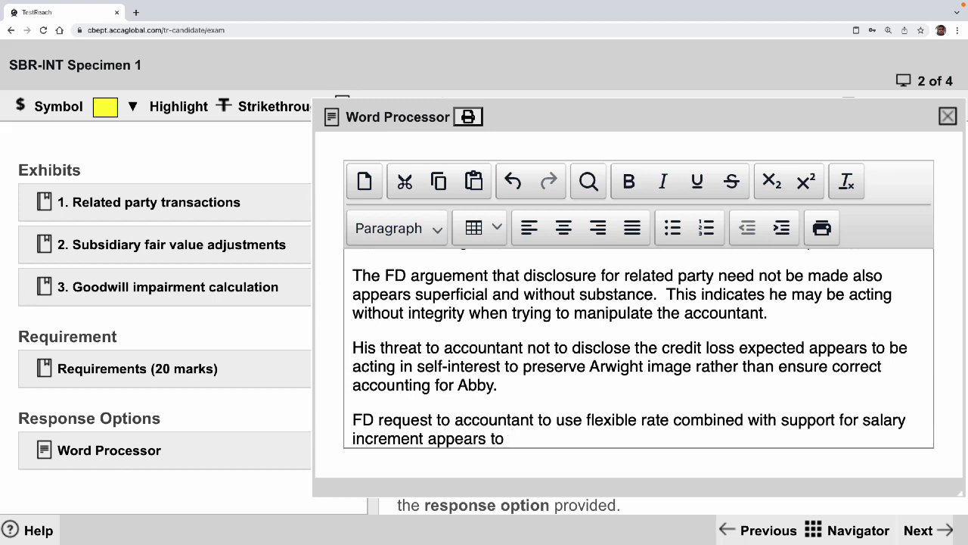
{"action": "type", "text": " be a brib"}
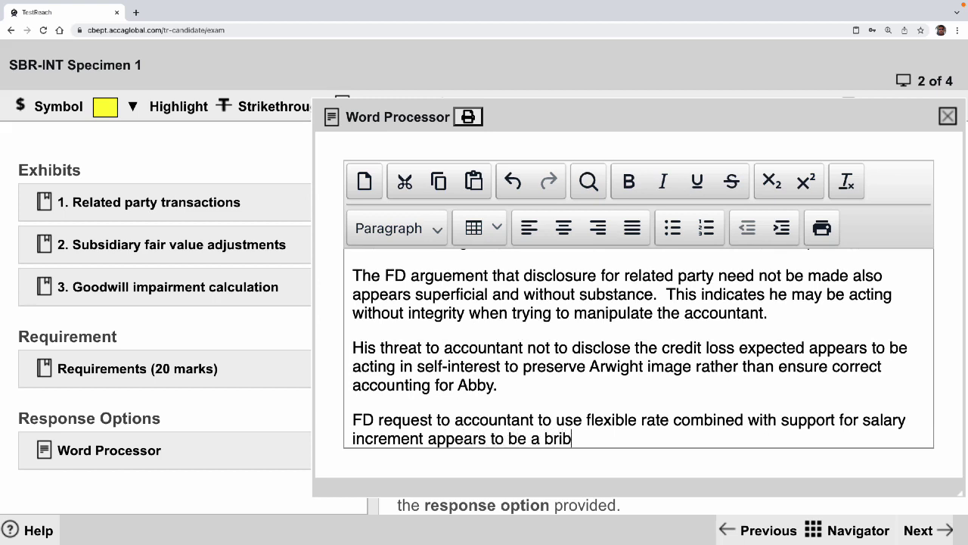
{"action": "type", "text": "e to get the "}
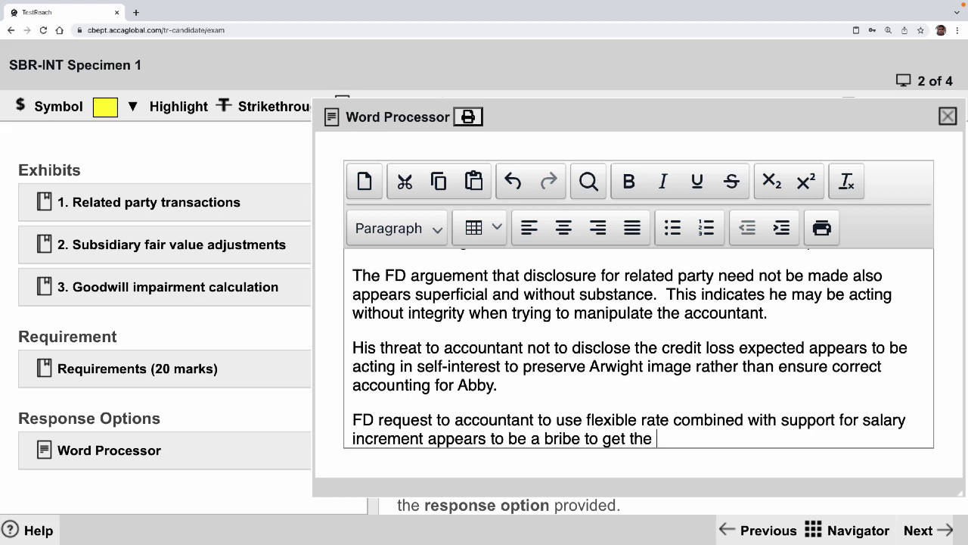
{"action": "type", "text": "accountant to compr"}
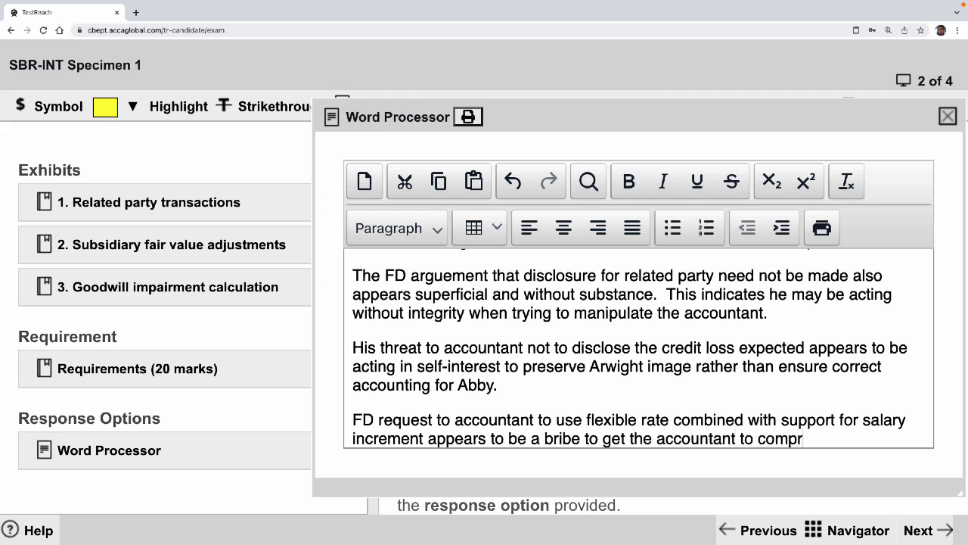
{"action": "type", "text": "omise hi"}
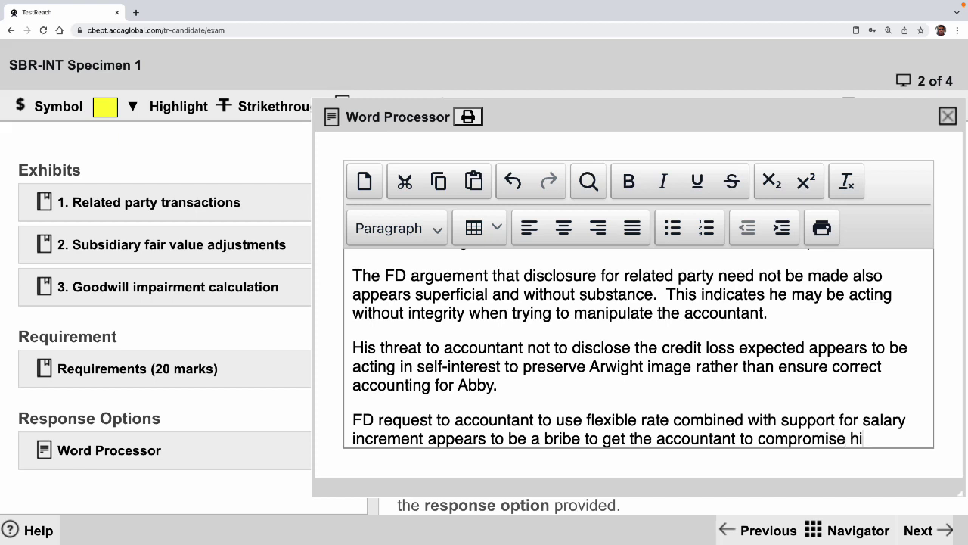
{"action": "type", "text": "s ethical sta"}
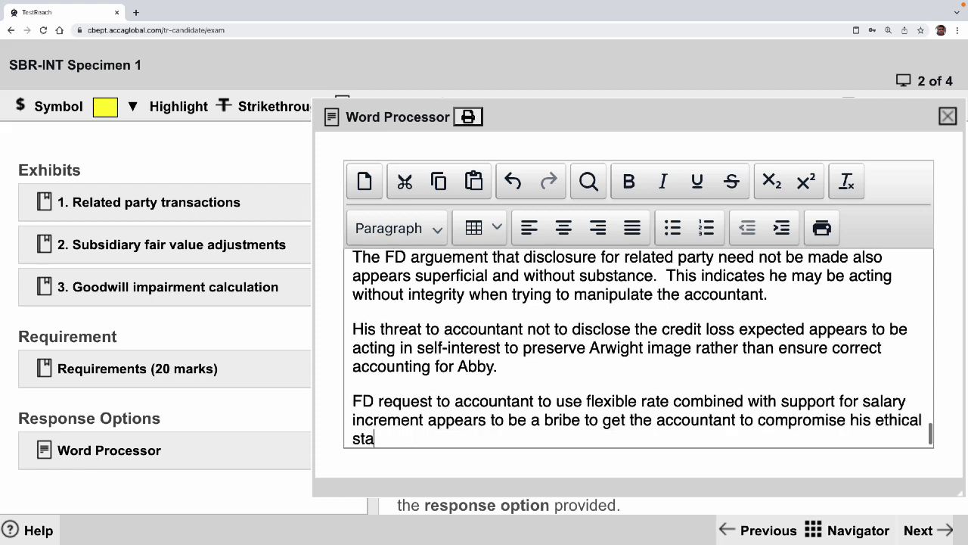
{"action": "type", "text": "nd."}
{"action": "key", "text": "Return"}
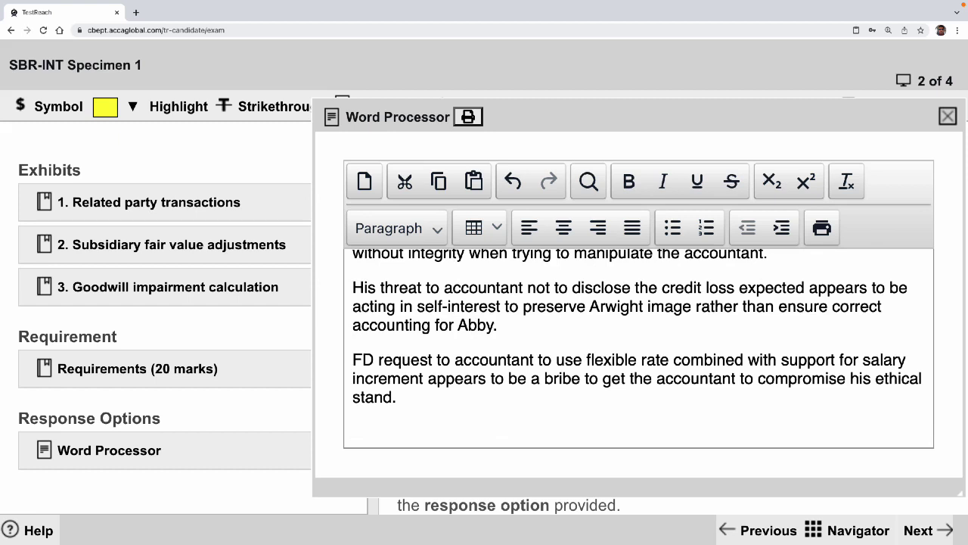
Begin the accountant paragraph with "Accountant will likely face a self-interest threat in this case and"
{"action": "type", "text": "Accountant wi"}
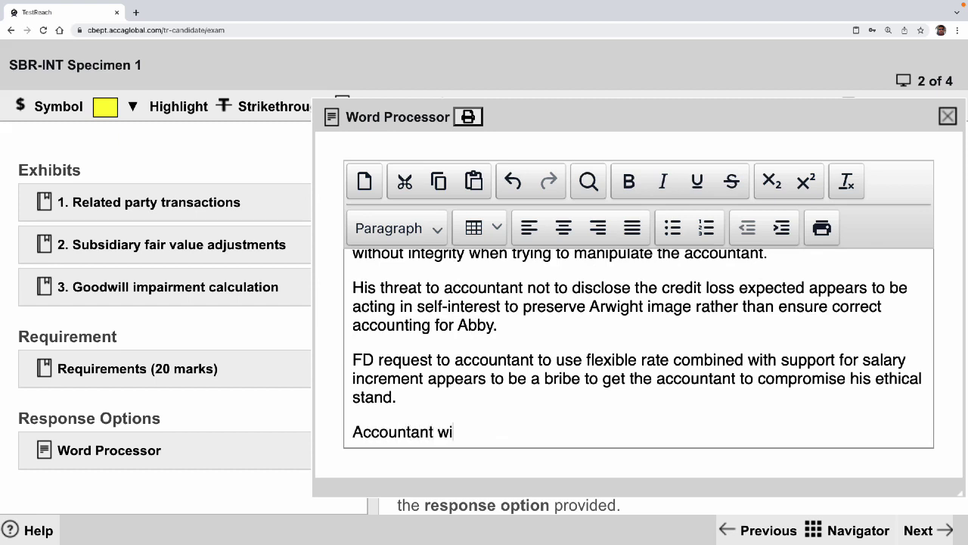
{"action": "type", "text": "ll likely fac"}
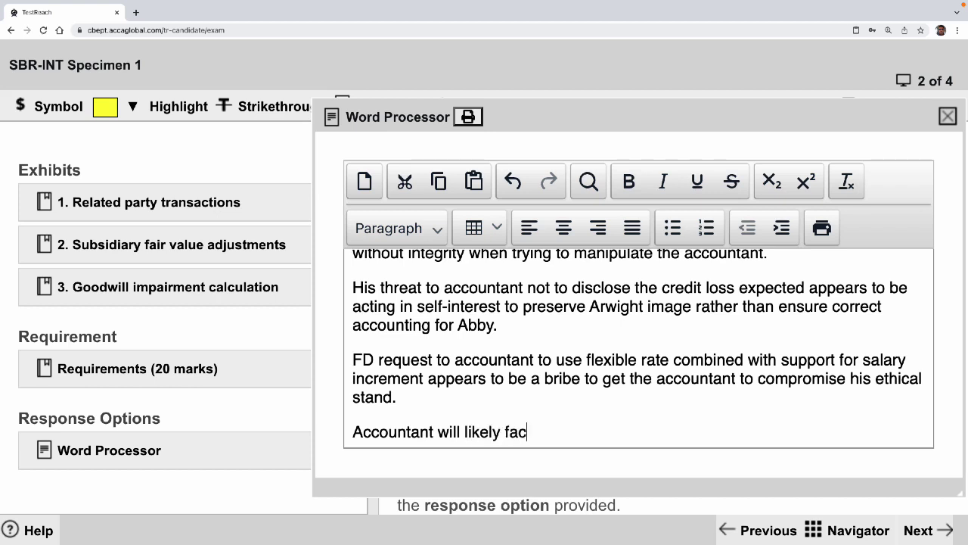
{"action": "type", "text": "e a self-interest thr"}
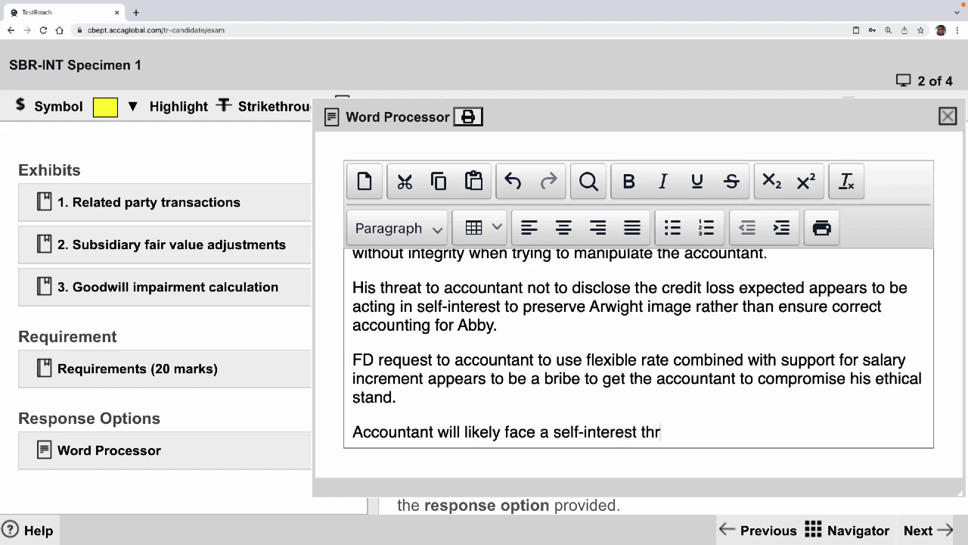
{"action": "type", "text": "eat in this cas"}
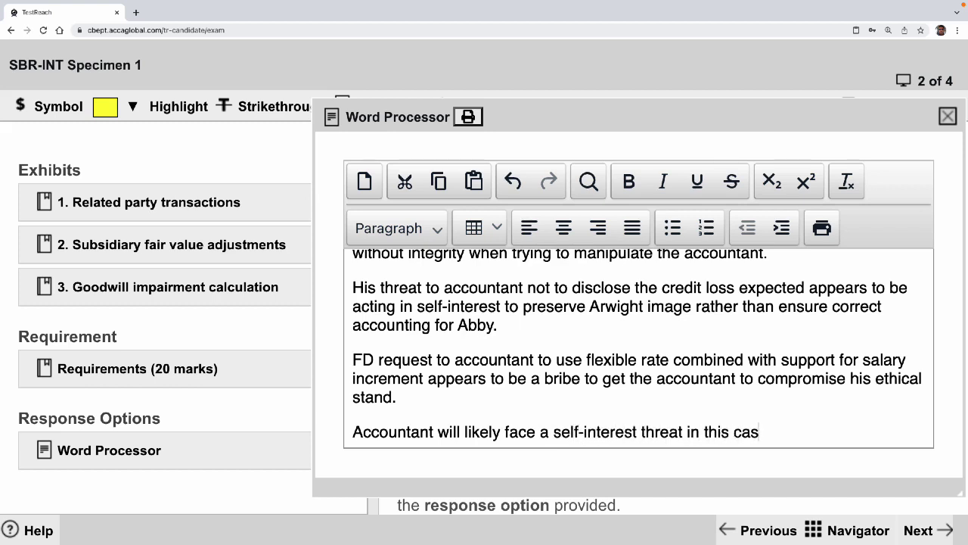
{"action": "type", "text": "e and mus"}
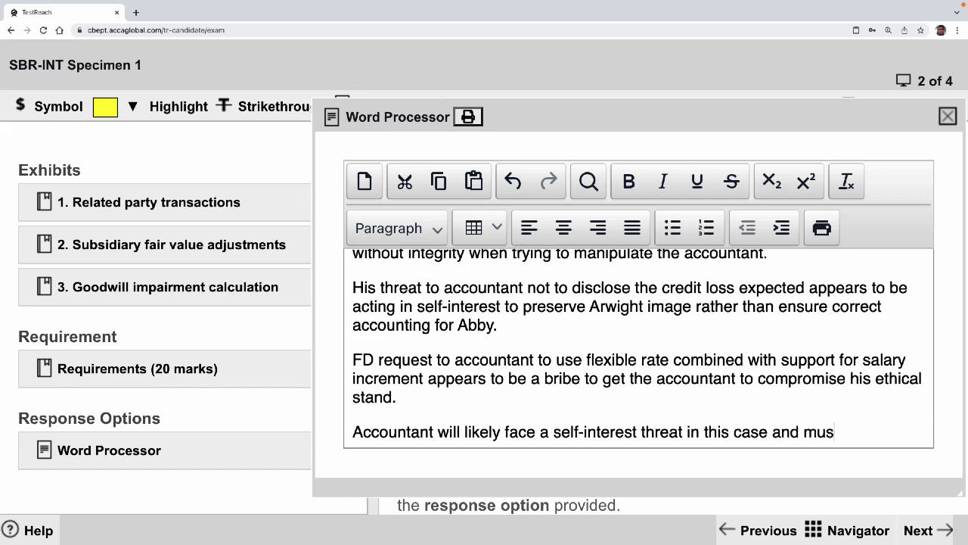
Complete the accountant sentence with "will need to take necessary safeguards." and begin the following paragraph with "FD"
{"action": "key", "text": "BackSpace"}
{"action": "key", "text": "BackSpace"}
{"action": "key", "text": "BackSpace"}
{"action": "key", "text": "BackSpace"}
{"action": "type", "text": "will need to t"}
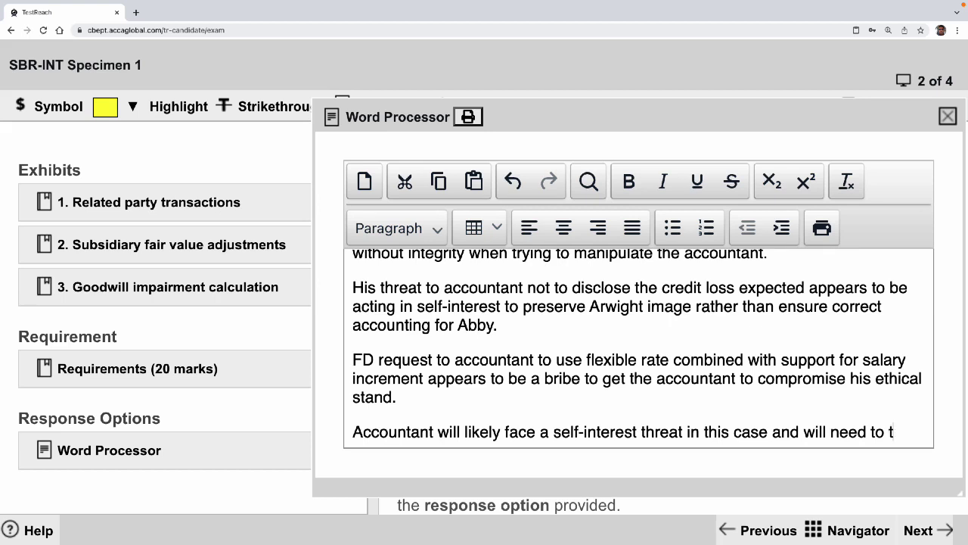
{"action": "type", "text": "ake necessary sad"}
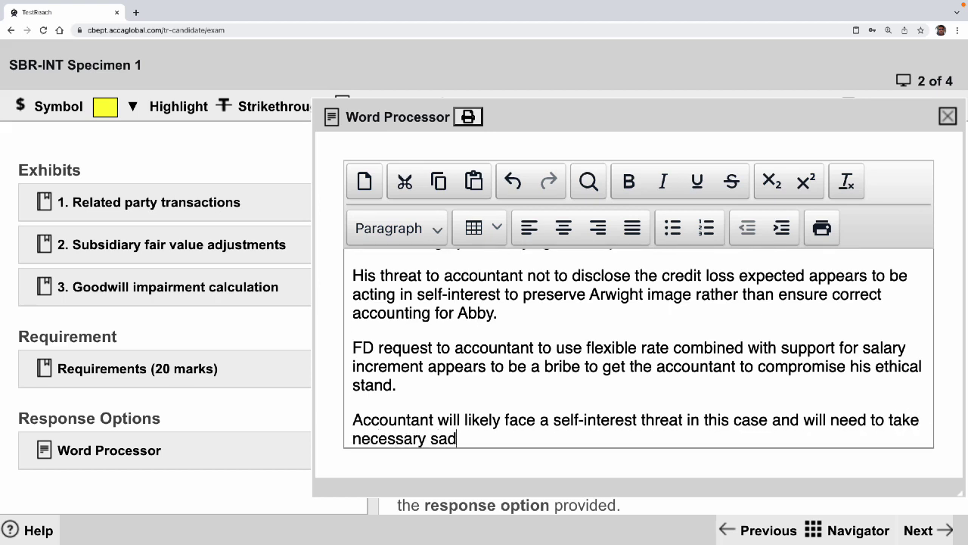
{"action": "key", "text": "BackSpace"}
{"action": "type", "text": "feguards"}
{"action": "key", "text": "Return"}
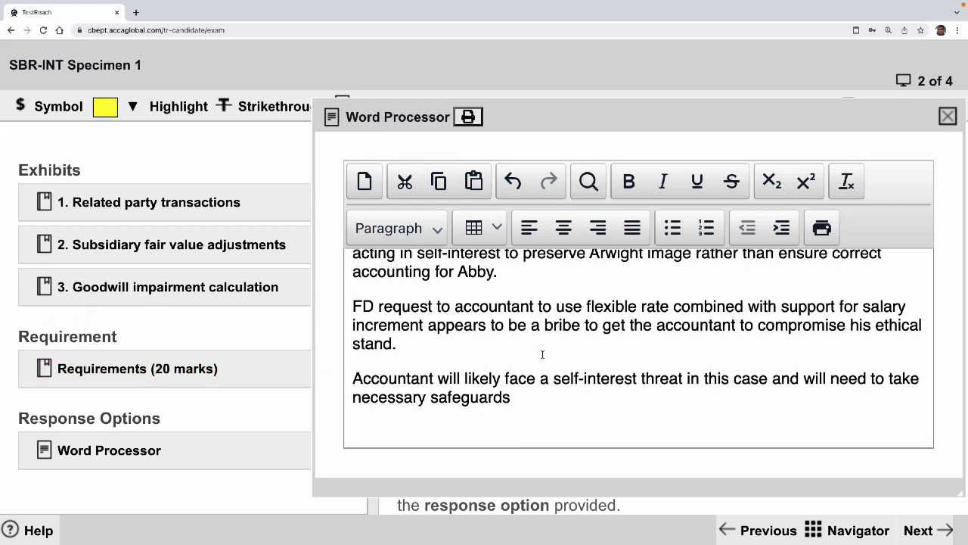
{"action": "left_click", "coordinate": [565, 398]}
{"action": "type", "text": ".  "}
{"action": "type", "text": "FD"}
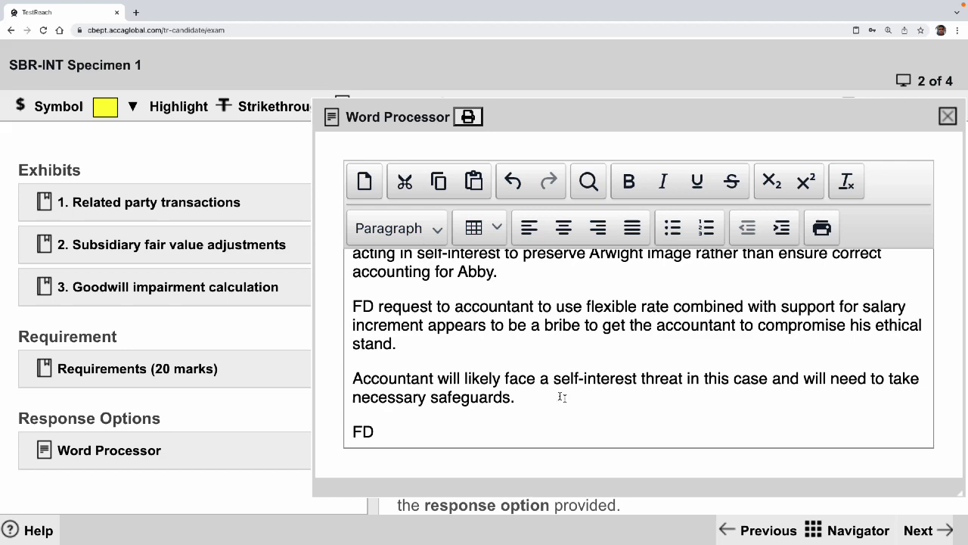
Review the goodwill impairment calculation and subsidiary fair value adjustments exhibits and return to the answer
{"action": "left_click", "coordinate": [227, 286]}
{"action": "left_click", "coordinate": [869, 48]}
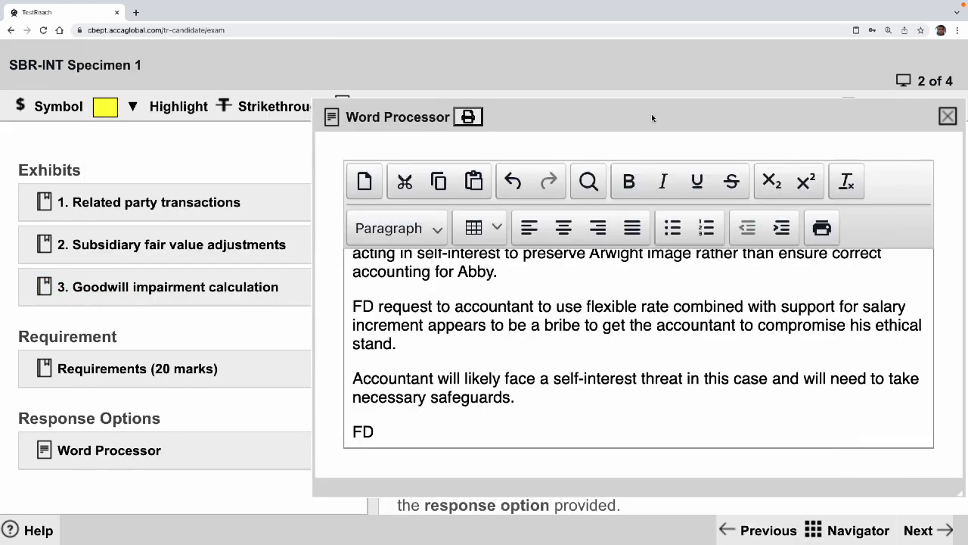
{"action": "left_click", "coordinate": [216, 255]}
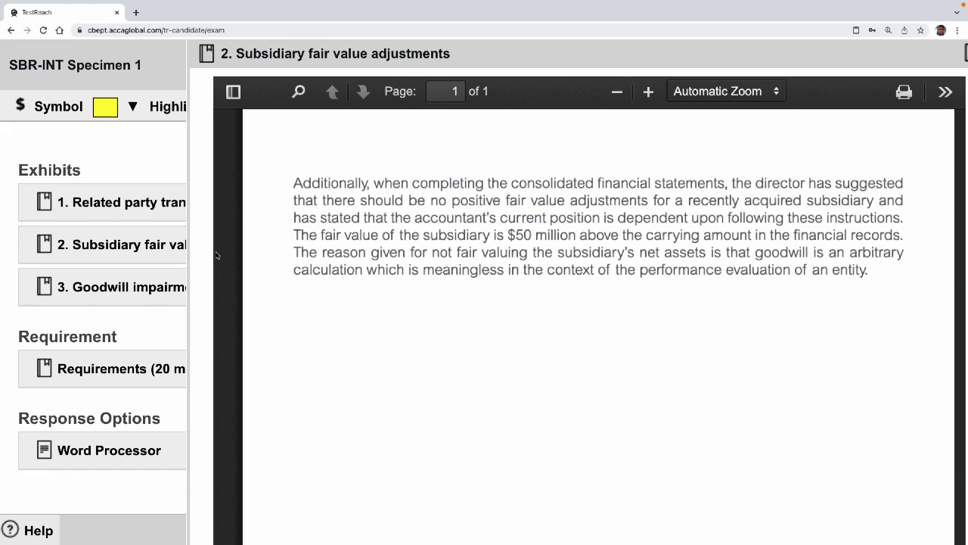
{"action": "left_click_drag", "start_coordinate": [548, 60], "coordinate": [496, 67]}
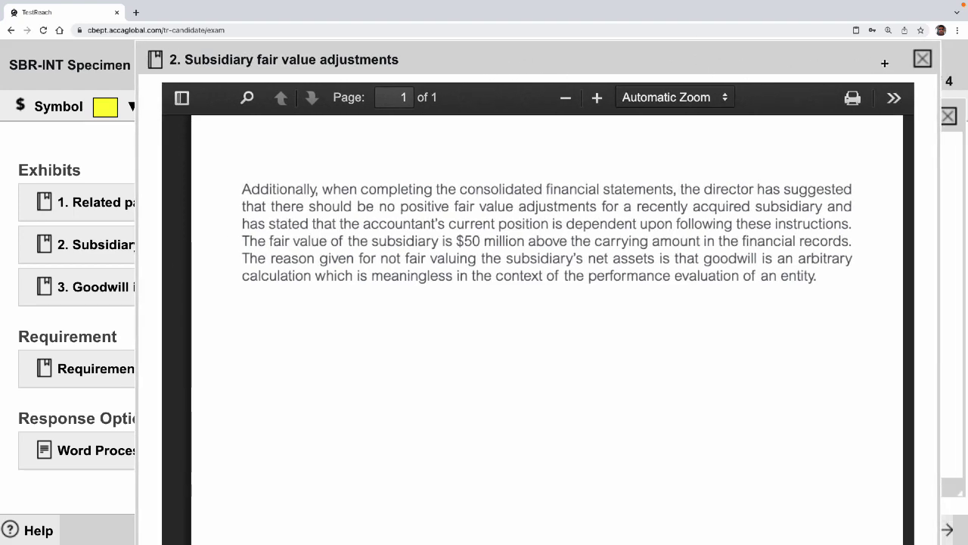
{"action": "left_click", "coordinate": [923, 59]}
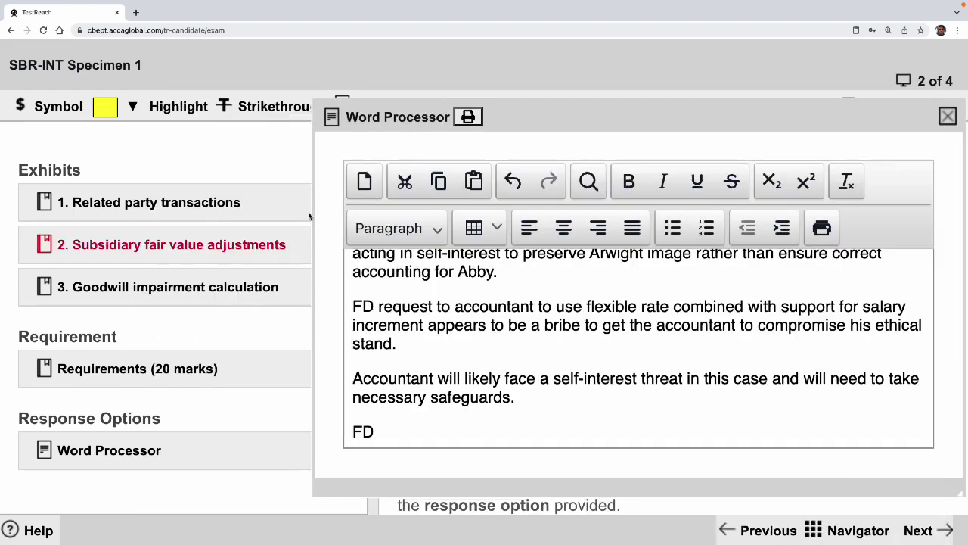
Continue the "FD" paragraph with "threat to accountant that his future position is dependent"
{"action": "left_click", "coordinate": [397, 426]}
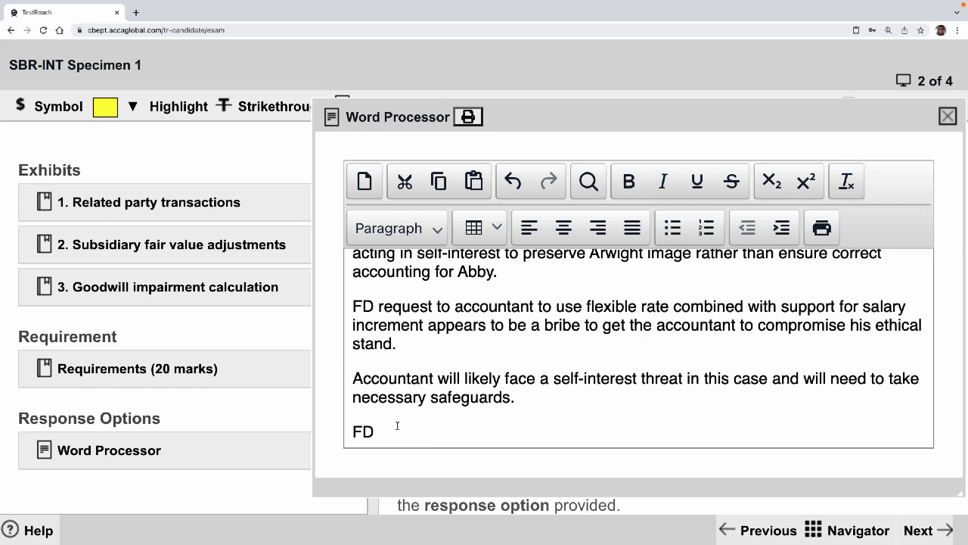
{"action": "type", "text": "threat to accountant to"}
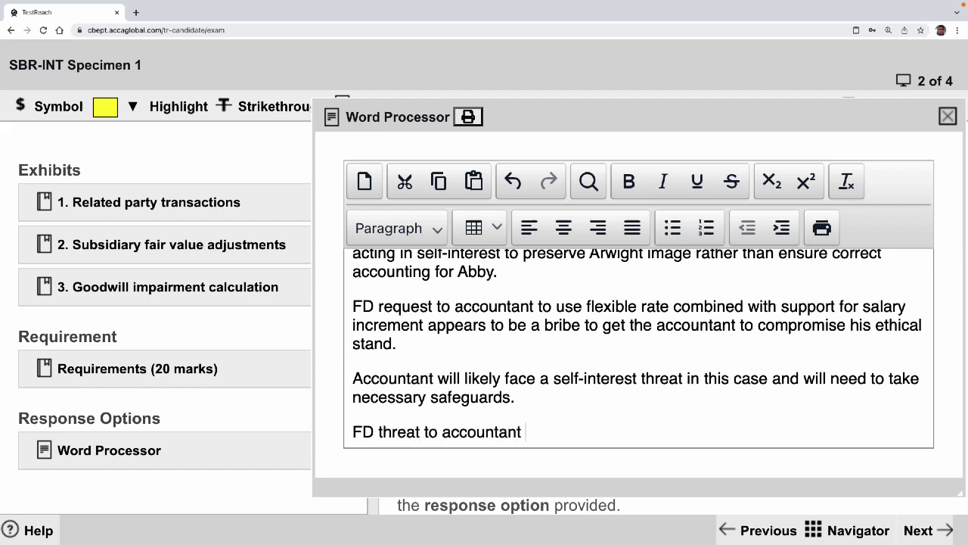
{"action": "key", "text": "BackSpace"}
{"action": "key", "text": "BackSpace"}
{"action": "type", "text": "that his future psoition"}
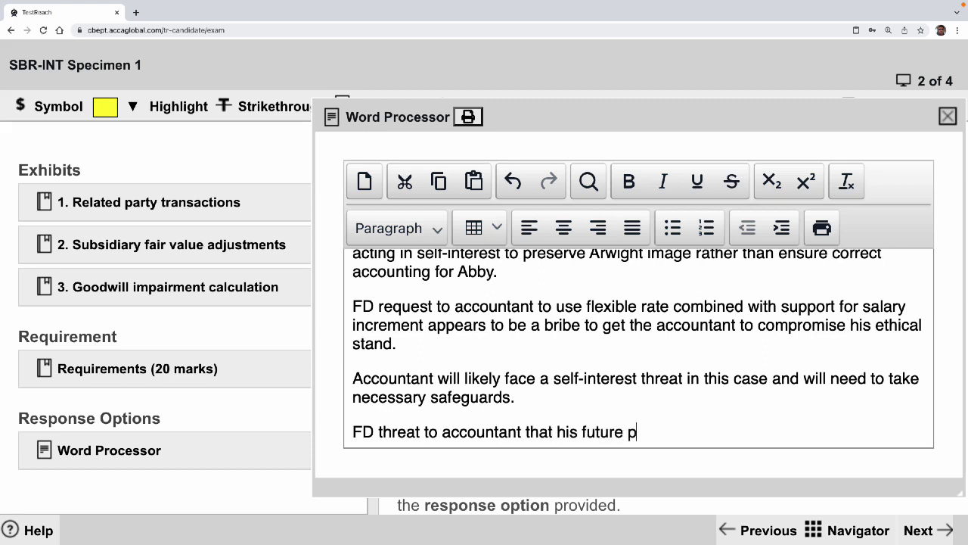
{"action": "key", "text": "BackSpace"}
{"action": "key", "text": "BackSpace"}
{"action": "key", "text": "BackSpace"}
{"action": "key", "text": "BackSpace"}
{"action": "key", "text": "BackSpace"}
{"action": "key", "text": "BackSpace"}
{"action": "key", "text": "BackSpace"}
{"action": "type", "text": "osition is dependent "}
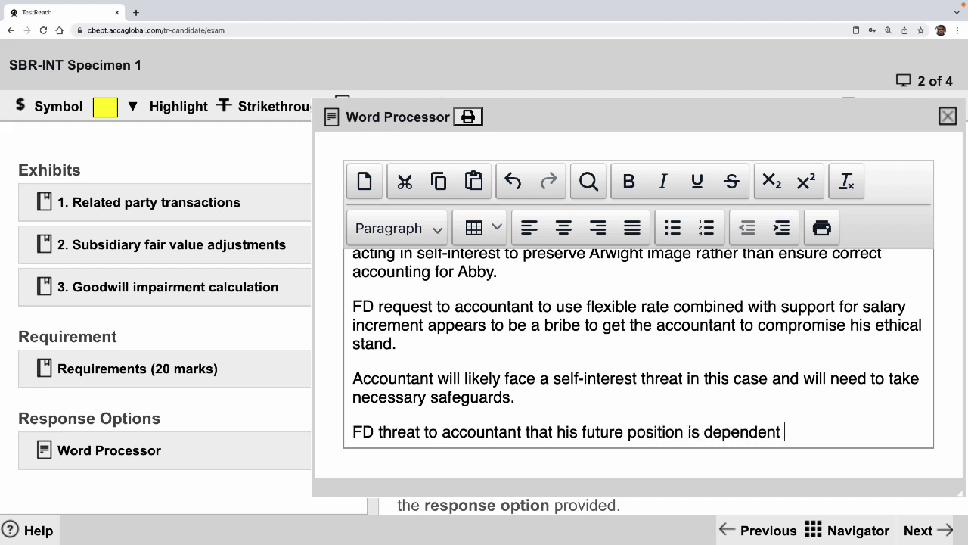
Extend the FD threat sentence with "on him following the FD request for treatment of subsidiary fair value is also"
{"action": "type", "text": "on him following the "}
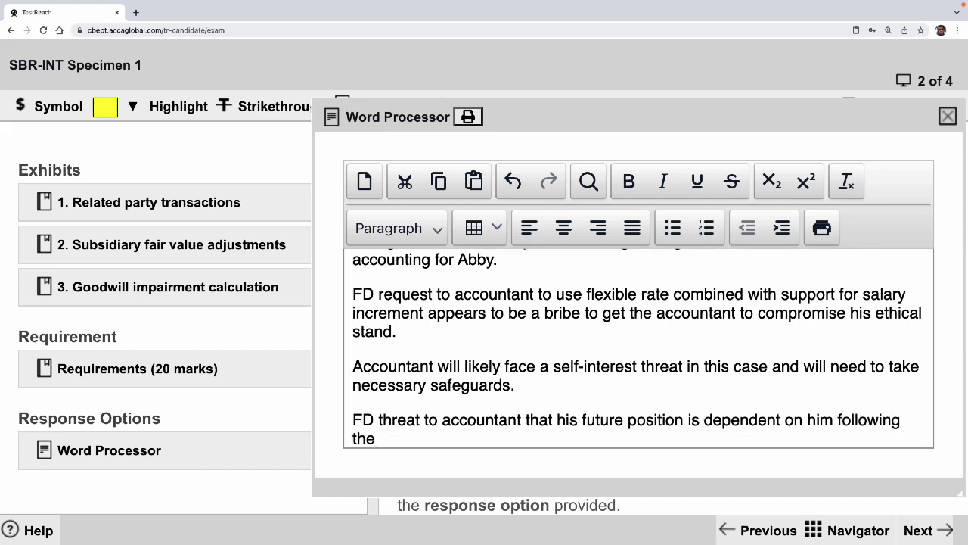
{"action": "type", "text": "FD request for t"}
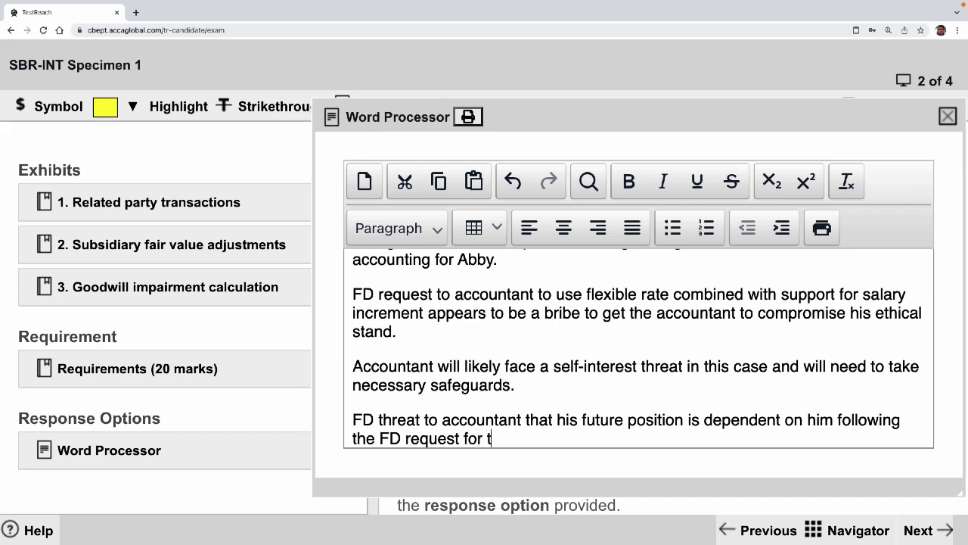
{"action": "type", "text": "reatment of "}
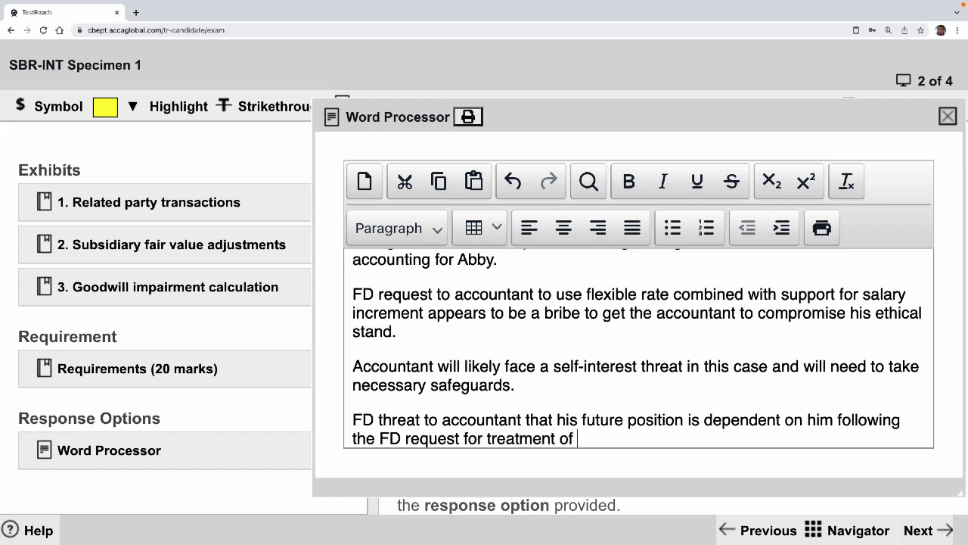
{"action": "type", "text": "subsidiary fai"}
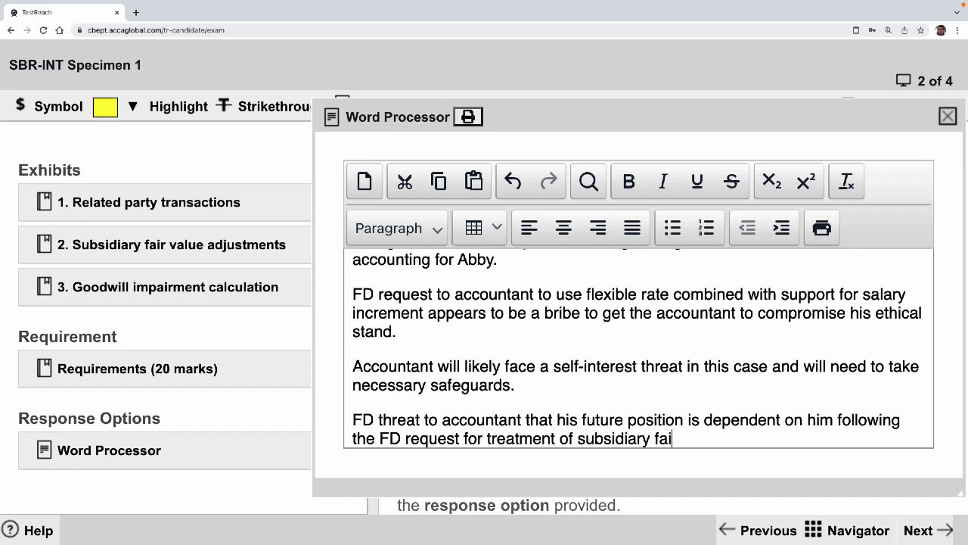
{"action": "type", "text": "r value is also "}
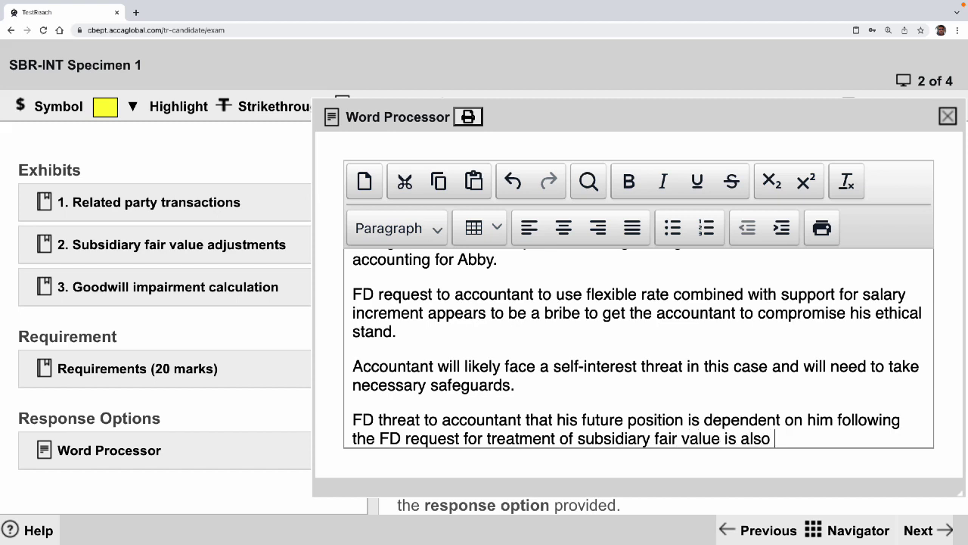
Complete the FD threat sentence with "another indicator of intimidation threat." and start a new paragraph
{"action": "type", "text": "another indicator of"}
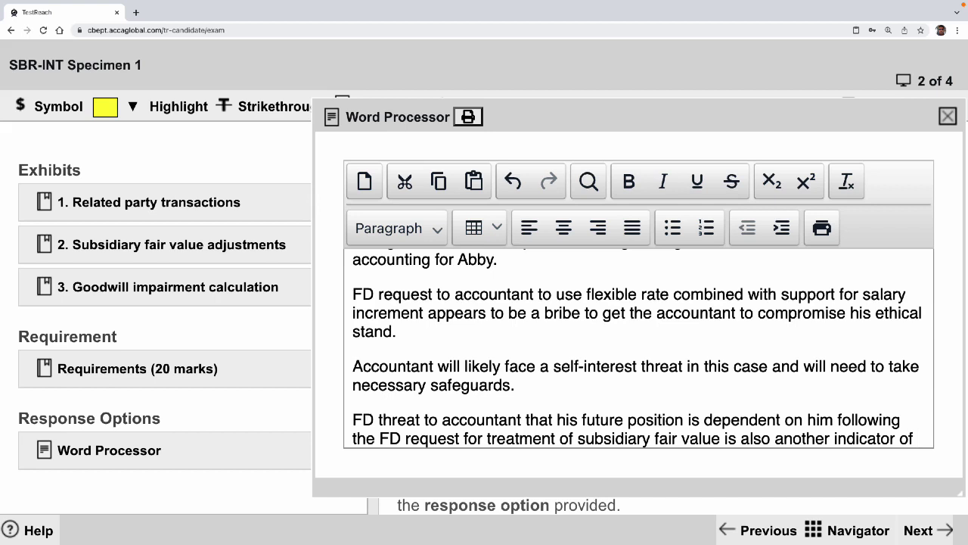
{"action": "type", "text": " inti"}
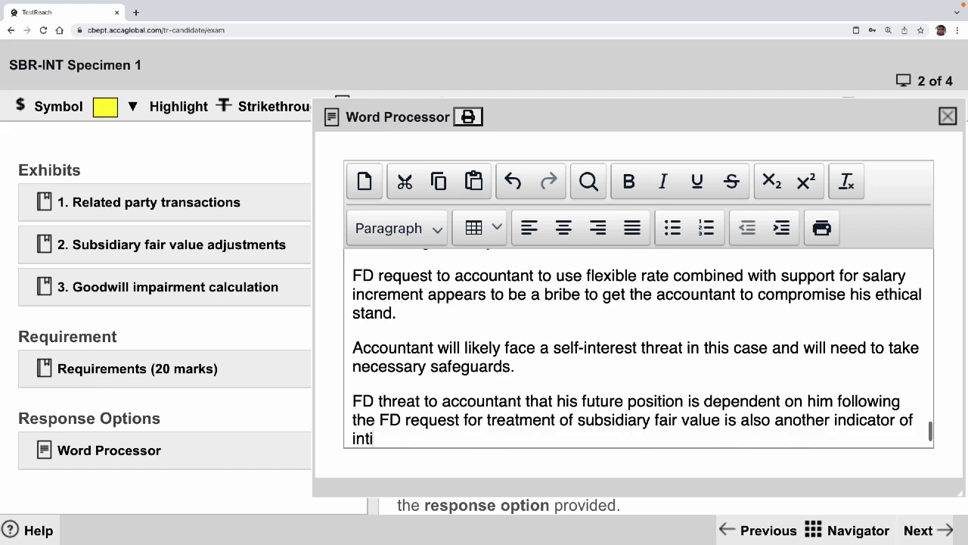
{"action": "type", "text": "midatio"}
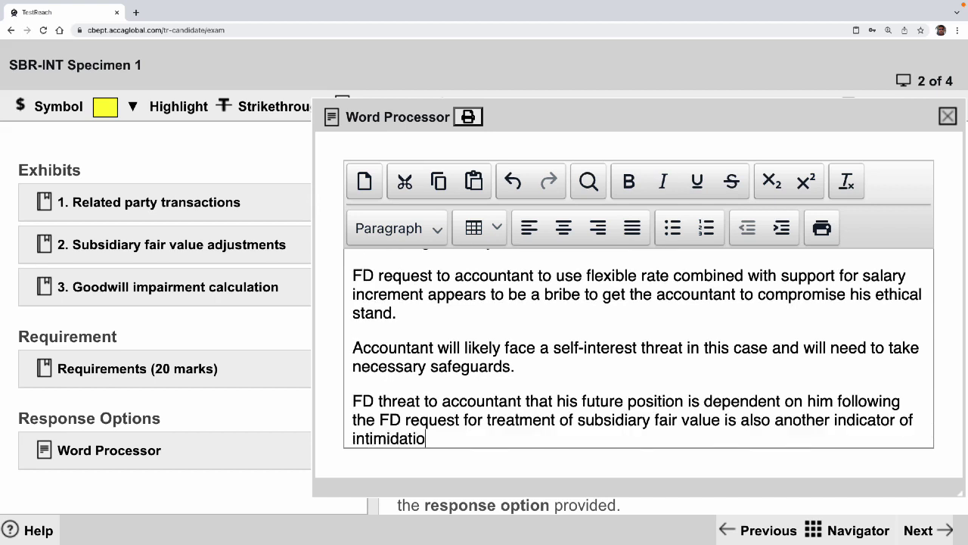
{"action": "type", "text": "n threat."}
{"action": "key", "text": "Return"}
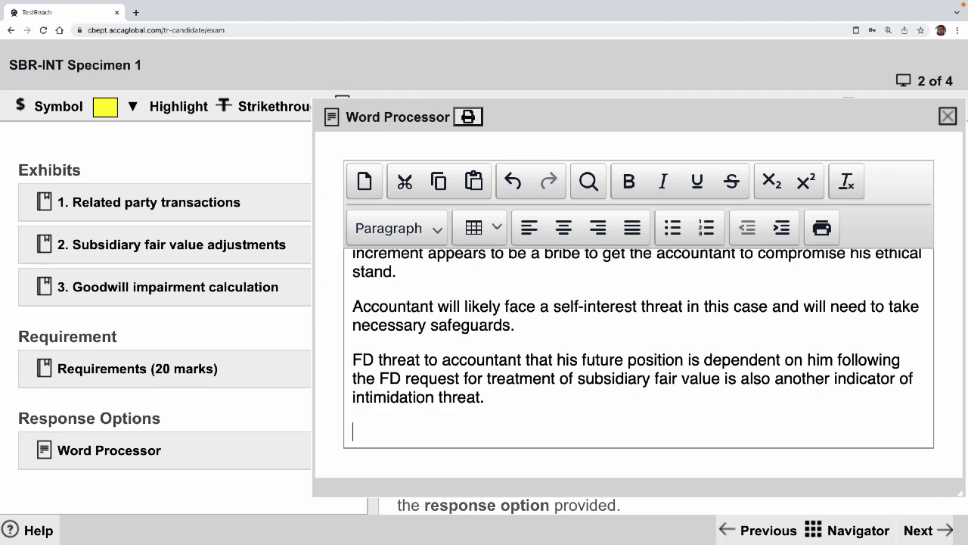
Write the paragraph "Clearly the FD has breached his integrity and objectivity when dealing with the accountant" and start a new one
{"action": "type", "text": "Clearly h"}
{"action": "key", "text": "BackSpace"}
{"action": "key", "text": "BackSpace"}
{"action": "type", "text": "the "}
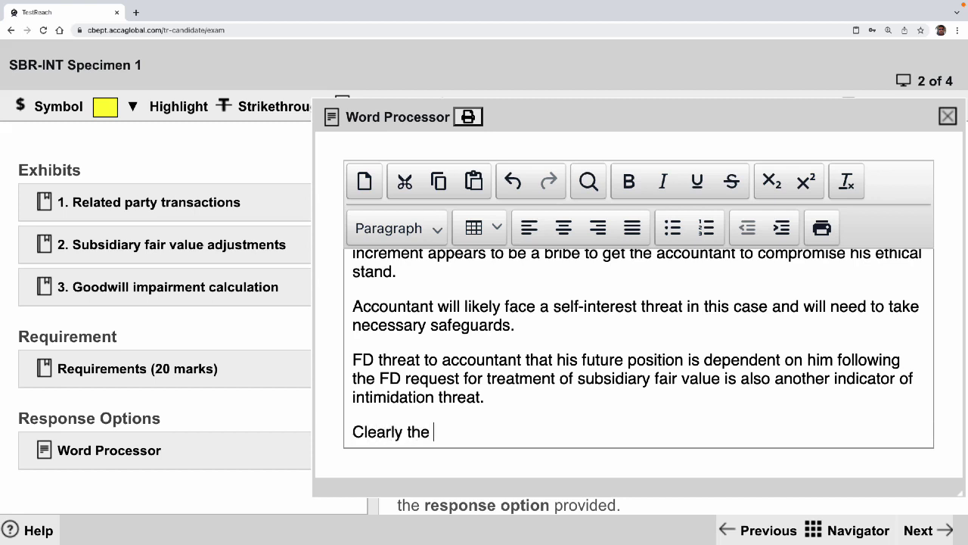
{"action": "type", "text": "FD has breached"}
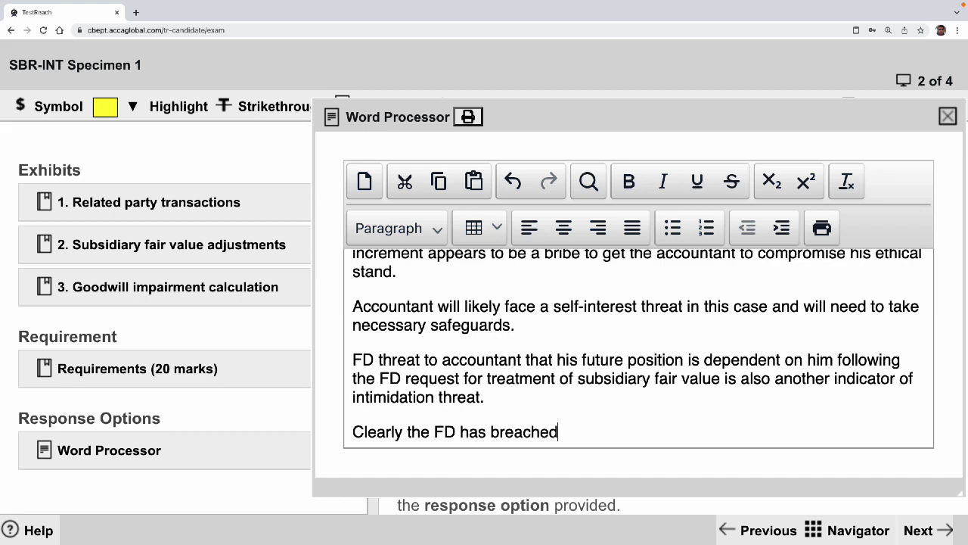
{"action": "type", "text": " his integrity and "}
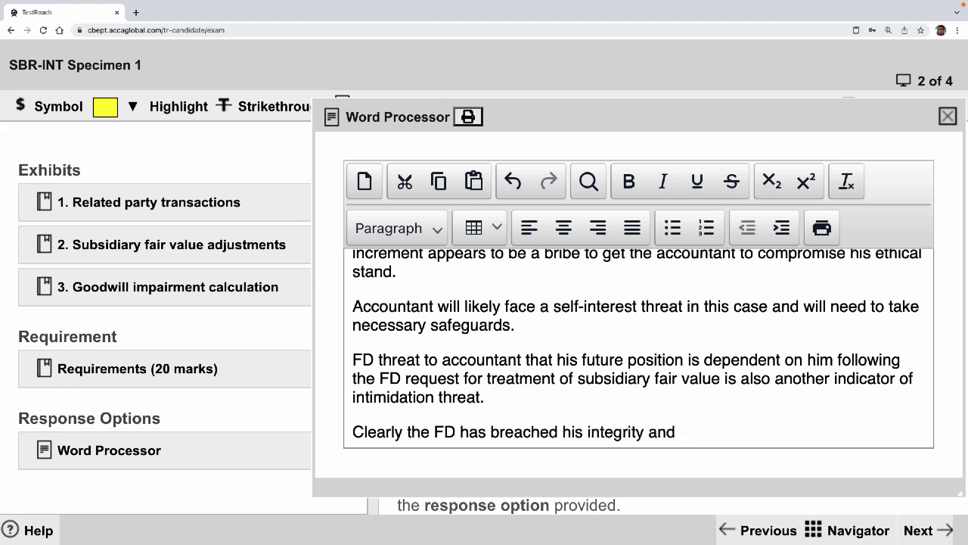
{"action": "type", "text": "objectivity"}
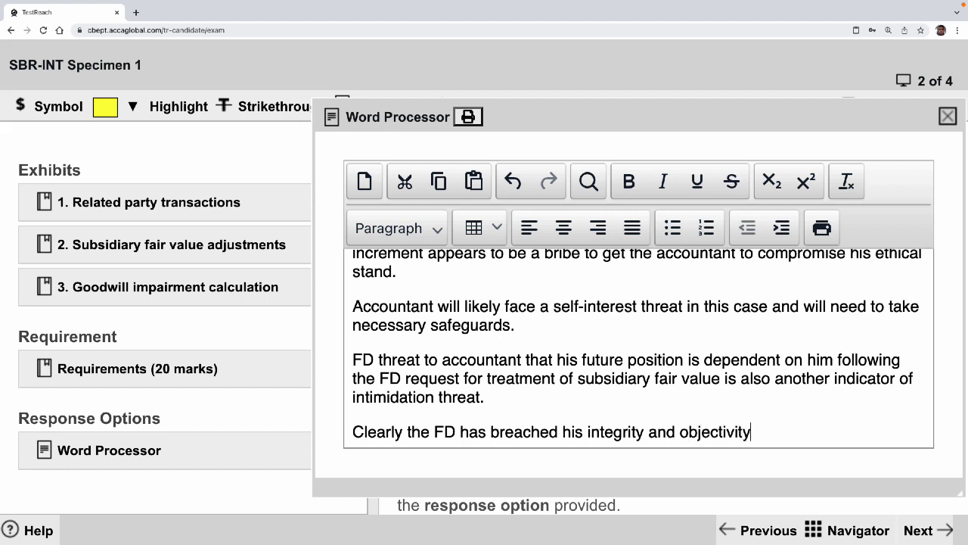
{"action": "type", "text": " when dealin"}
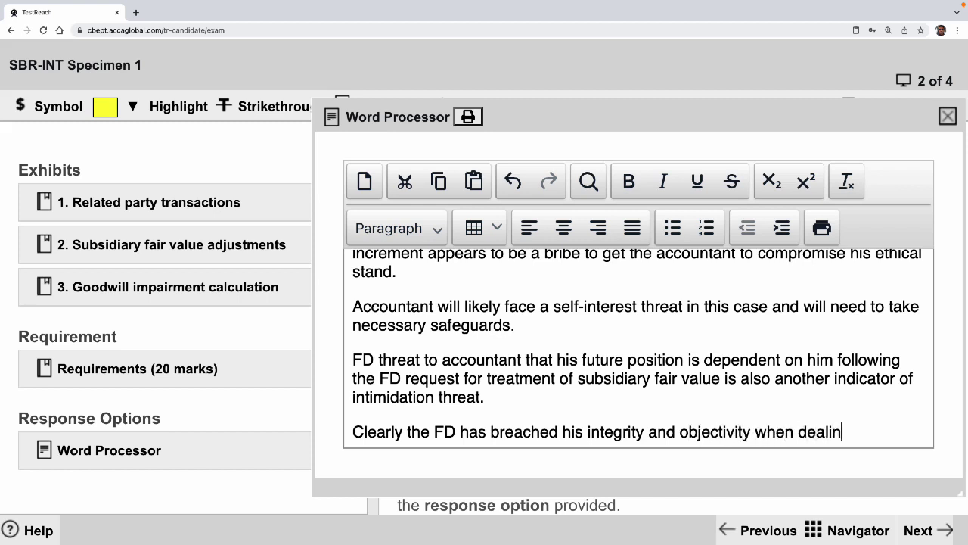
{"action": "type", "text": "g with the accountant"}
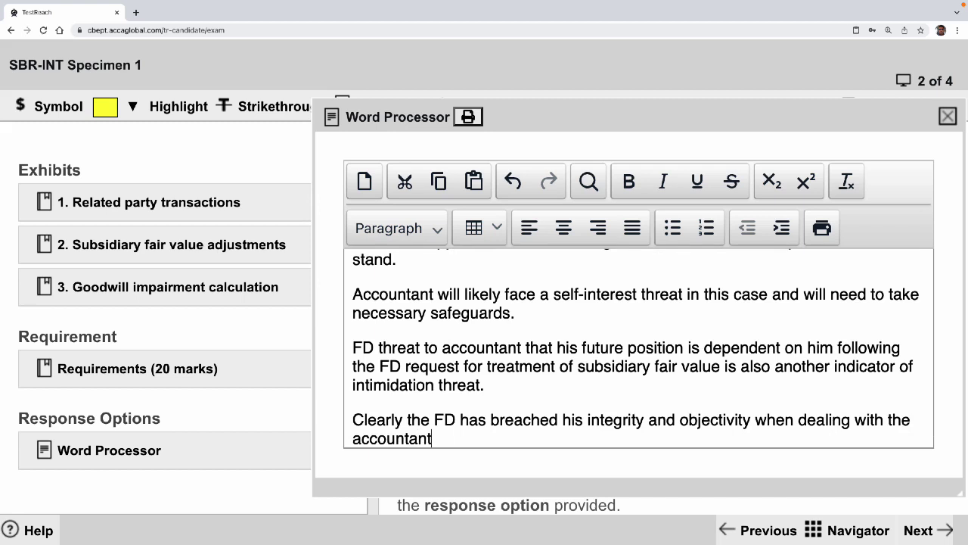
{"action": "key", "text": "Return"}
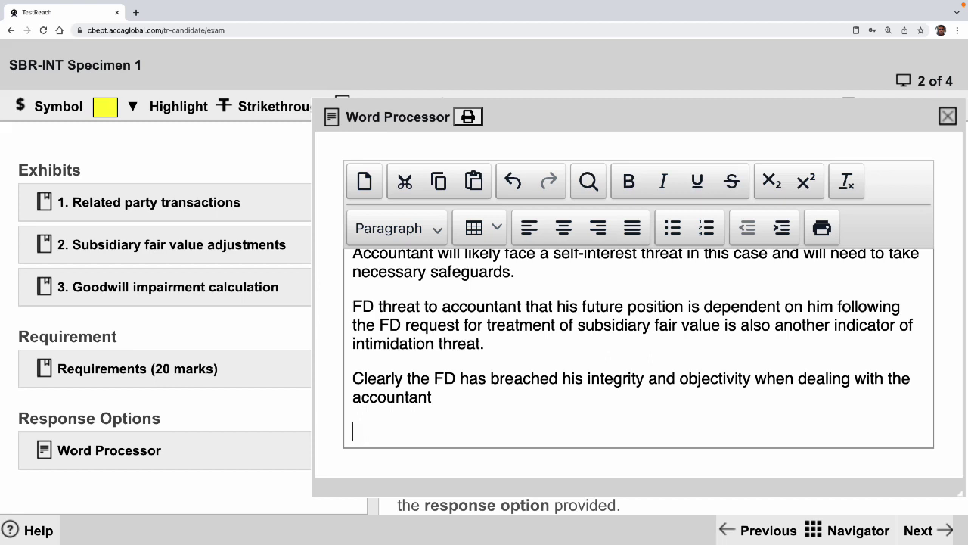
Write the lead-in "The accountant should consider the following safeguards to maintain their ethical stand" and start a new paragraph
{"action": "type", "text": "The accoun"}
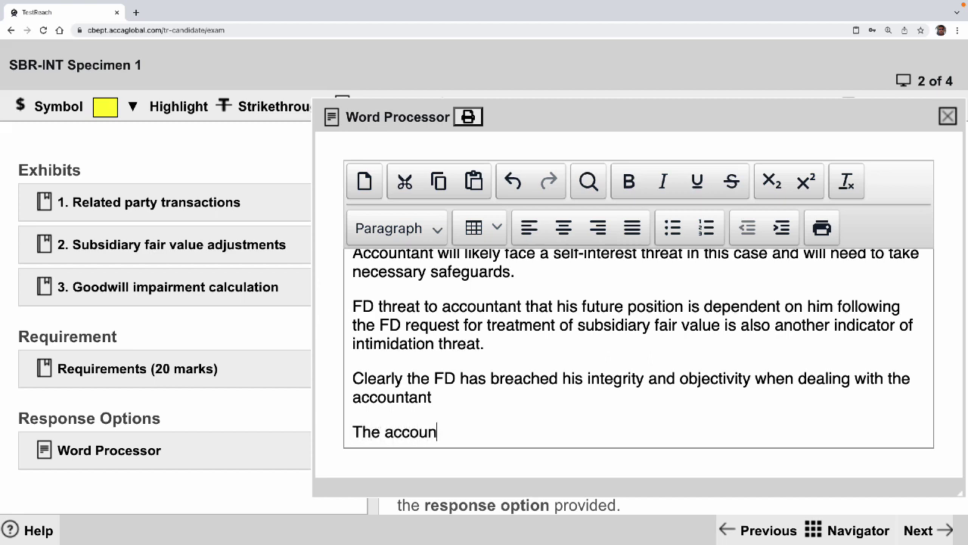
{"action": "type", "text": "tant should"}
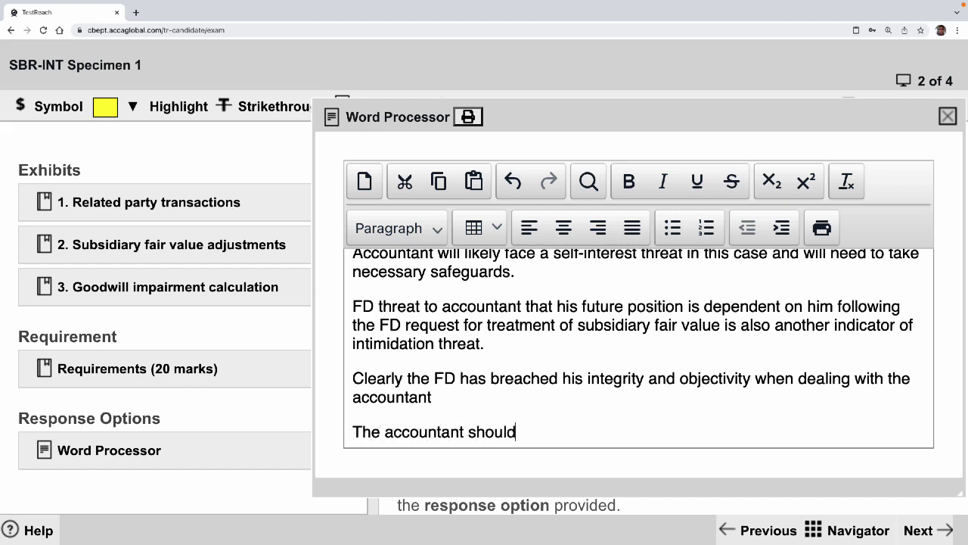
{"action": "type", "text": " consider the foll"}
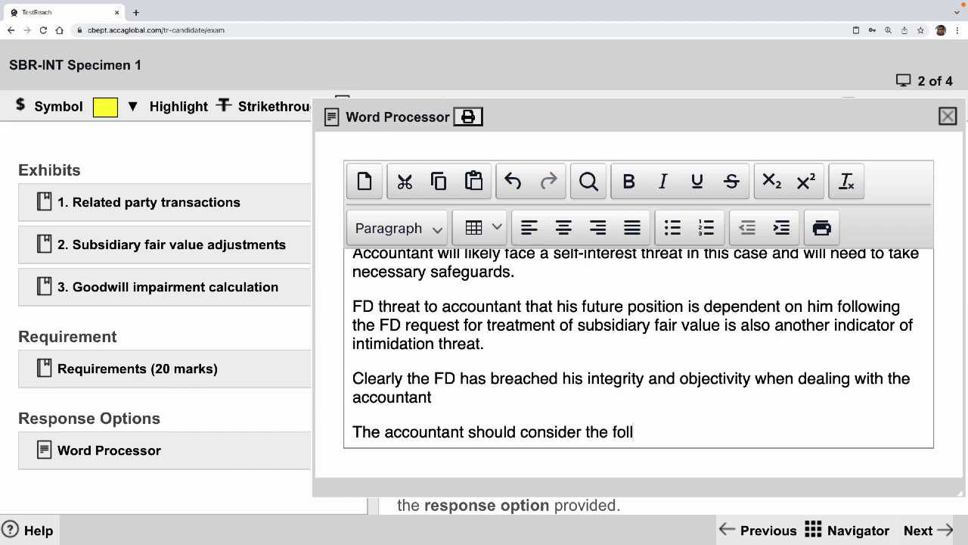
{"action": "type", "text": "owing safeguar"}
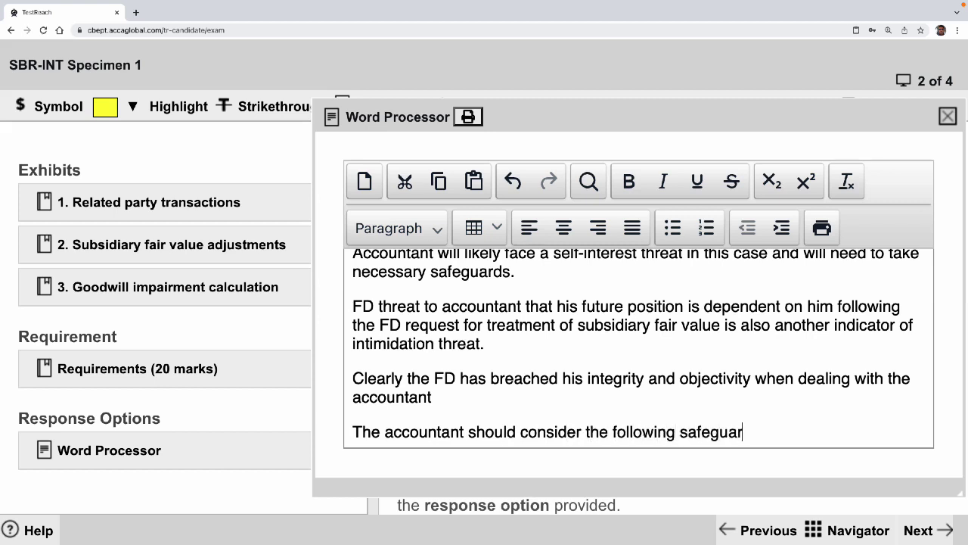
{"action": "type", "text": "ds to ensure"}
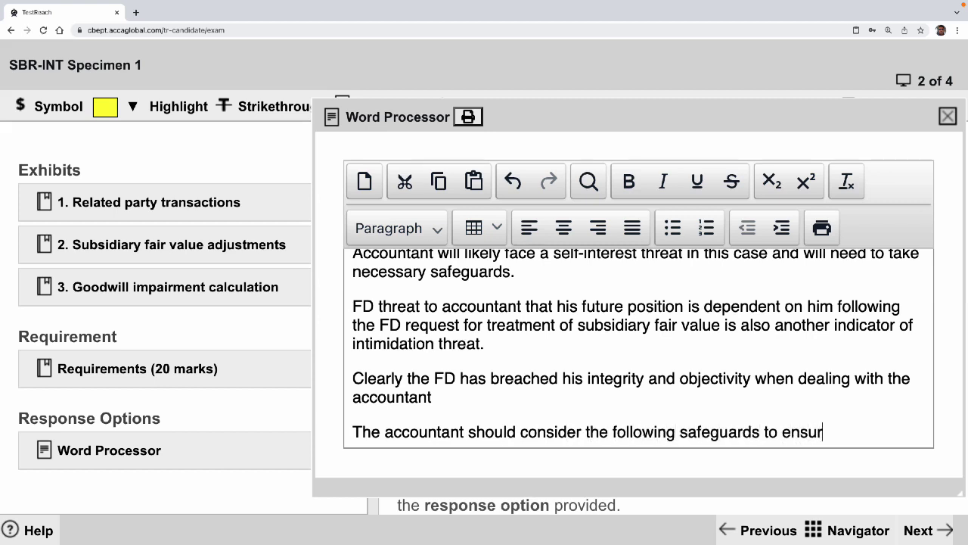
{"action": "key", "text": "BackSpace"}
{"action": "key", "text": "BackSpace"}
{"action": "key", "text": "BackSpace"}
{"action": "key", "text": "BackSpace"}
{"action": "key", "text": "BackSpace"}
{"action": "key", "text": "BackSpace"}
{"action": "key", "text": "BackSpace"}
{"action": "type", "text": "maintain "}
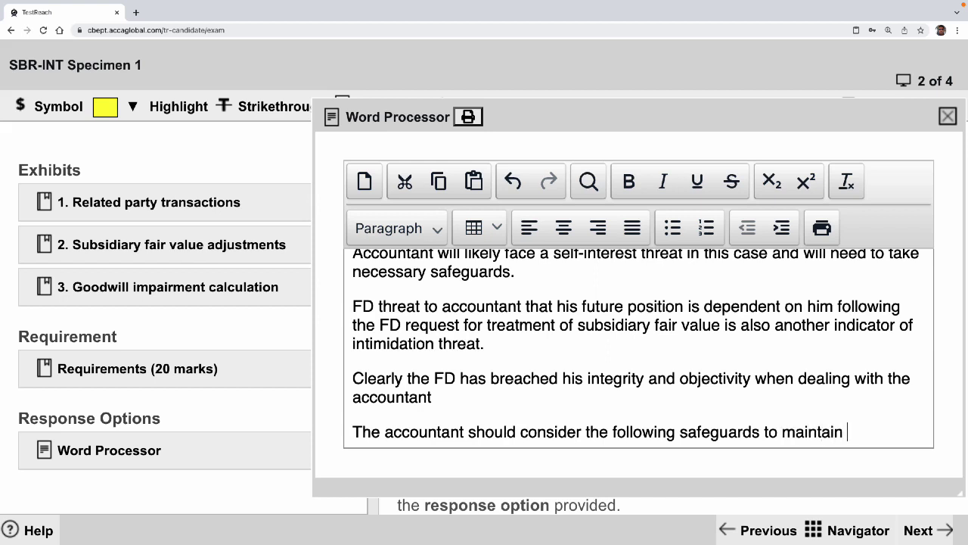
{"action": "type", "text": "their ethical "}
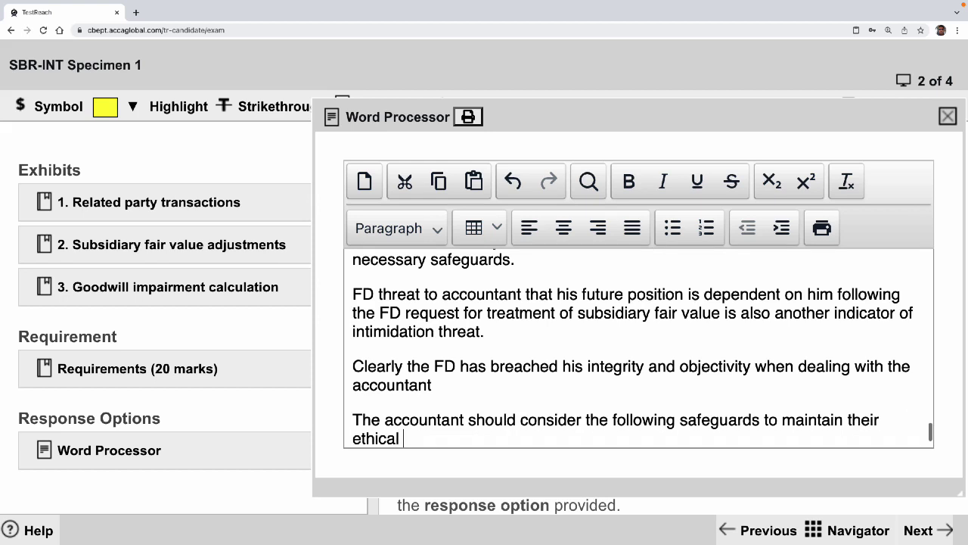
{"action": "type", "text": "stand"}
{"action": "key", "text": "Return"}
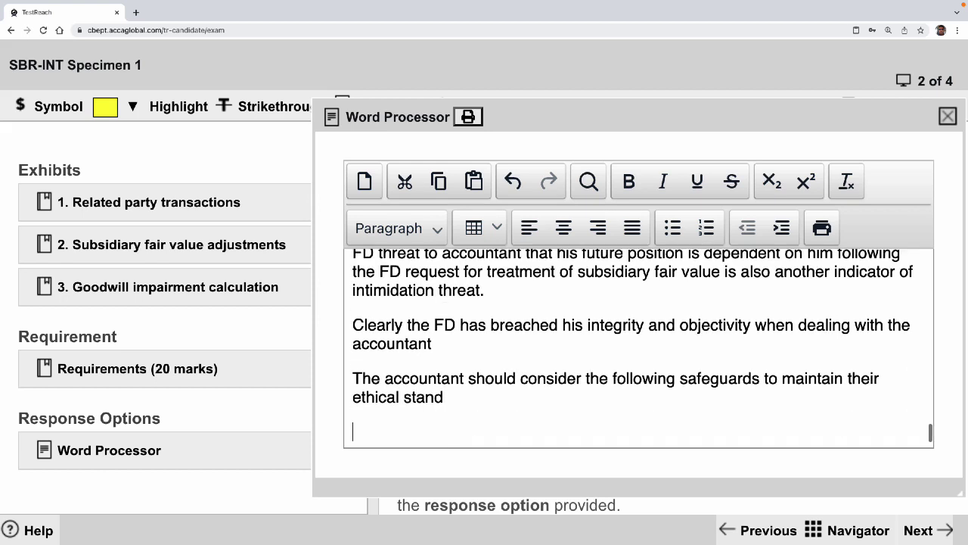
Start a bulleted list of safeguards with "Discuss the matter with the FD and"
{"action": "left_click", "coordinate": [671, 229]}
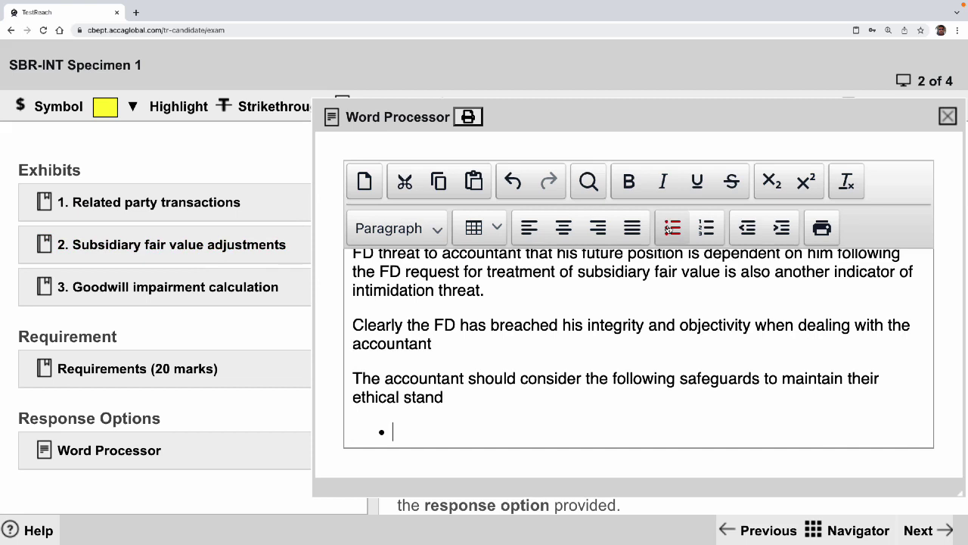
{"action": "type", "text": "Discuss the m"}
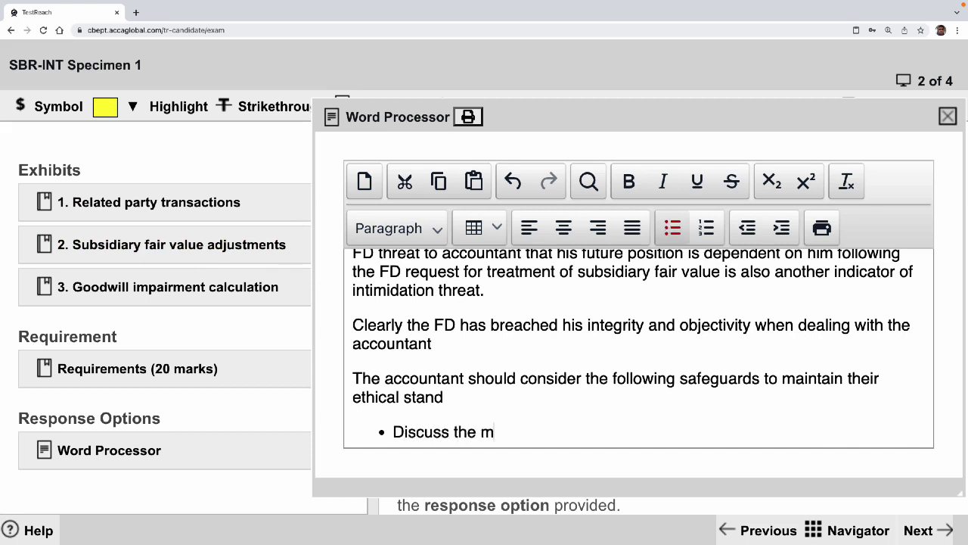
{"action": "type", "text": "atter"}
{"action": "type", "text": "witg"}
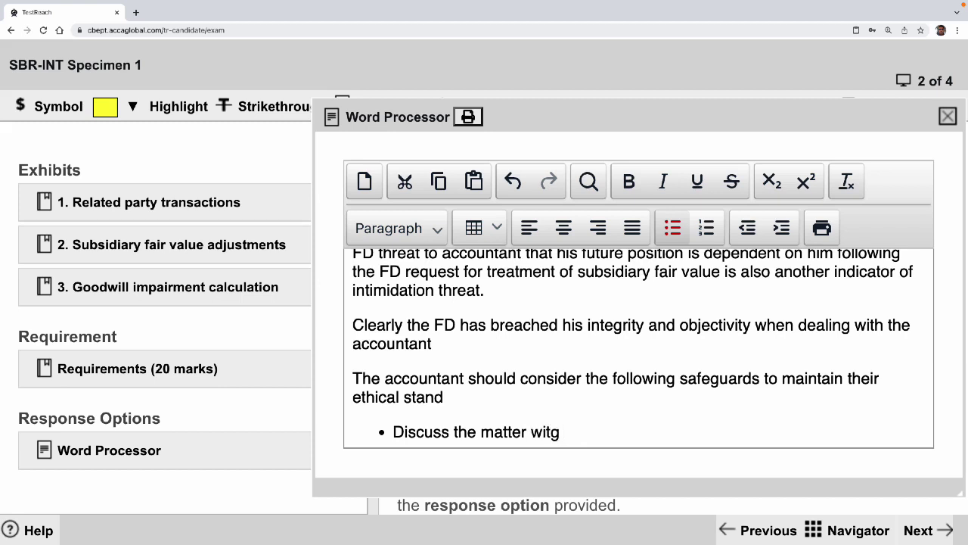
{"action": "type", "text": "=="}
{"action": "key", "text": "BackSpace"}
{"action": "key", "text": "BackSpace"}
{"action": "key", "text": "BackSpace"}
{"action": "type", "text": "h the FD and "}
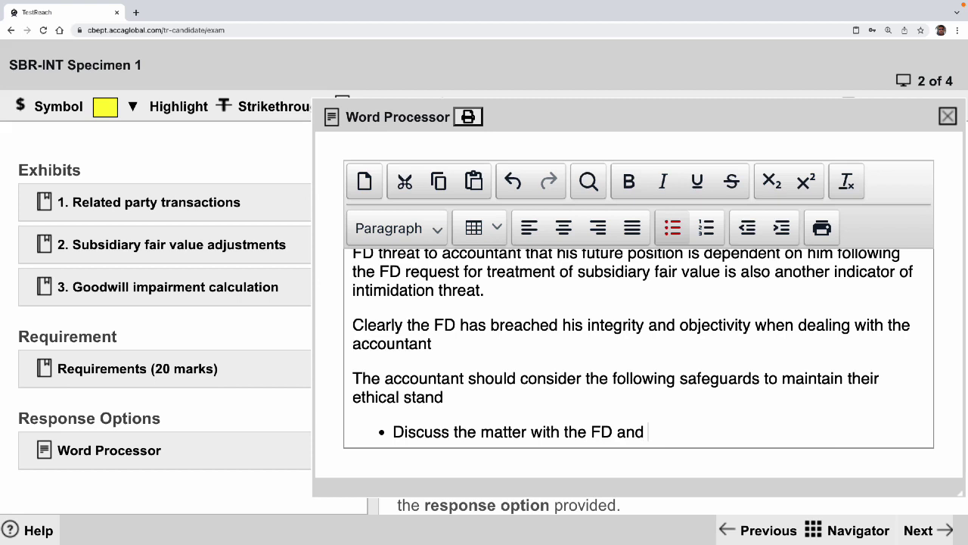
Continue the first safeguard bullet with "try to persuade him"
{"action": "type", "text": "try to poer"}
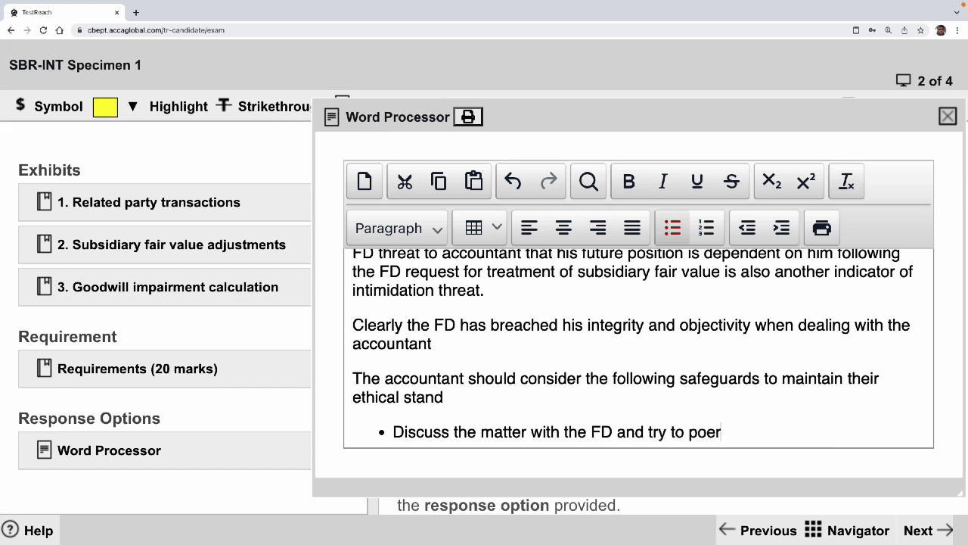
{"action": "key", "text": "BackSpace"}
{"action": "key", "text": "BackSpace"}
{"action": "key", "text": "BackSpace"}
{"action": "key", "text": "BackSpace"}
{"action": "type", "text": "er"}
{"action": "key", "text": "BackSpace"}
{"action": "key", "text": "BackSpace"}
{"action": "type", "text": "persuade him "}
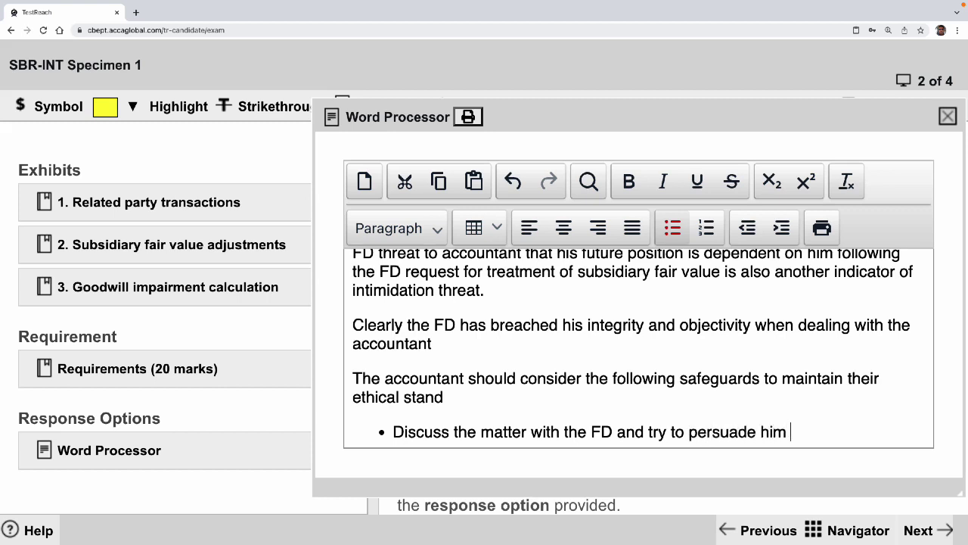
Complete the persuasion sentence in the first bullet with "to accept correct accounting treatment"
{"action": "type", "text": "to acceo"}
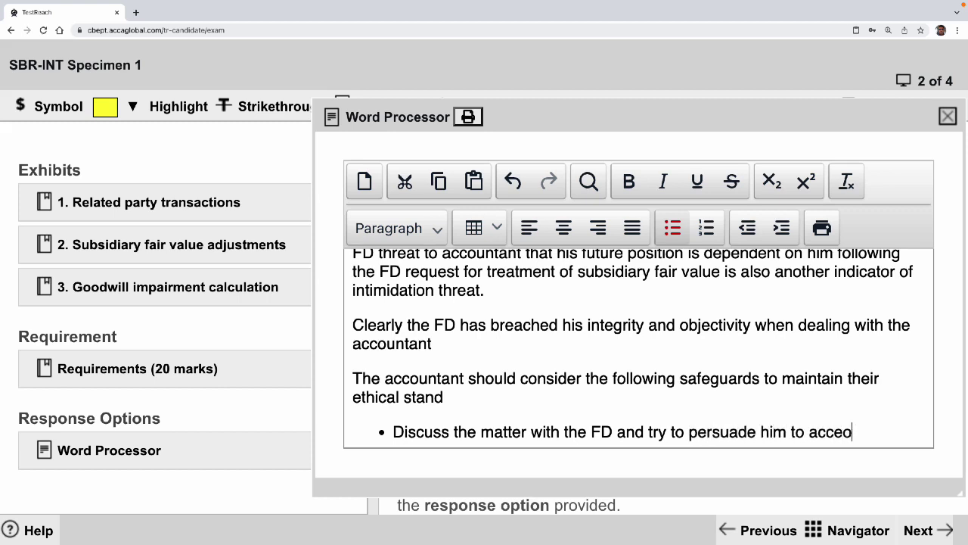
{"action": "key", "text": "BackSpace"}
{"action": "key", "text": "BackSpace"}
{"action": "type", "text": "pt"}
{"action": "type", "text": "correct acco"}
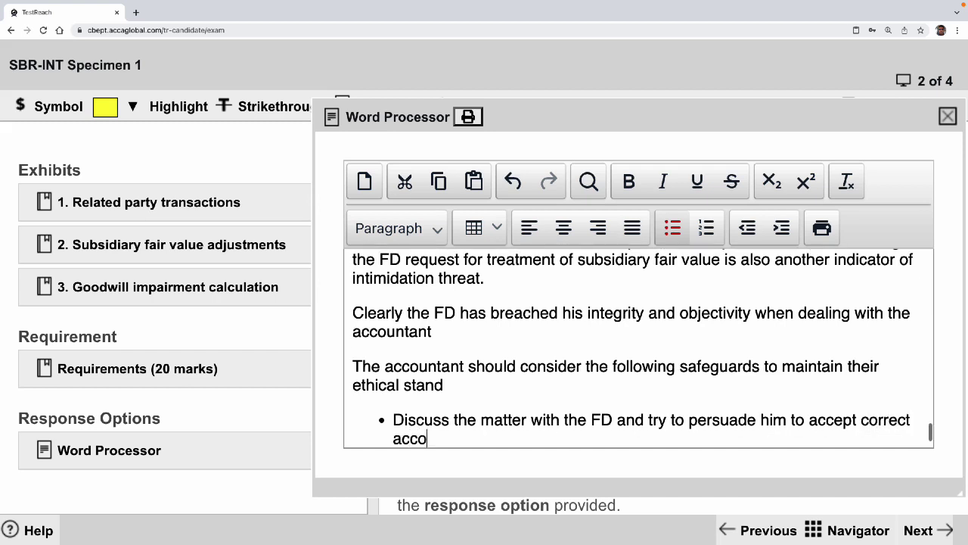
{"action": "type", "text": "unting treatment"}
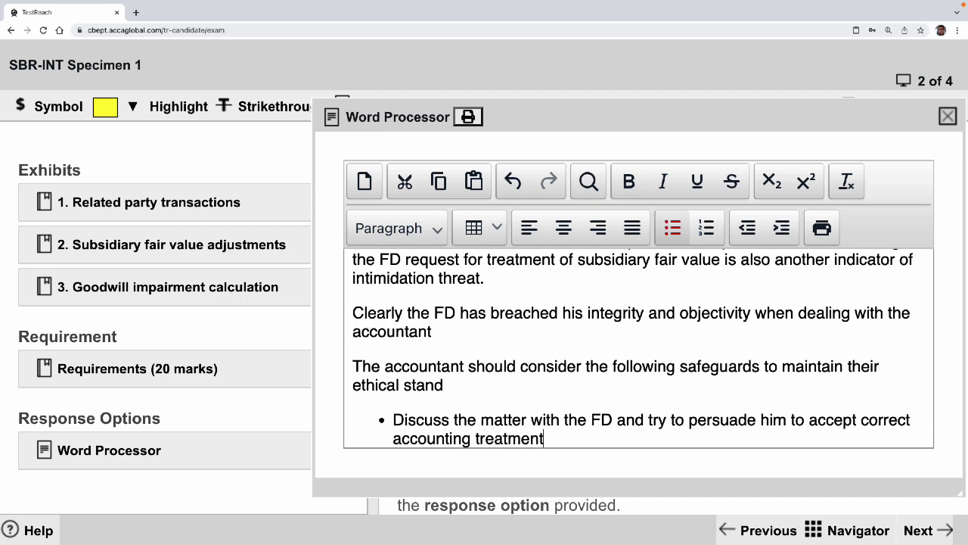
Add the sentence "Discussion should be recorded for evidence in future." to the first bullet and start a second bullet
{"action": "type", "text": ".  Discussion sho"}
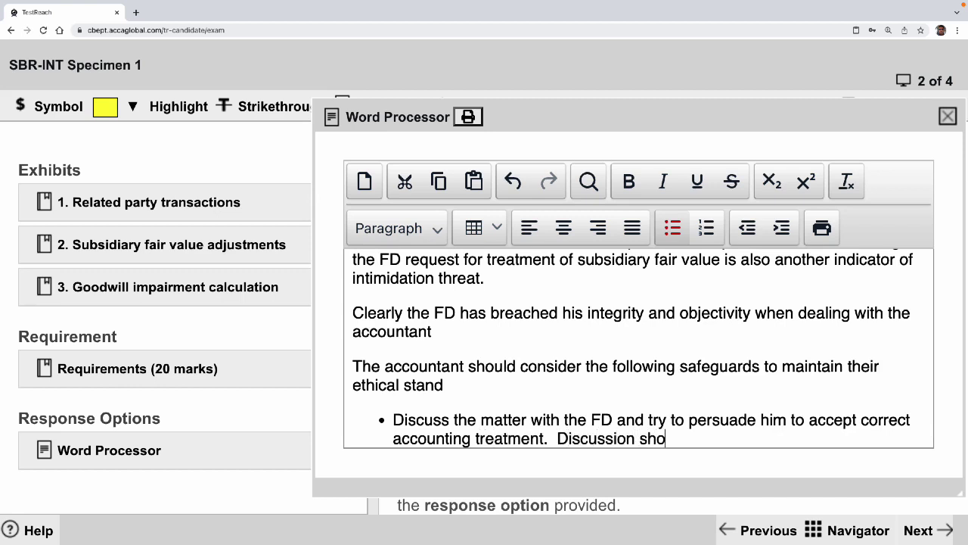
{"action": "type", "text": "uld be record"}
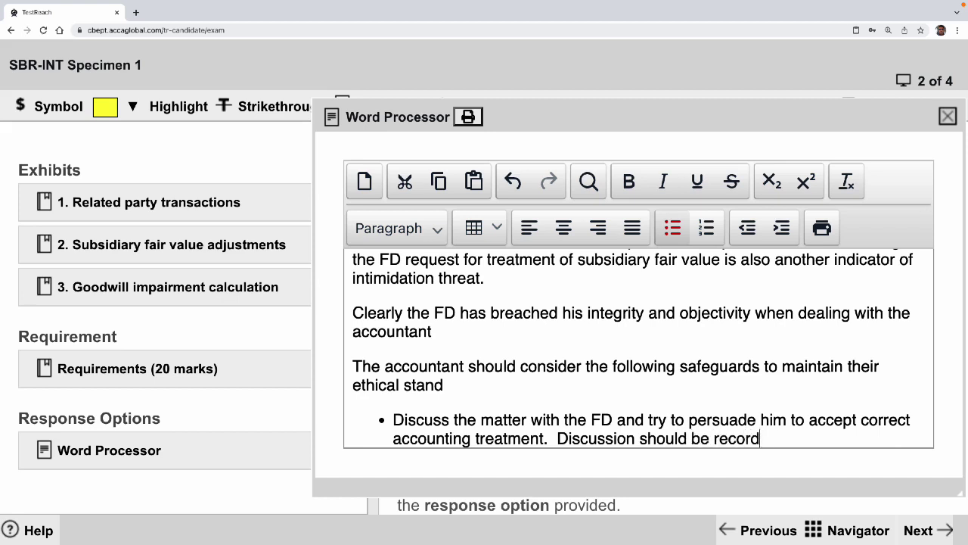
{"action": "type", "text": "ed for evidence"}
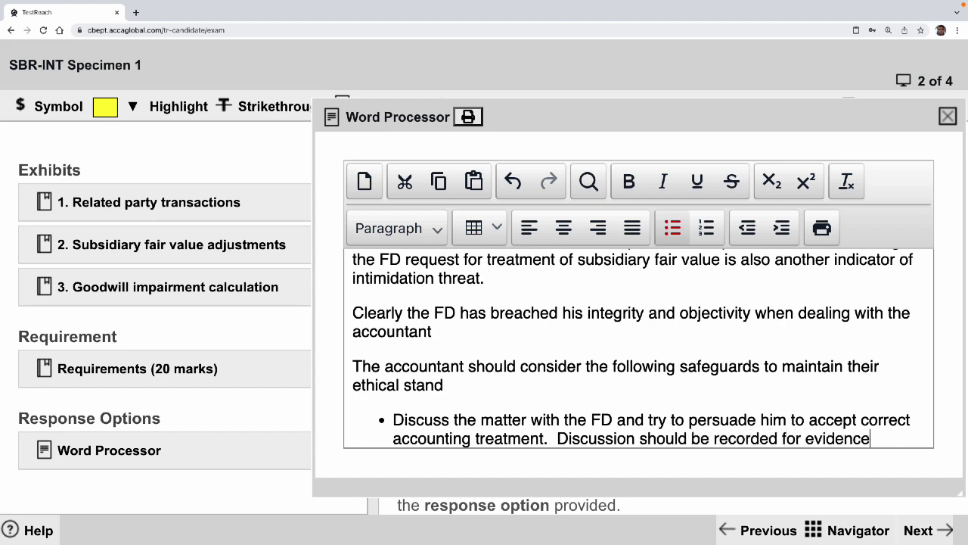
{"action": "type", "text": " in fut"}
{"action": "type", "text": "ure"}
{"action": "type", "text": "."}
{"action": "key", "text": "Return"}
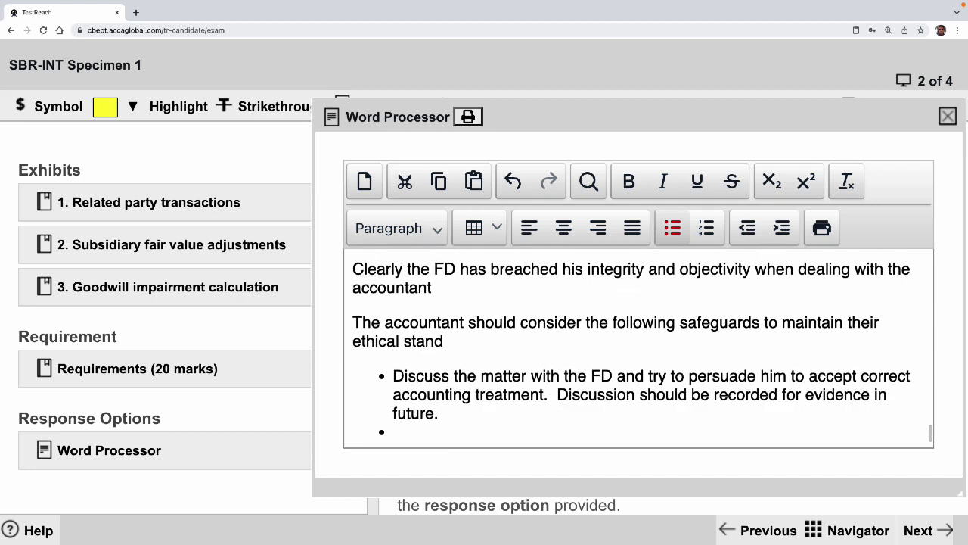
Write the second safeguard "Highlight the matter to audit committee or other NED in Abby" and start a third bullet
{"action": "type", "text": "Highlight the matte"}
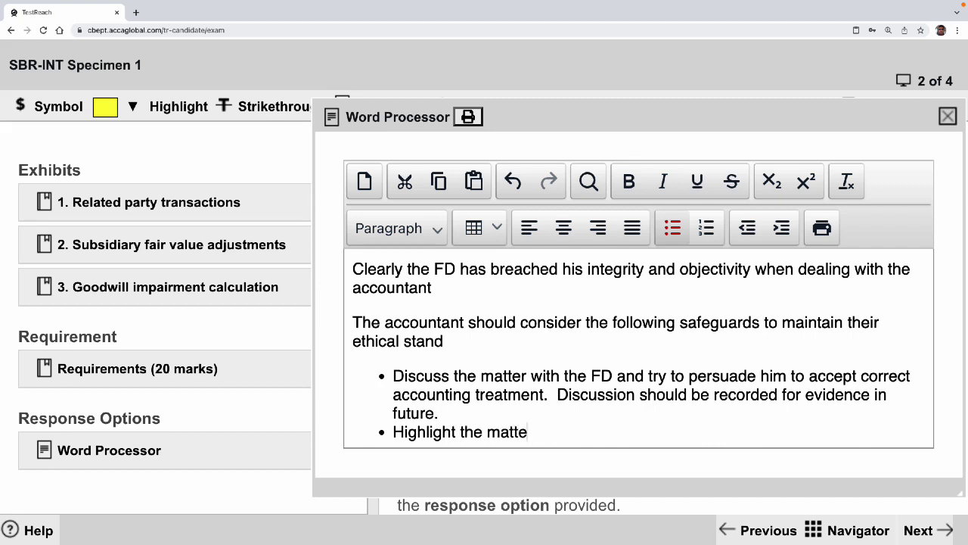
{"action": "type", "text": "r to audit cimm"}
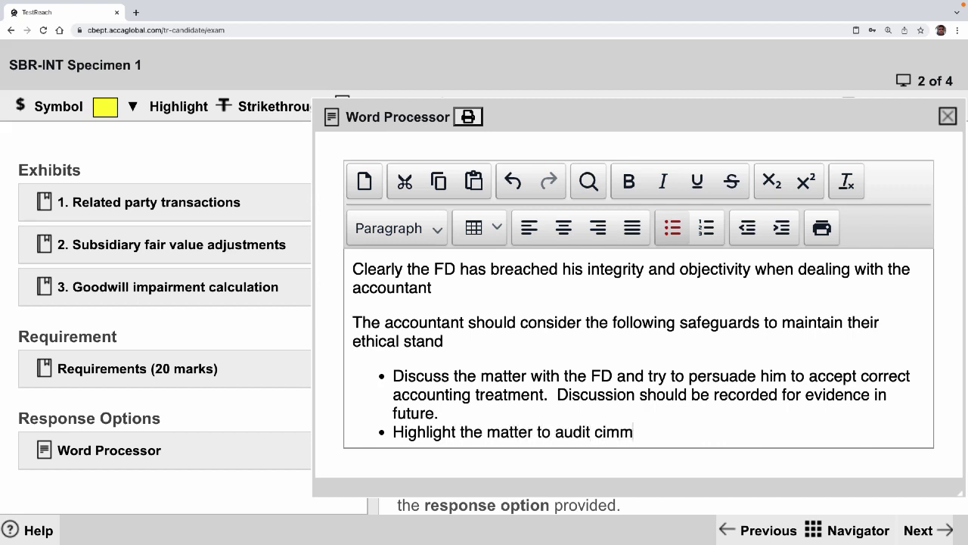
{"action": "key", "text": "BackSpace"}
{"action": "key", "text": "BackSpace"}
{"action": "key", "text": "BackSpace"}
{"action": "type", "text": "ommittee or other "}
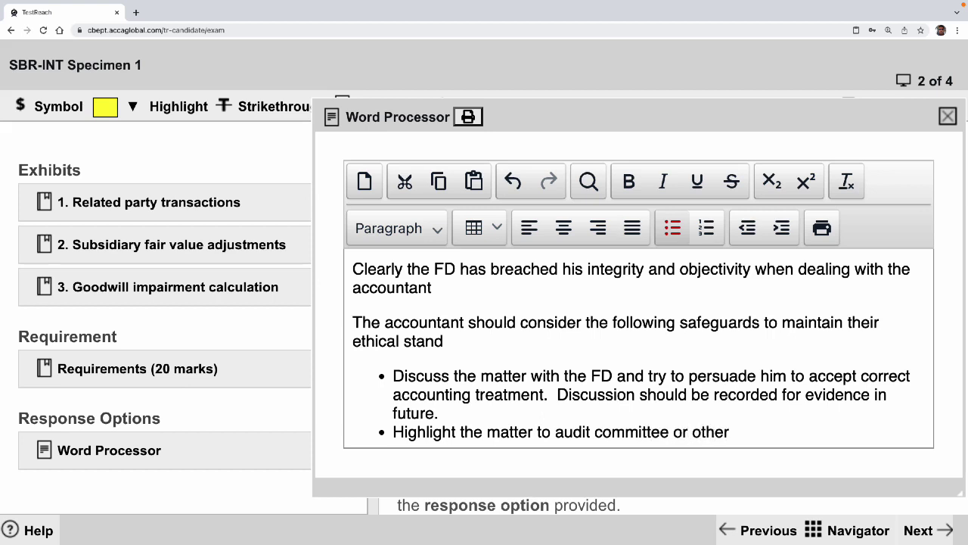
{"action": "type", "text": "NED in Abby"}
{"action": "key", "text": "Return"}
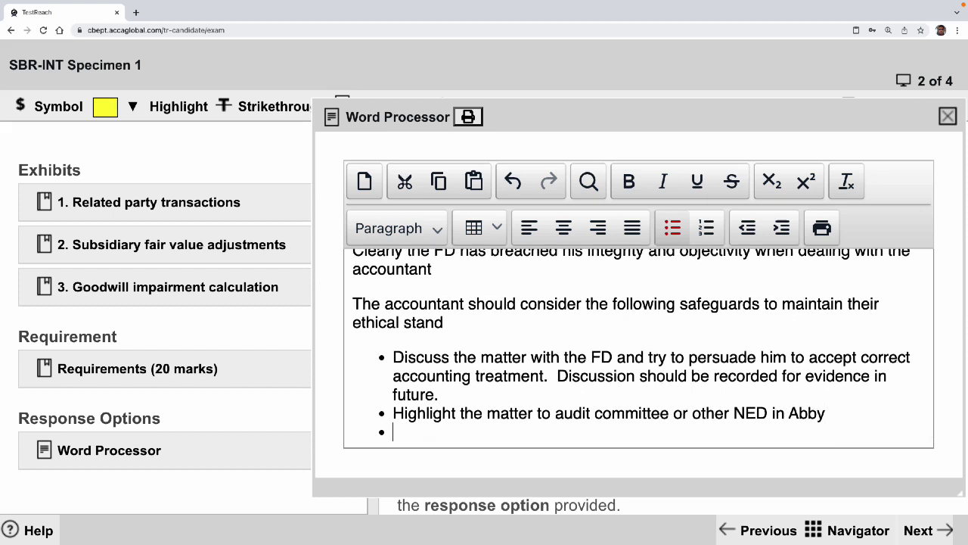
Write the third safeguard "Contact ACCA ethical helpline to get advice on the matter'" and end the bulleted list
{"action": "type", "text": "Contact ACCA ehtical"}
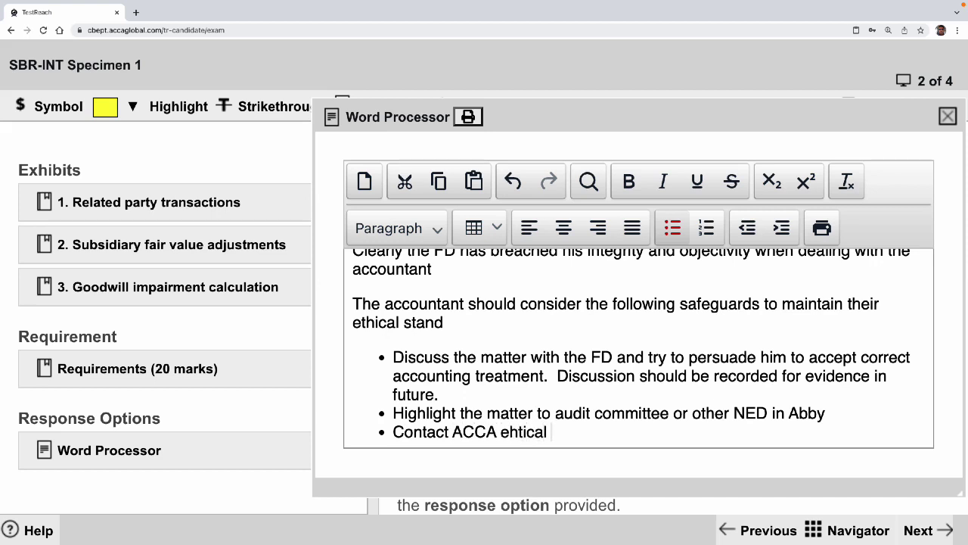
{"action": "key", "text": "BackSpace"}
{"action": "key", "text": "BackSpace"}
{"action": "key", "text": "BackSpace"}
{"action": "key", "text": "BackSpace"}
{"action": "key", "text": "BackSpace"}
{"action": "key", "text": "BackSpace"}
{"action": "key", "text": "BackSpace"}
{"action": "type", "text": "thical helpline to "}
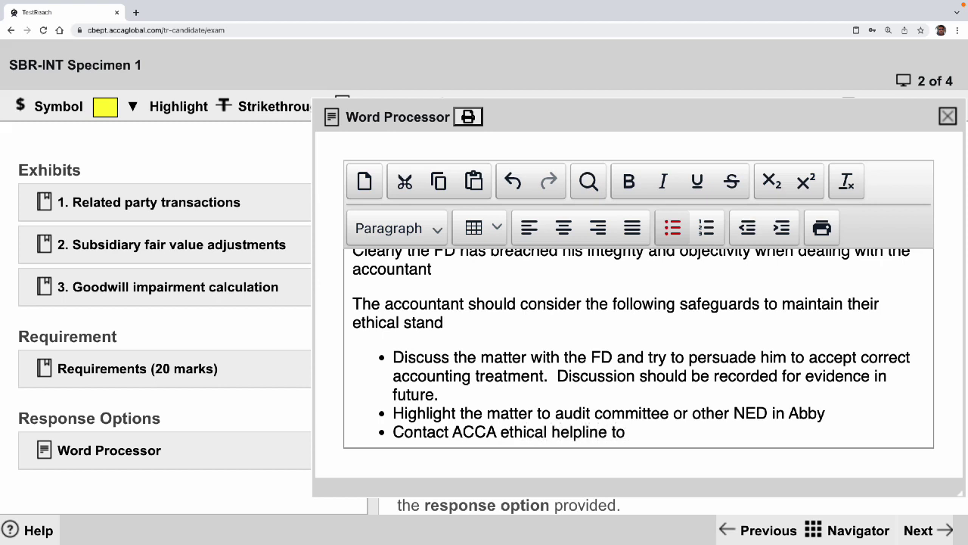
{"action": "type", "text": "get advice o"}
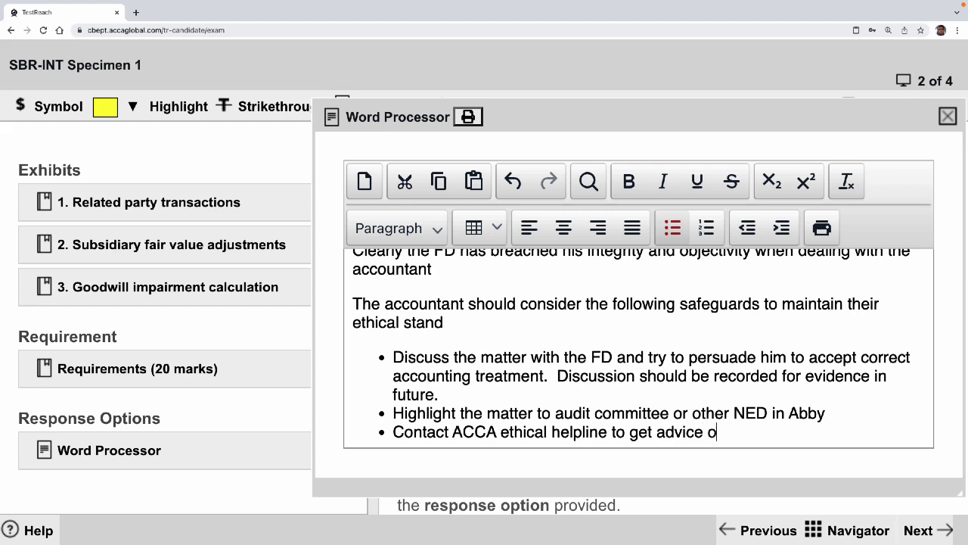
{"action": "type", "text": "n the matter'"}
{"action": "key", "text": "Return"}
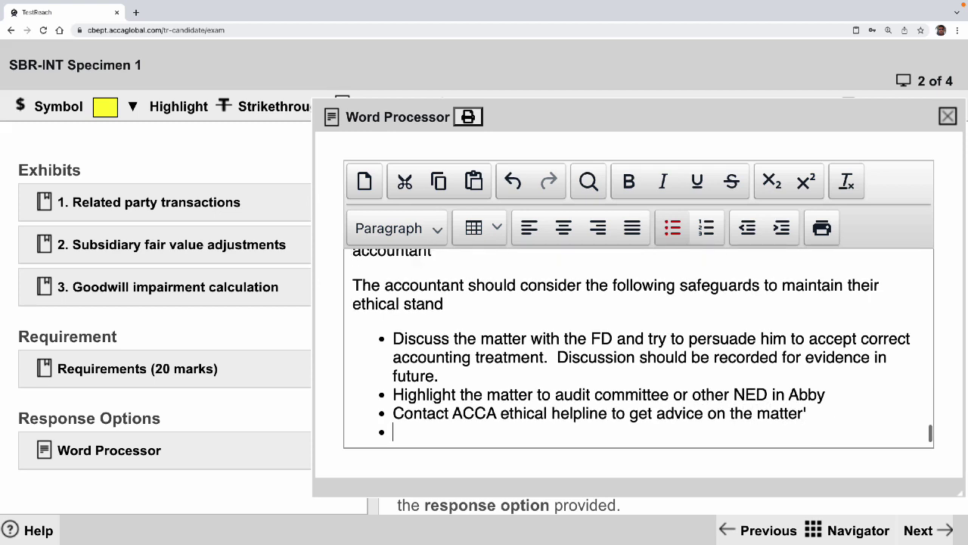
{"action": "key", "text": "Return"}
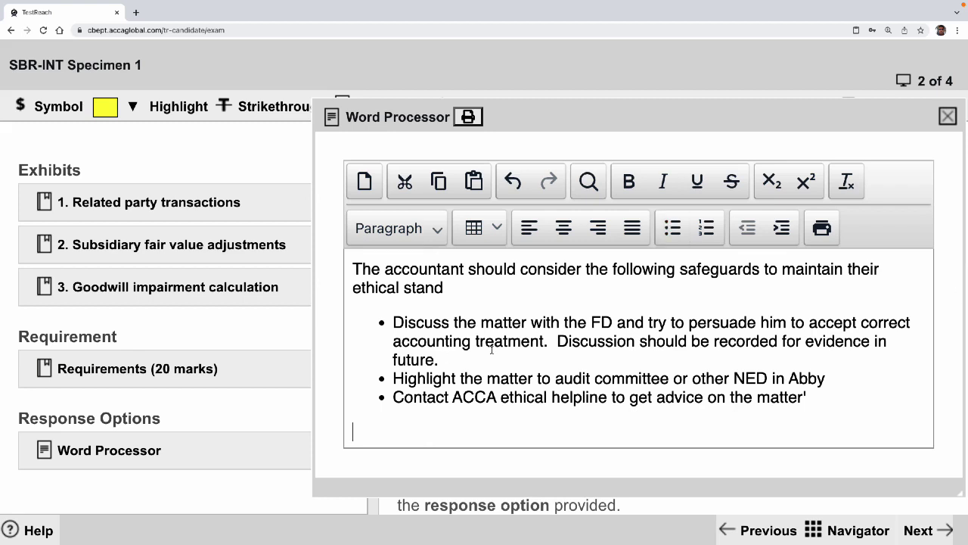
Review the written answer from the safeguards and part b) back up to the source data table, then close the answer document
{"action": "left_click_drag", "start_coordinate": [743, 126], "coordinate": [566, 115]}
{"action": "scroll", "coordinate": [530, 309], "scroll_direction": "up", "scroll_amount": 5}
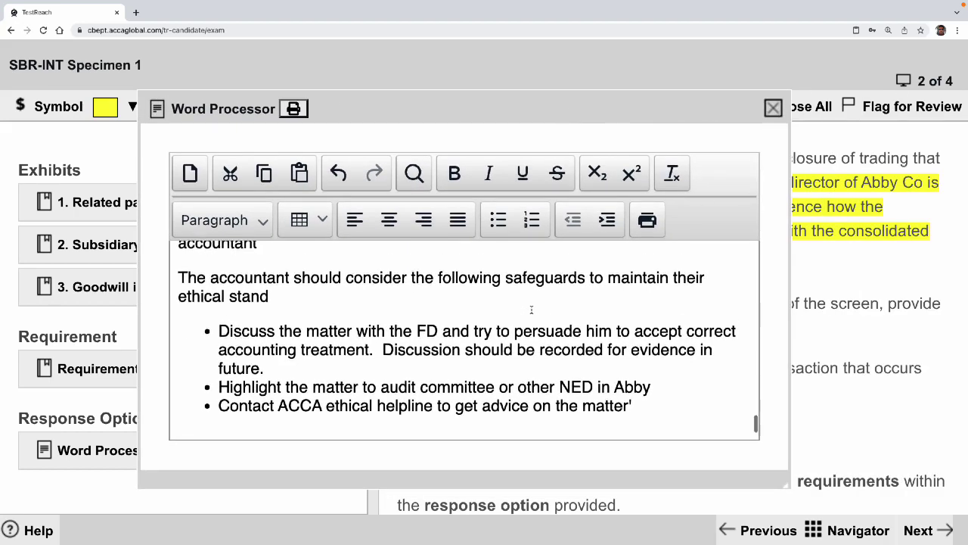
{"action": "scroll", "coordinate": [530, 308], "scroll_direction": "up", "scroll_amount": 3}
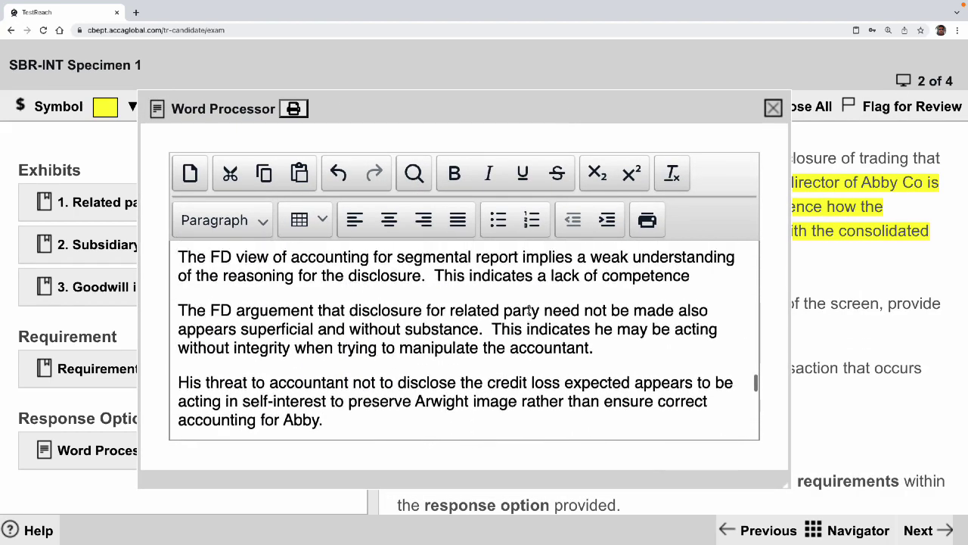
{"action": "scroll", "coordinate": [529, 310], "scroll_direction": "down", "scroll_amount": 1}
{"action": "scroll", "coordinate": [529, 309], "scroll_direction": "down", "scroll_amount": 6}
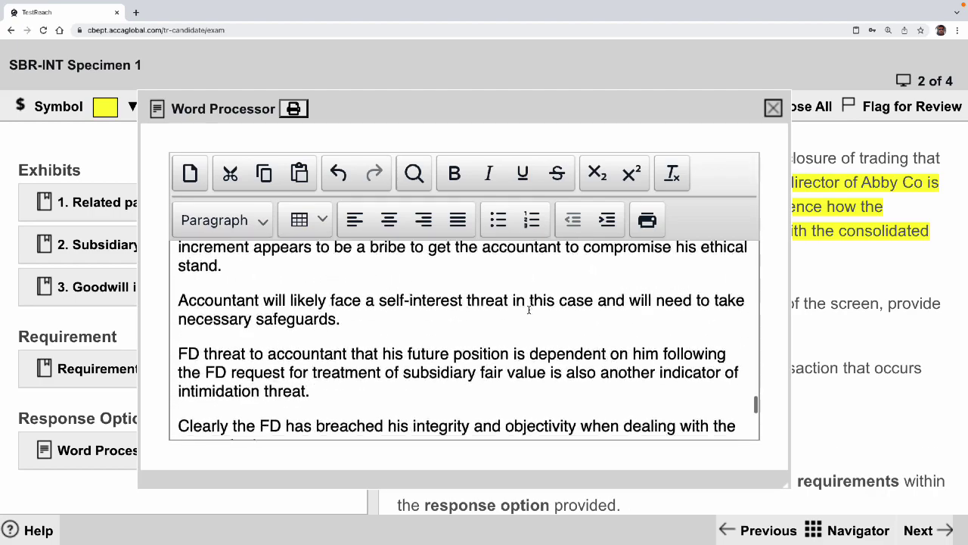
{"action": "scroll", "coordinate": [529, 309], "scroll_direction": "up", "scroll_amount": 2}
{"action": "scroll", "coordinate": [529, 310], "scroll_direction": "up", "scroll_amount": 10}
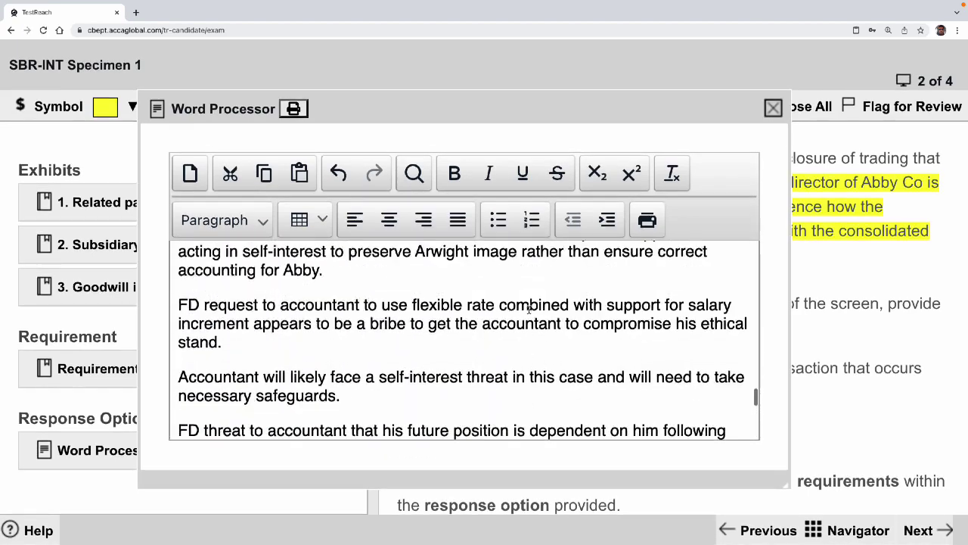
{"action": "scroll", "coordinate": [529, 309], "scroll_direction": "down", "scroll_amount": 1}
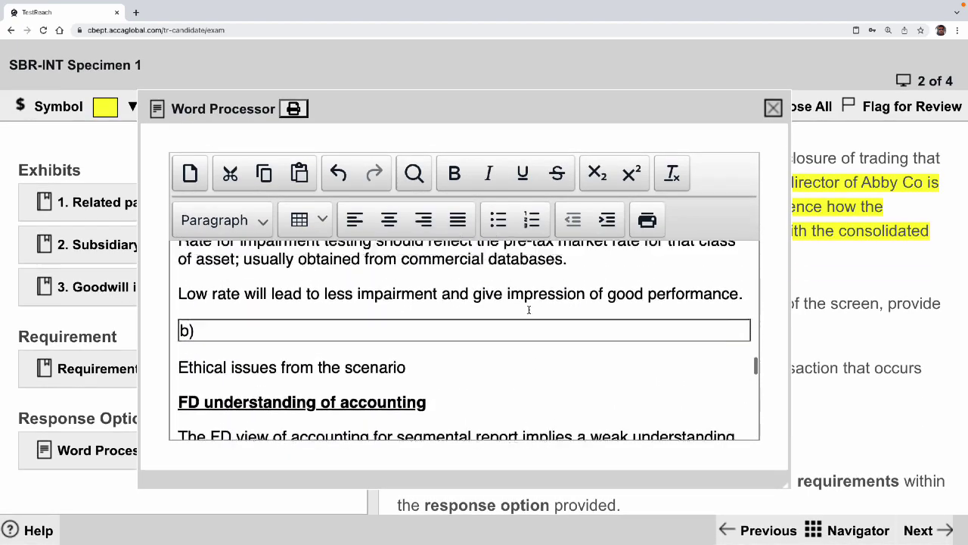
{"action": "scroll", "coordinate": [529, 309], "scroll_direction": "up", "scroll_amount": 8}
{"action": "scroll", "coordinate": [528, 309], "scroll_direction": "up", "scroll_amount": 12}
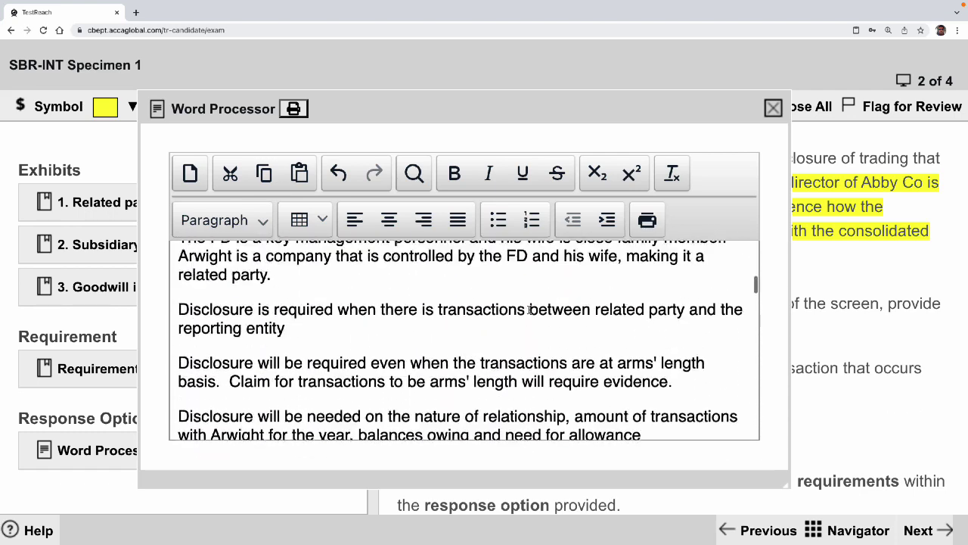
{"action": "scroll", "coordinate": [529, 310], "scroll_direction": "down", "scroll_amount": 1}
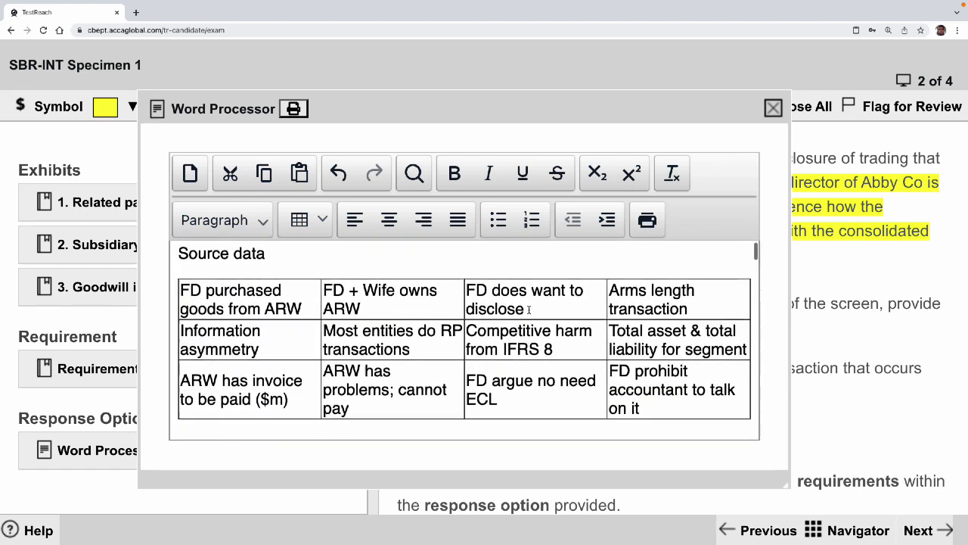
{"action": "left_click", "coordinate": [774, 109]}
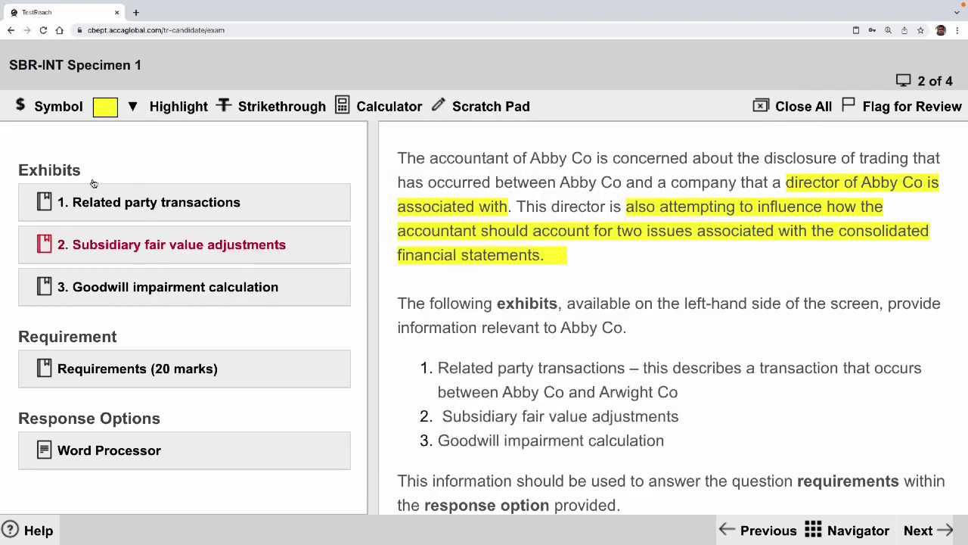